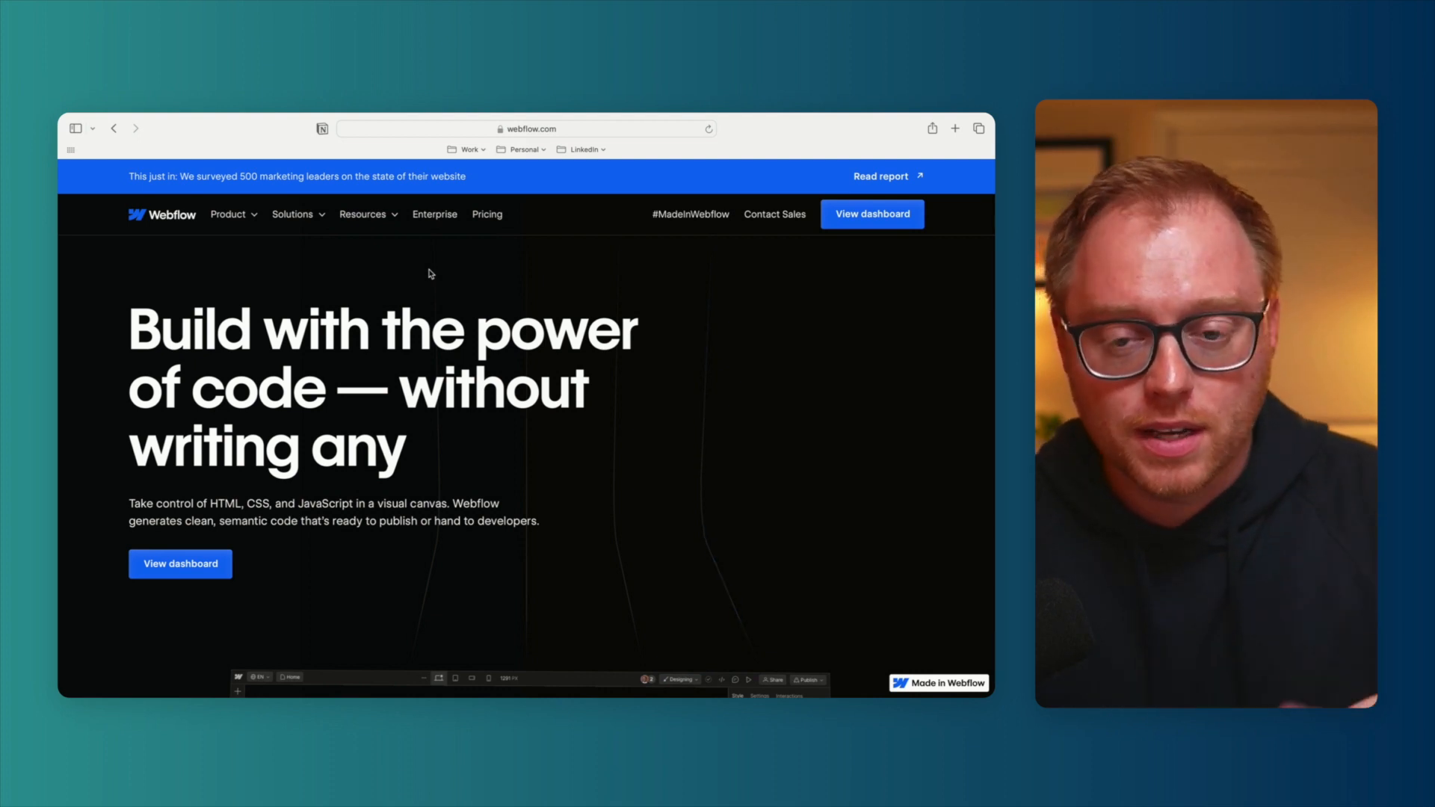
Open the Made in Webflow community gallery and limit it to cloneable sites only
click(381, 219)
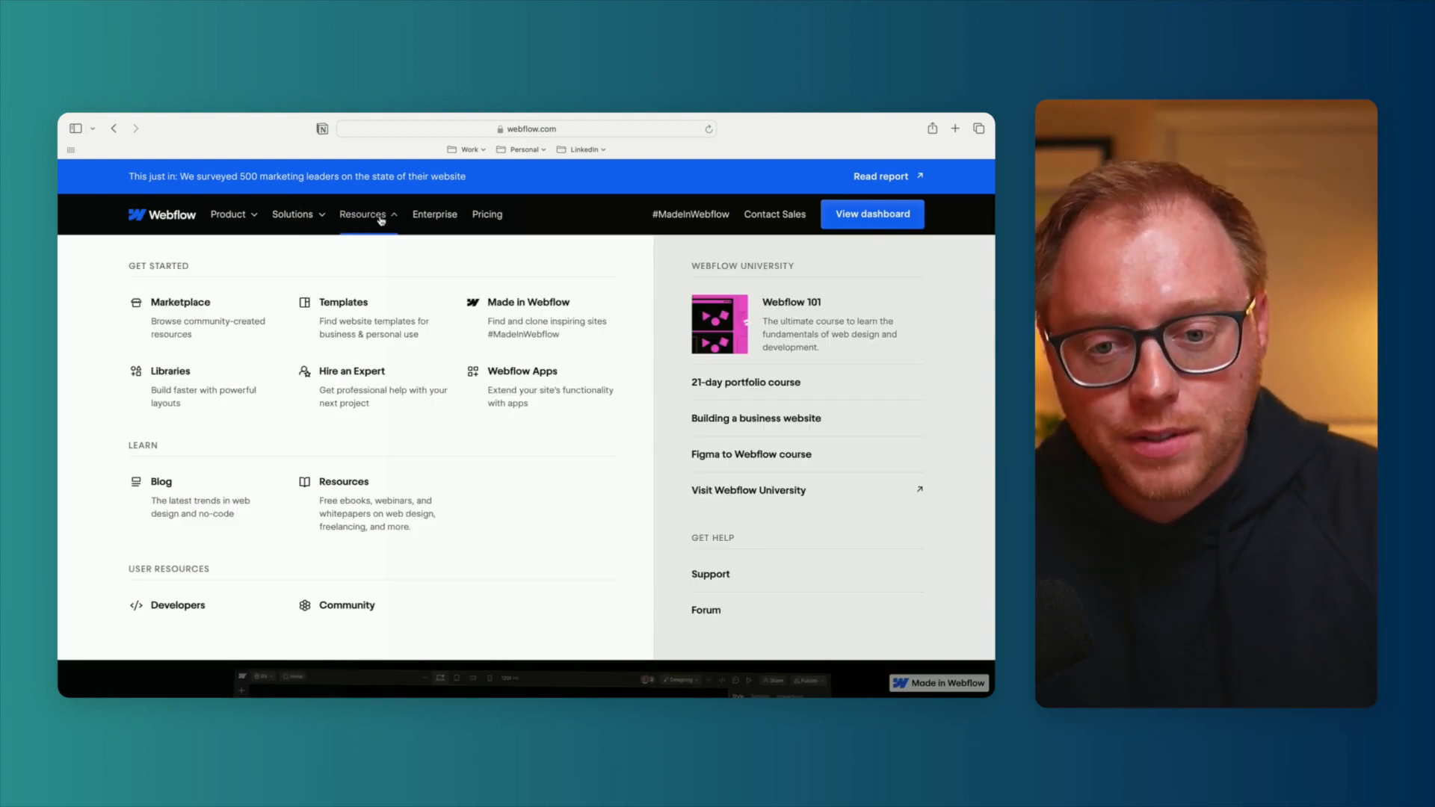
click(521, 305)
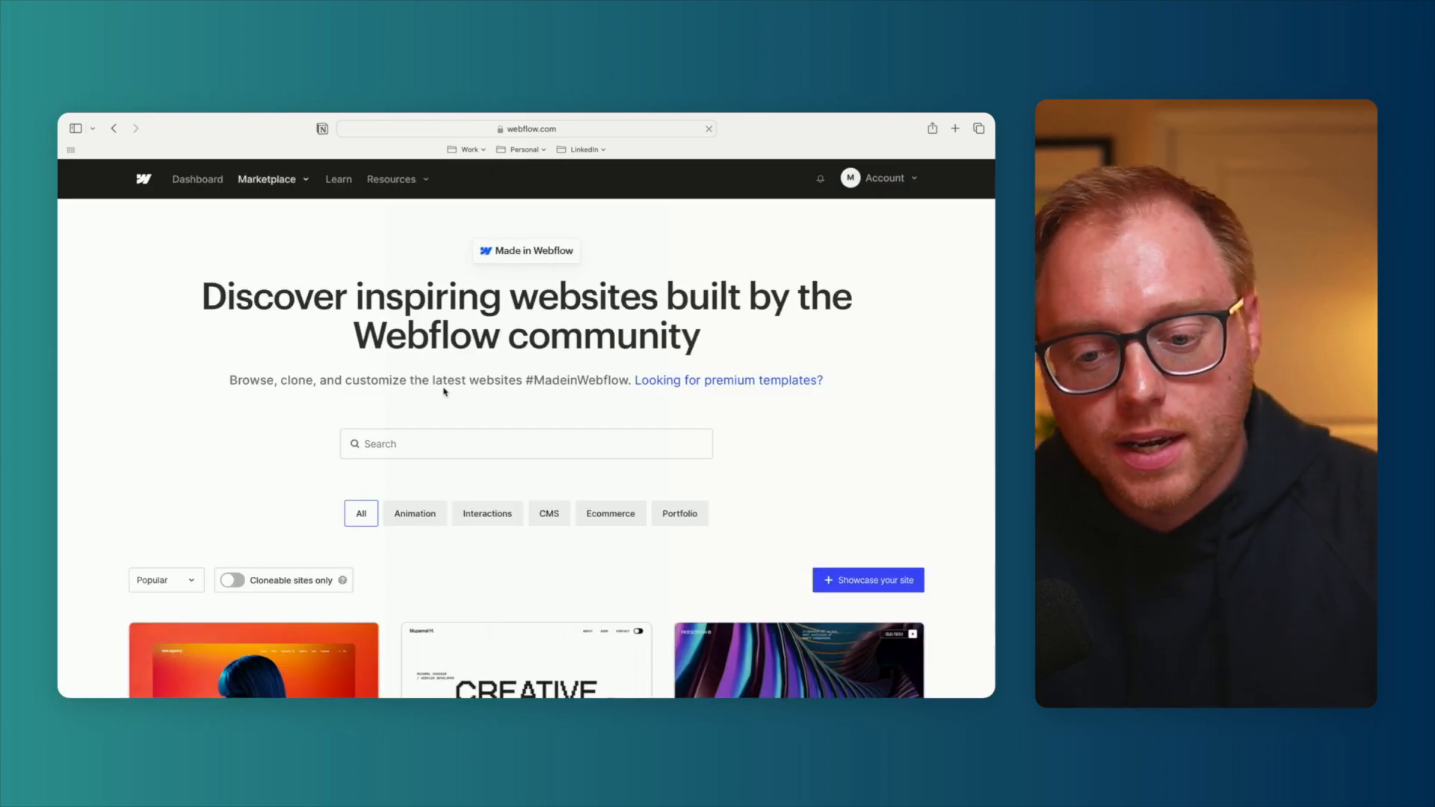
scroll(444, 391, down, 5)
click(232, 400)
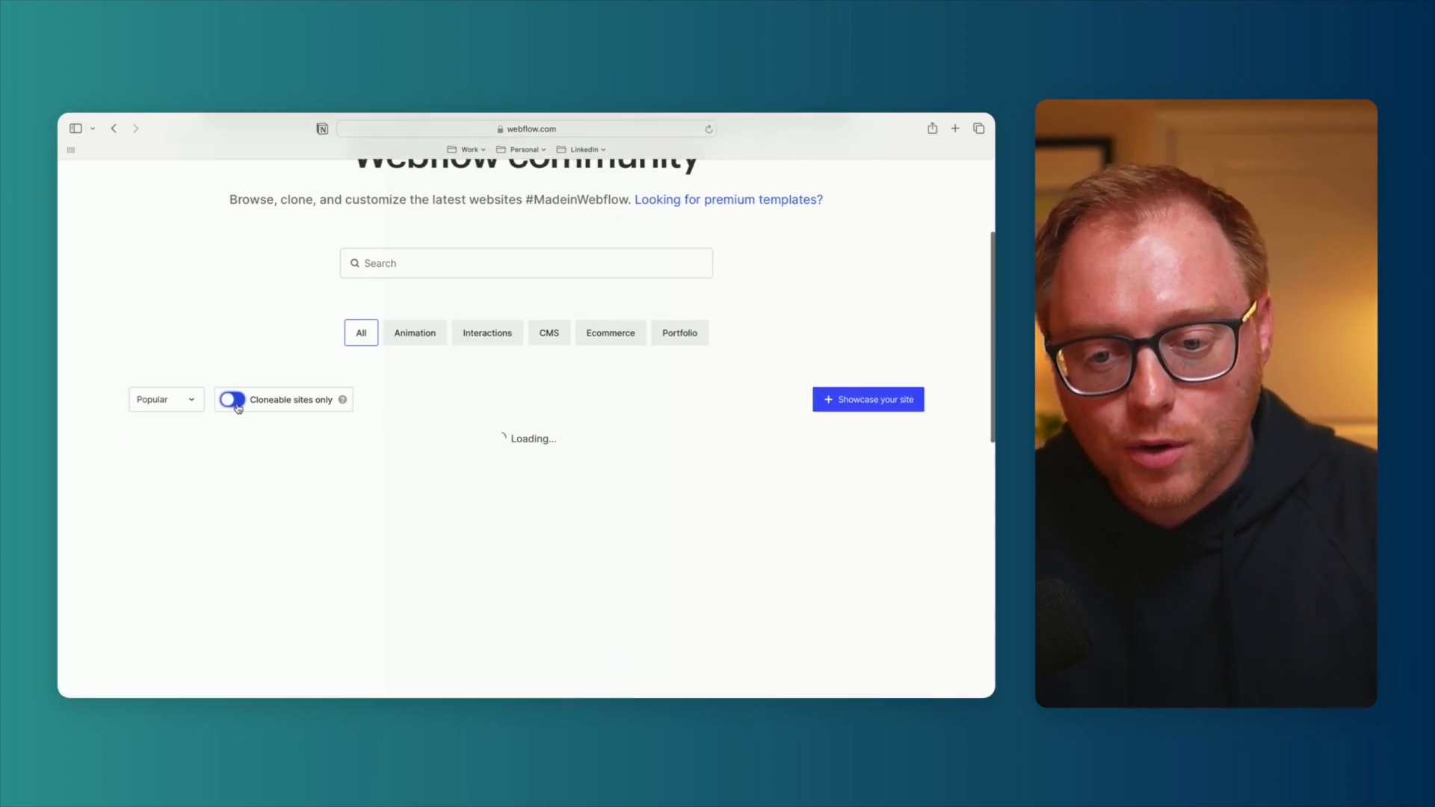
Browse the popular cloneable sites in the gallery for a suitable design framework or template
scroll(385, 433, down, 1)
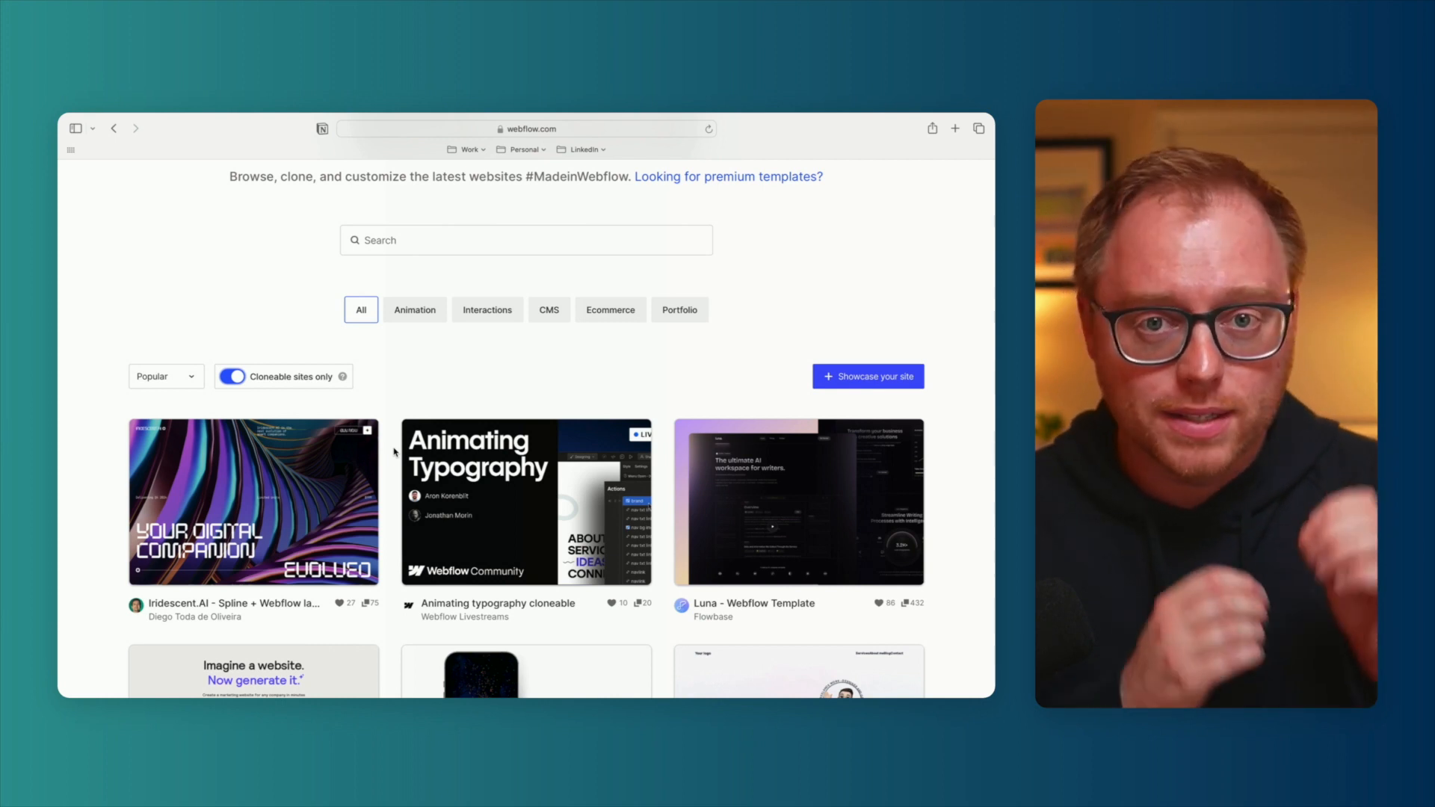
scroll(394, 451, down, 2)
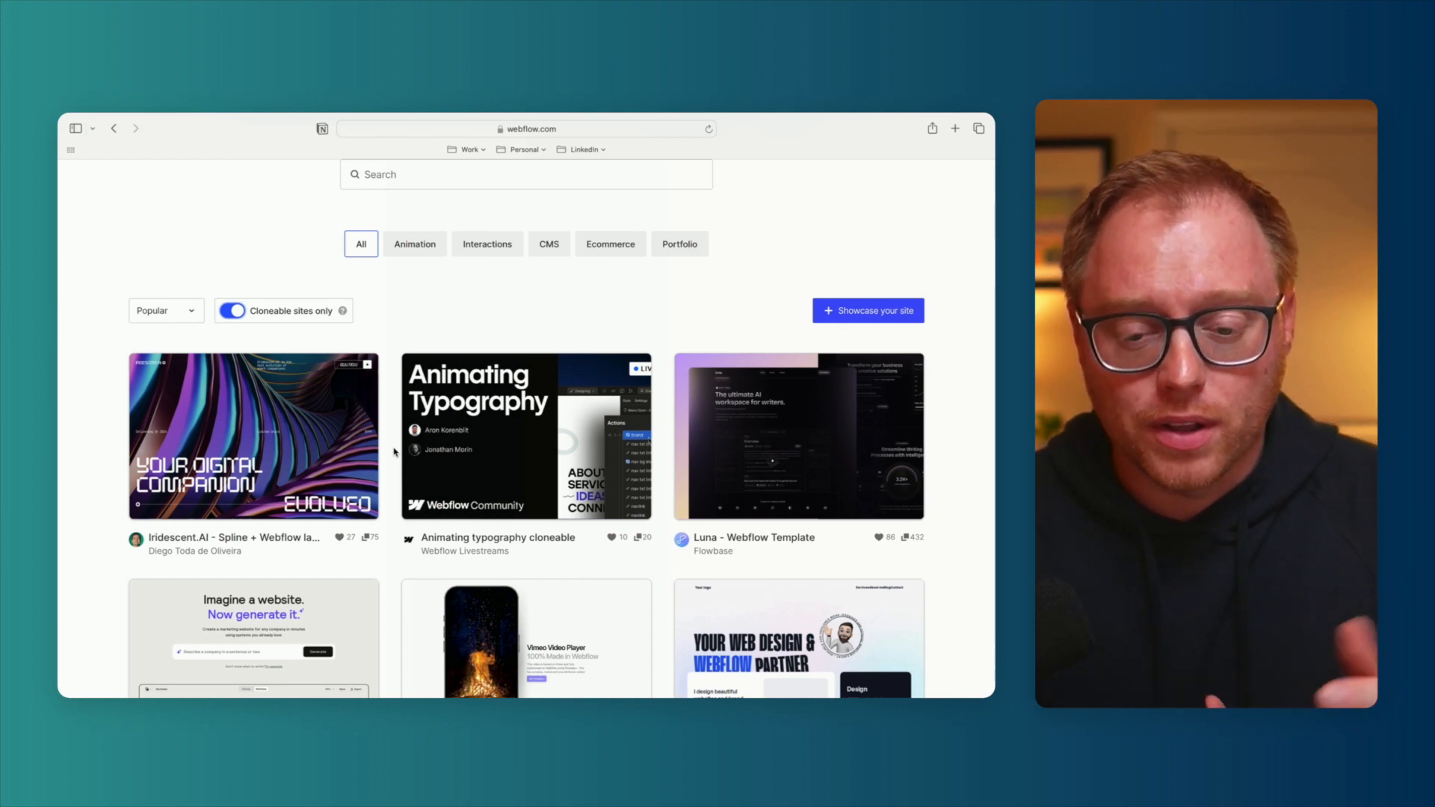
scroll(394, 451, down, 2)
scroll(394, 451, down, 2)
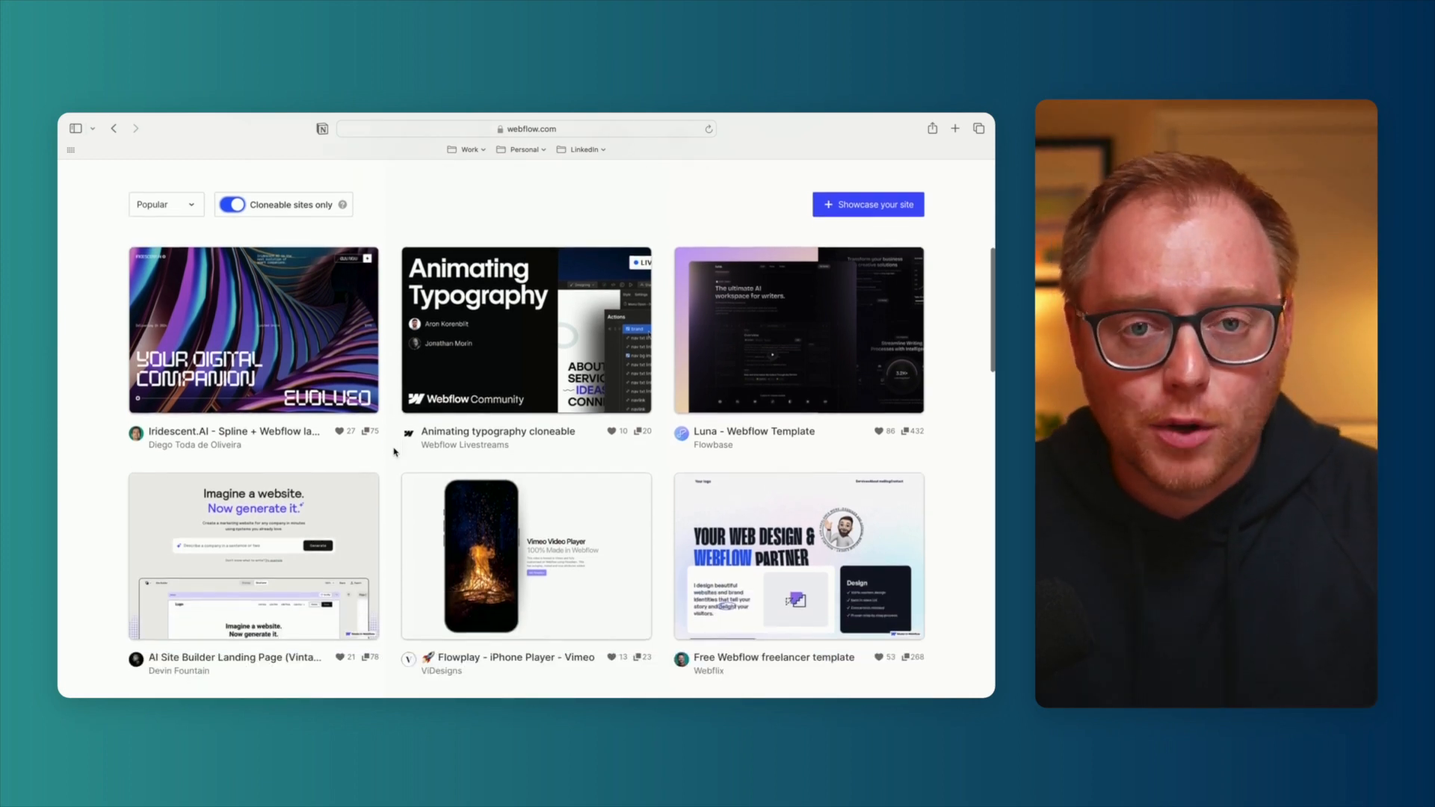
scroll(393, 452, down, 4)
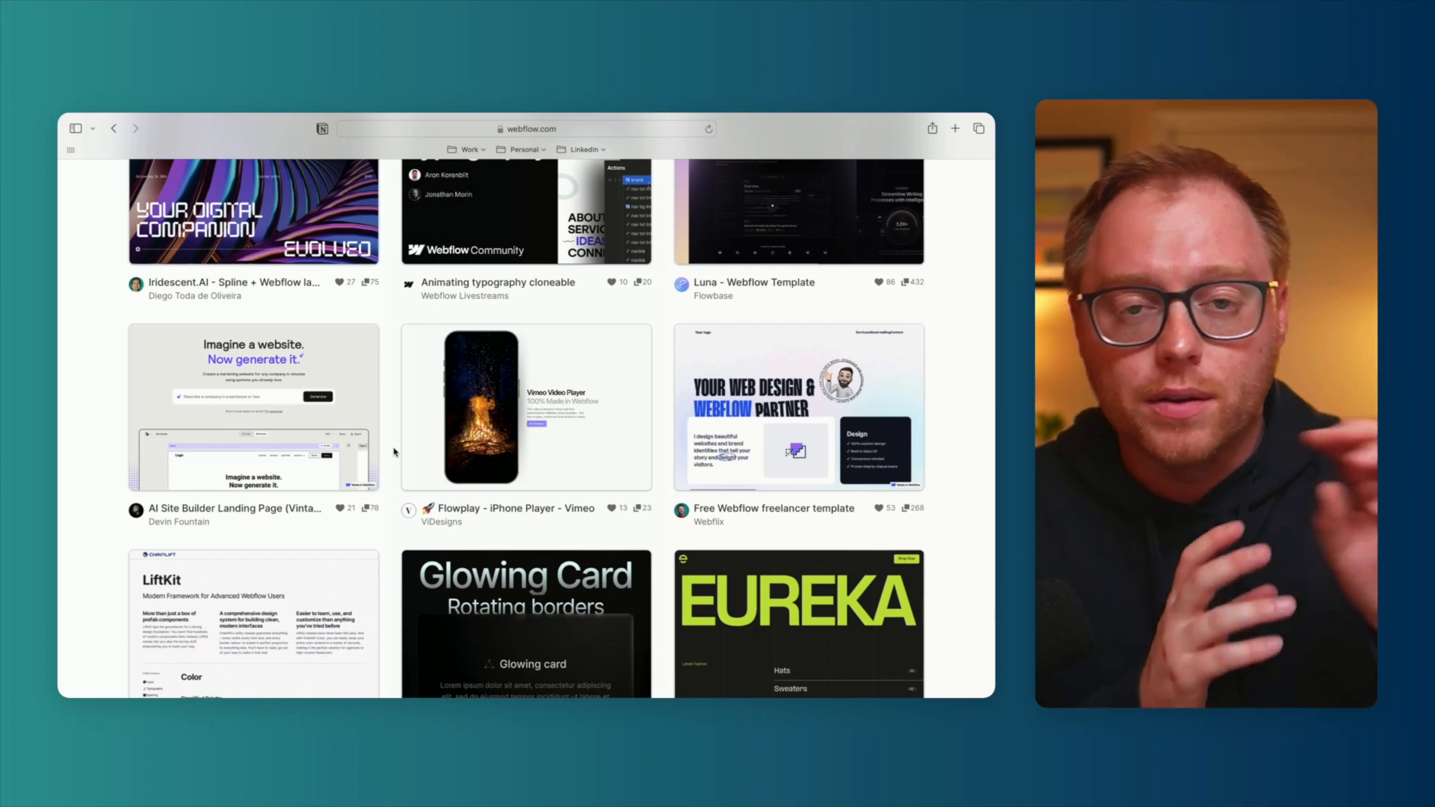
scroll(394, 452, down, 5)
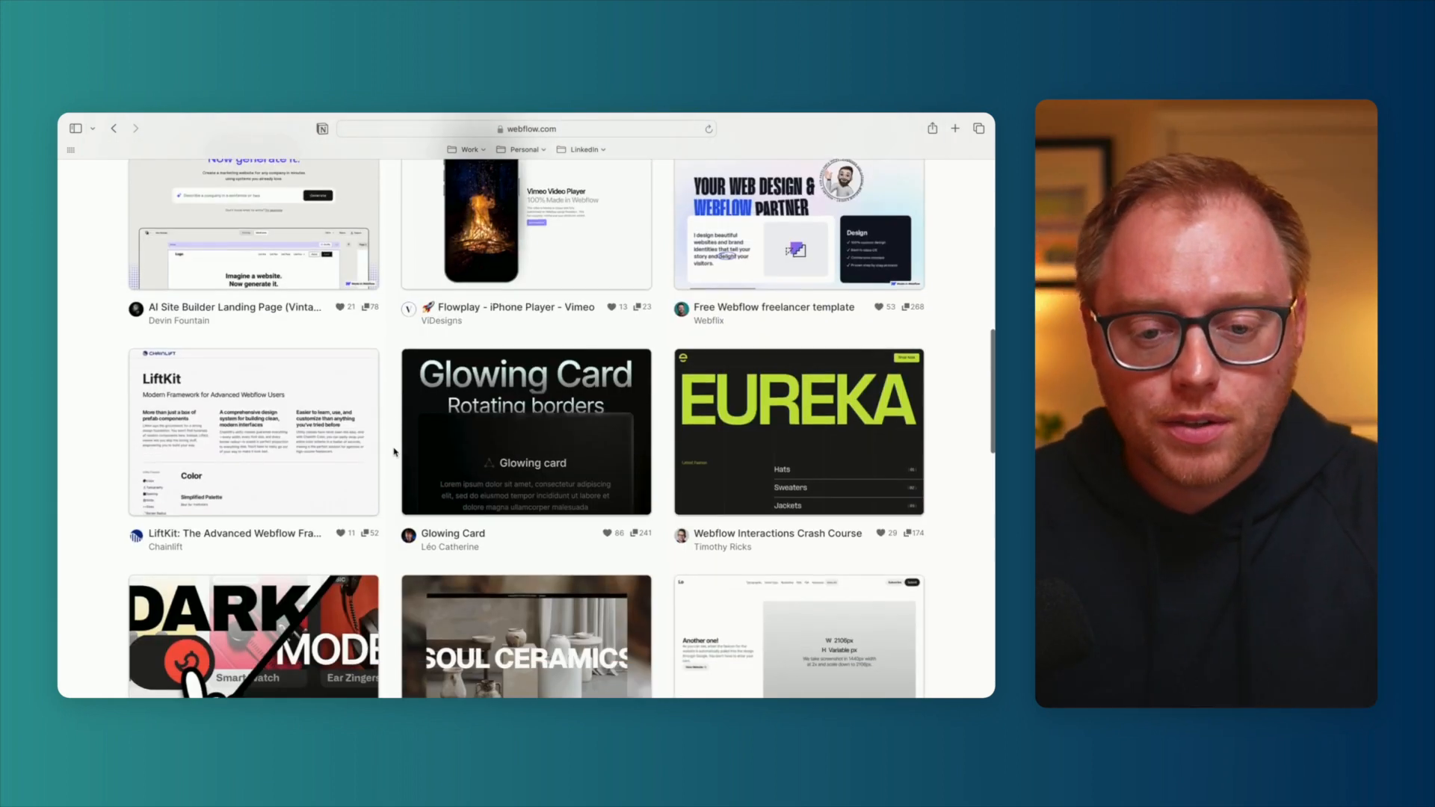
scroll(394, 452, up, 2)
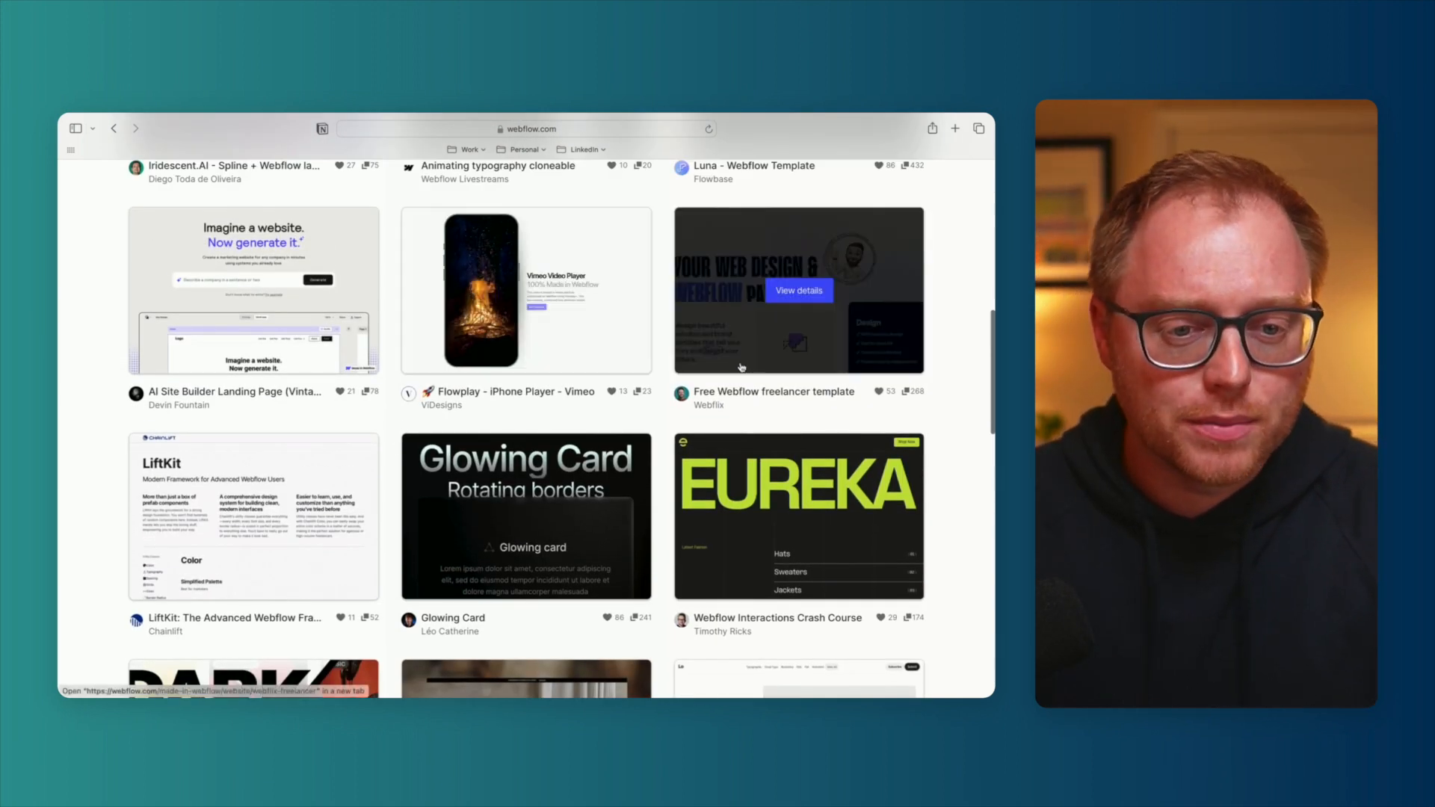
scroll(737, 449, down, 2)
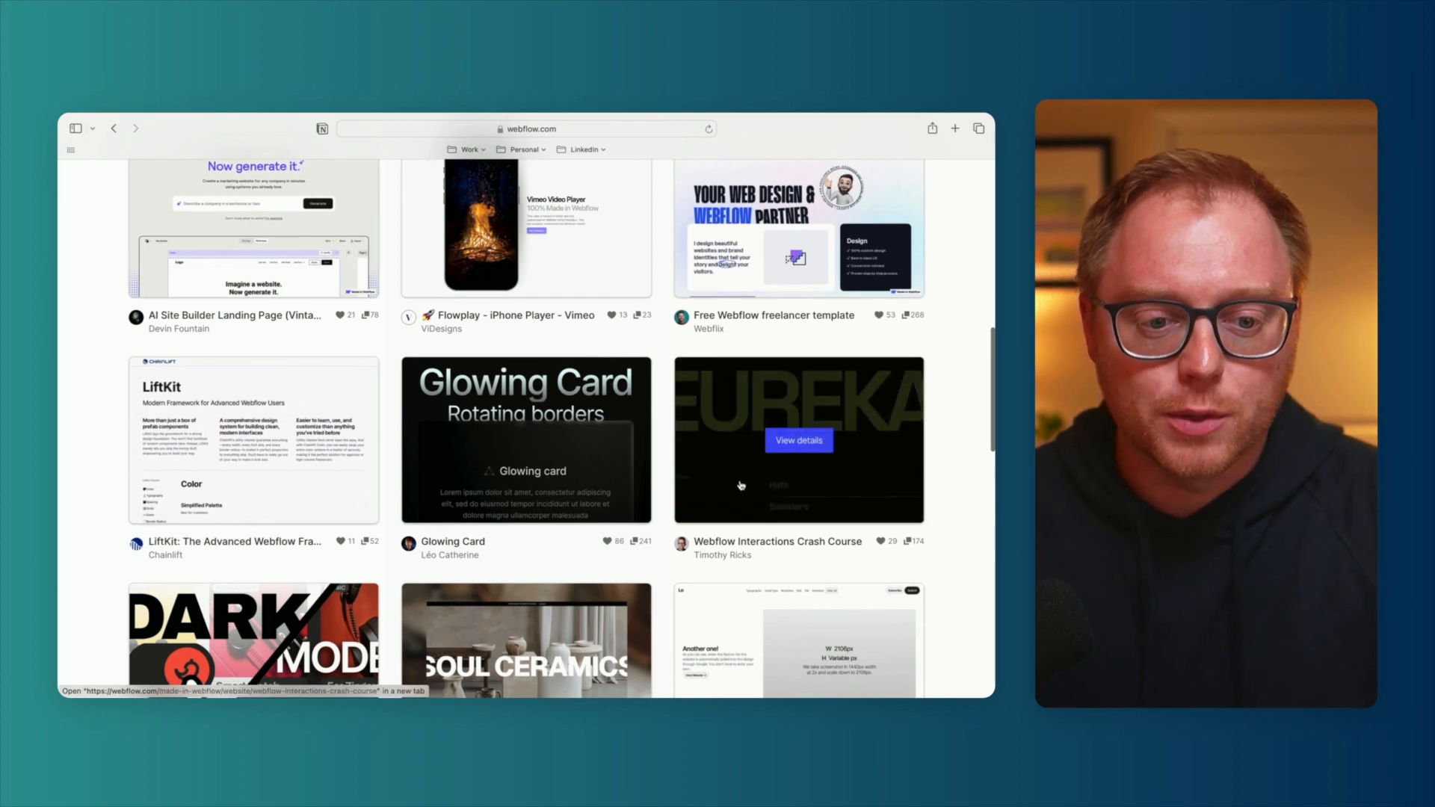
scroll(739, 482, down, 3)
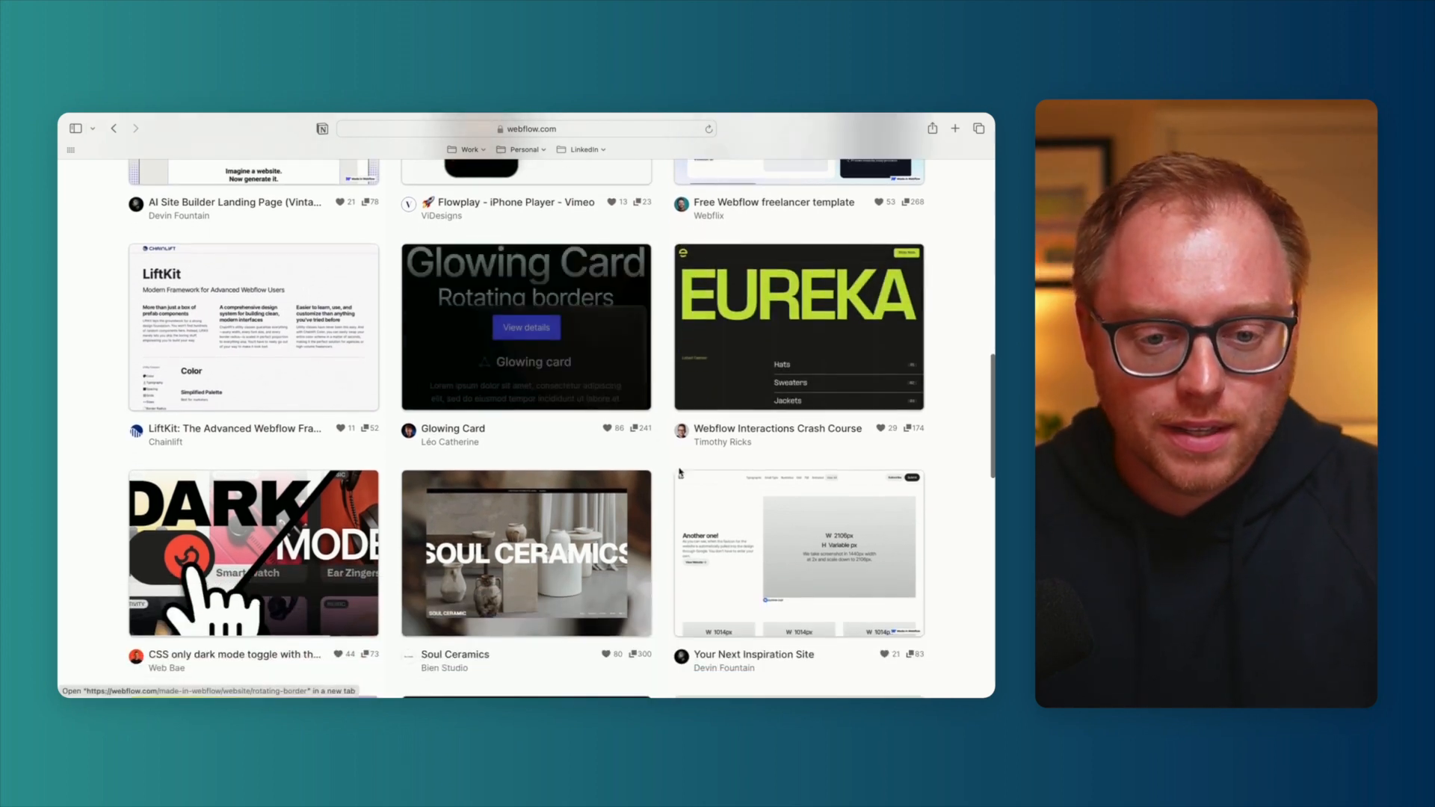
scroll(711, 542, down, 2)
scroll(695, 493, down, 4)
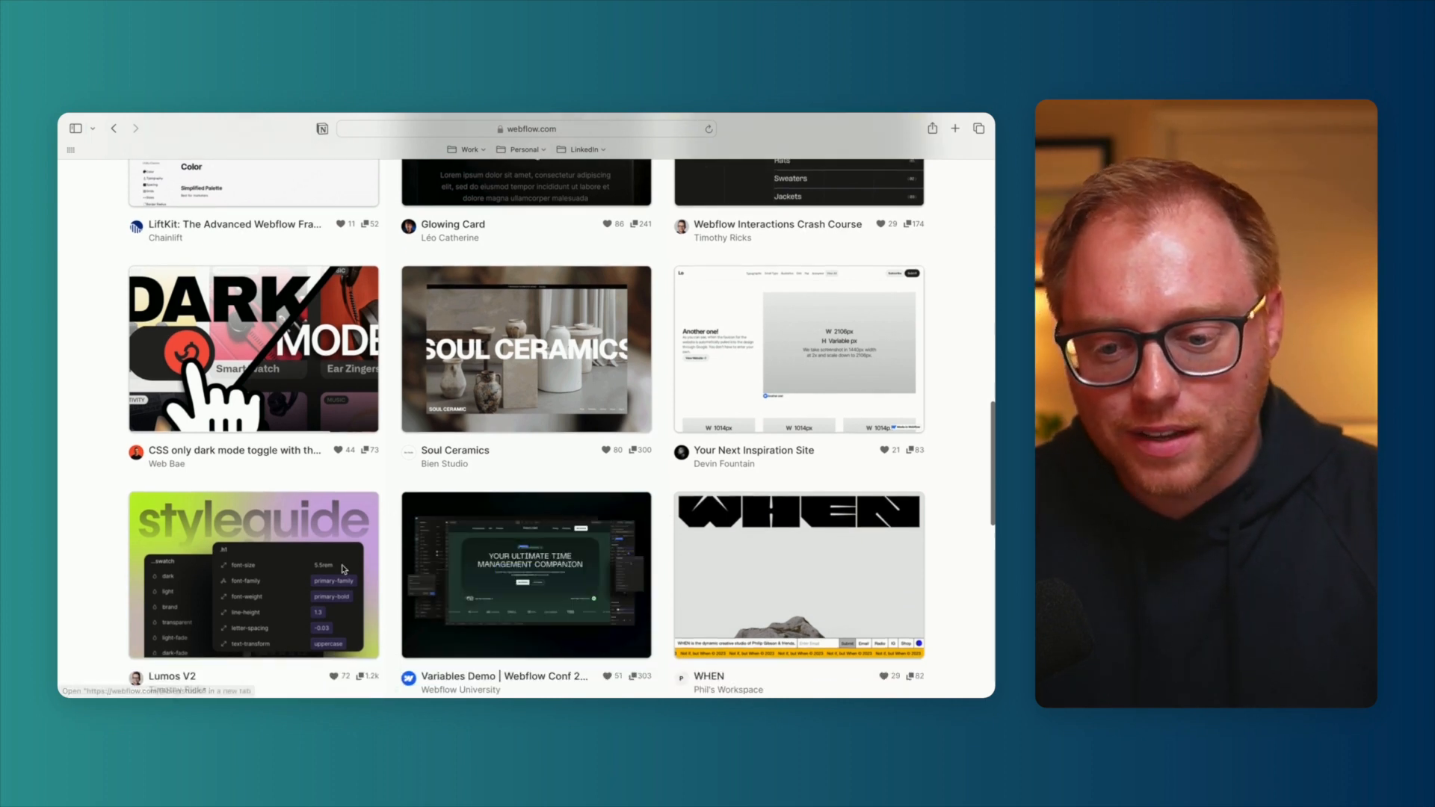
scroll(441, 553, down, 20)
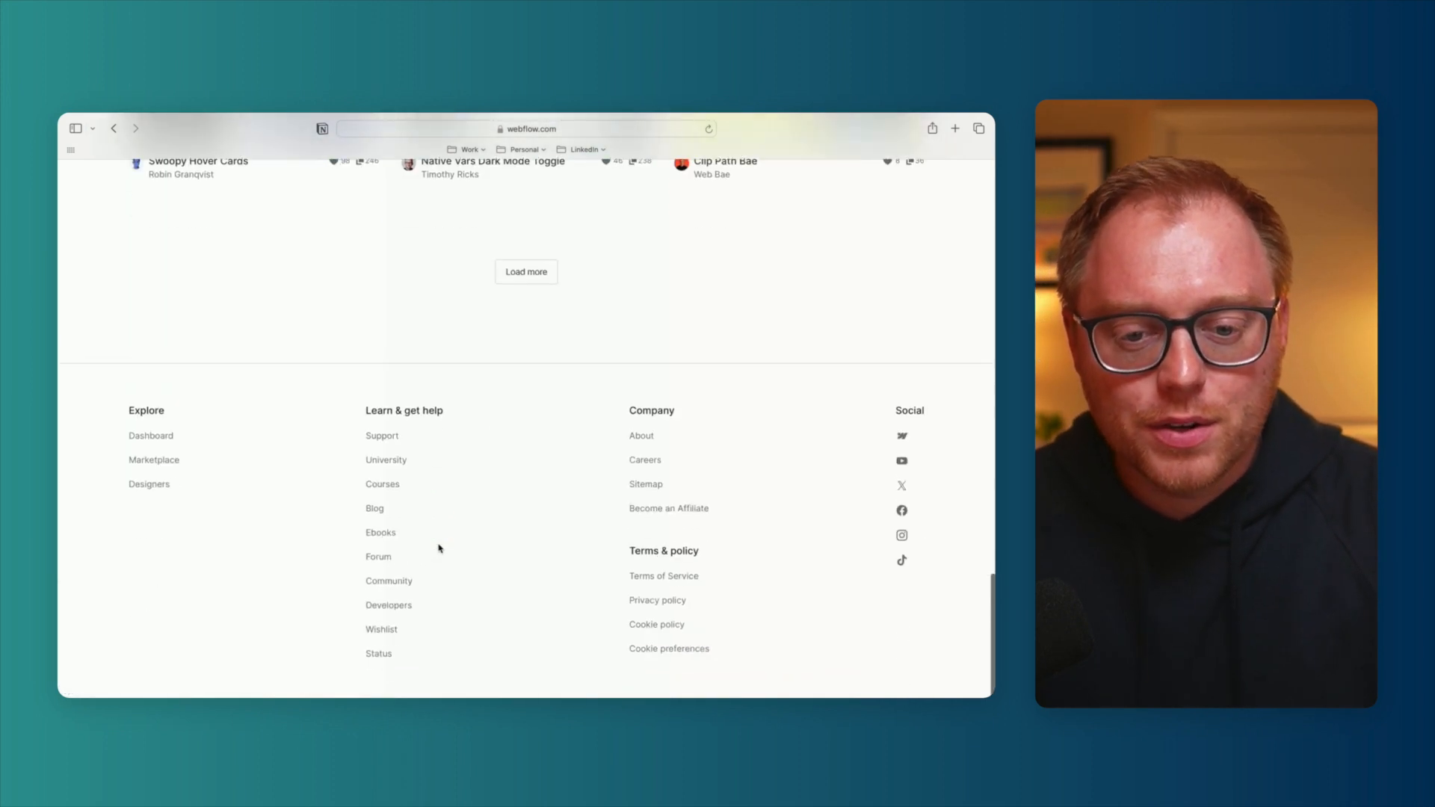
scroll(381, 464, up, 13)
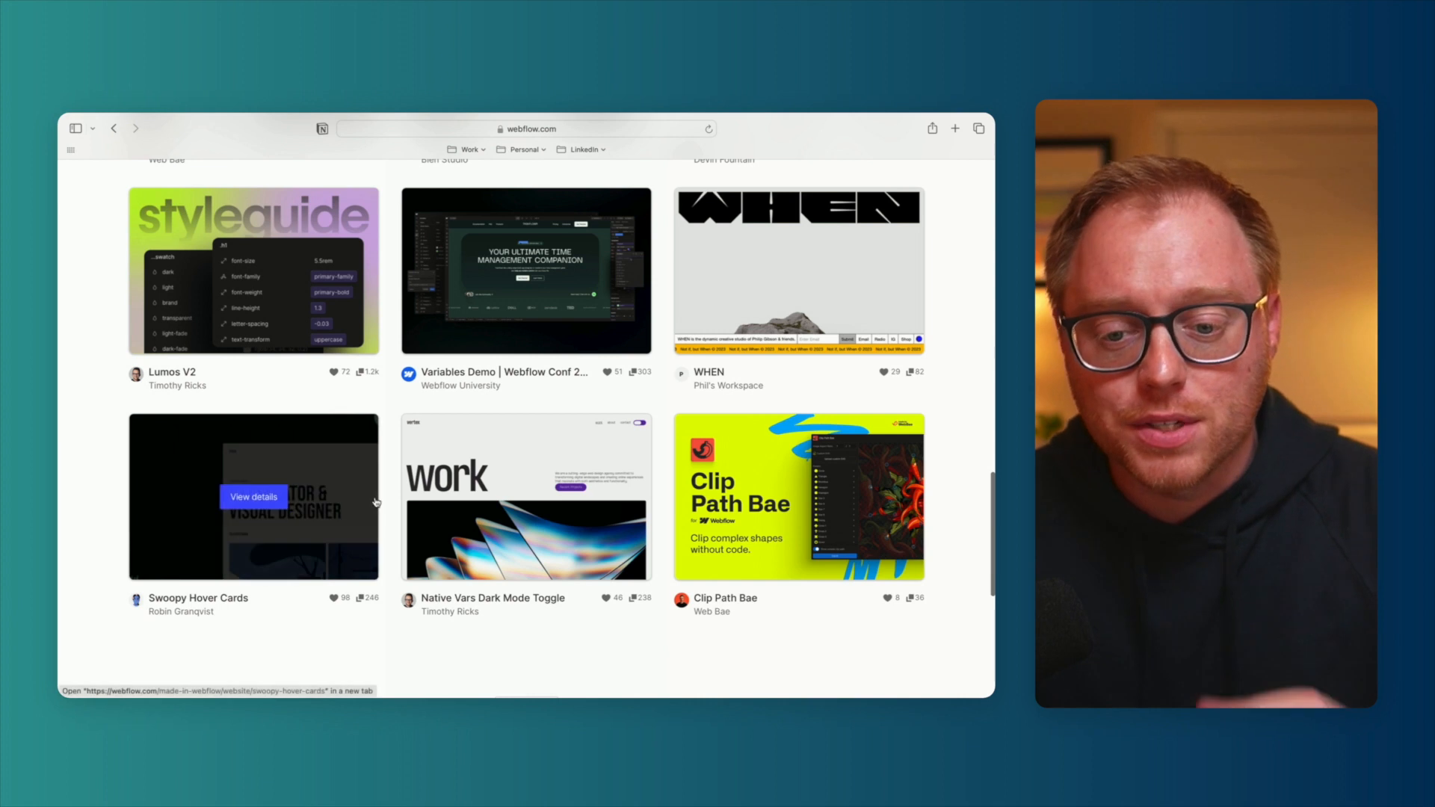
scroll(381, 479, up, 12)
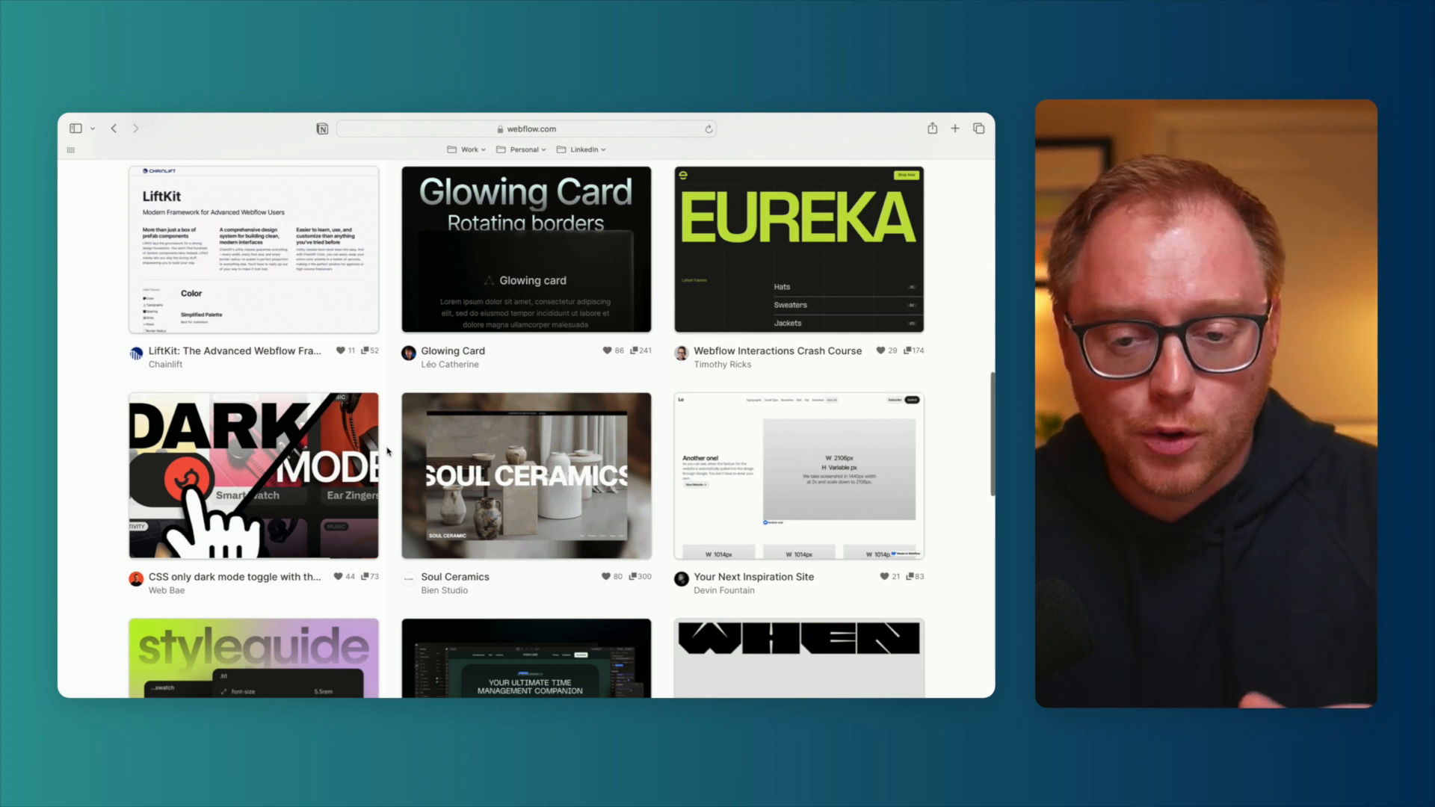
scroll(388, 450, up, 12)
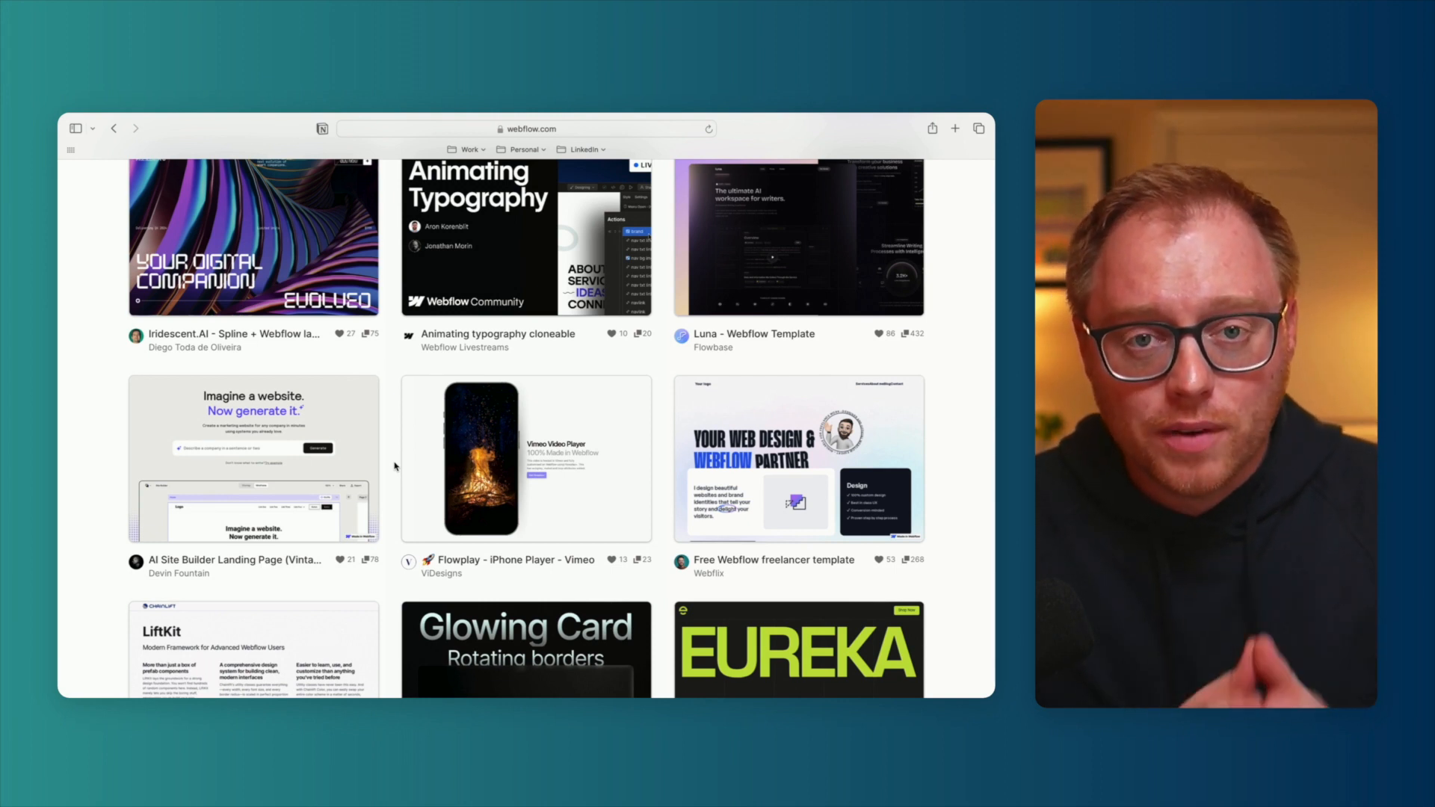
scroll(395, 467, down, 3)
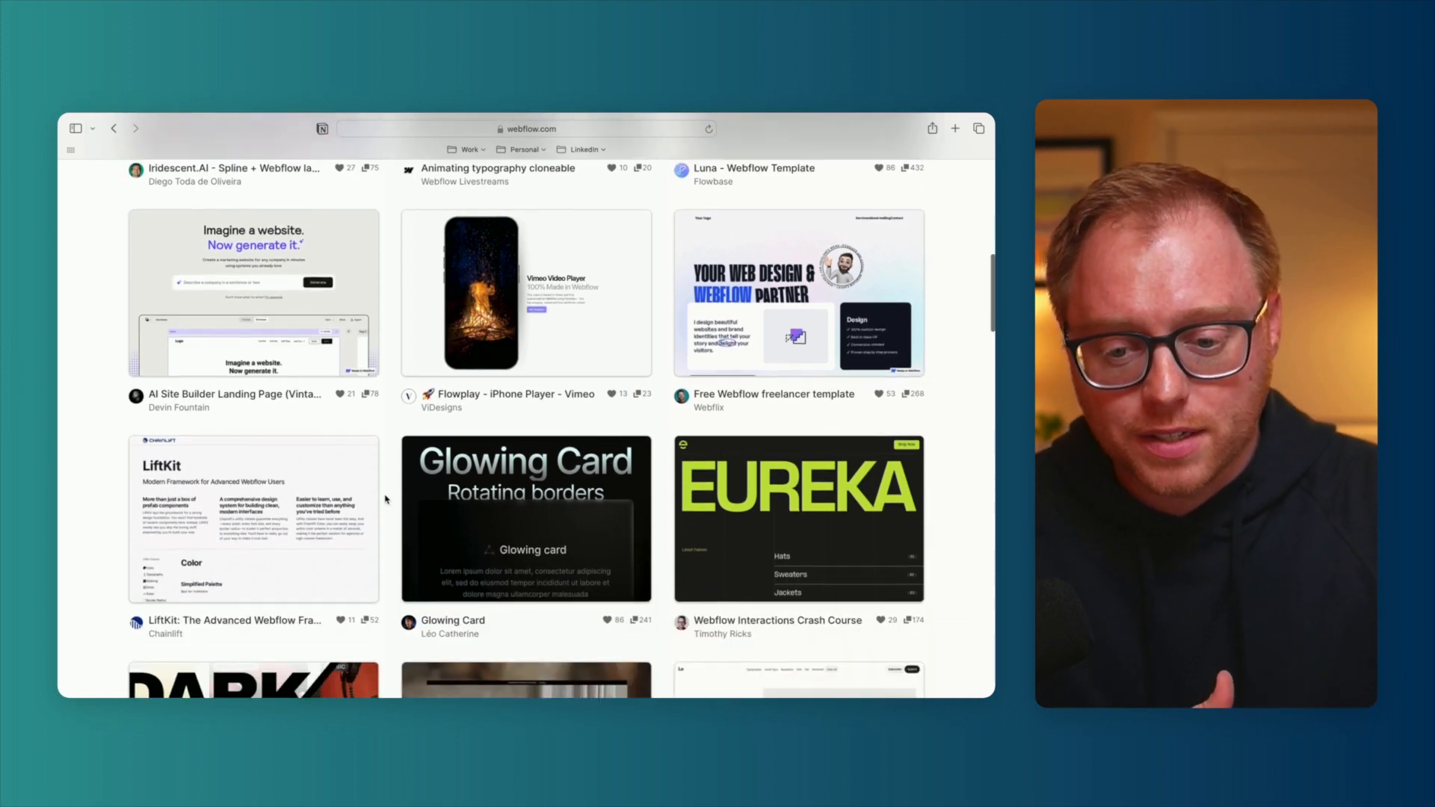
View the details of "LiftKit: The Advanced Webflow Framework" and examine its color and typography styles in the preview
click(253, 520)
scroll(343, 521, down, 5)
scroll(343, 522, down, 6)
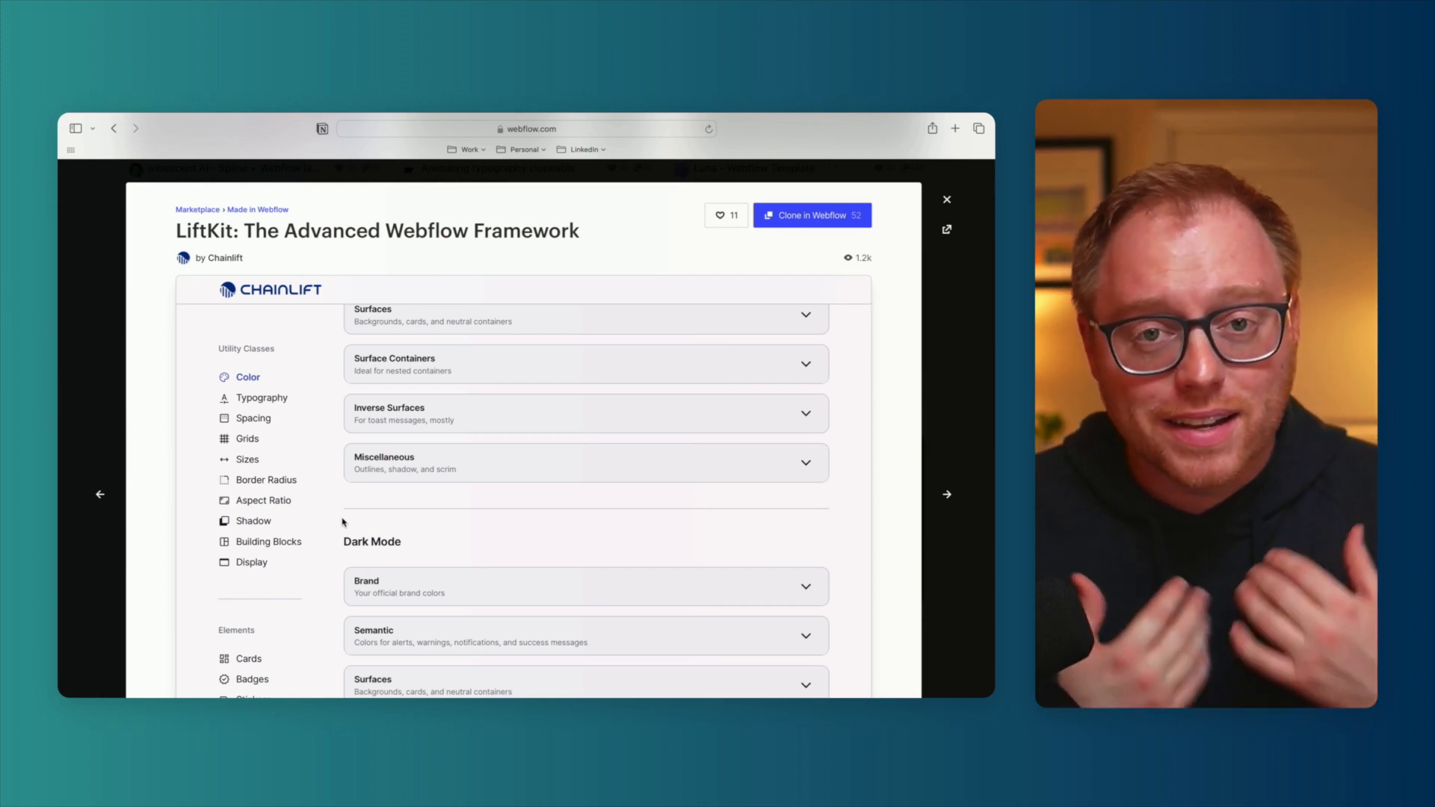
scroll(343, 521, down, 2)
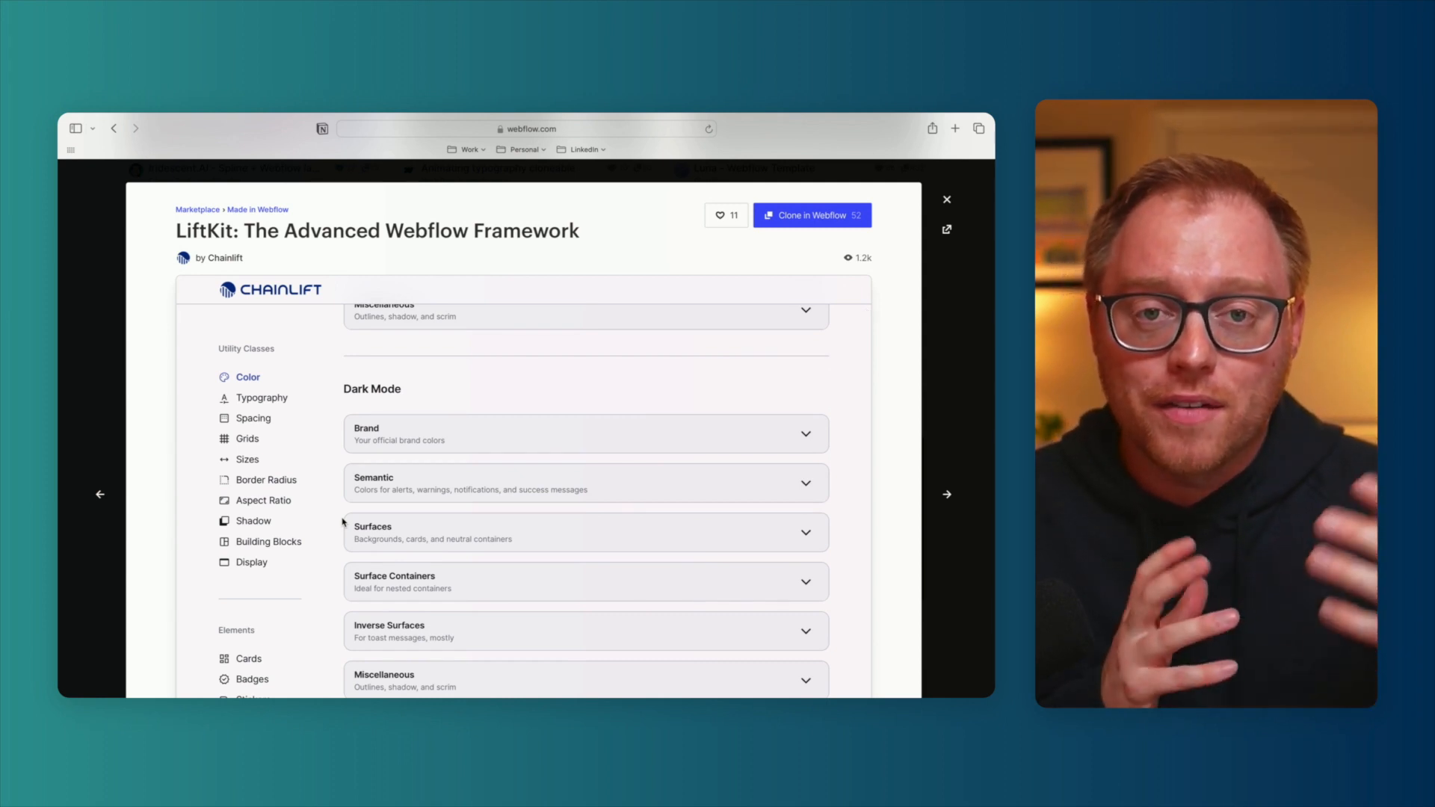
scroll(343, 522, down, 2)
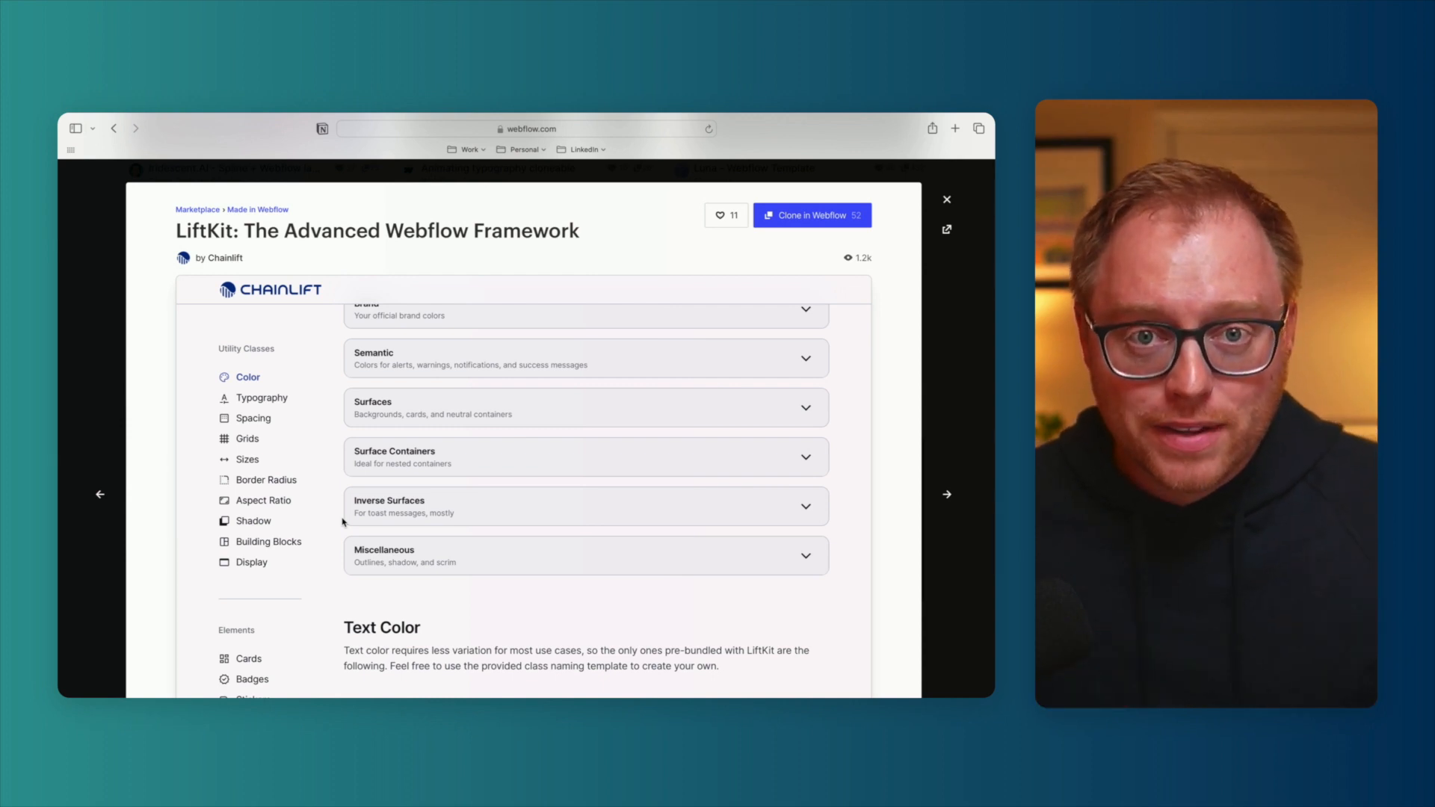
scroll(343, 521, down, 15)
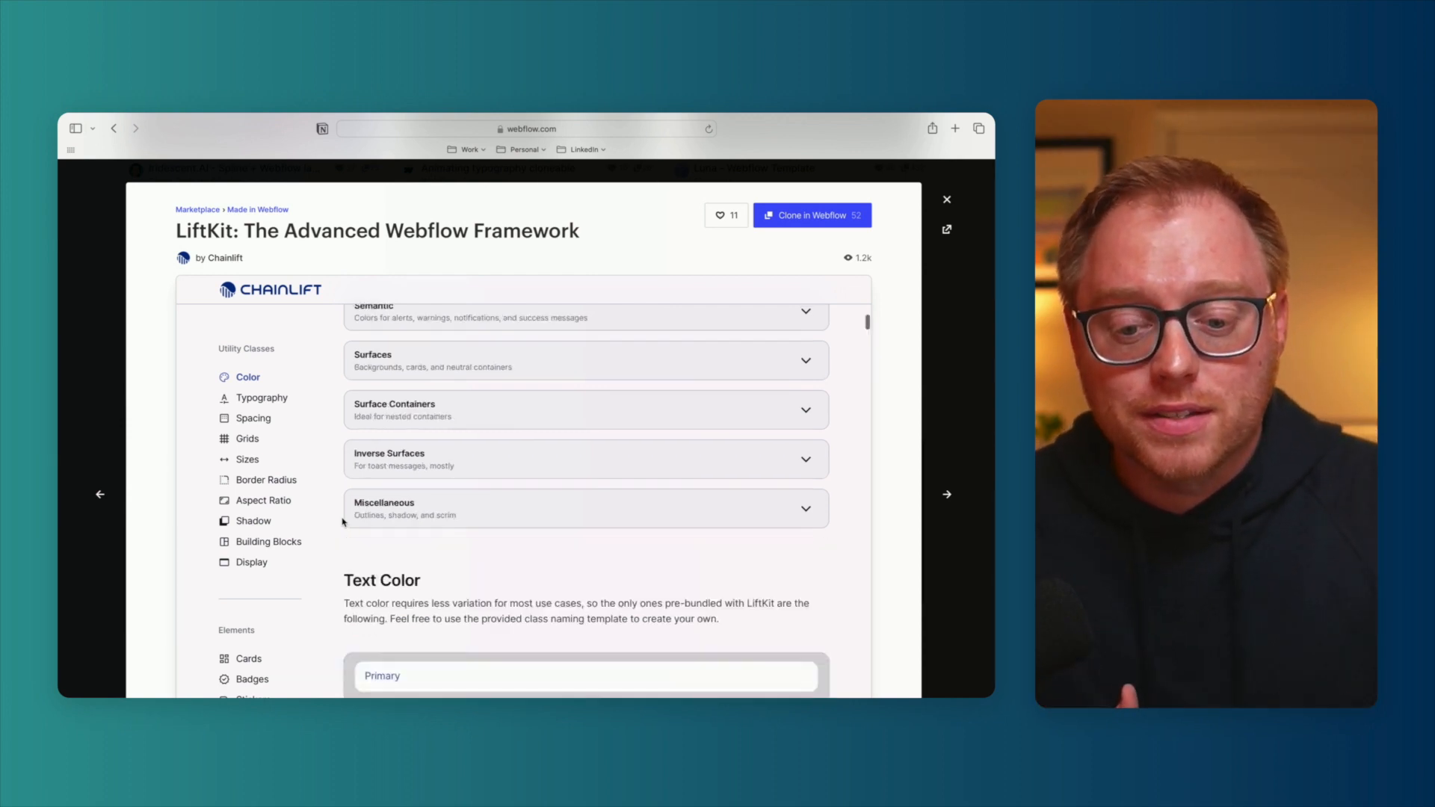
scroll(343, 521, down, 3)
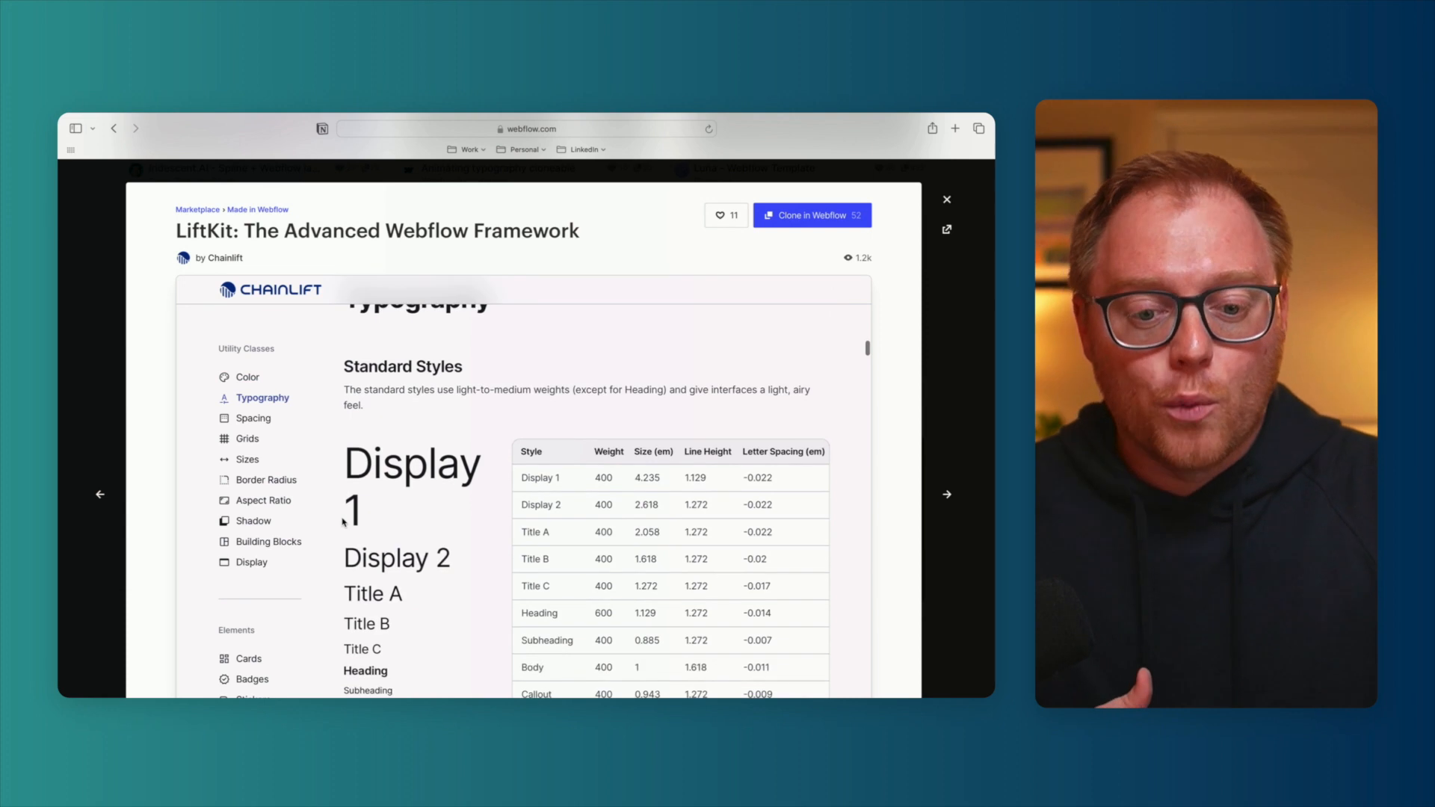
scroll(683, 436, down, 3)
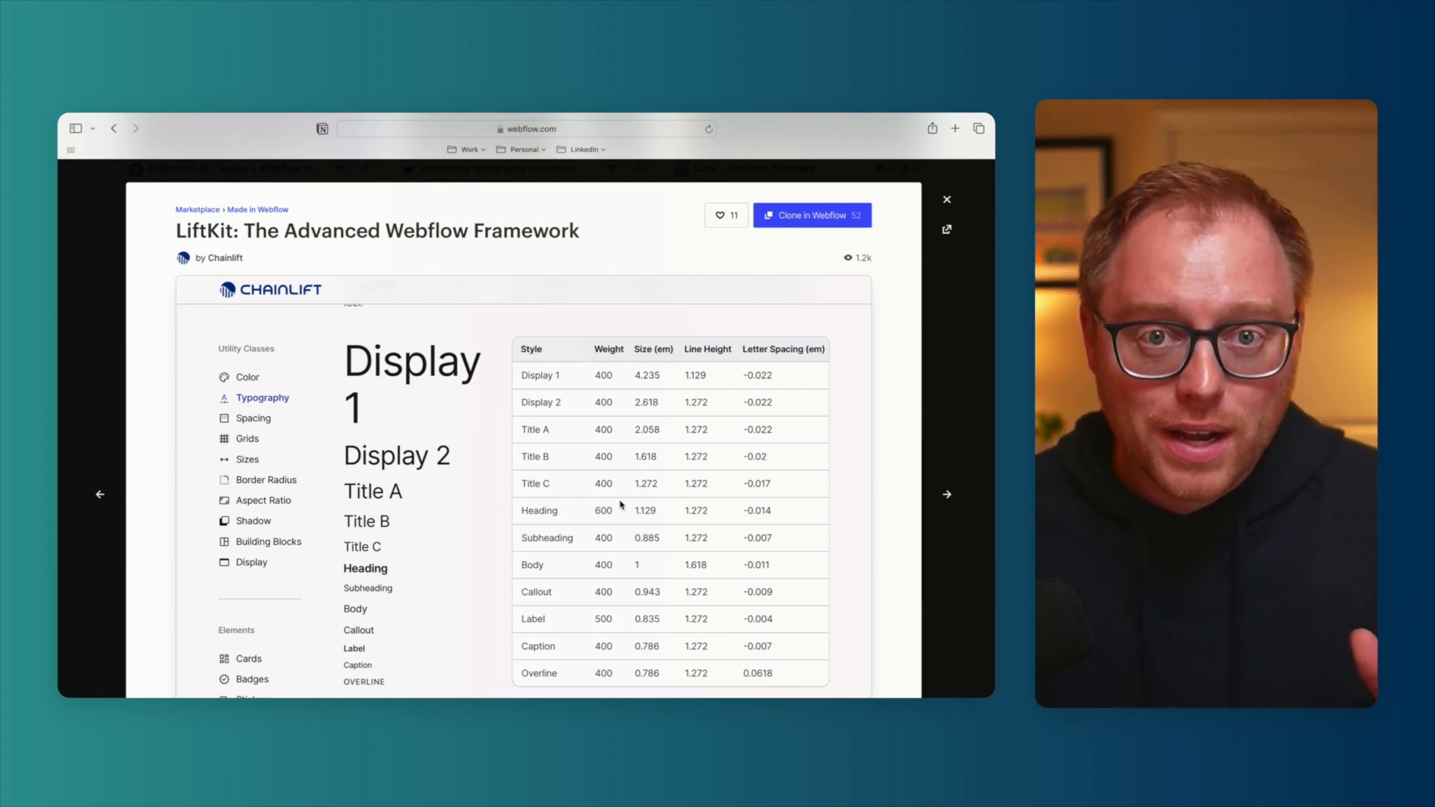
scroll(621, 504, down, 3)
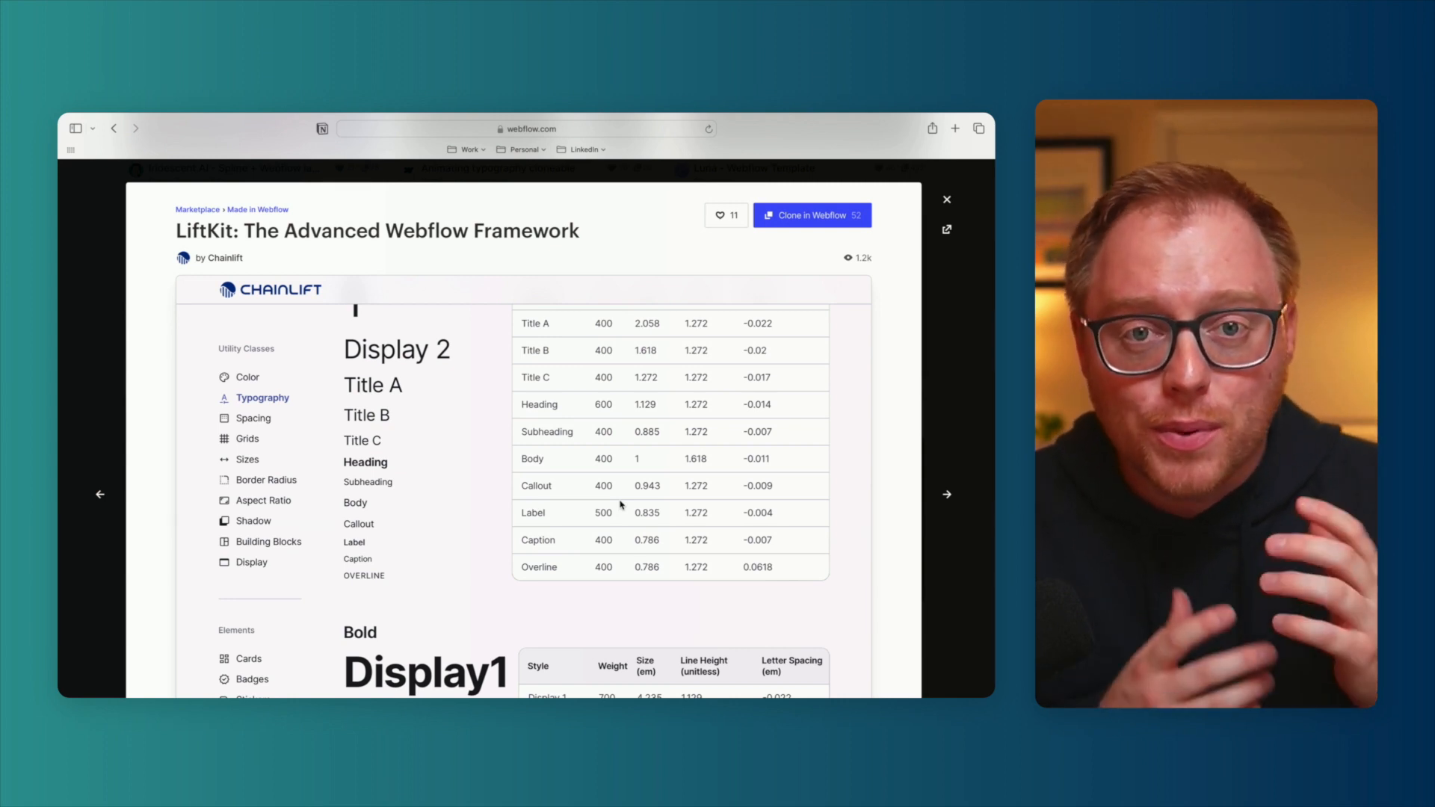
Clone LiftKit as a new site in the workspace and look over the color palettes on its Home page
scroll(628, 464, up, 10)
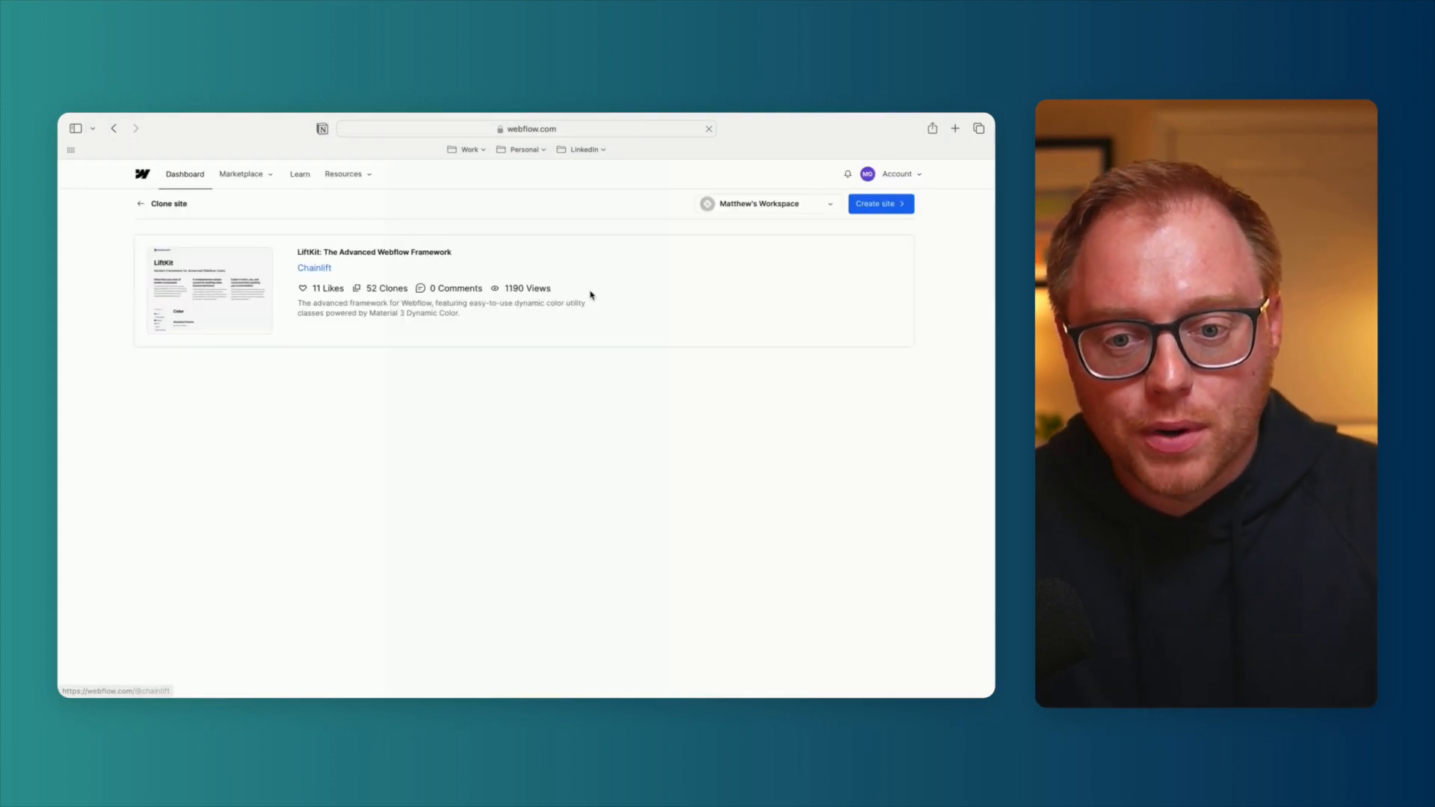
click(876, 205)
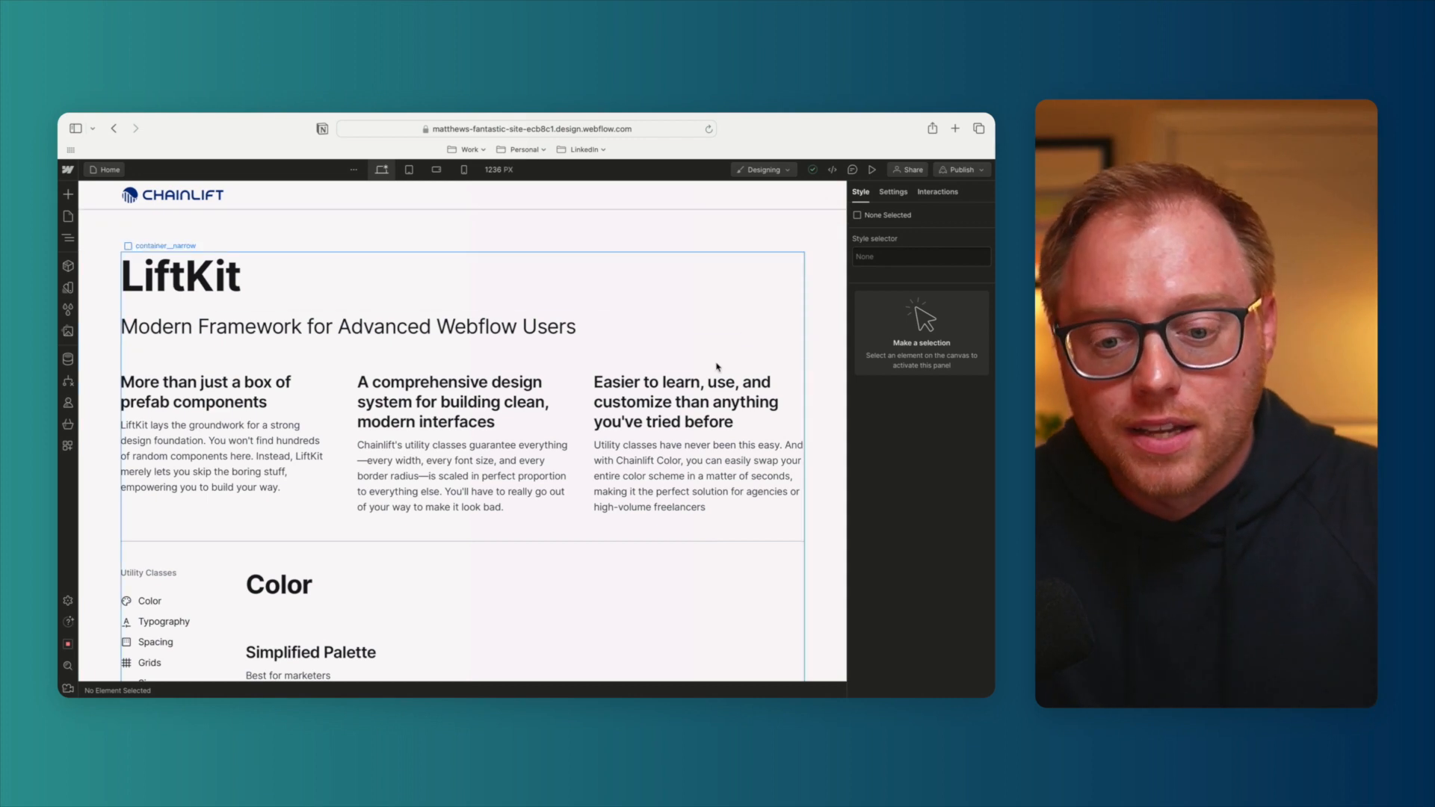
scroll(572, 468, down, 6)
scroll(572, 468, down, 8)
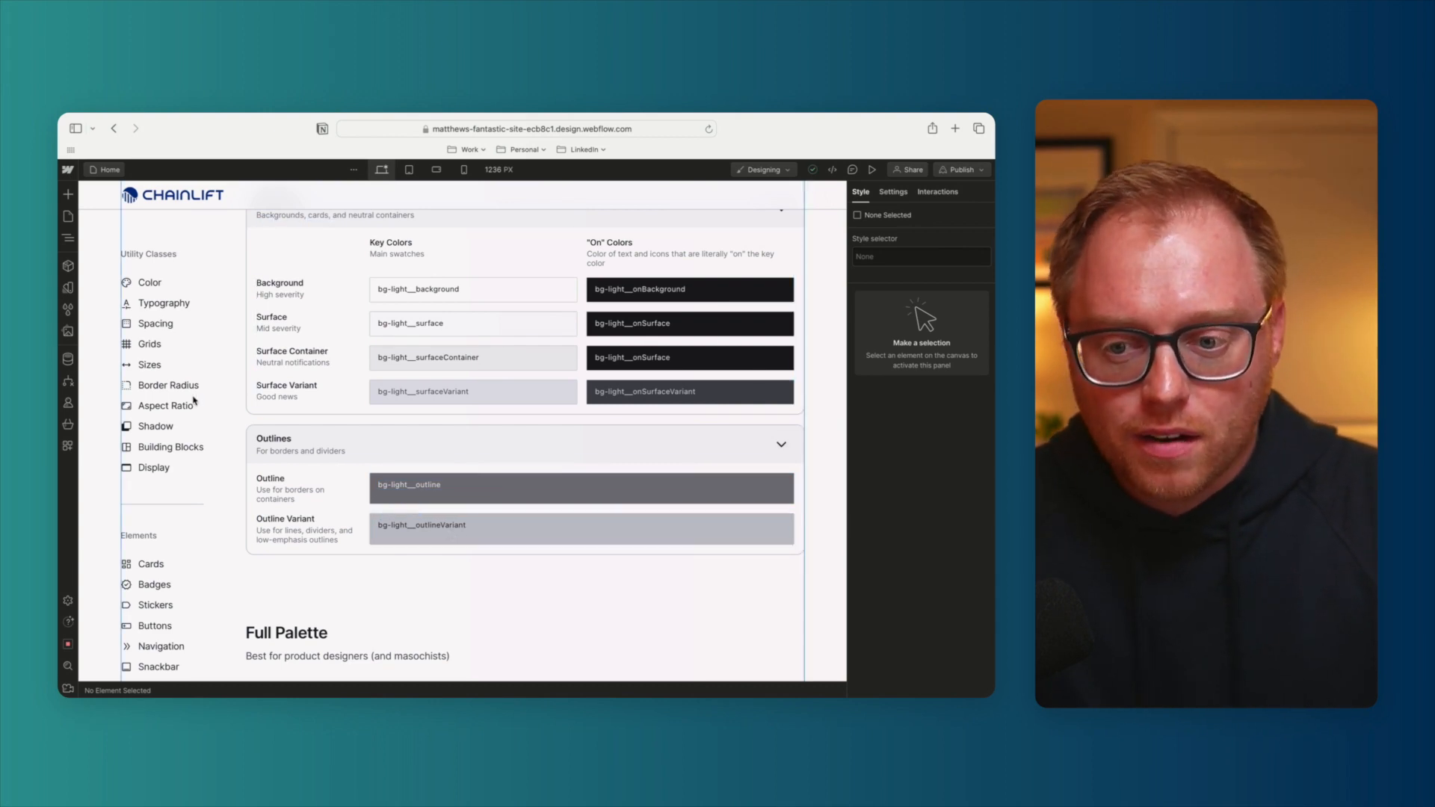
scroll(433, 478, down, 2)
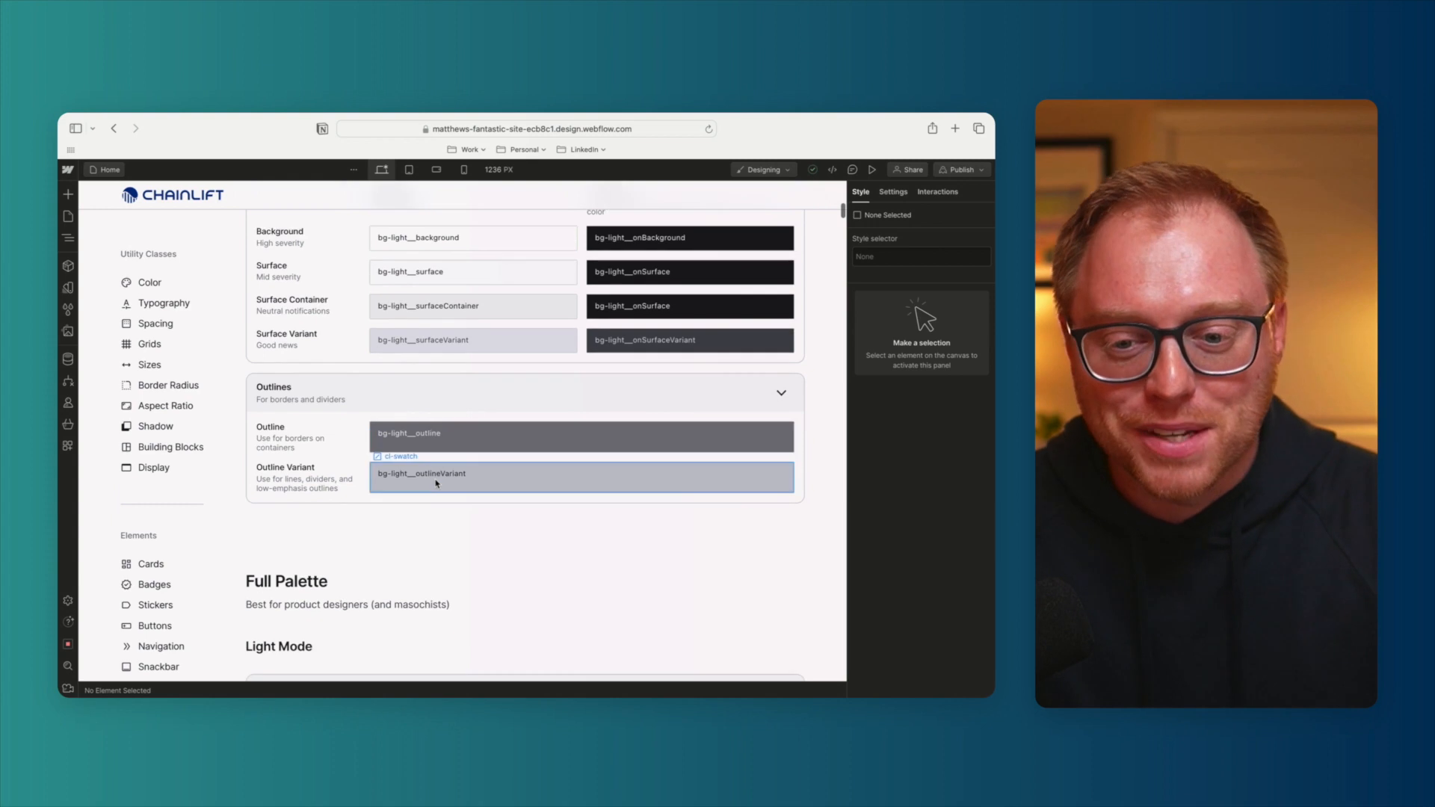
scroll(464, 465, up, 5)
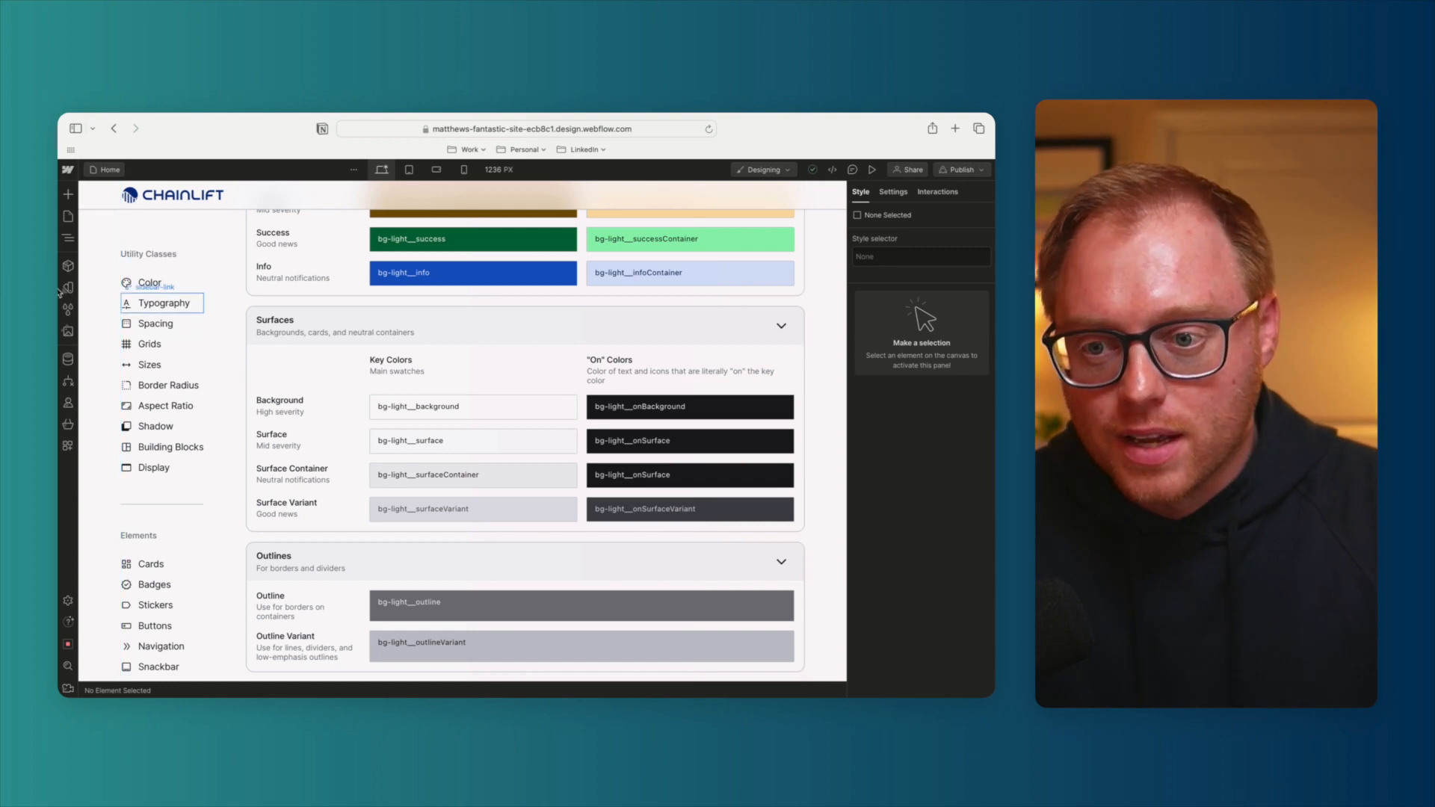
Review the Dark Mode Product Screen page in the Sample Layouts folder and return to the Home page
click(70, 222)
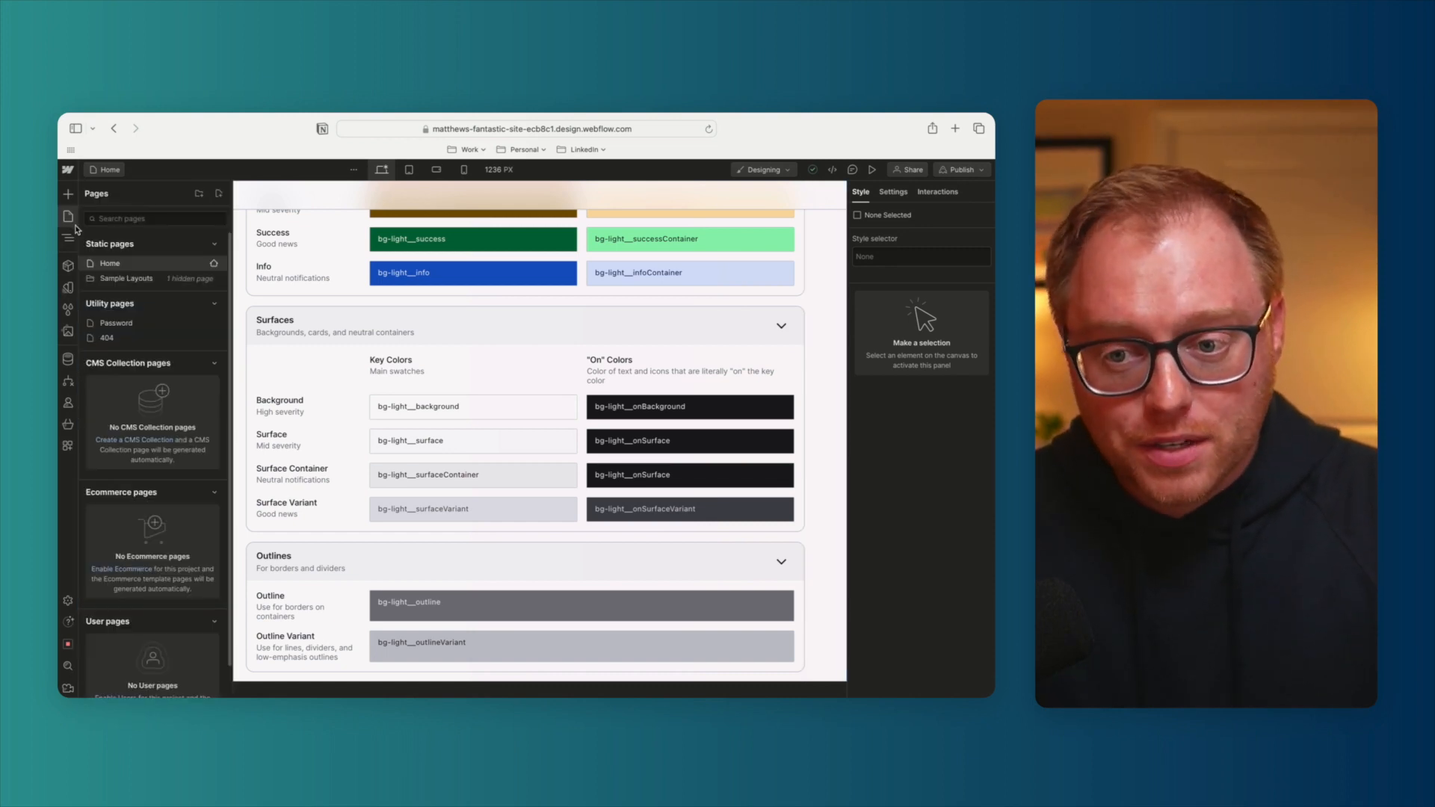
click(131, 279)
click(132, 294)
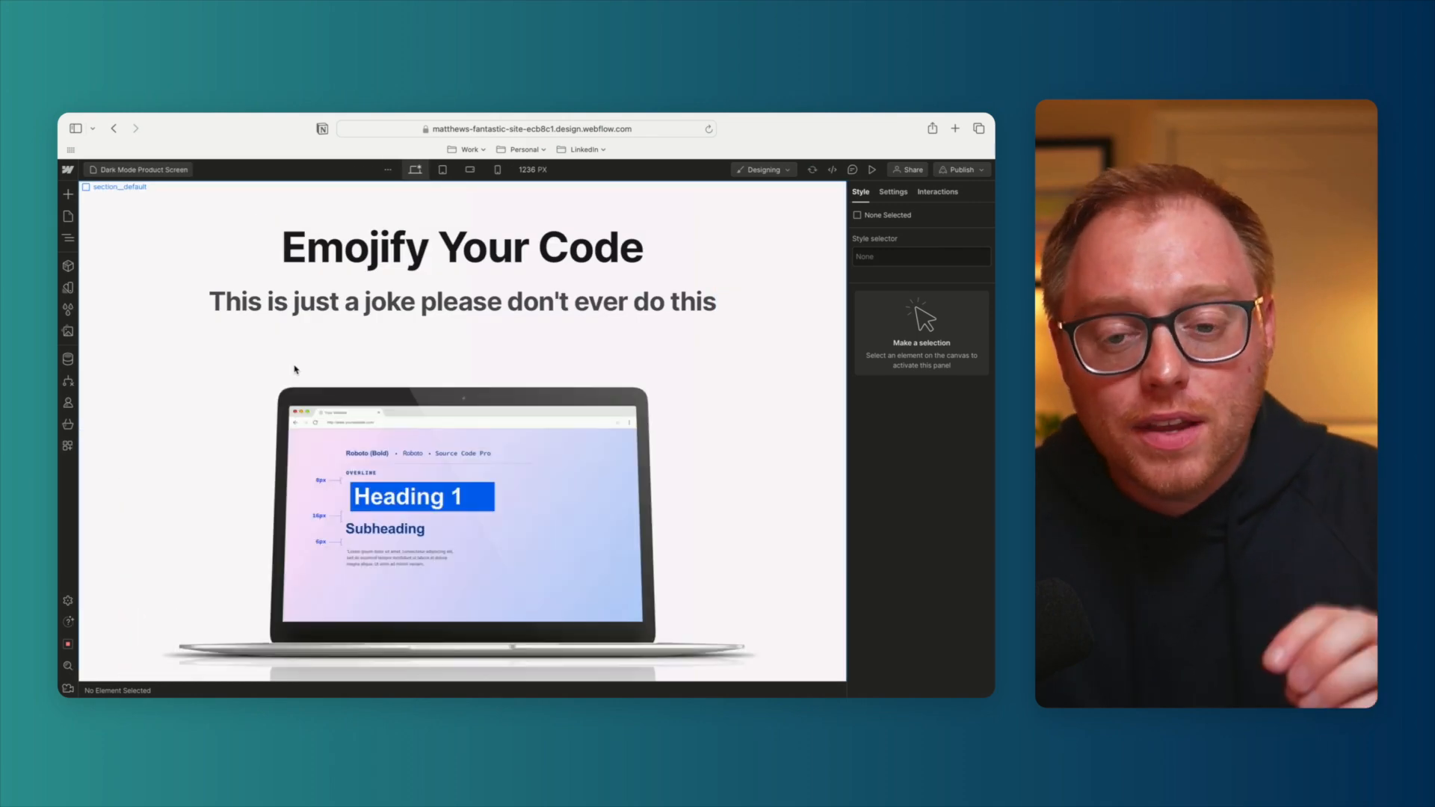
scroll(384, 430, down, 10)
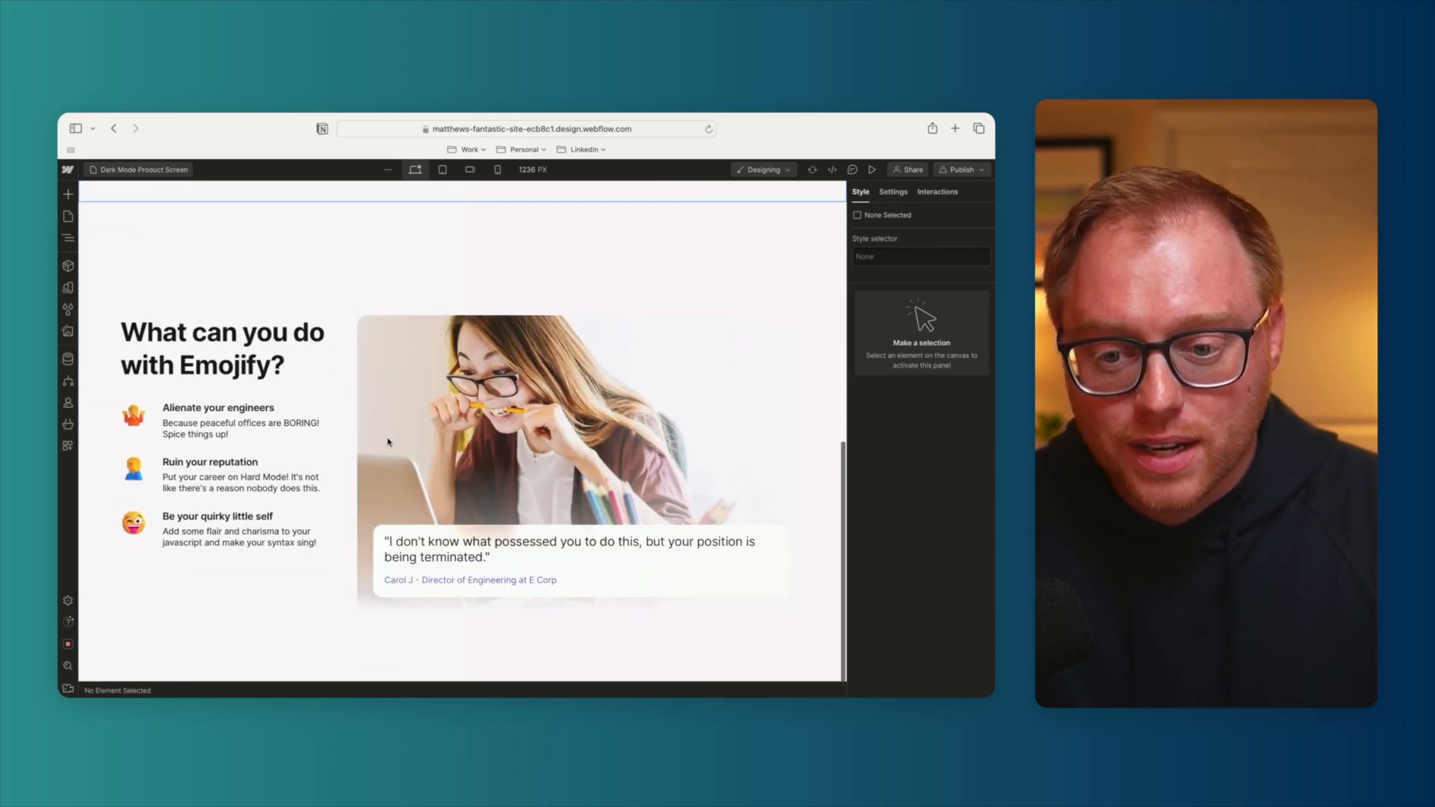
scroll(388, 442, up, 10)
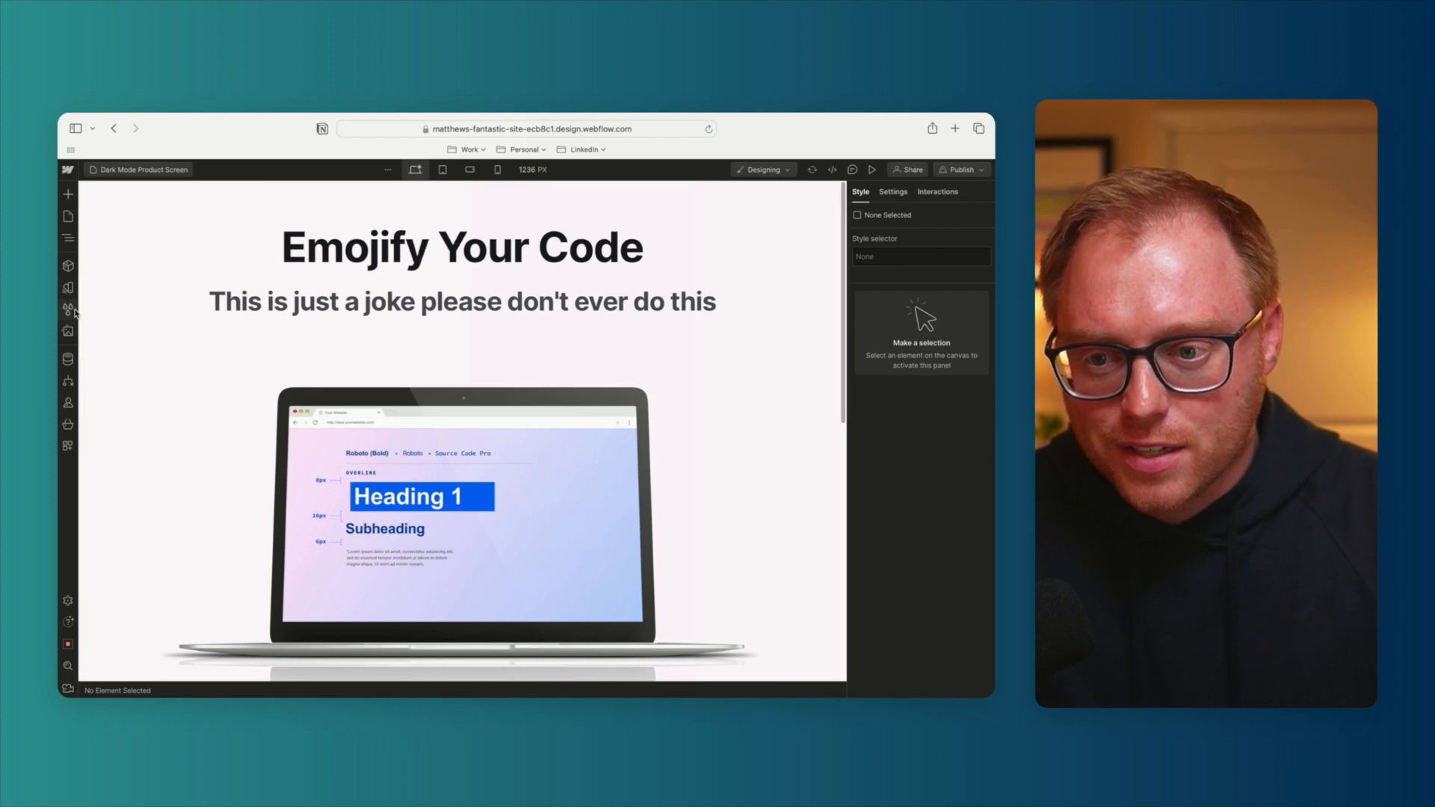
click(68, 217)
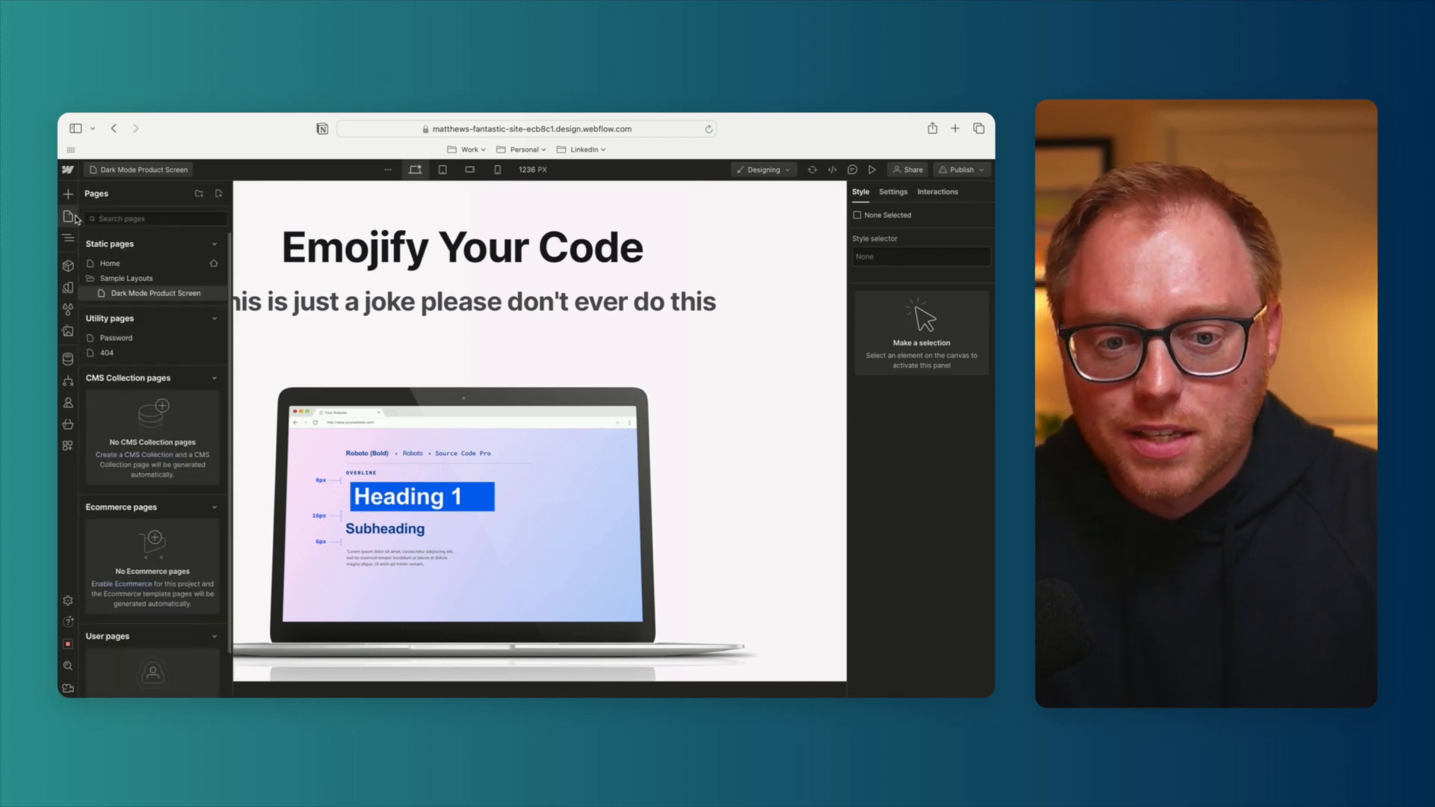
click(132, 268)
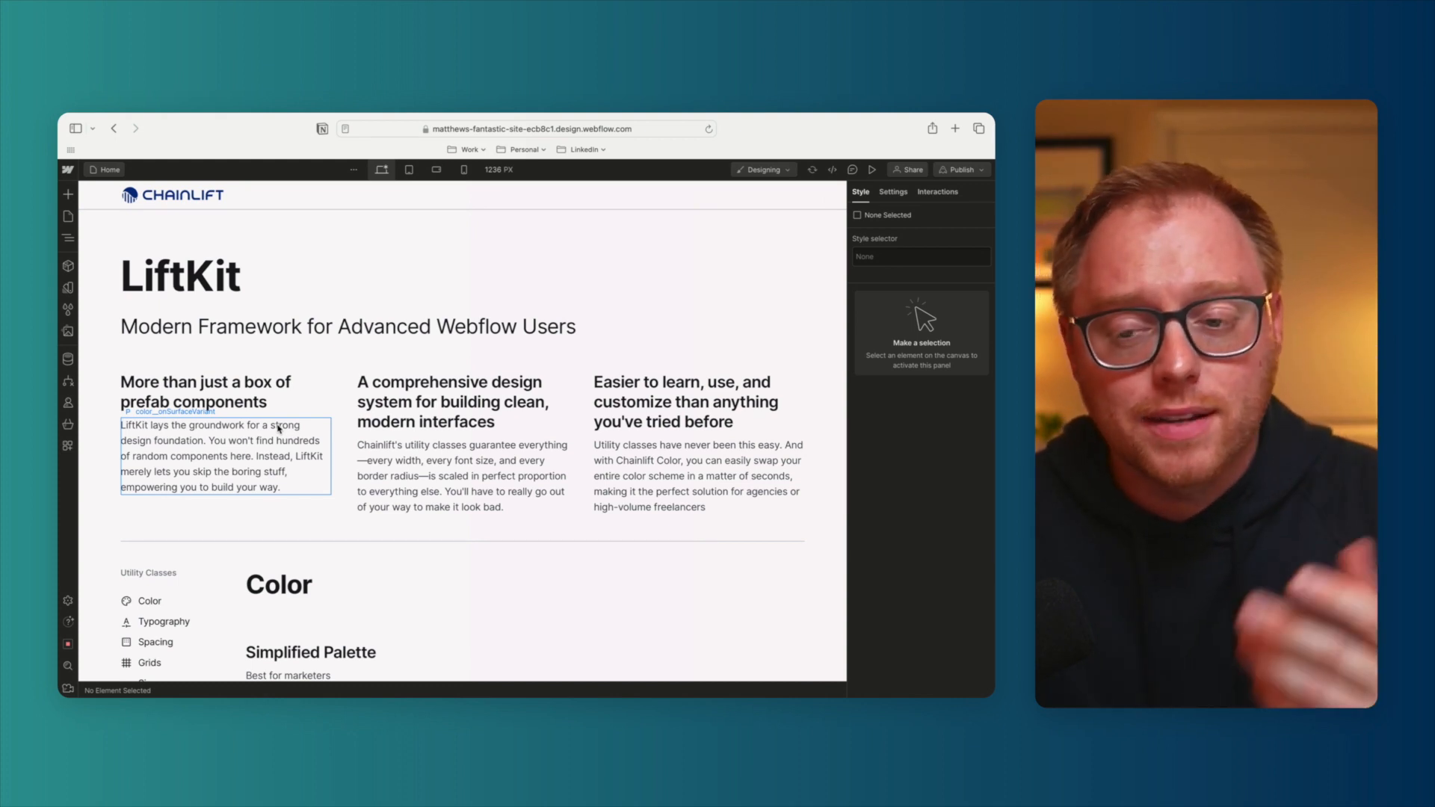
Review the site's static, utility, CMS, ecommerce and user page lists and the Home page's element hierarchy
click(68, 217)
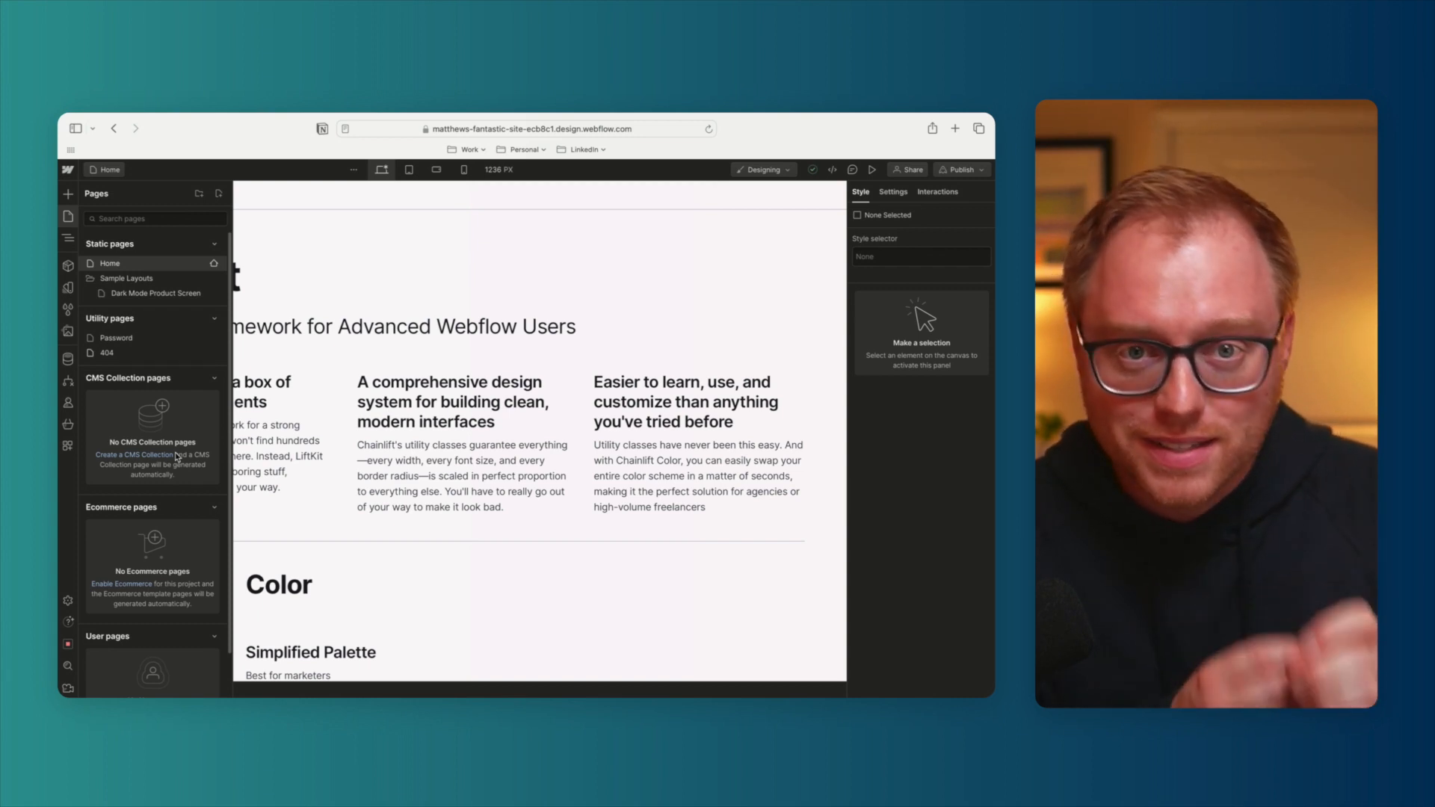
scroll(177, 457, down, 1)
scroll(193, 559, down, 1)
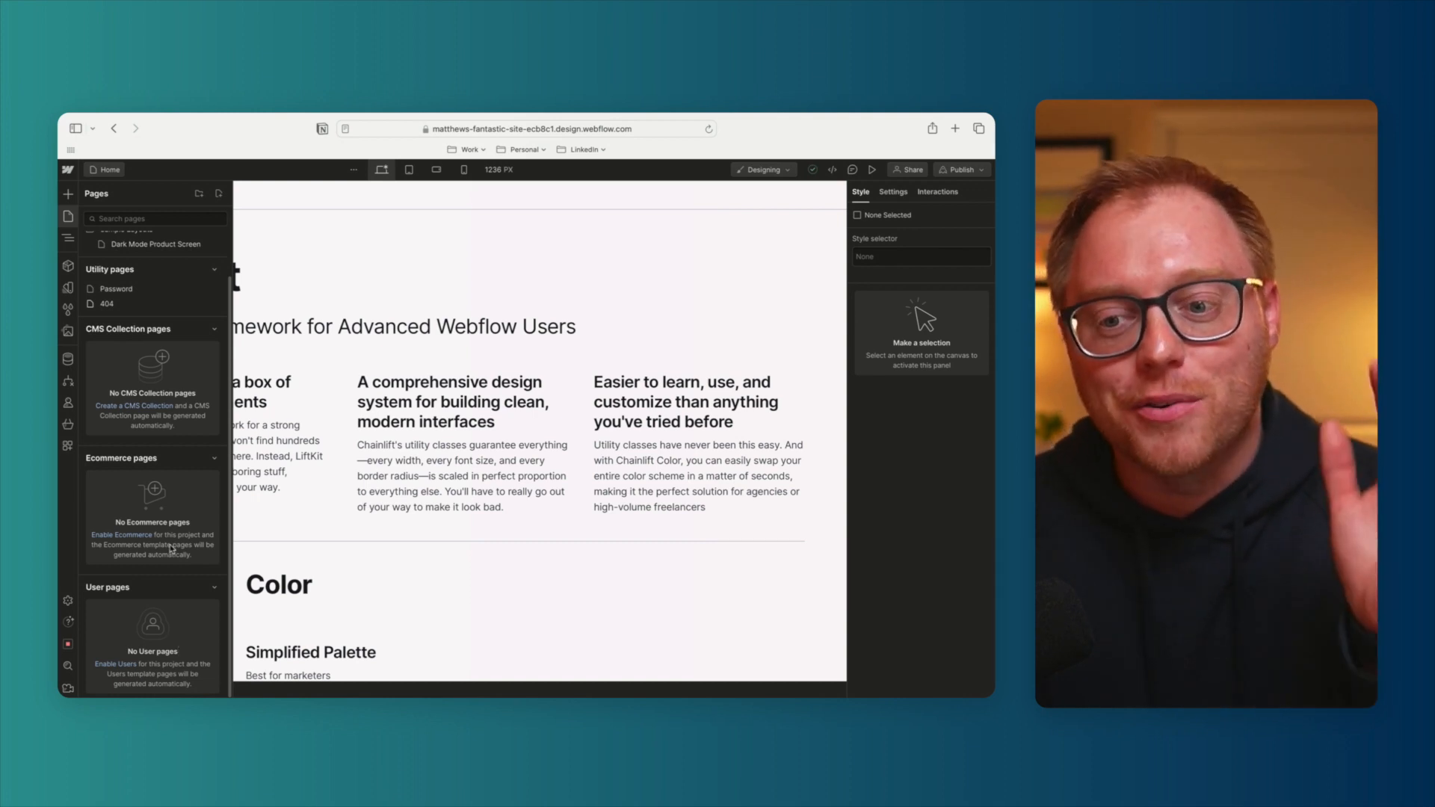
scroll(172, 549, up, 2)
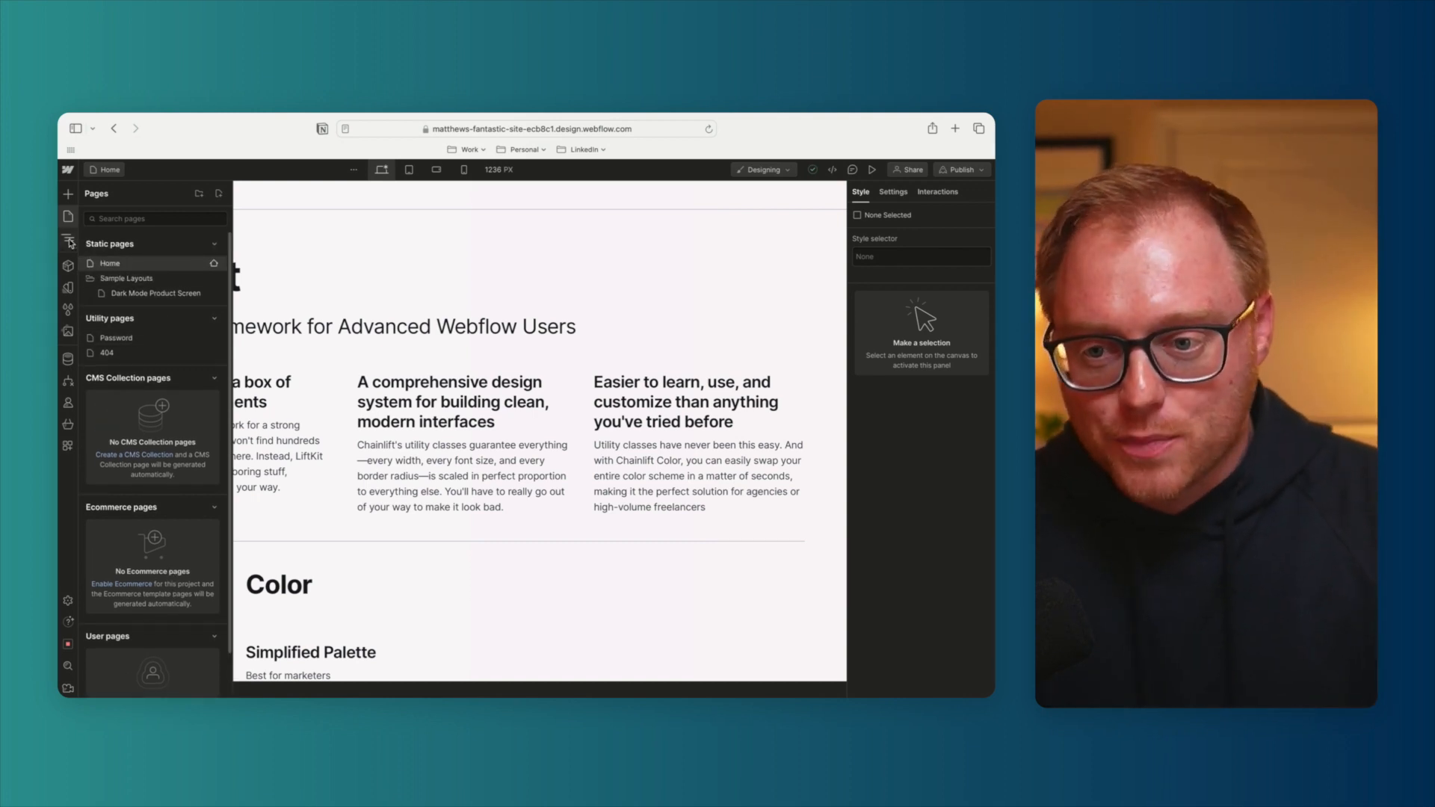
click(68, 240)
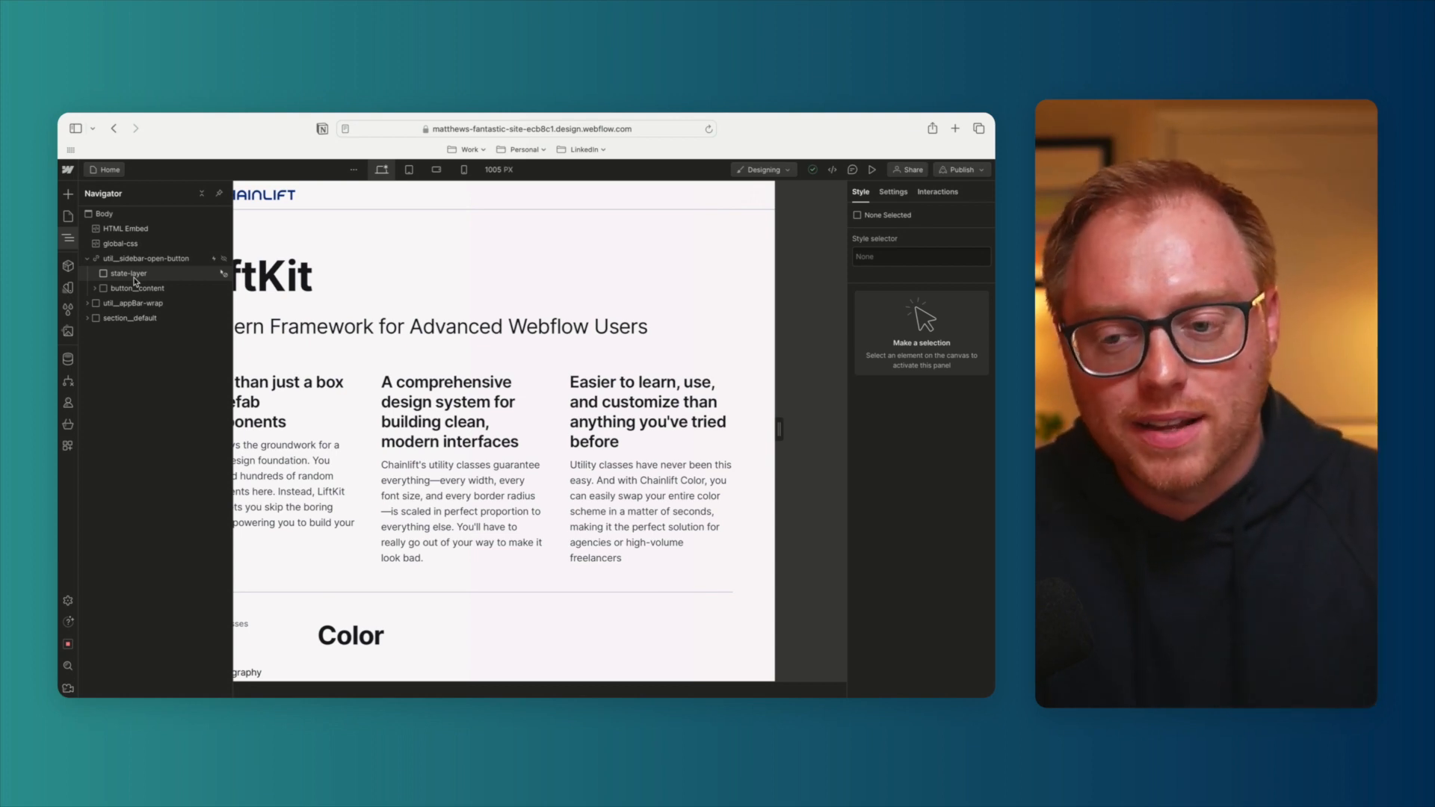
click(68, 239)
Browse the reusable components included with LiftKit and glance over the Color section of the Home page
click(69, 267)
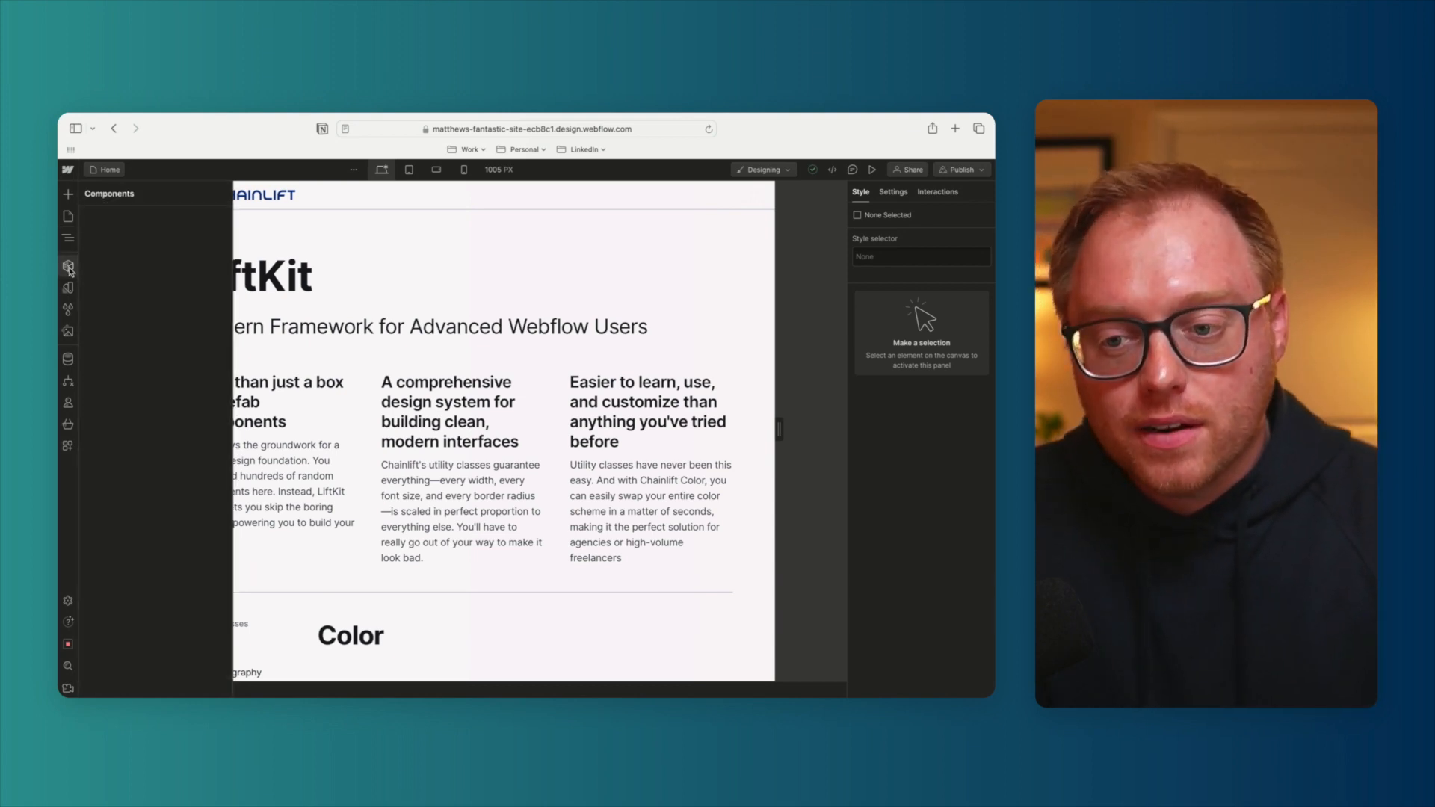
scroll(155, 353, down, 1)
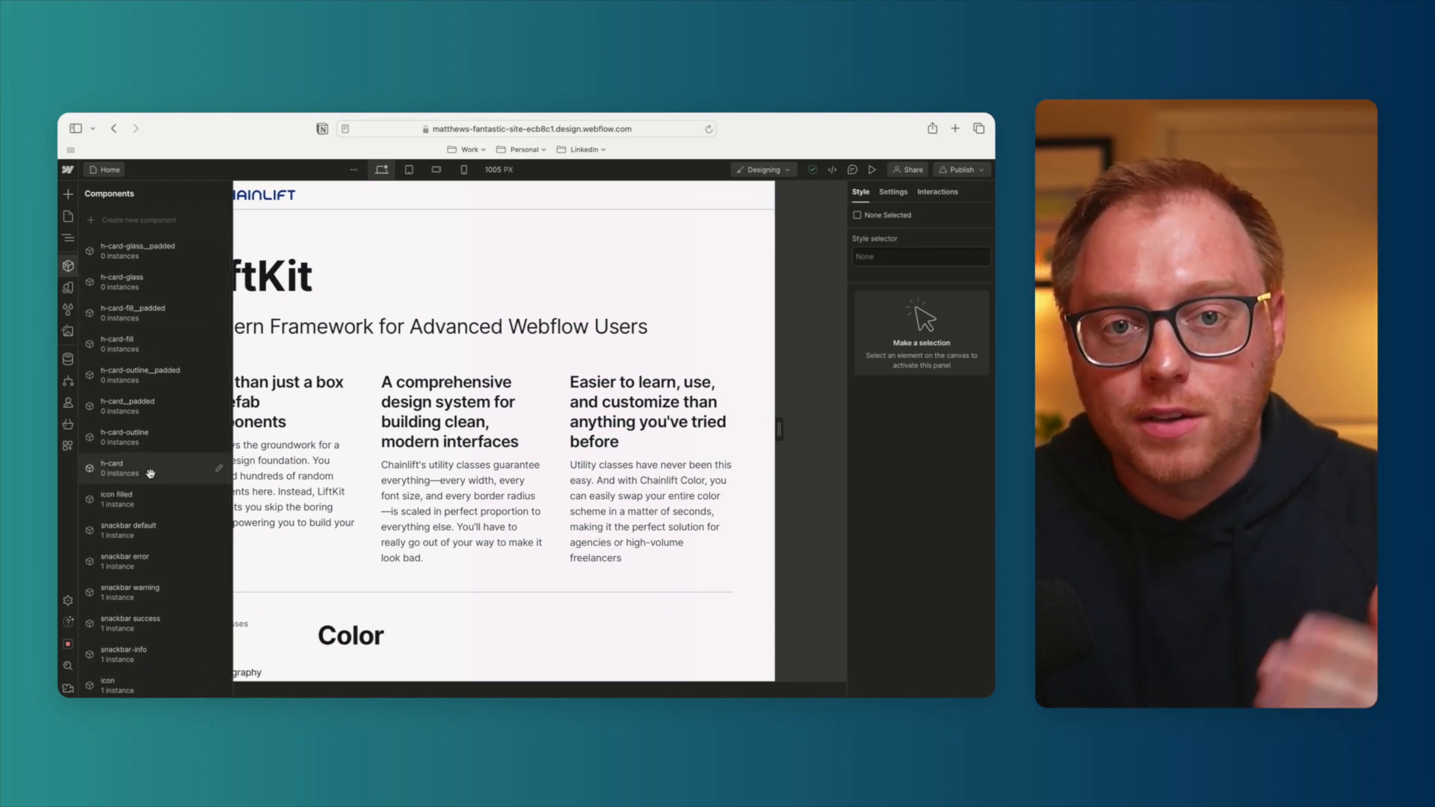
scroll(175, 491, up, 1)
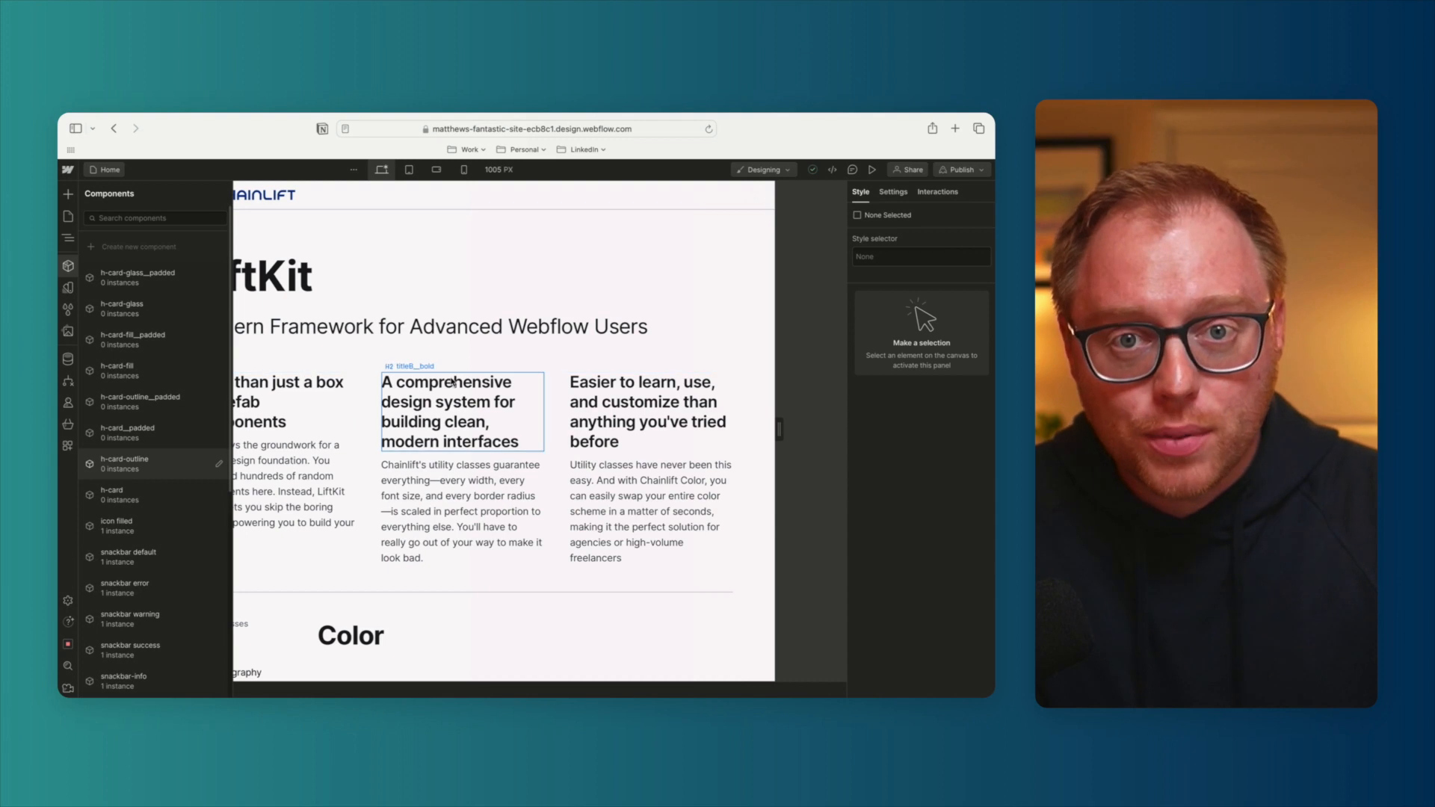
scroll(419, 336, down, 8)
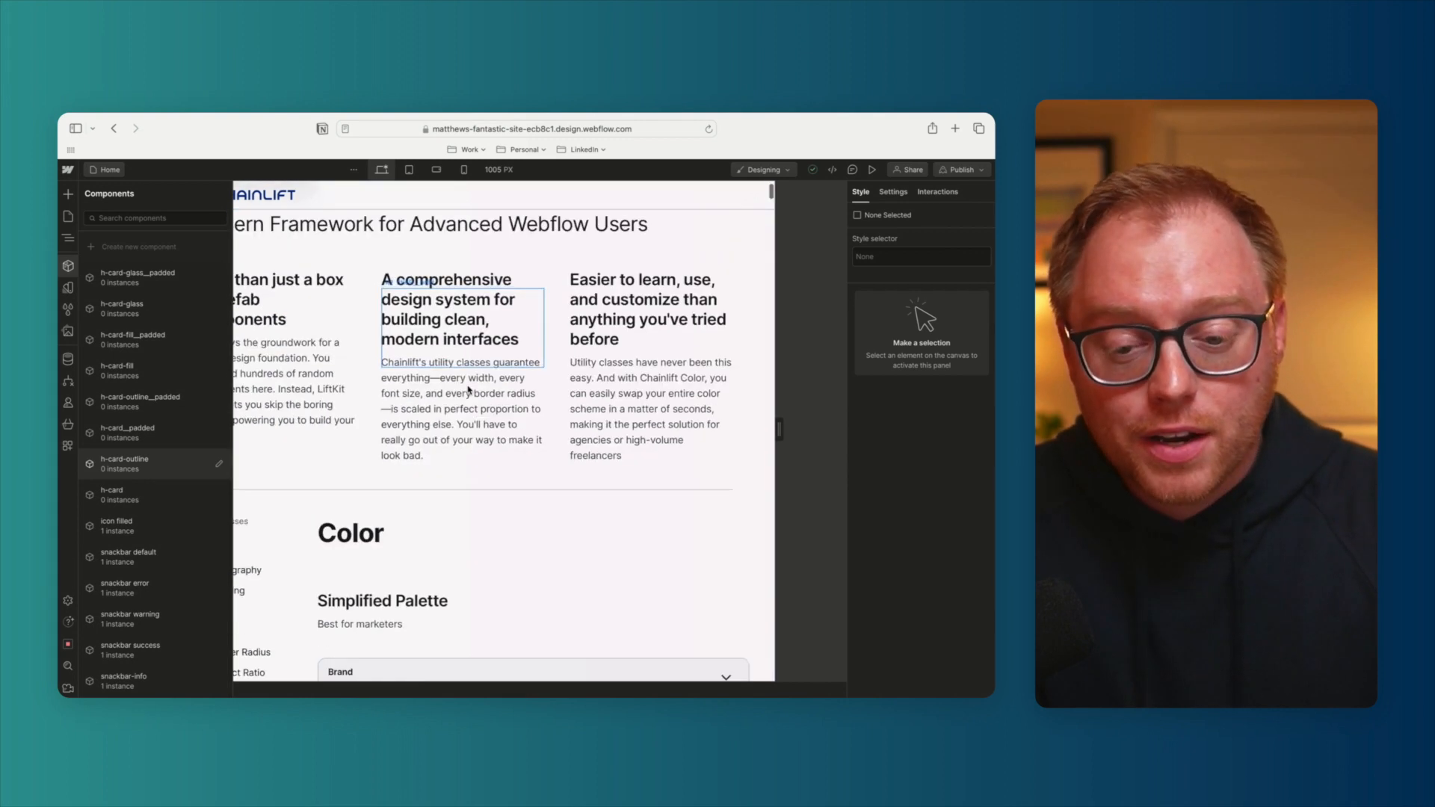
scroll(496, 560, up, 3)
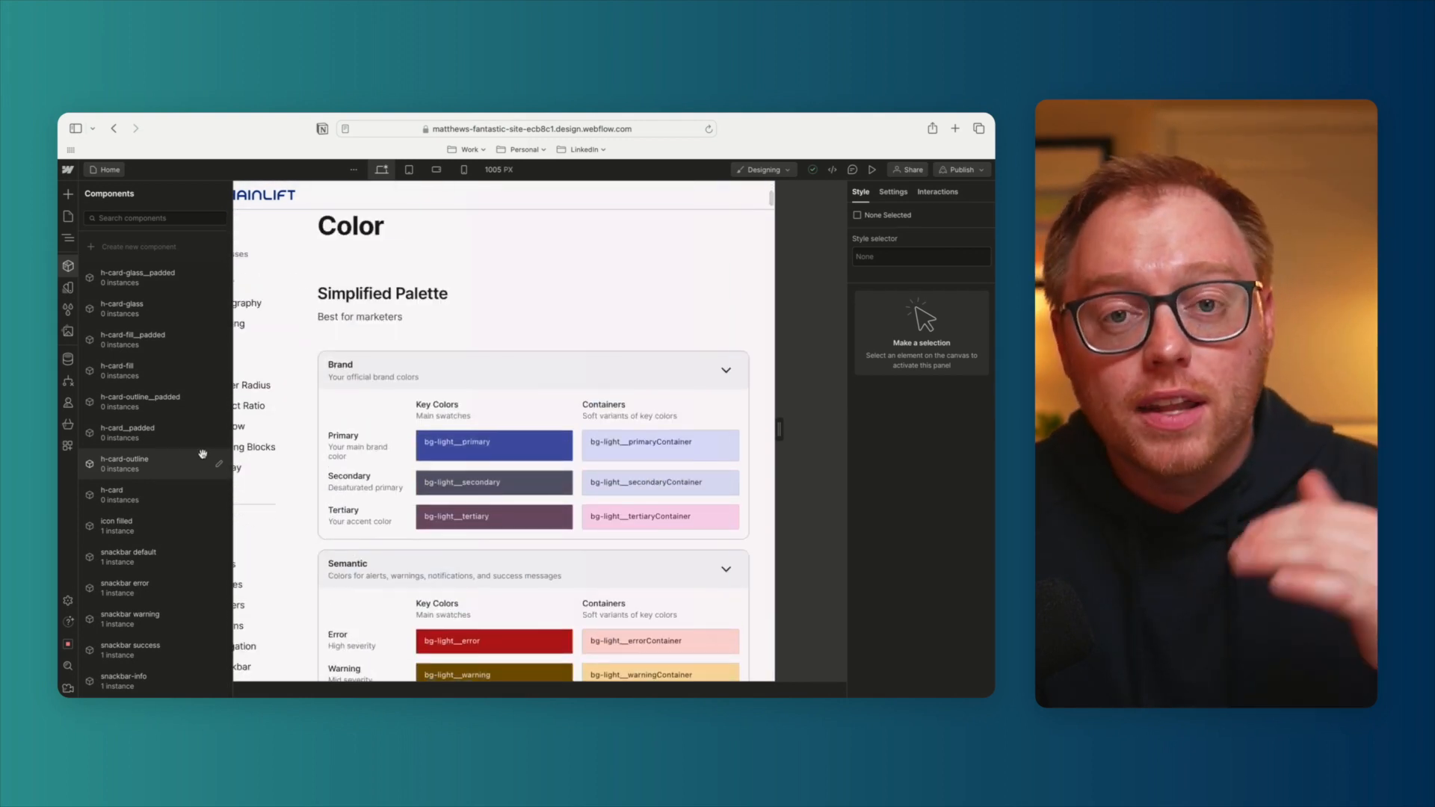
scroll(348, 215, up, 3)
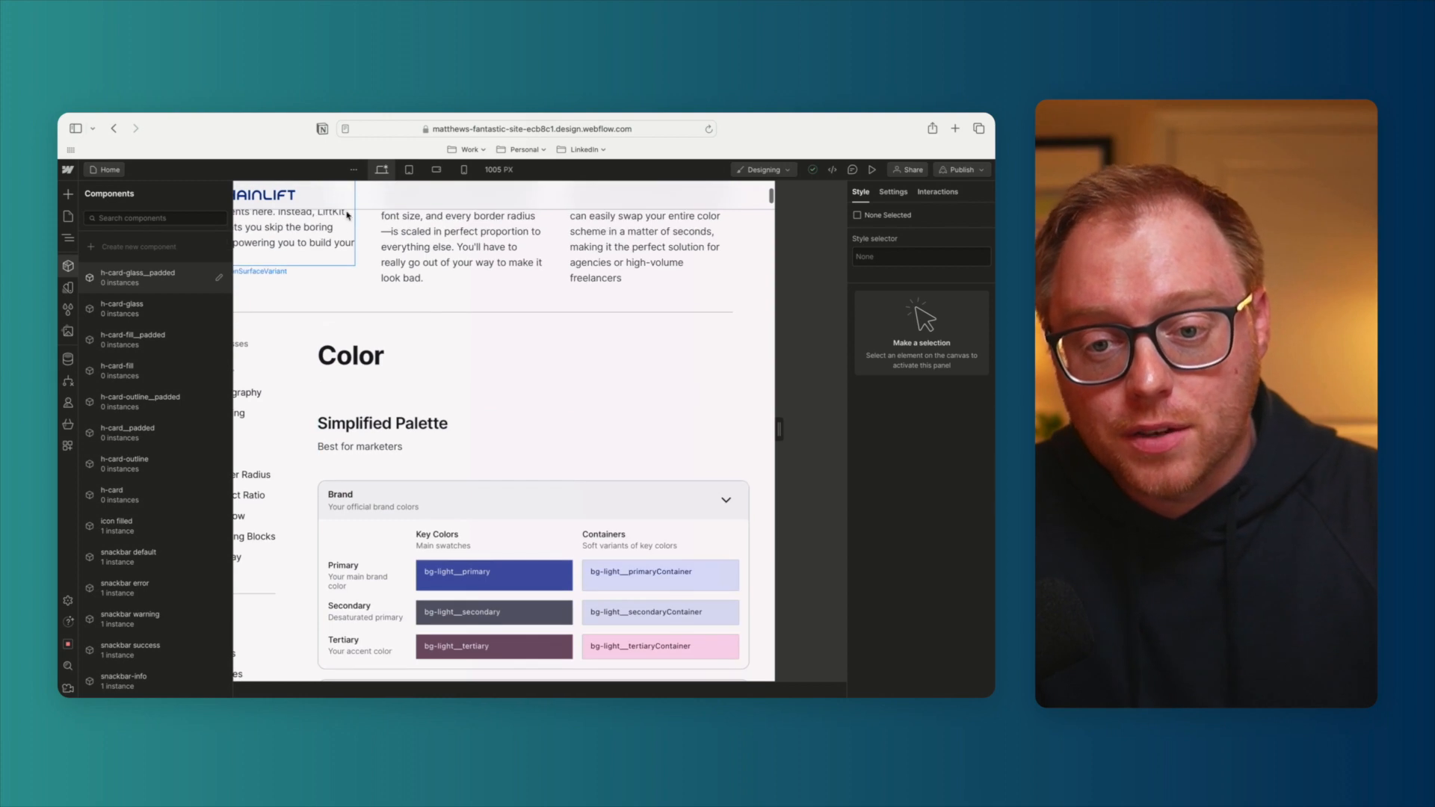
Select the app bar container on the Home page and inspect its available actions, such as creating a component, without applying any
right_click(394, 203)
click(363, 201)
right_click(364, 201)
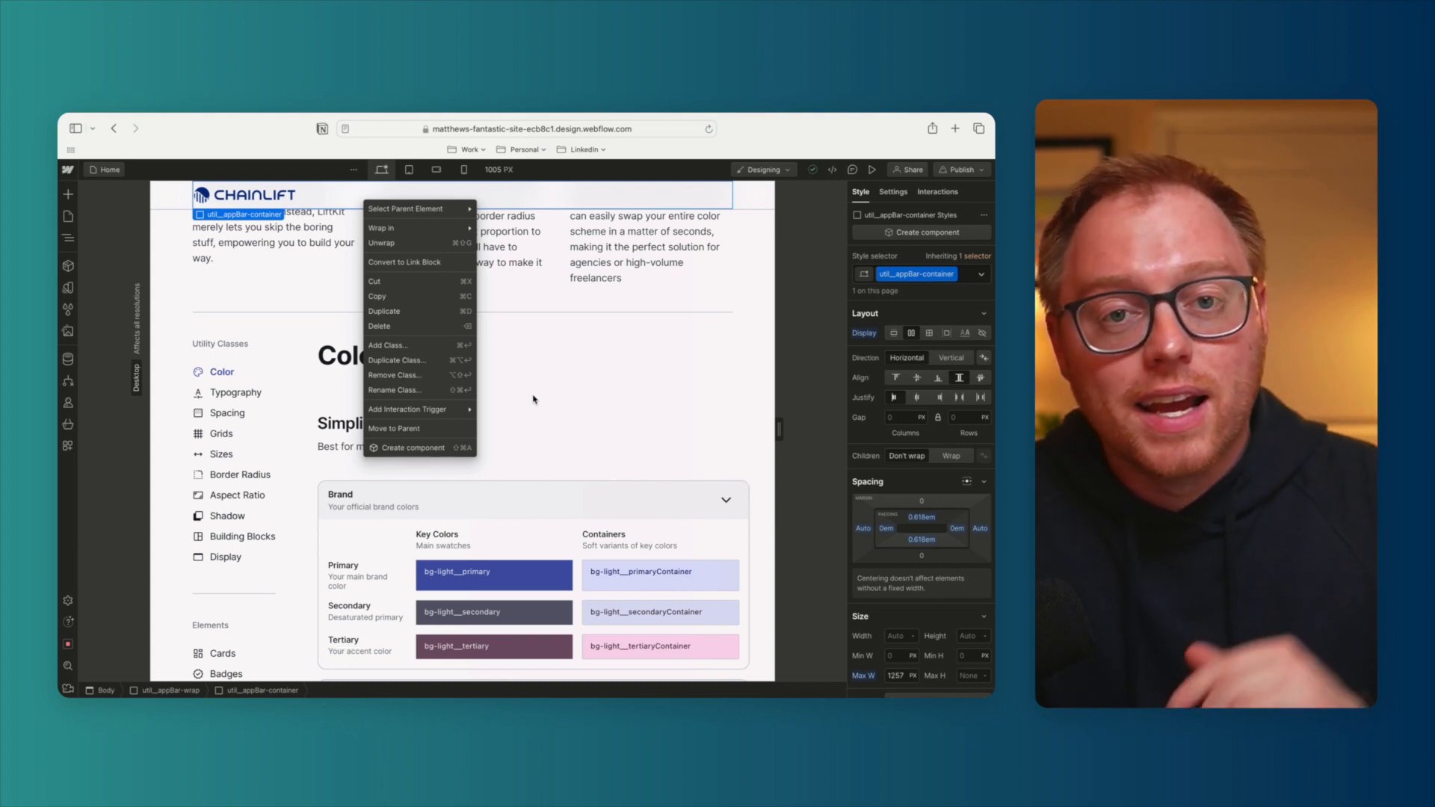
key(Escape)
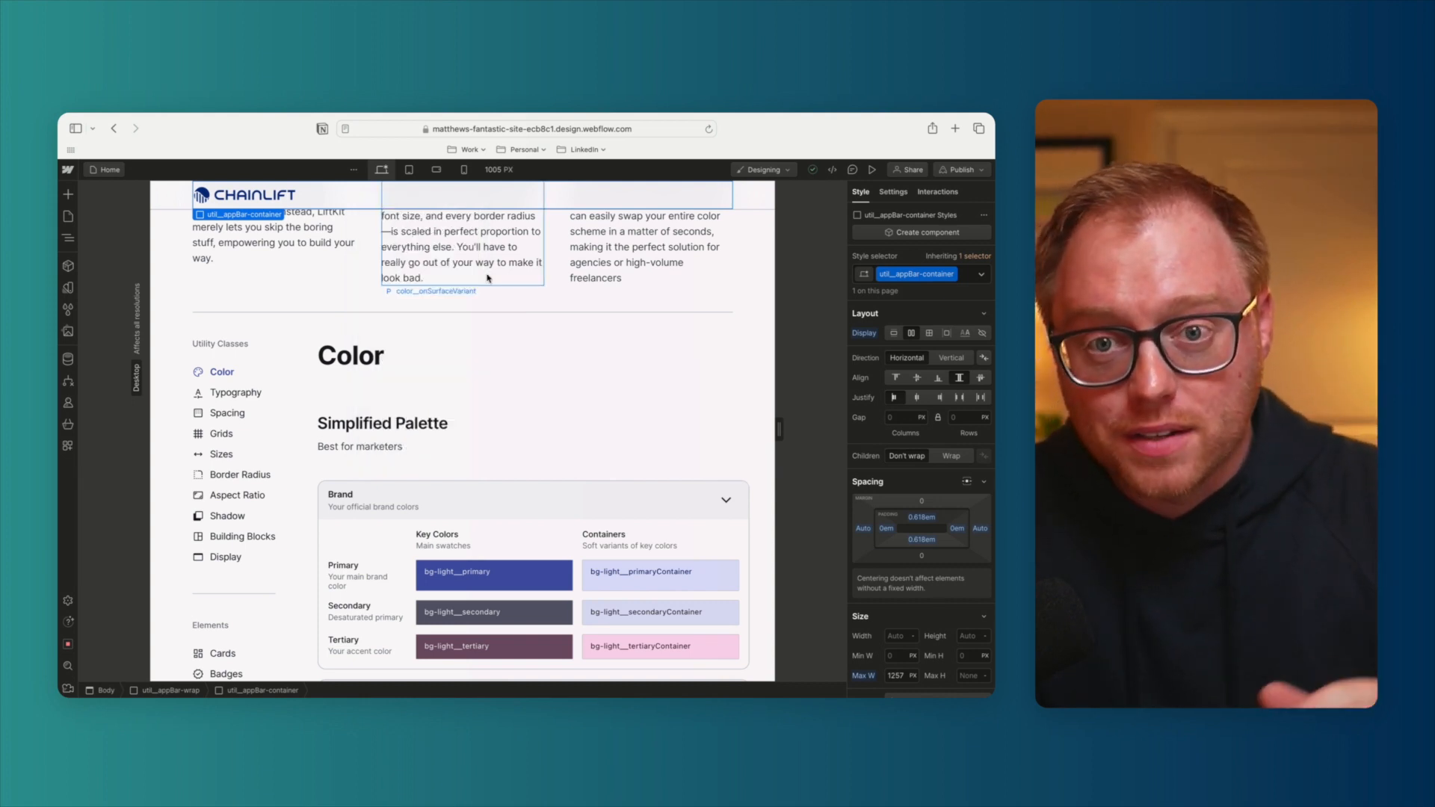
Examine the site's light and dark color variables and their values
click(68, 290)
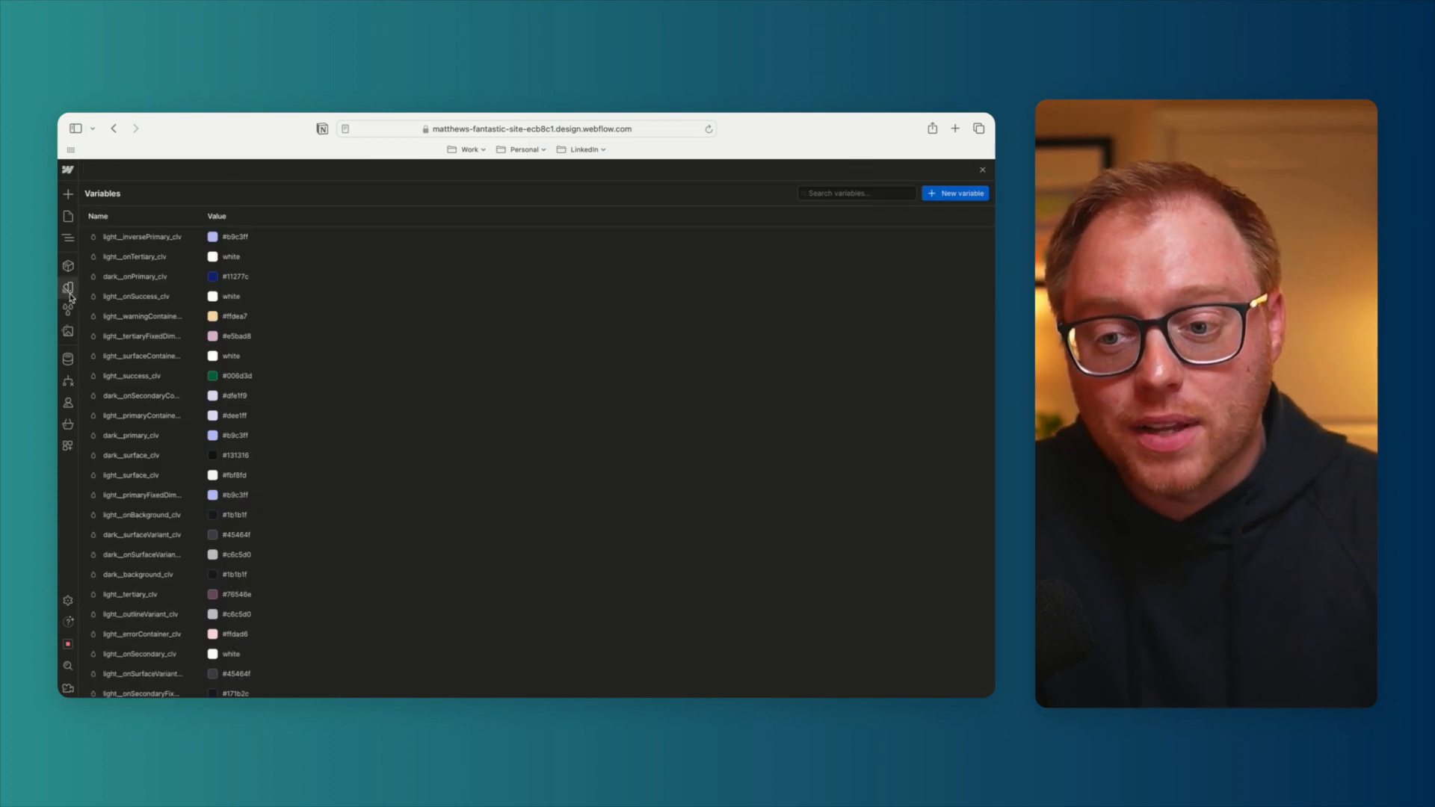
scroll(161, 381, down, 2)
scroll(162, 382, up, 3)
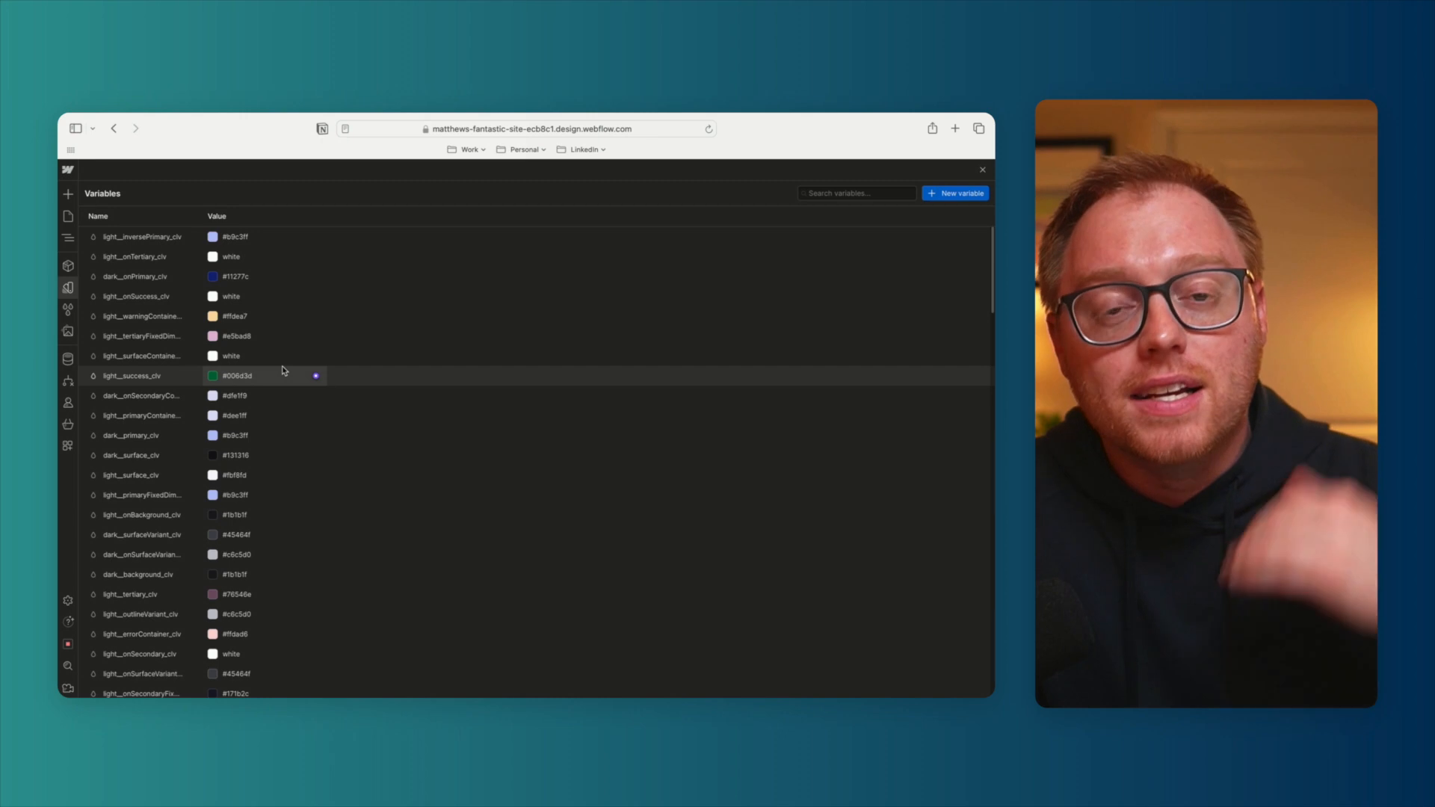
scroll(283, 370, down, 10)
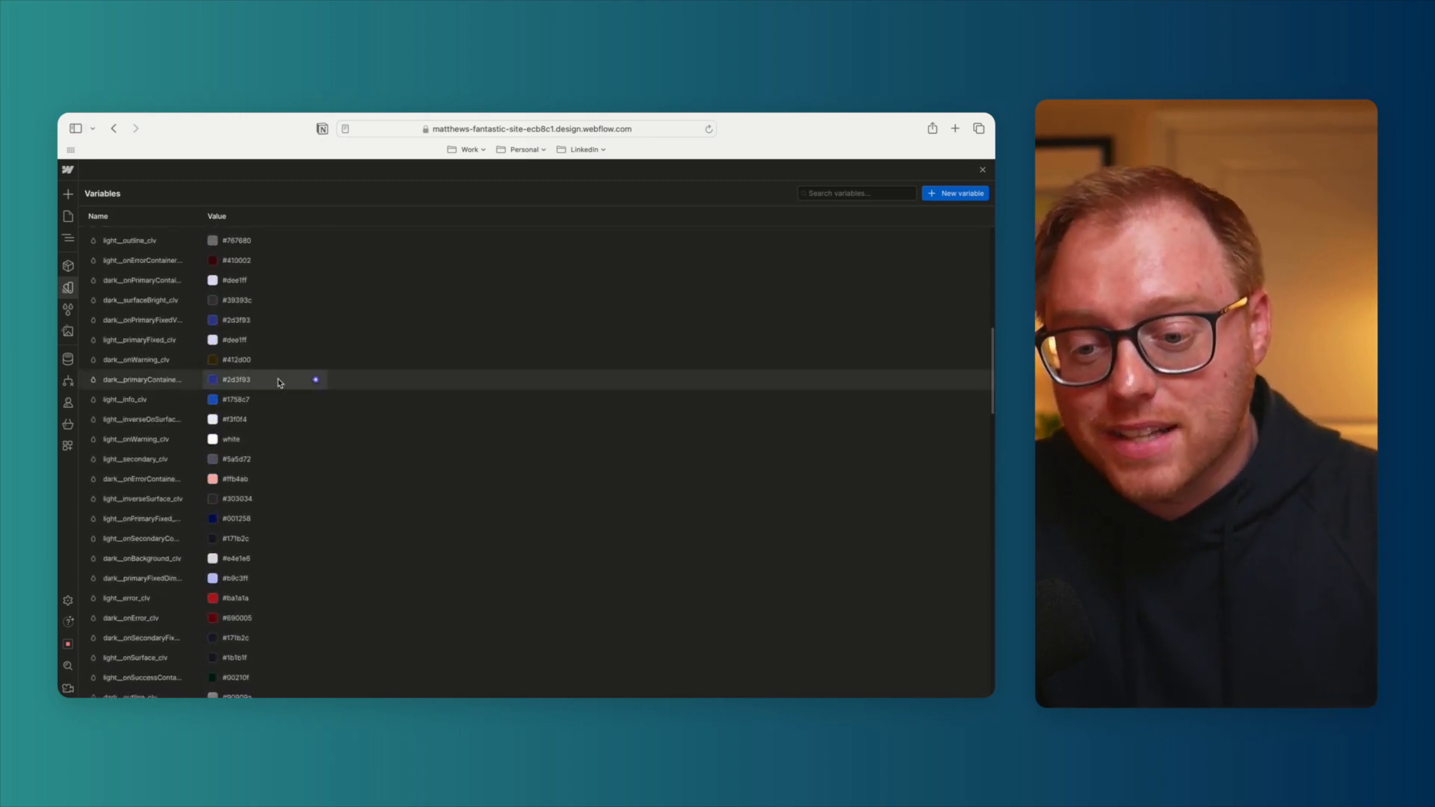
scroll(270, 399, up, 10)
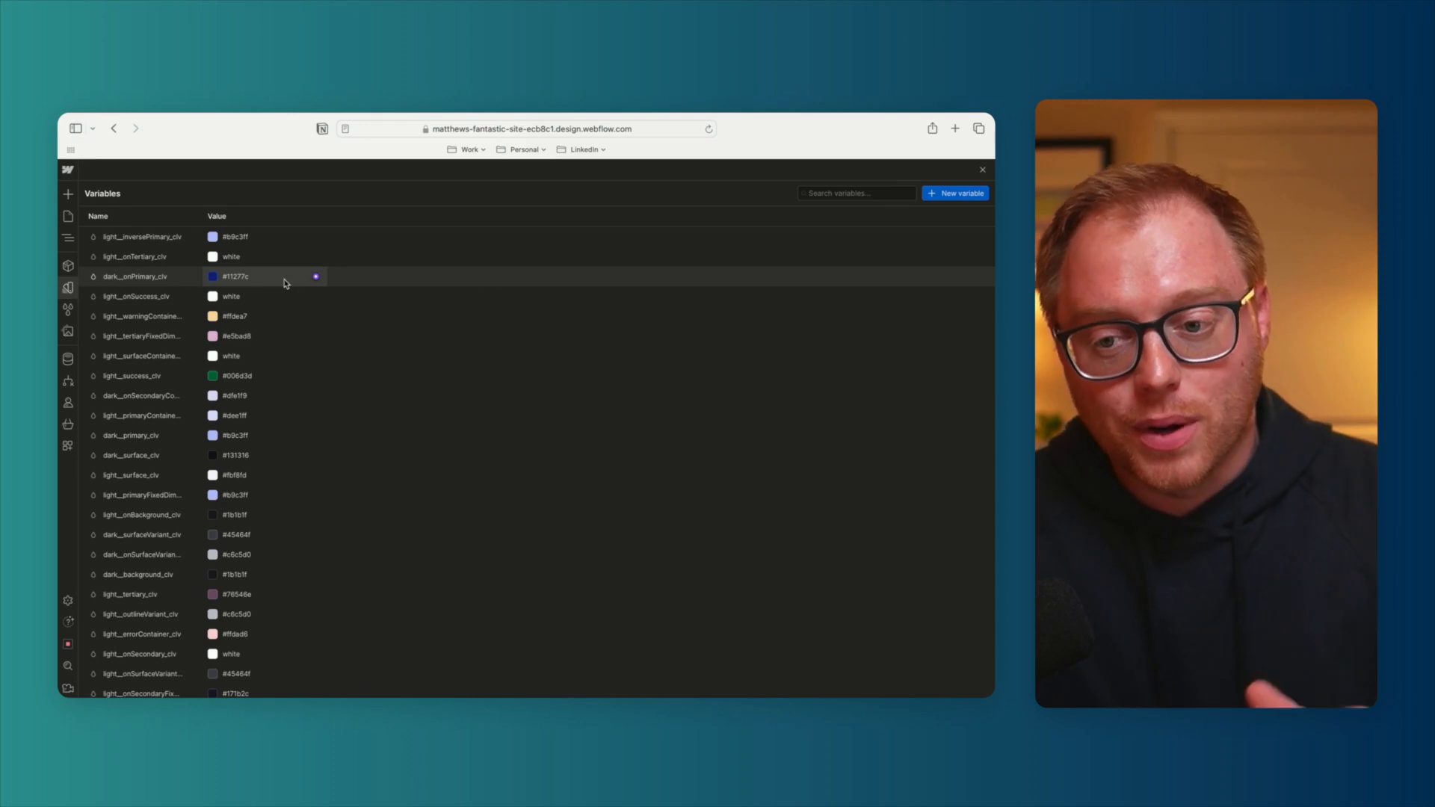
Examine the site's style selectors, from the tag styles for headings and paragraphs to the heading and grid classes
click(69, 315)
scroll(178, 482, down, 2)
scroll(191, 504, up, 3)
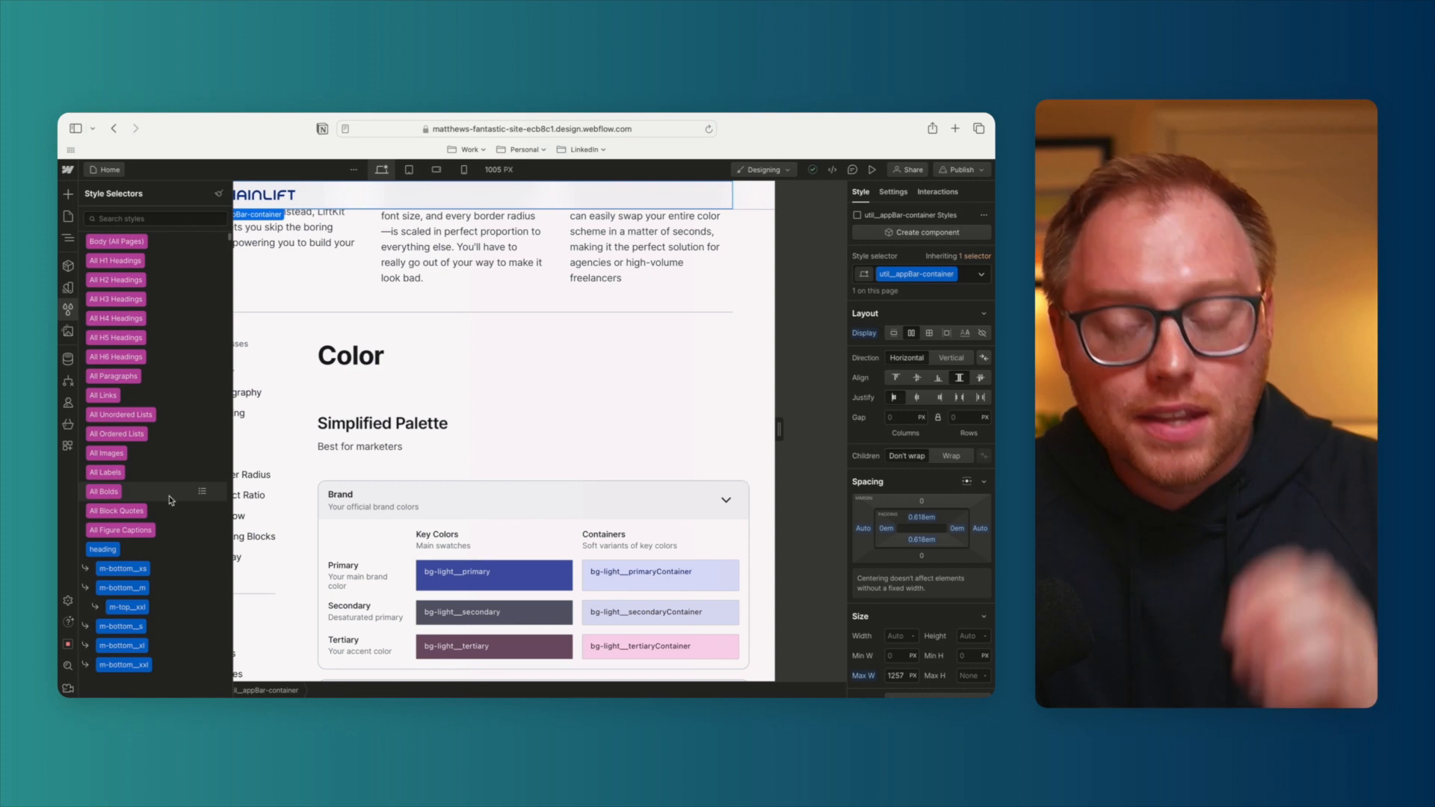
scroll(170, 500, down, 3)
scroll(172, 497, down, 7)
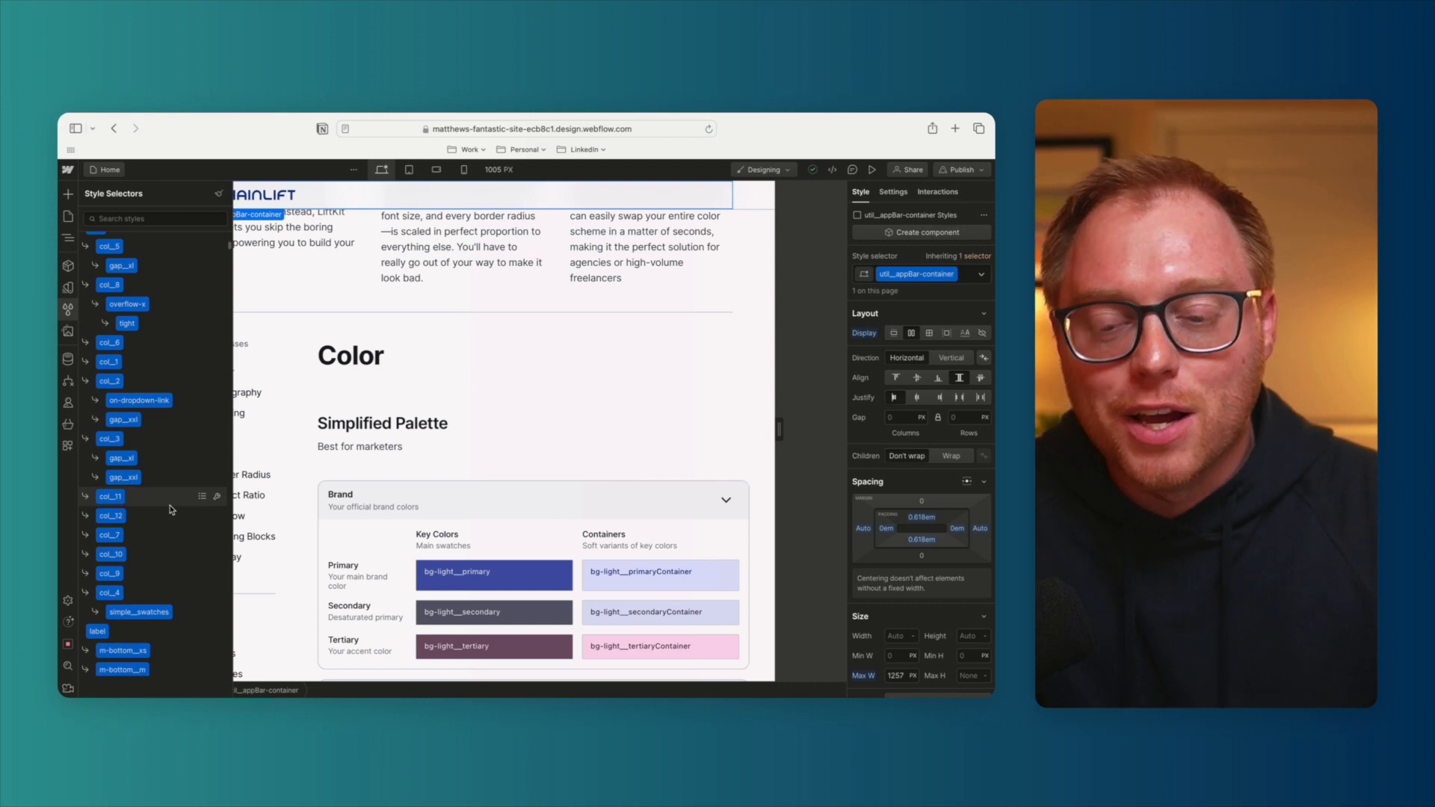
scroll(170, 509, up, 6)
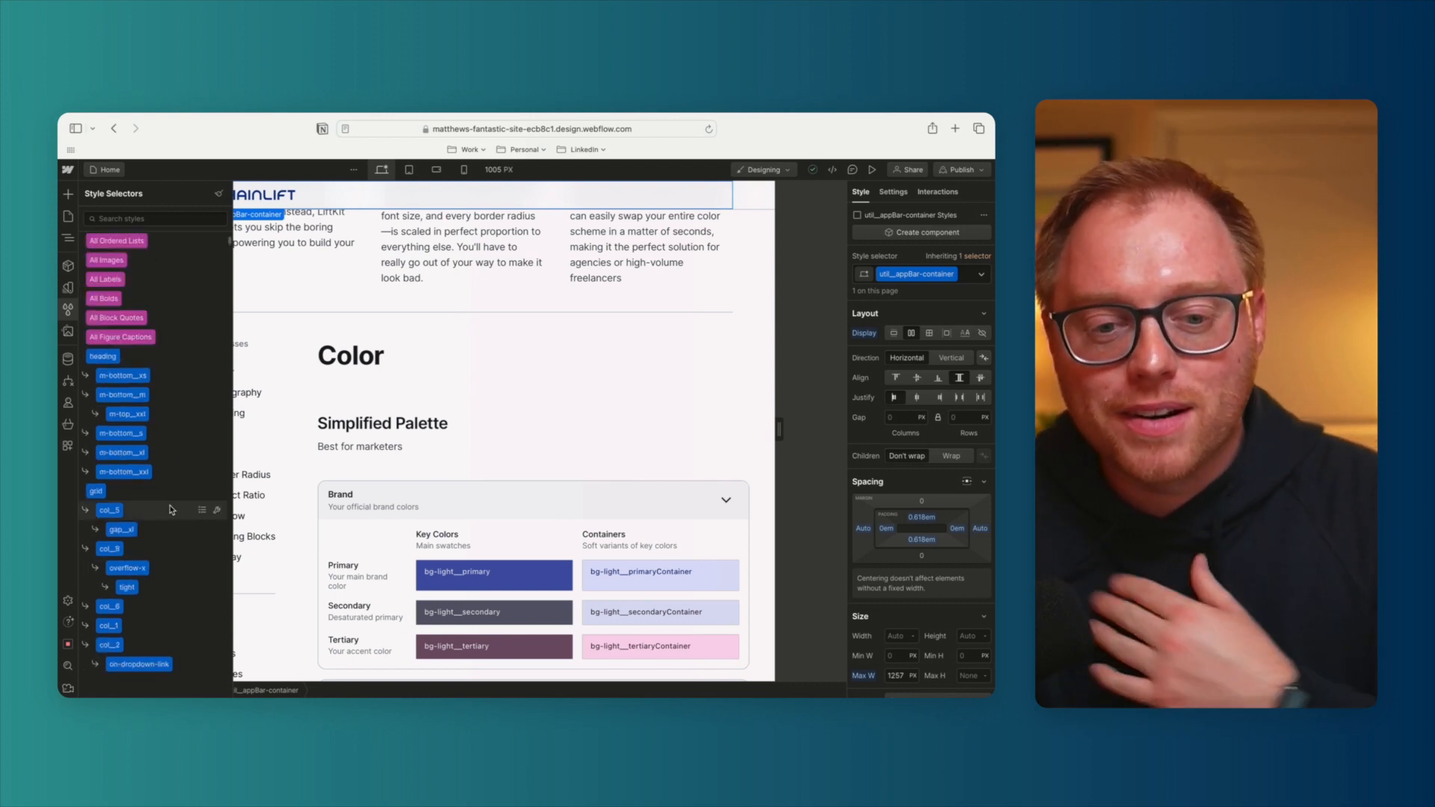
scroll(172, 447, up, 4)
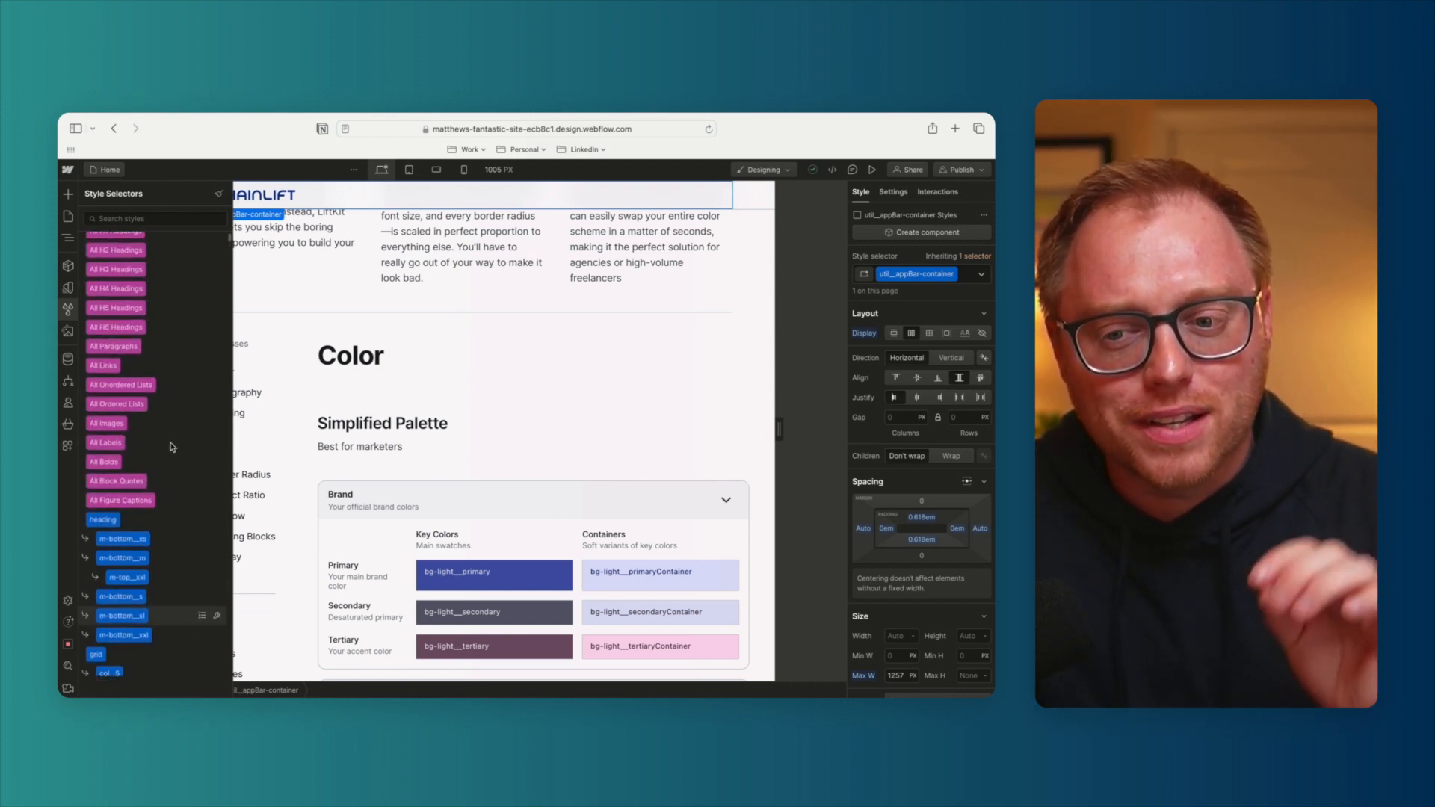
scroll(175, 486, up, 1)
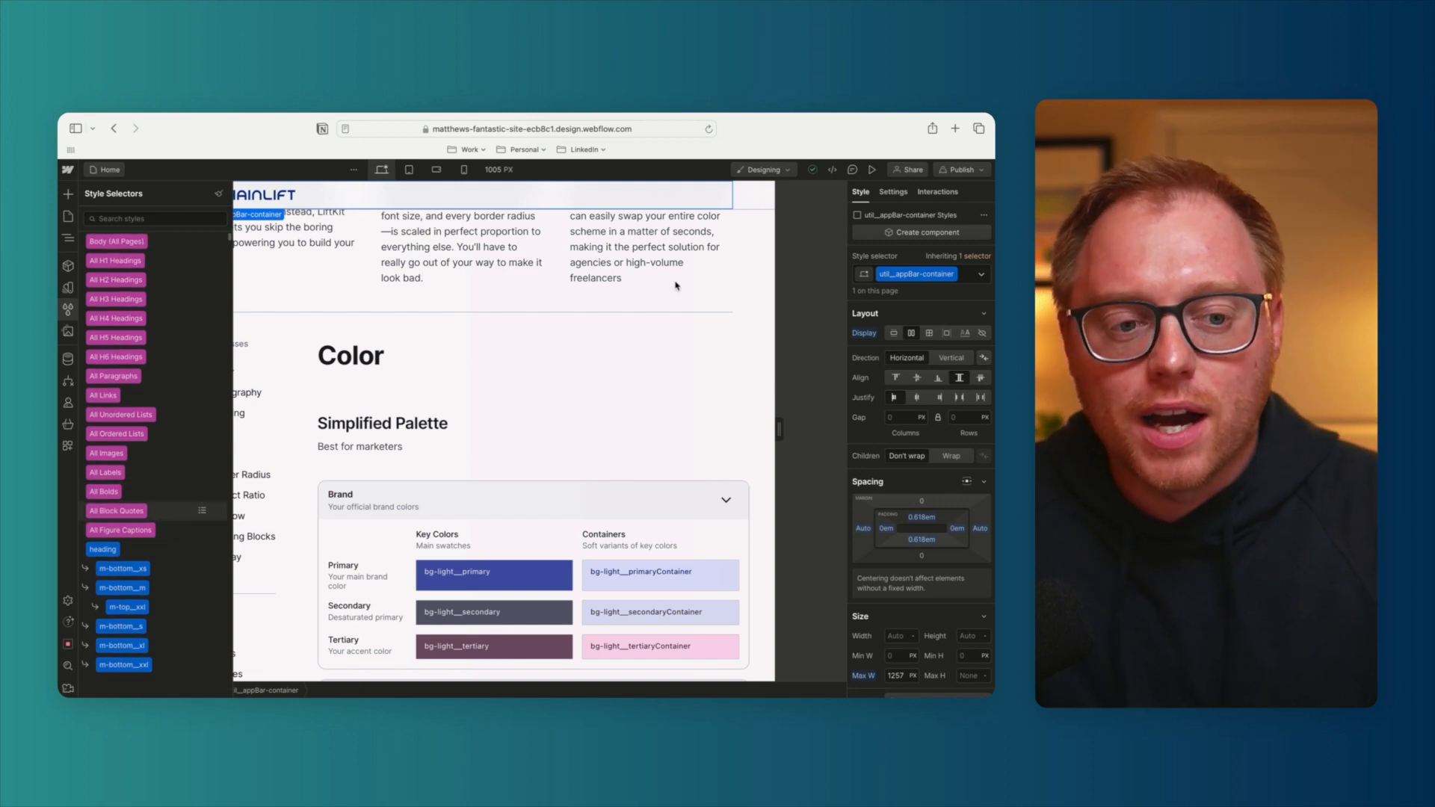
Inspect the classes on the Color heading and the middle intro paragraph, and compare them with the site's style selectors
click(698, 364)
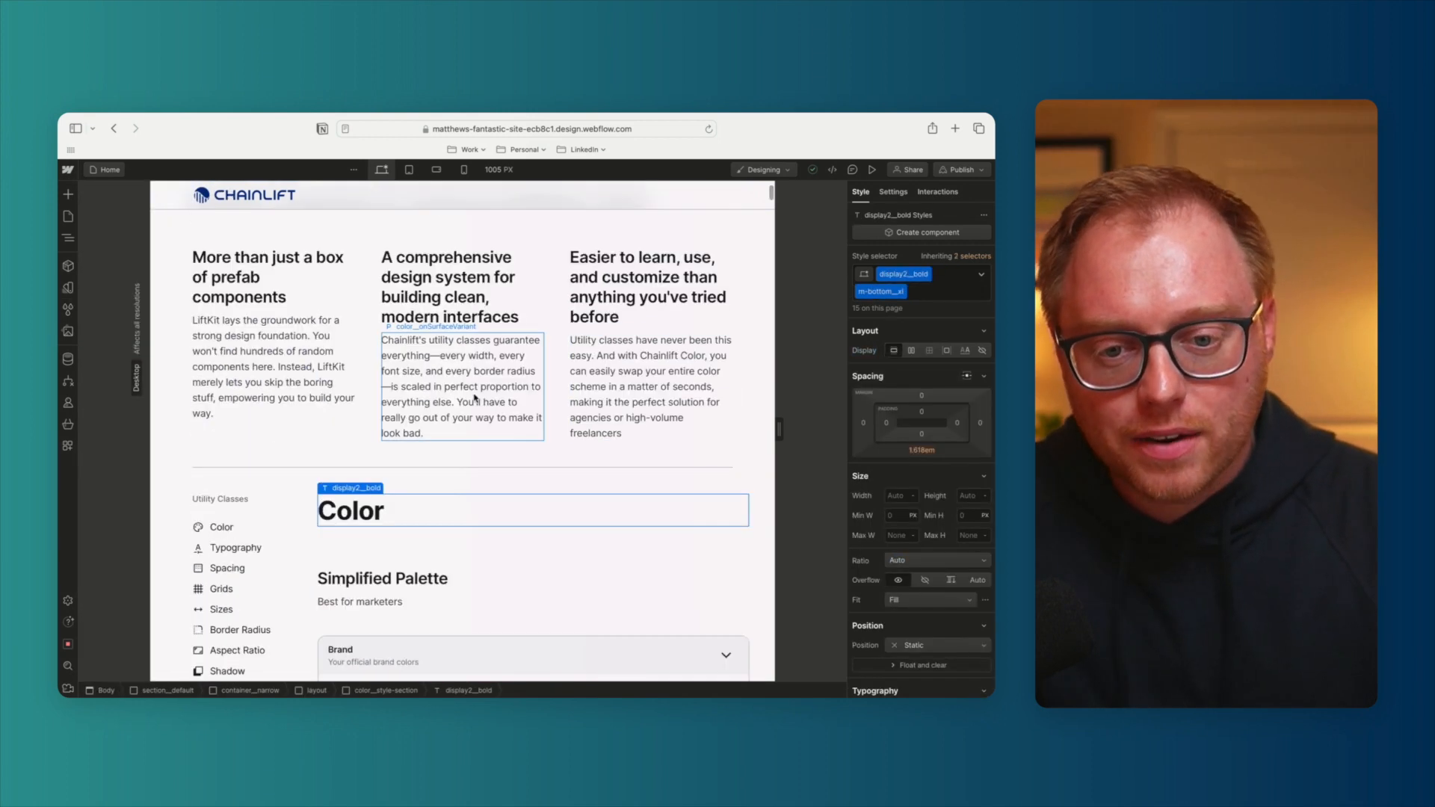
click(471, 400)
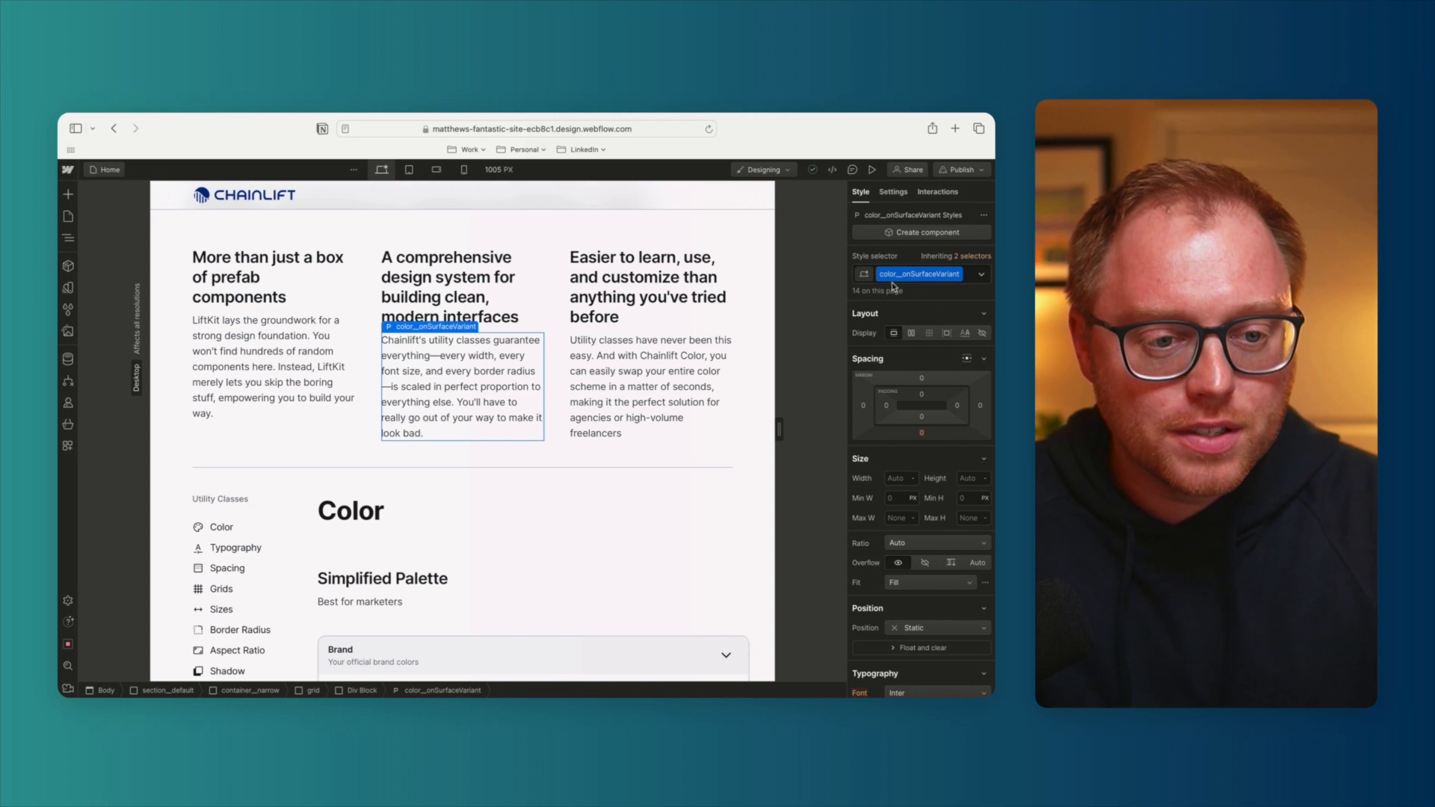
click(71, 314)
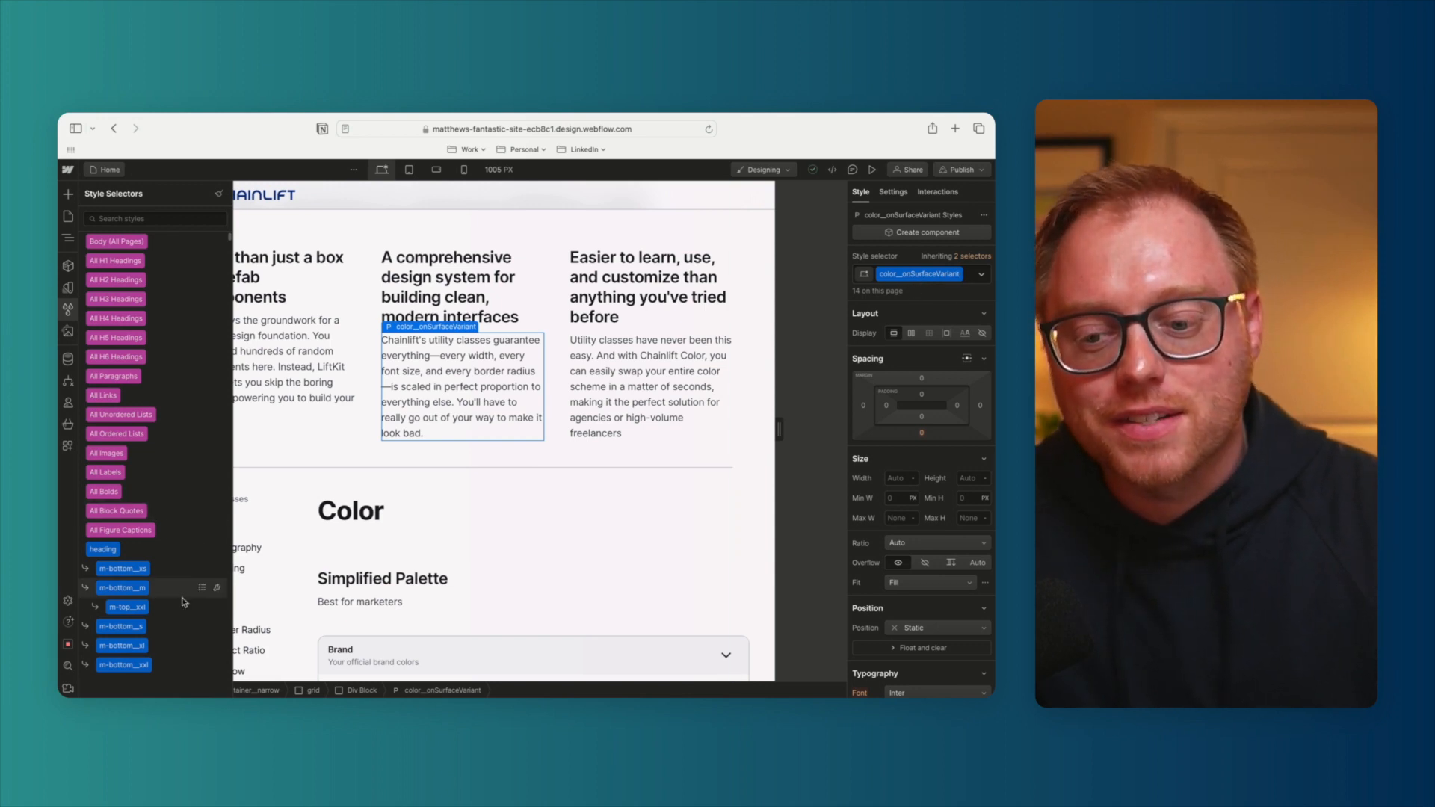
scroll(179, 590, down, 2)
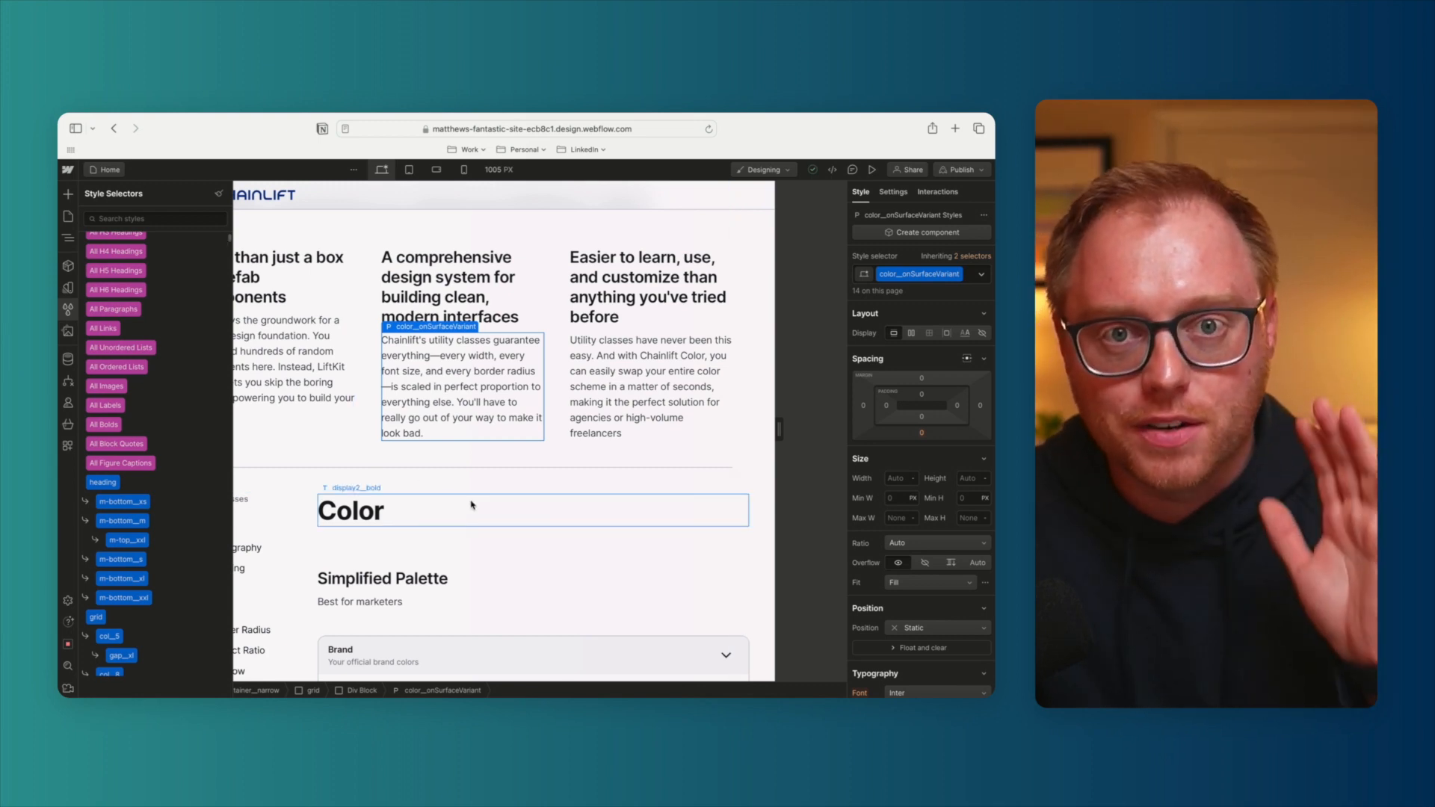
scroll(150, 359, up, 2)
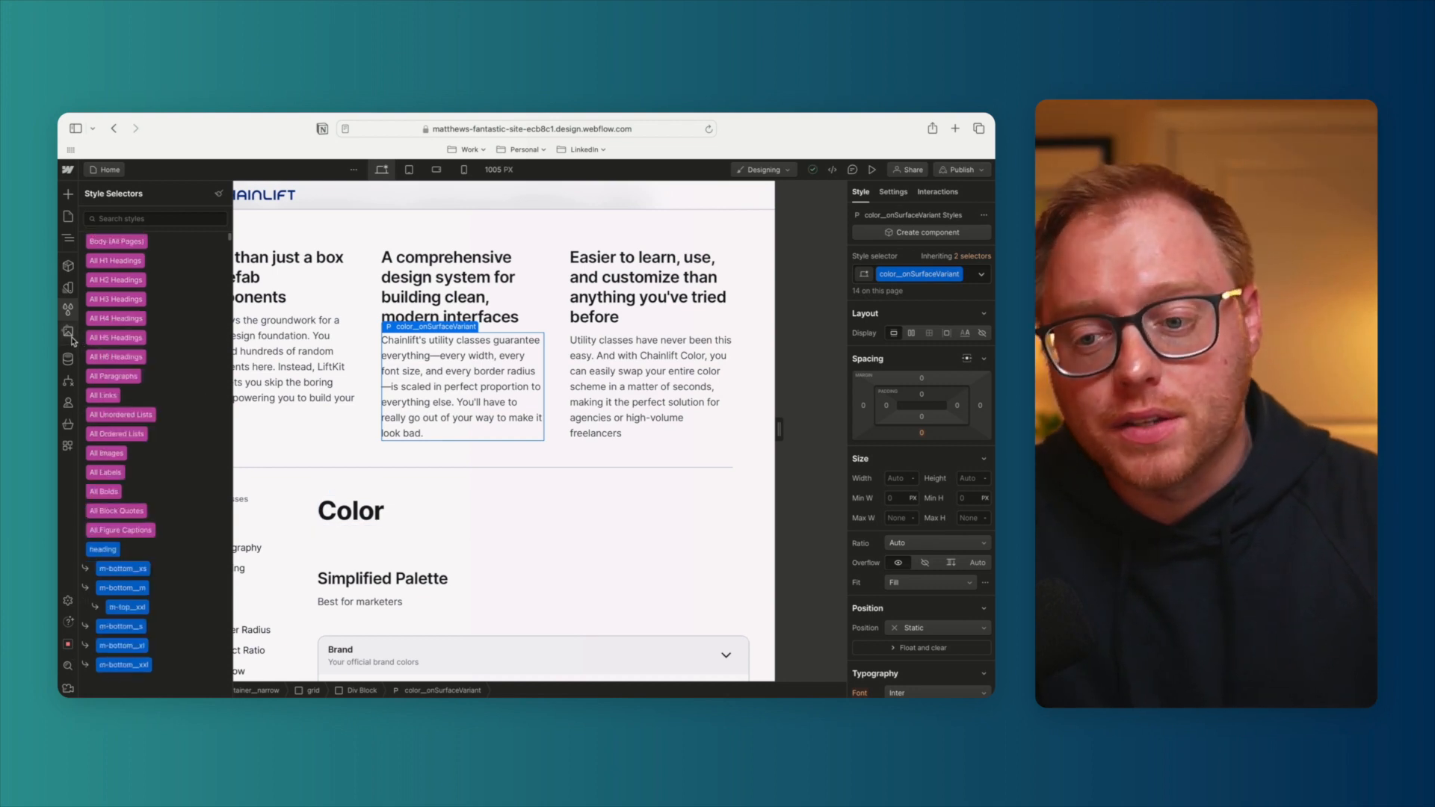
Browse the images, icons and other media files in the site's assets
click(68, 332)
scroll(142, 419, down, 5)
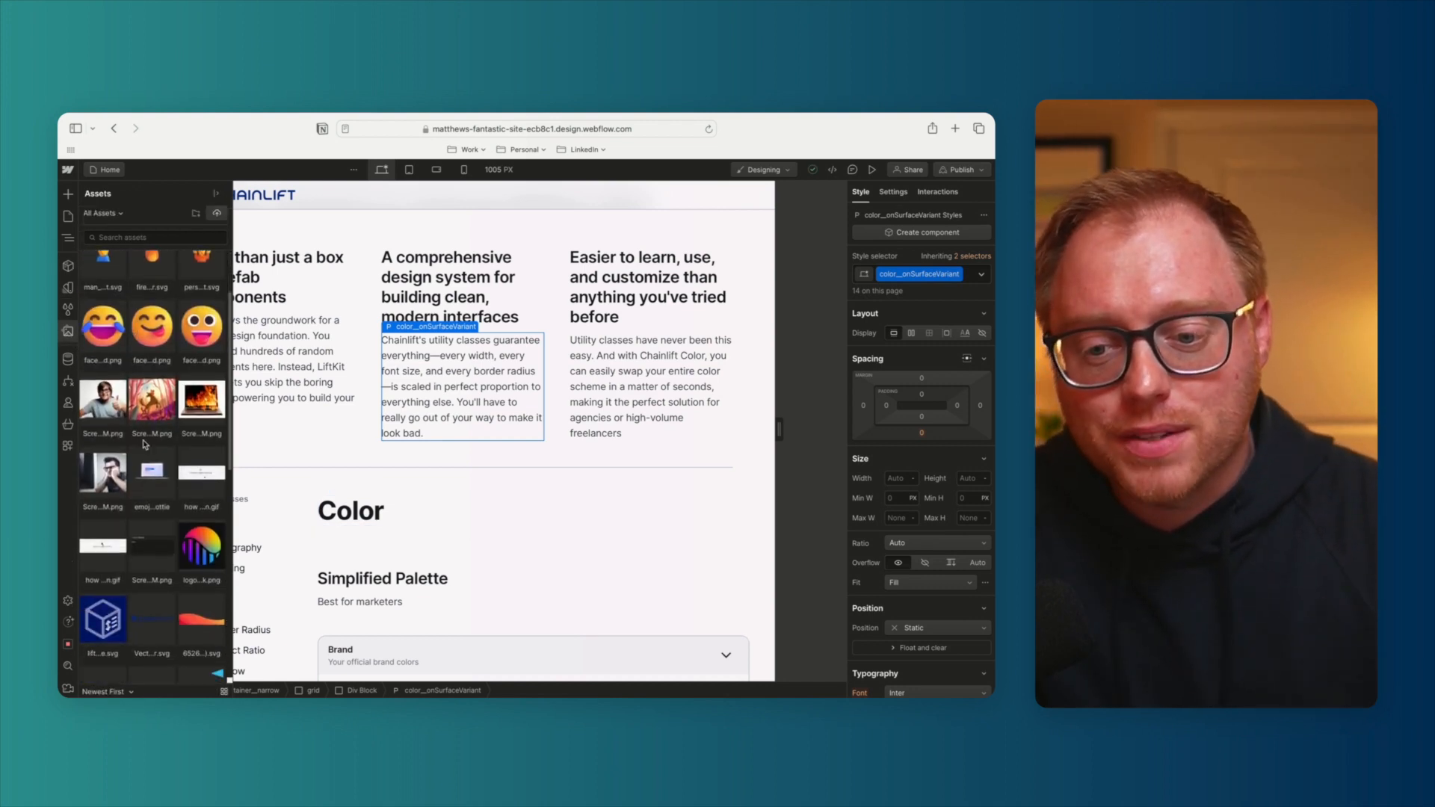
scroll(149, 469, up, 5)
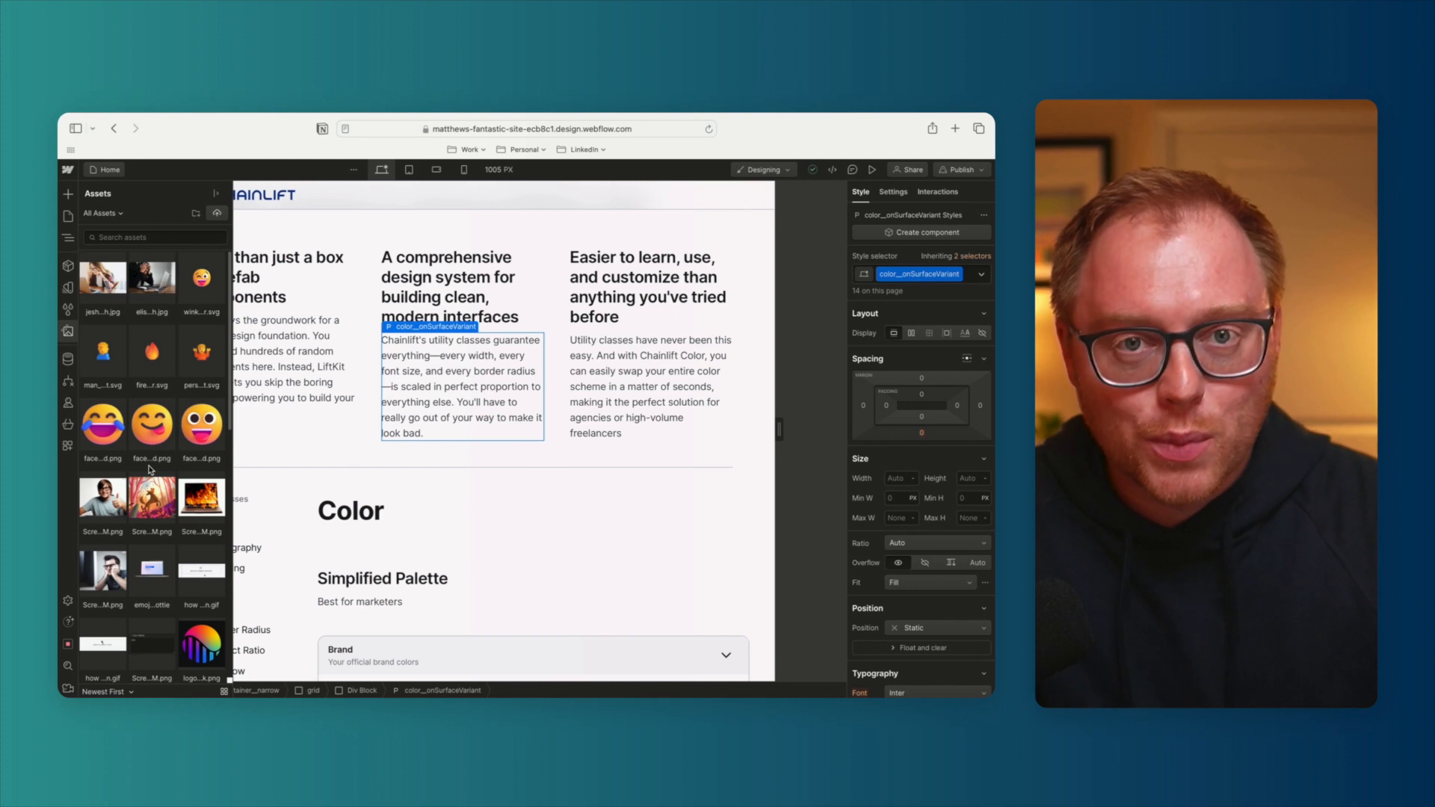
Check the CMS collections and Logic flows, and view the Users introduction without enabling it on the site
click(68, 359)
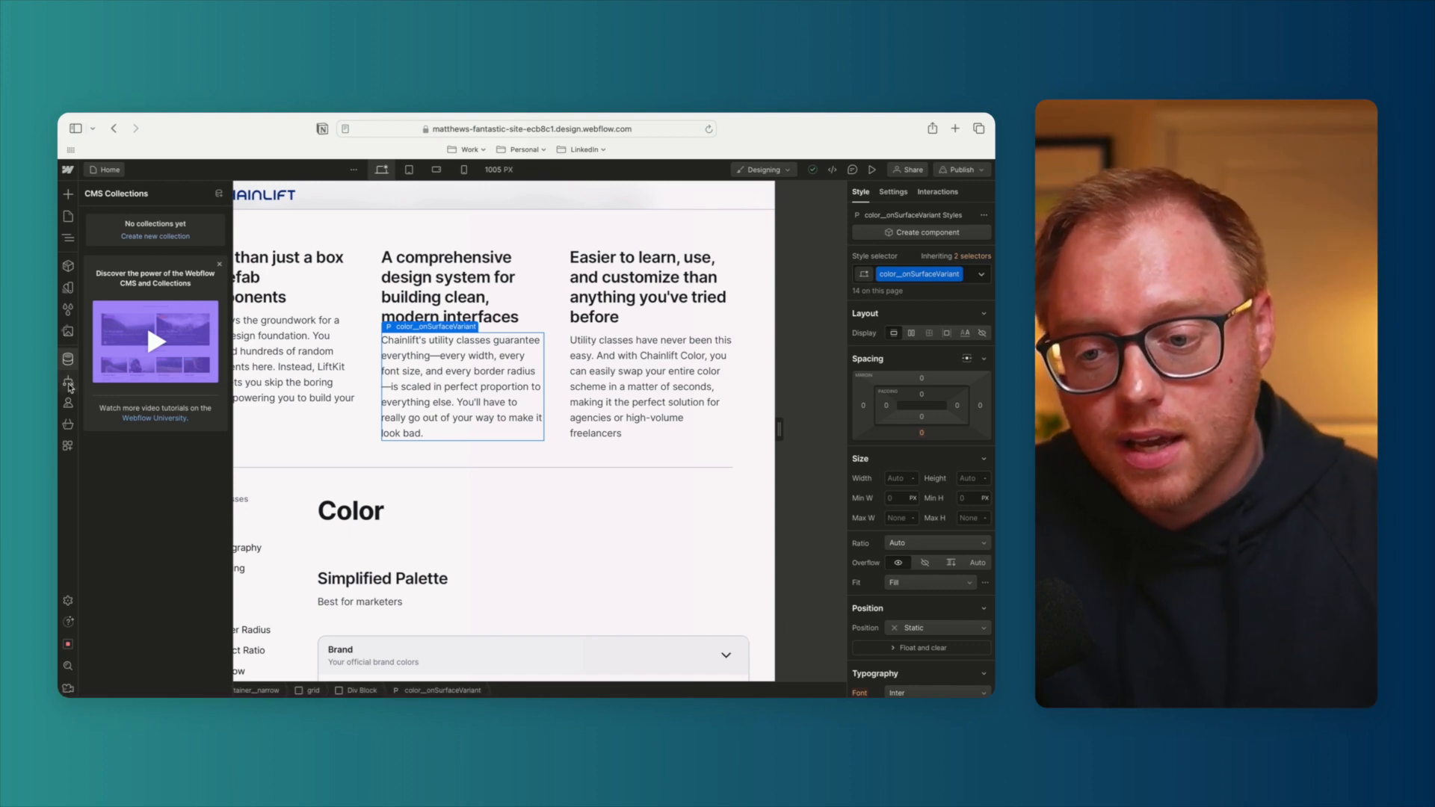
click(69, 385)
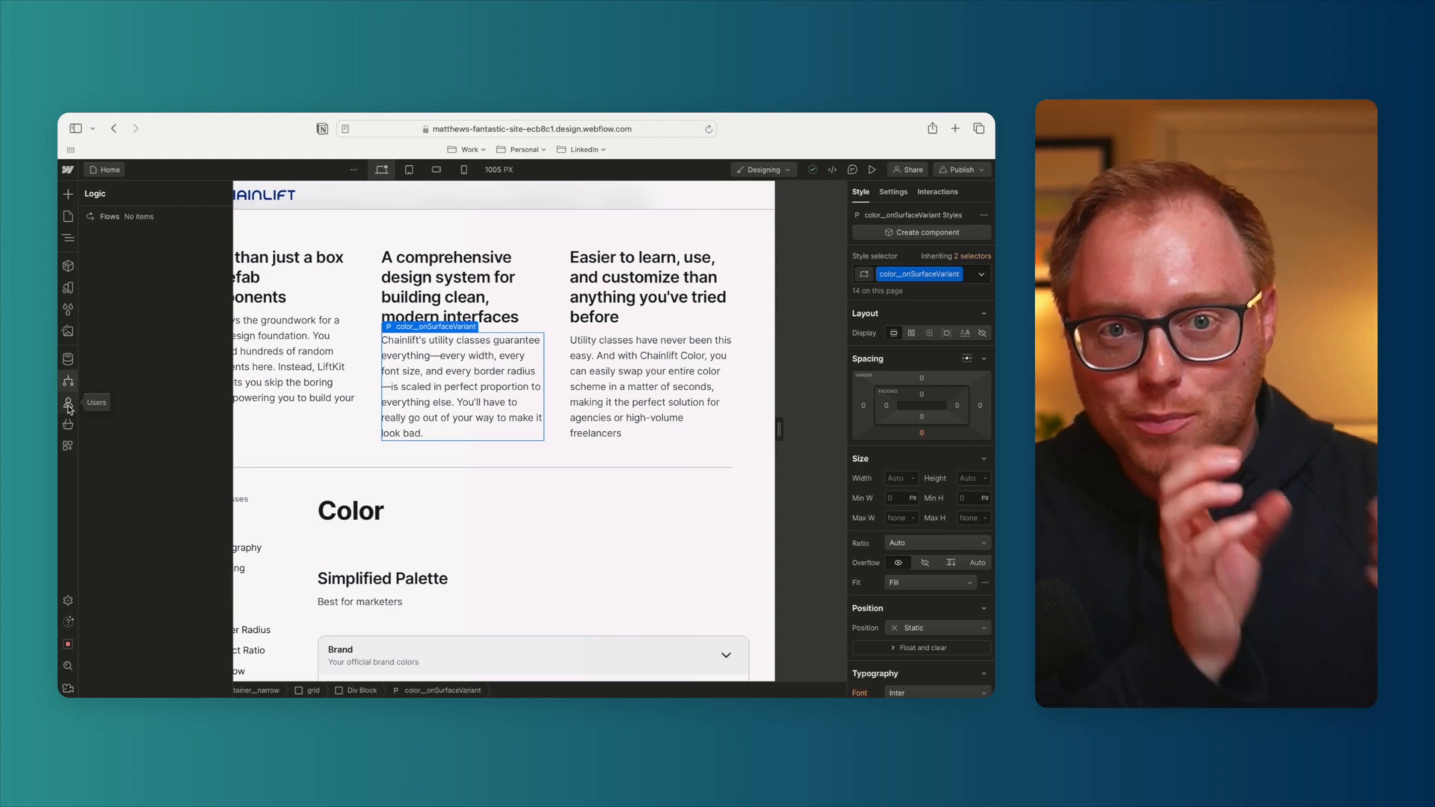
click(69, 407)
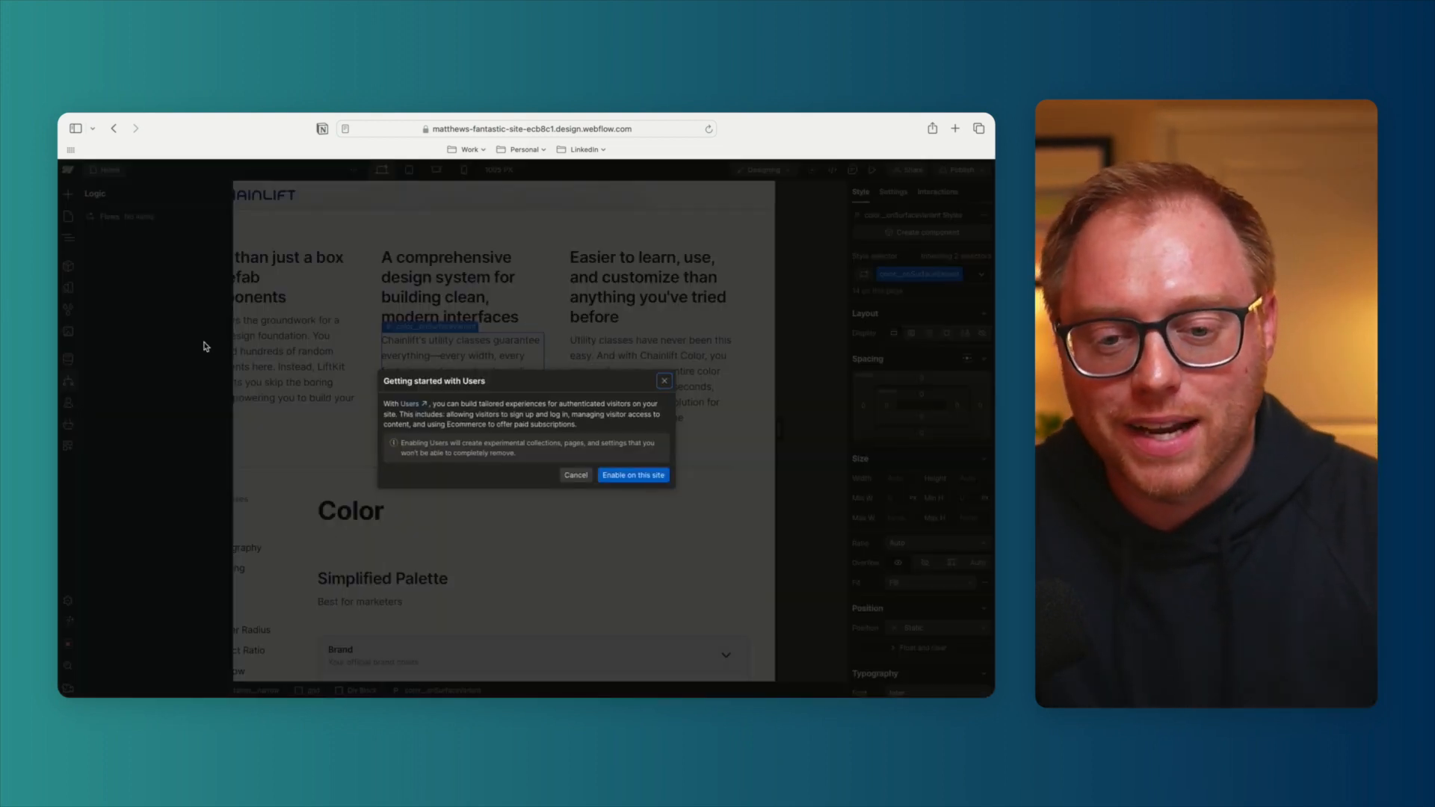
click(664, 381)
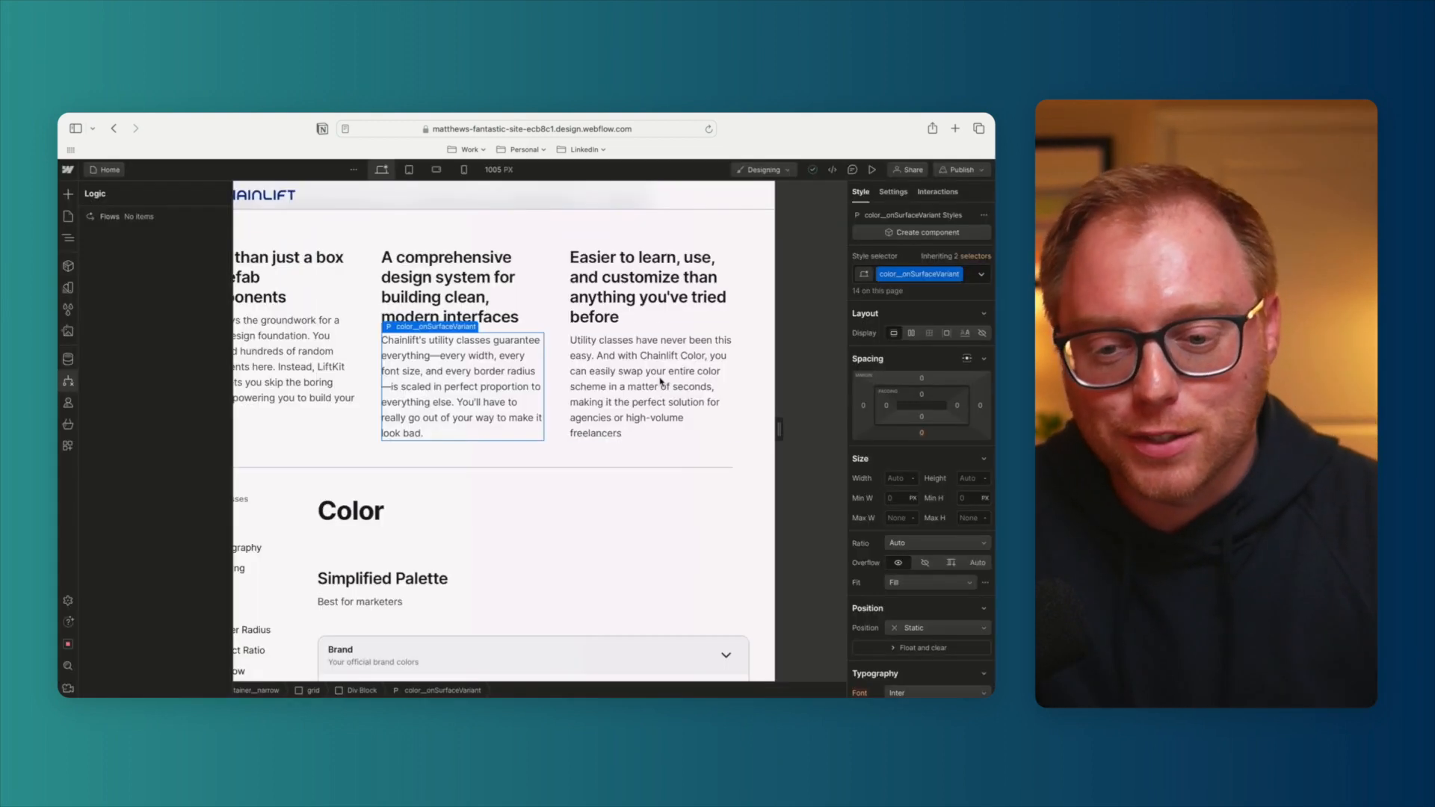
Check the site's connected apps, and revisit the page list and CMS collections
click(68, 447)
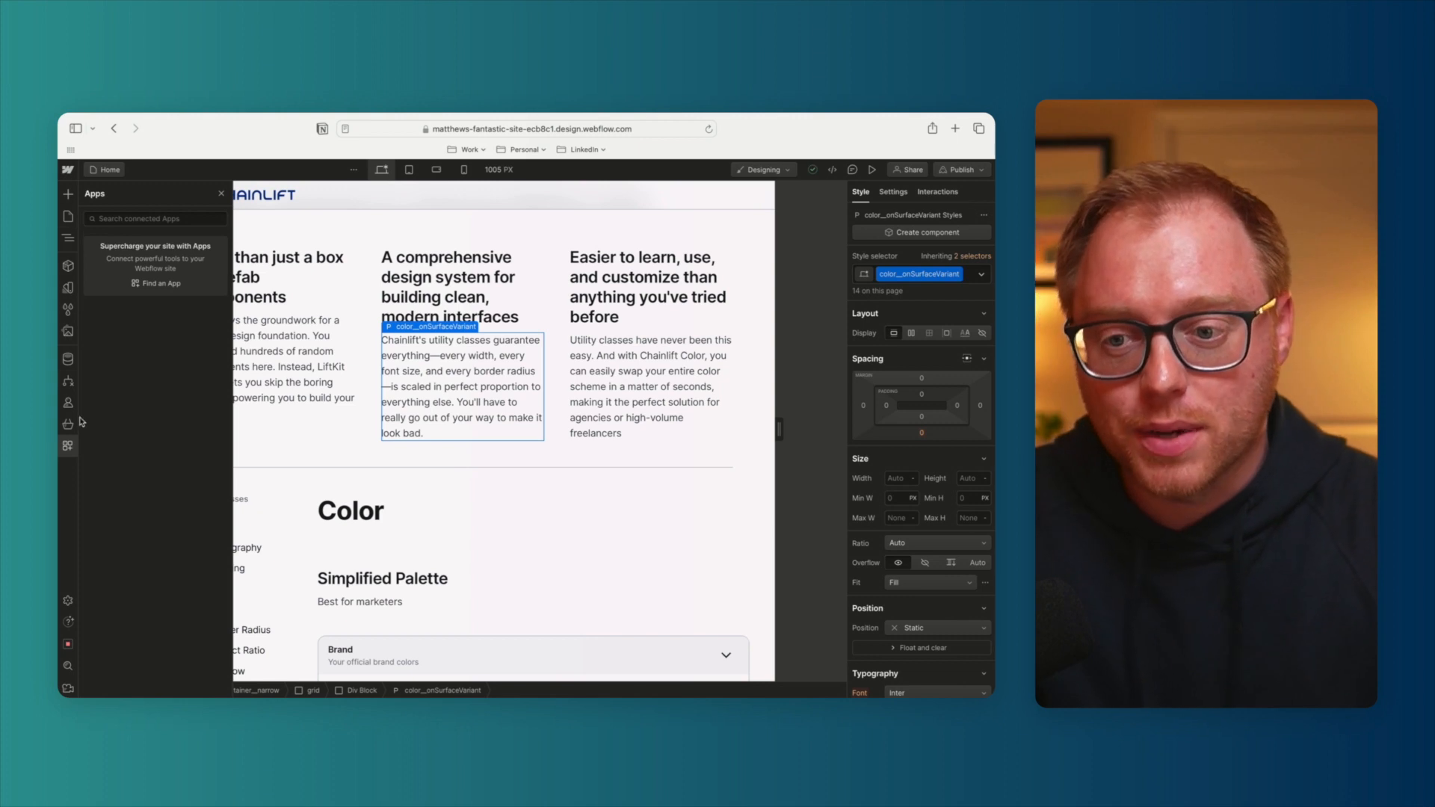
click(69, 218)
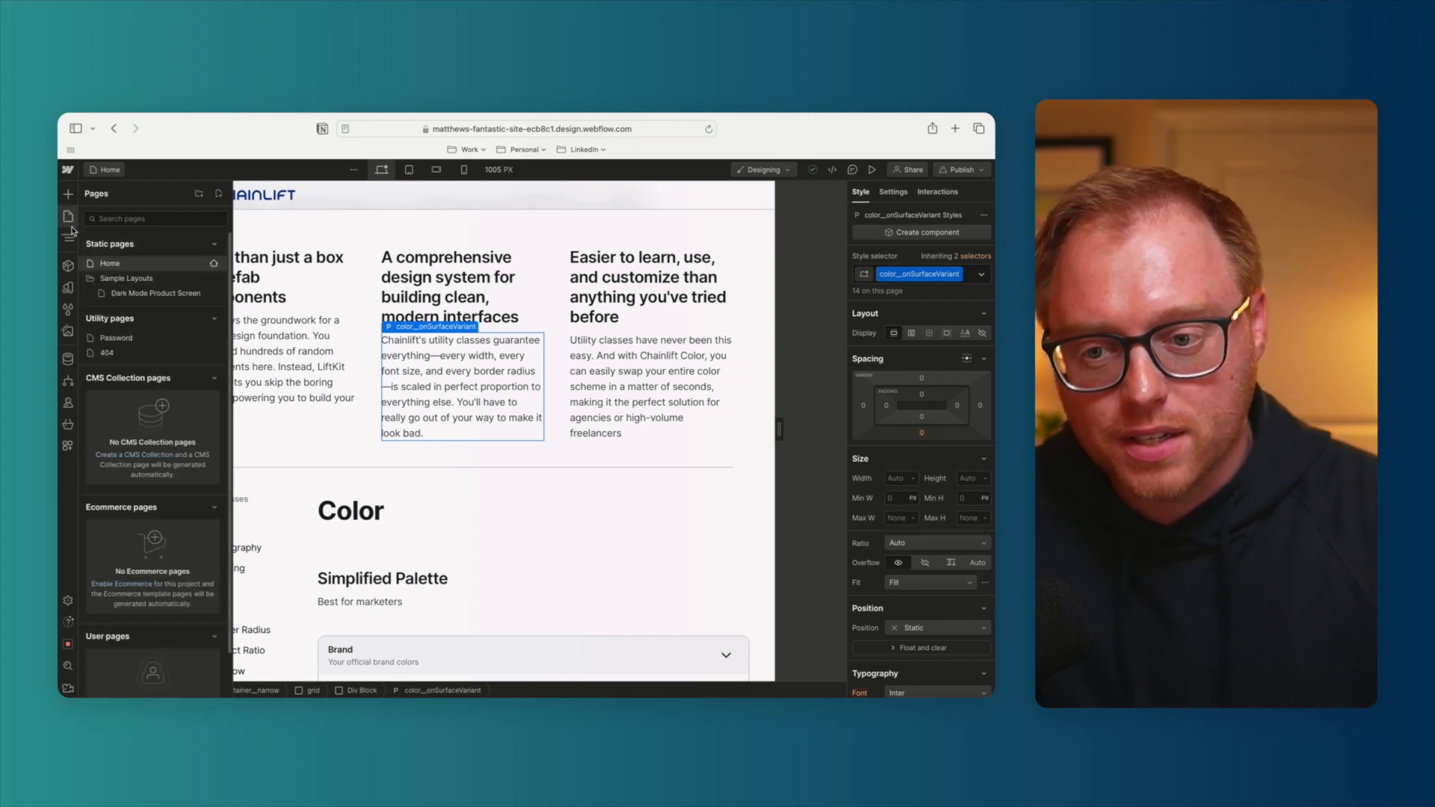
click(69, 359)
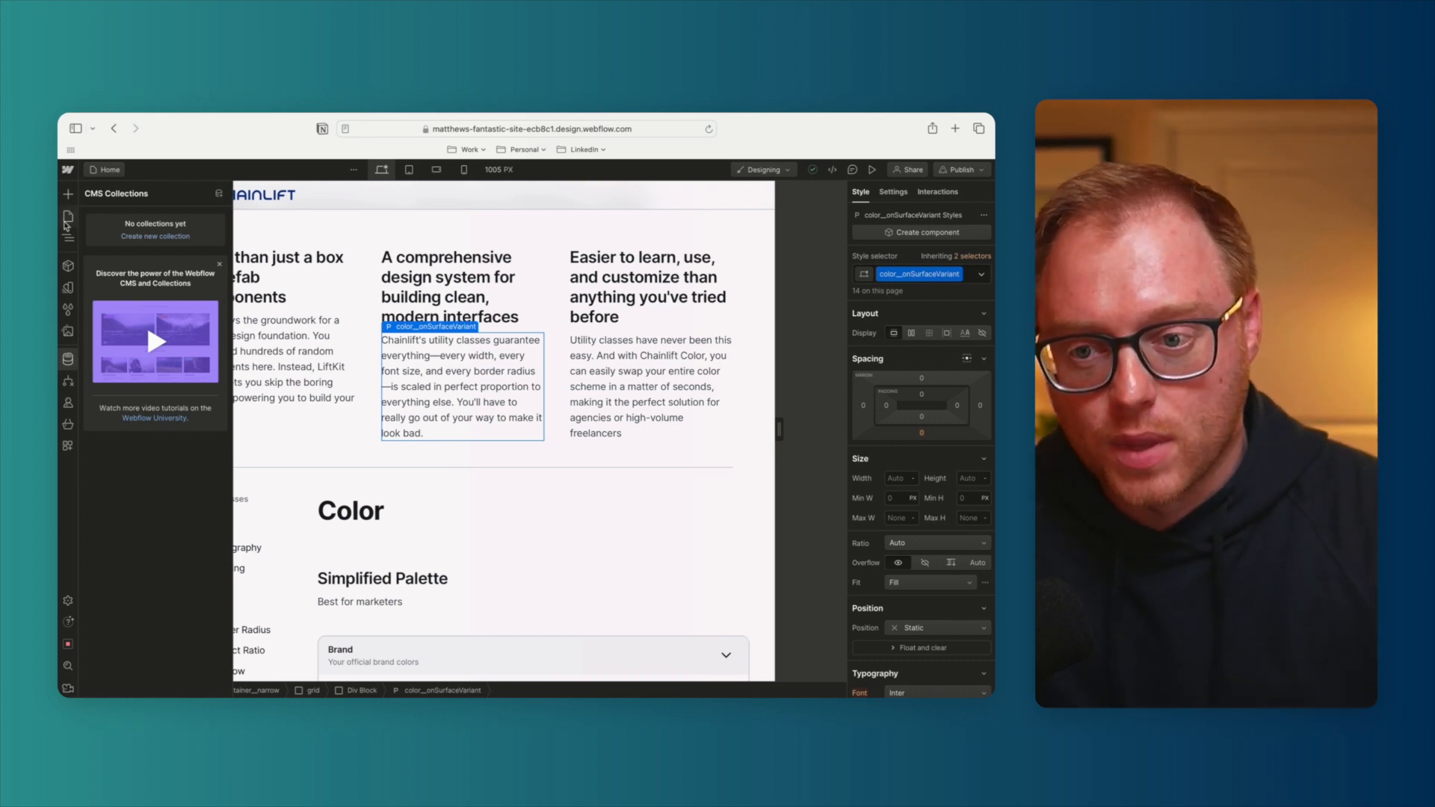
Leave the CMS collections and review the Simplified Palette swatches and the start of the Full Palette in the Color section
click(66, 221)
click(444, 479)
scroll(491, 470, down, 1)
scroll(491, 472, down, 10)
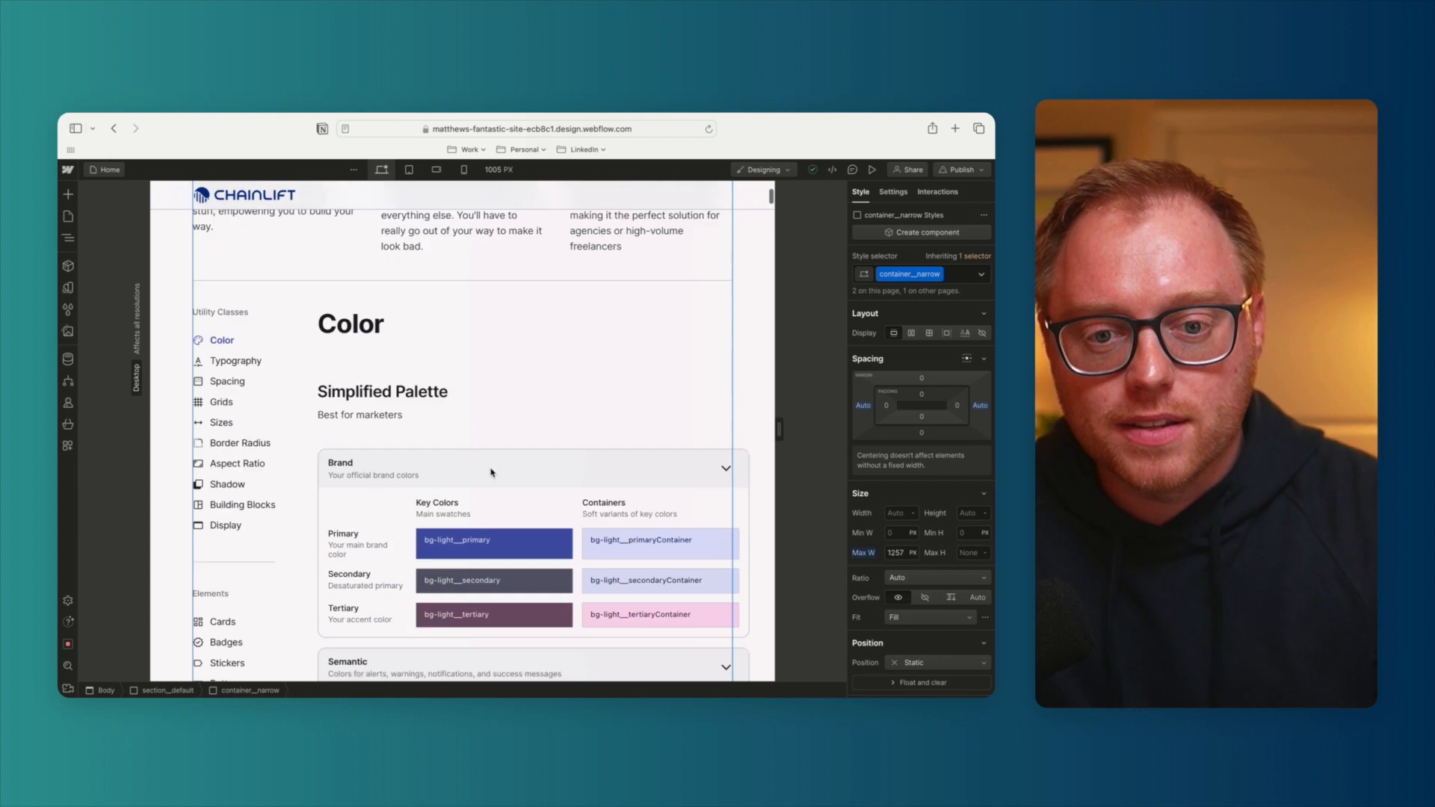
scroll(489, 471, down, 5)
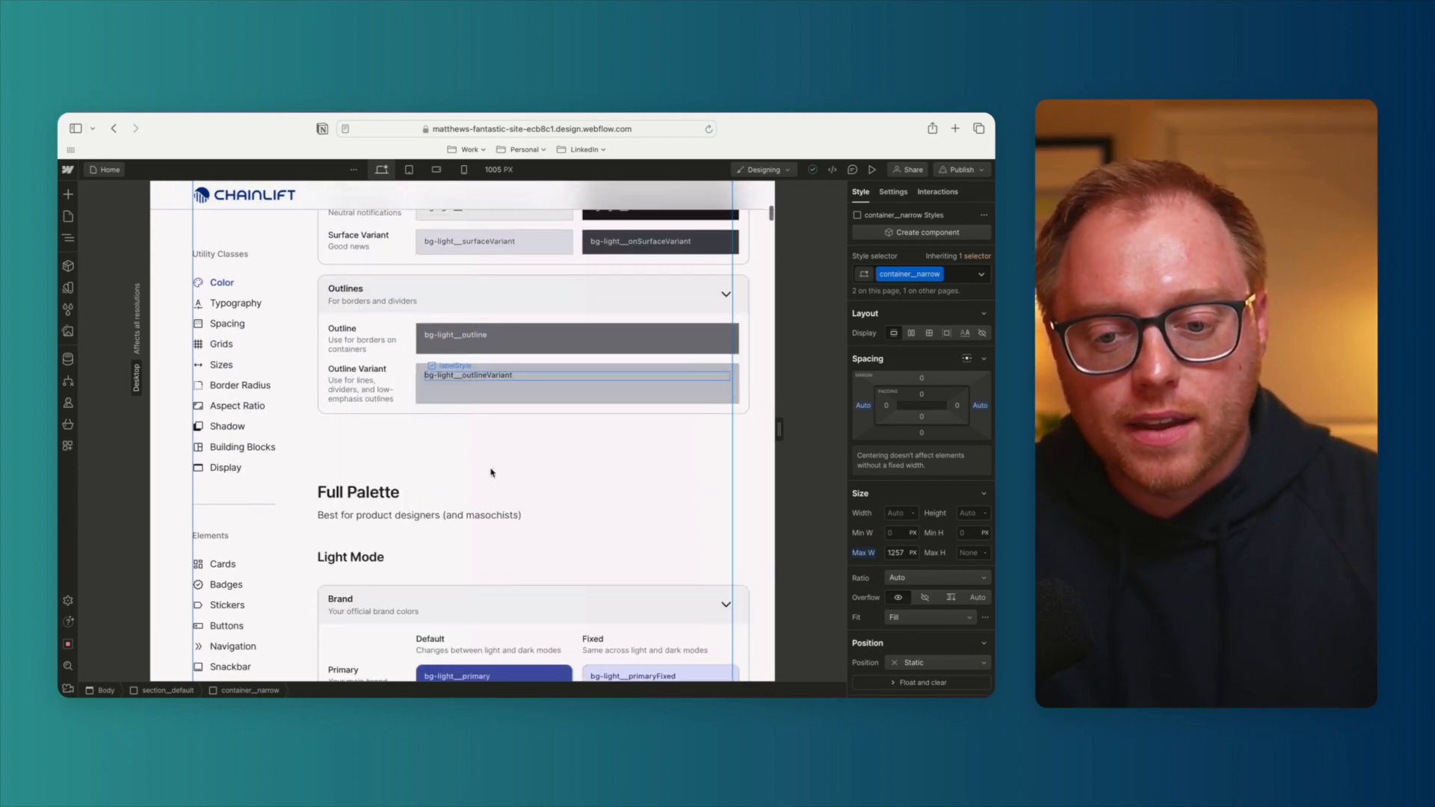
scroll(448, 464, down, 8)
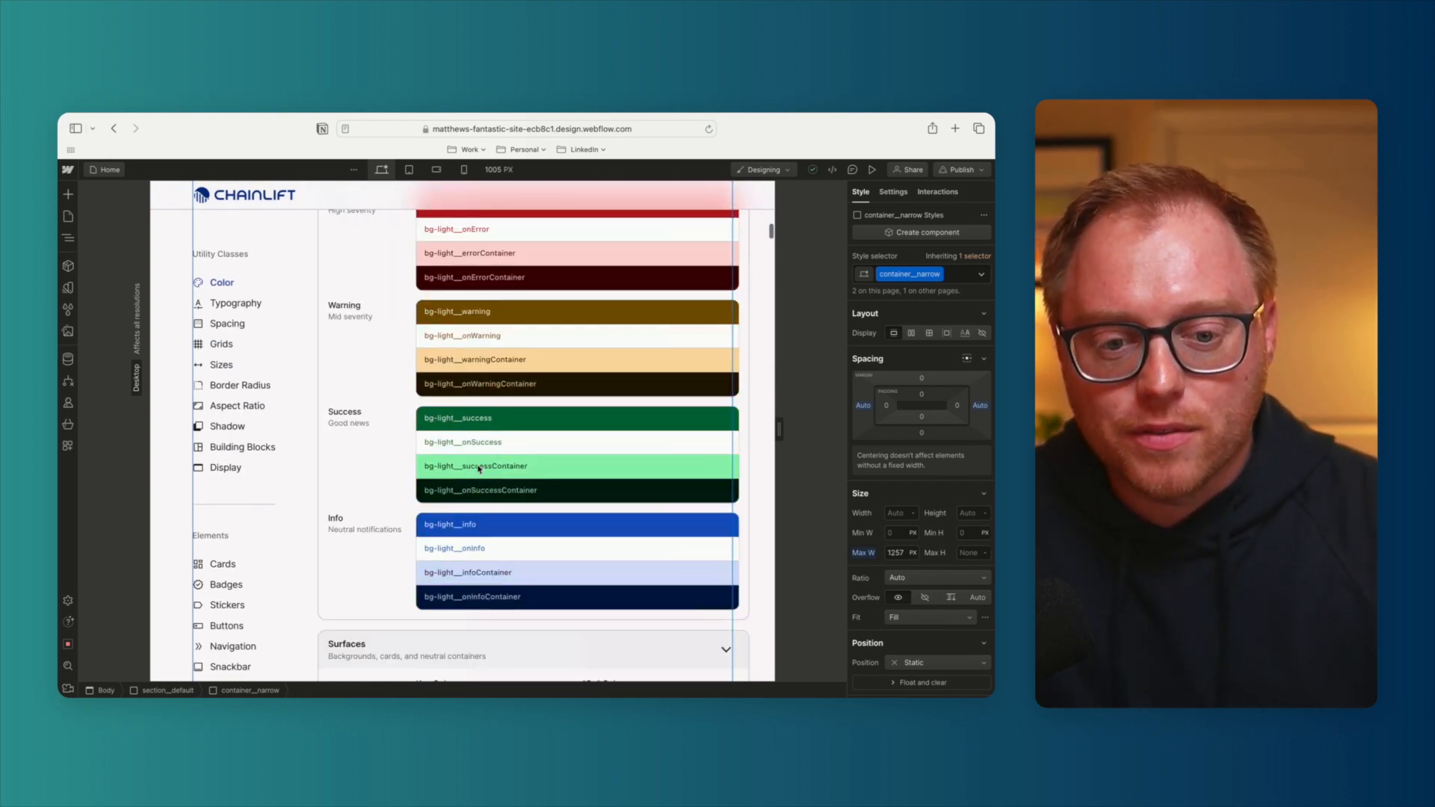
Examine the light-mode Semantic swatches for error, warning, success and info
scroll(384, 451, up, 1)
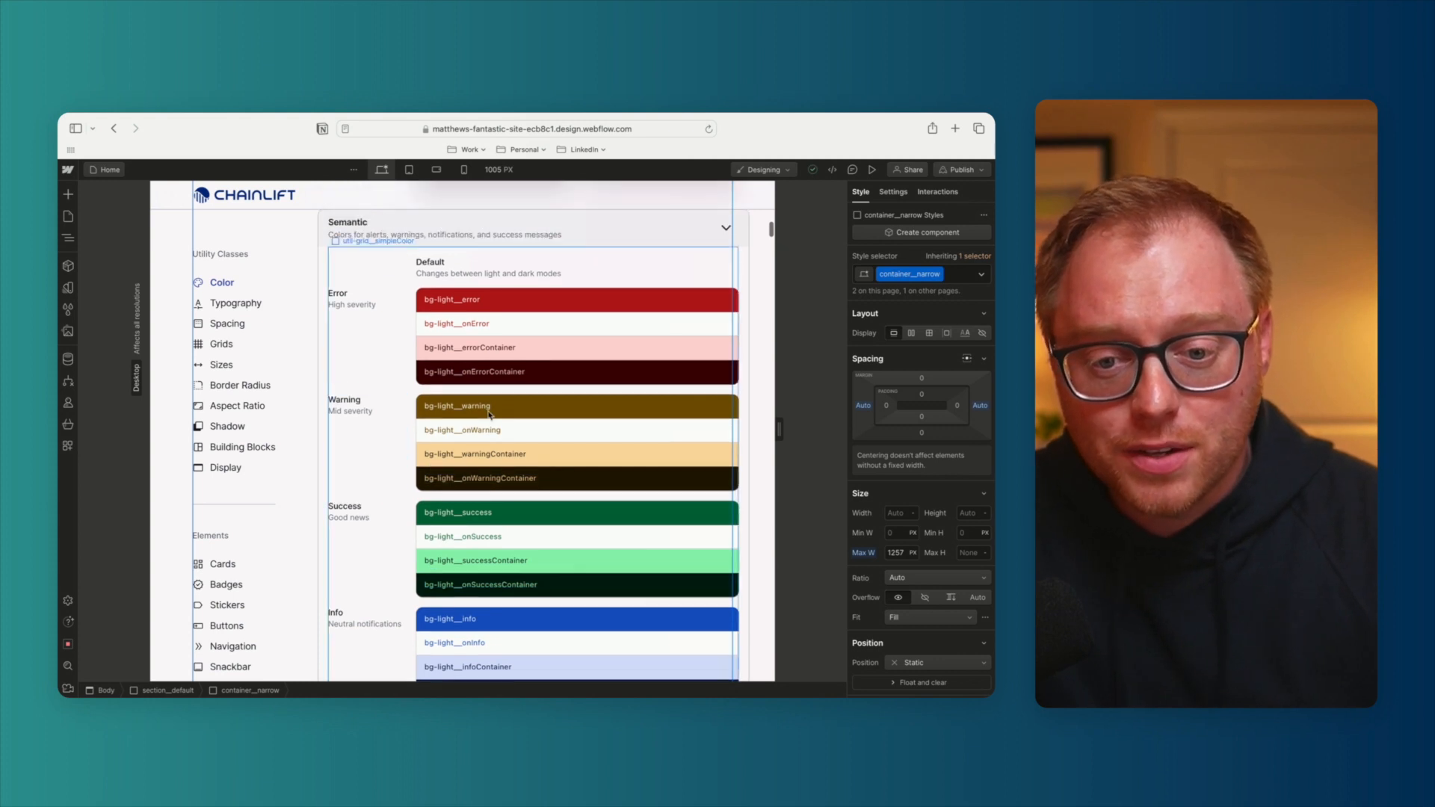
scroll(546, 390, down, 4)
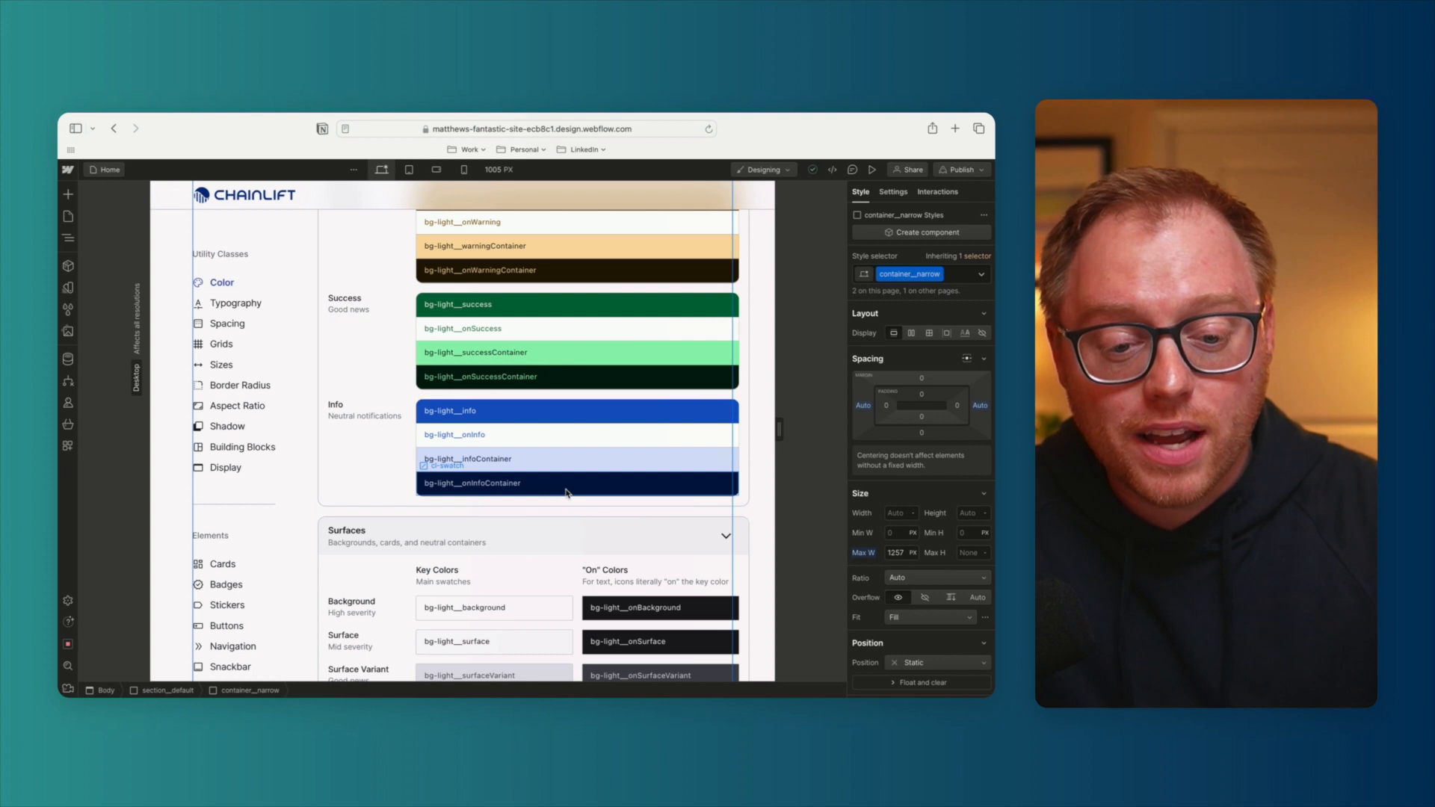
scroll(566, 493, up, 3)
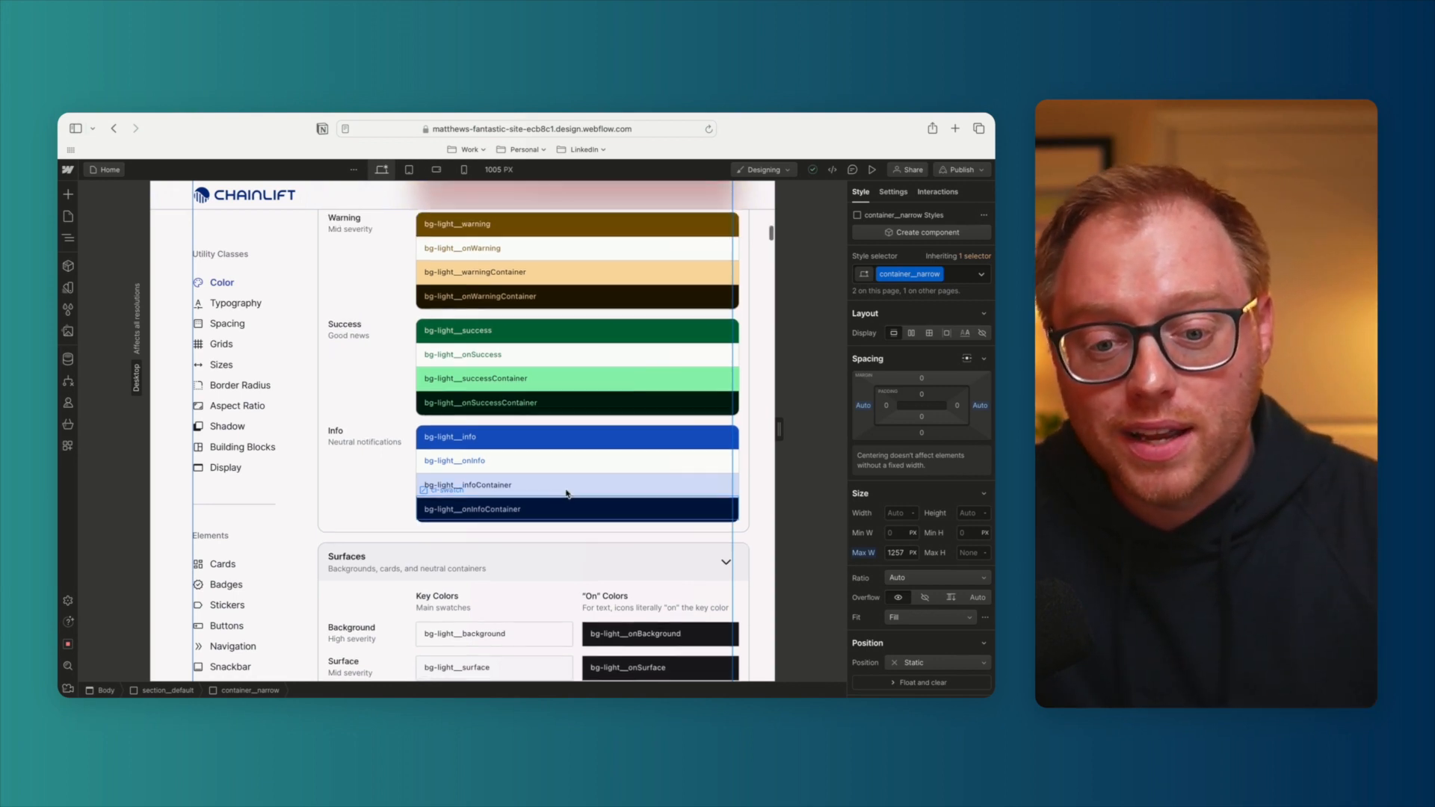
scroll(561, 320, up, 2)
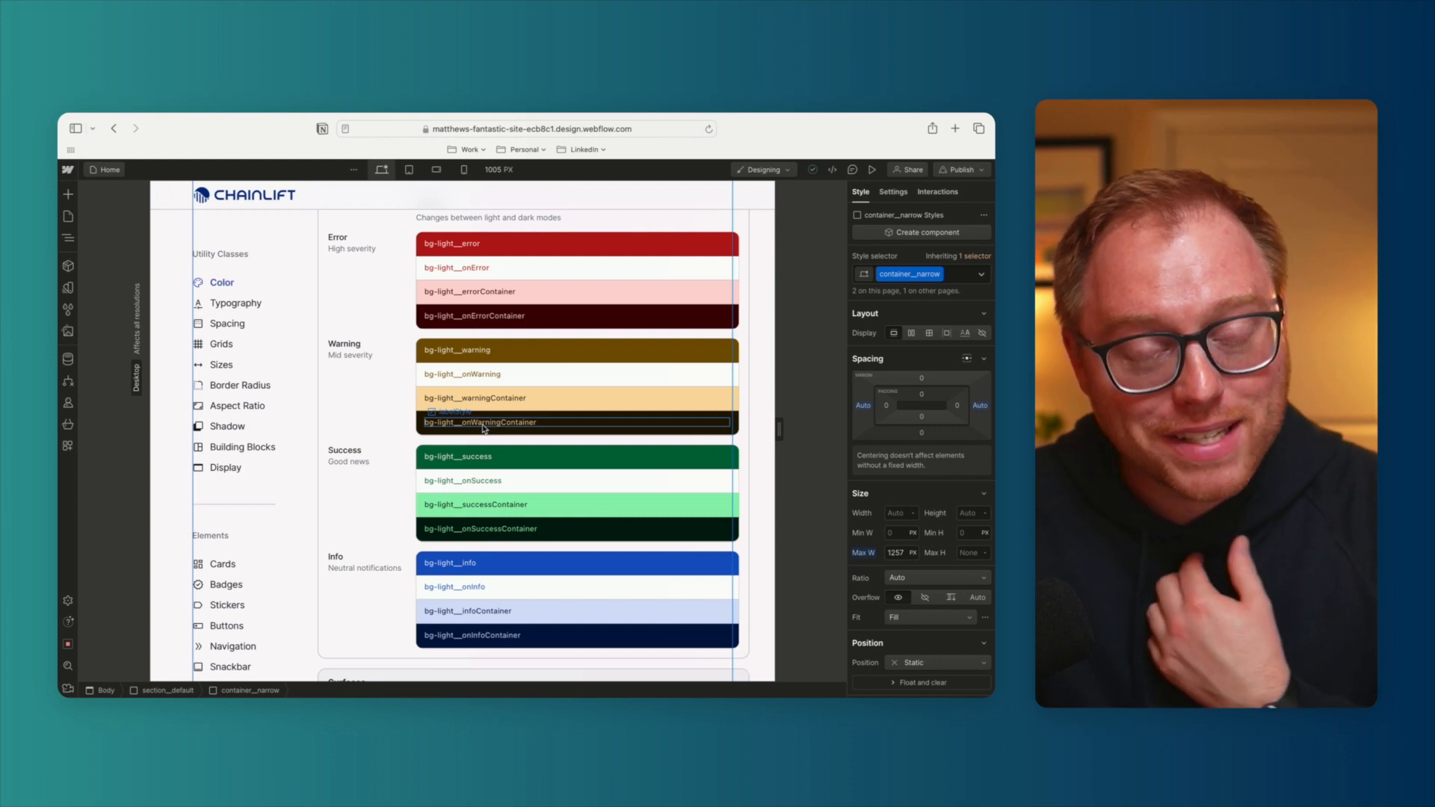
scroll(485, 429, down, 2)
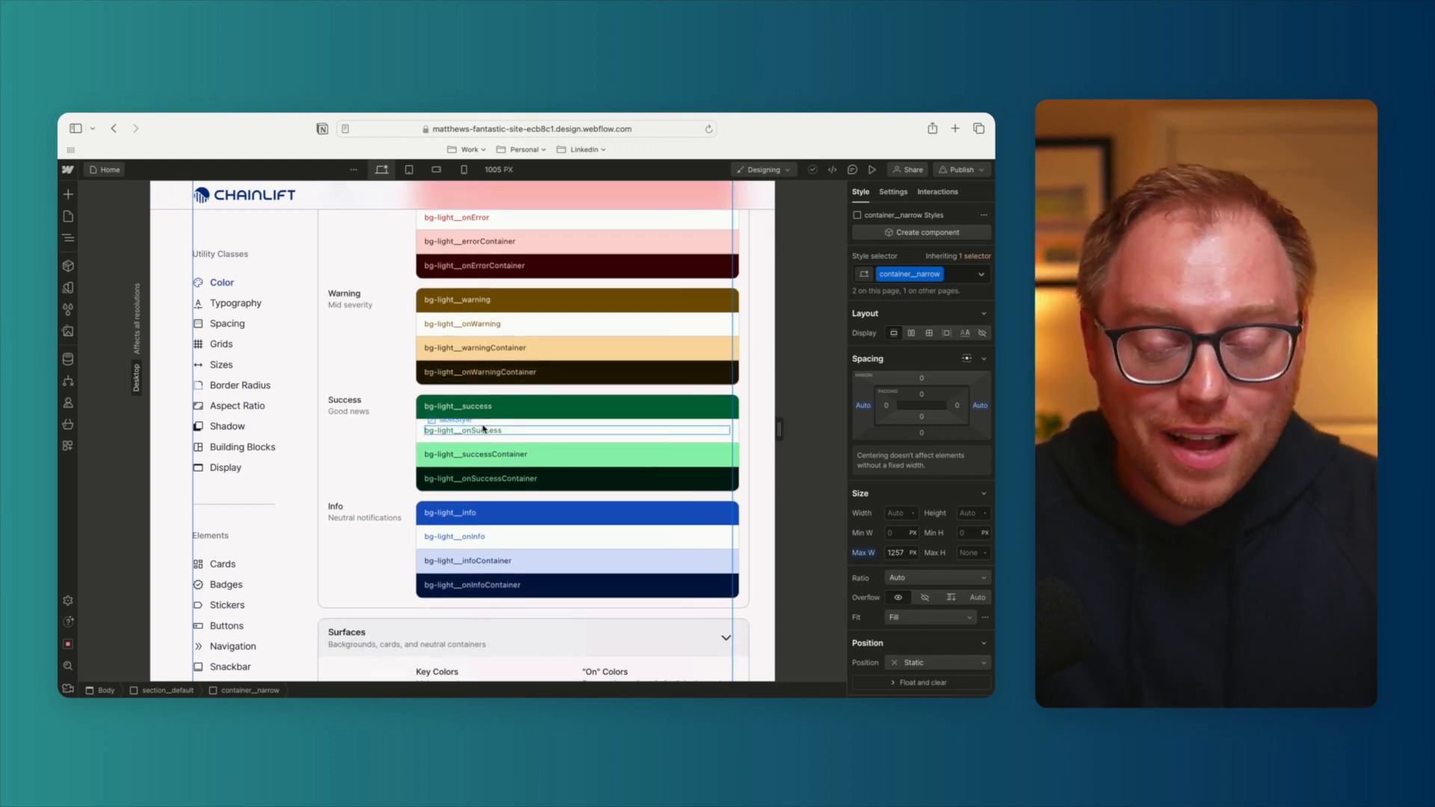
Inspect the classes on the light Surface Dim swatch, and review the remaining surface swatches and the dark-mode palette
scroll(485, 430, down, 10)
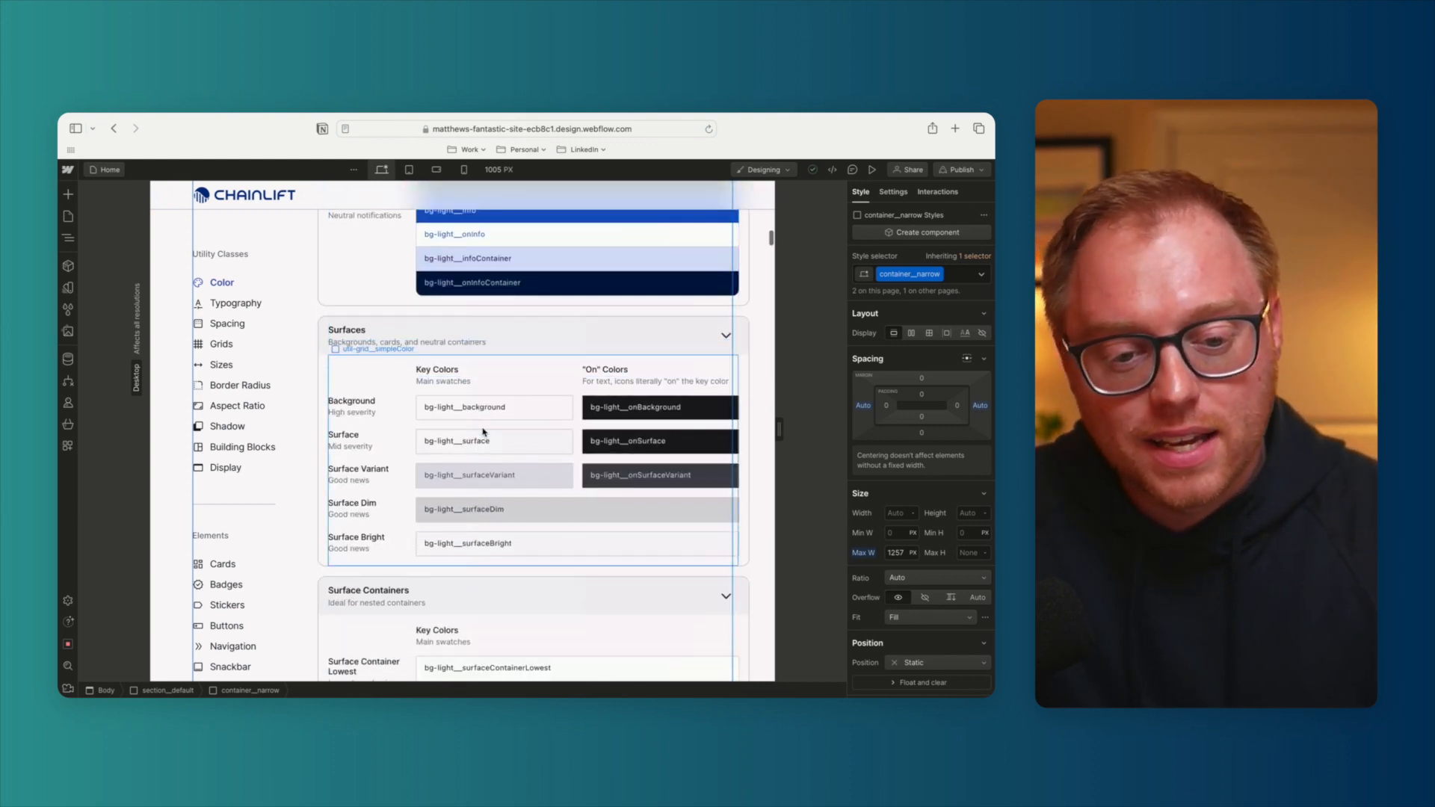
scroll(483, 432, down, 4)
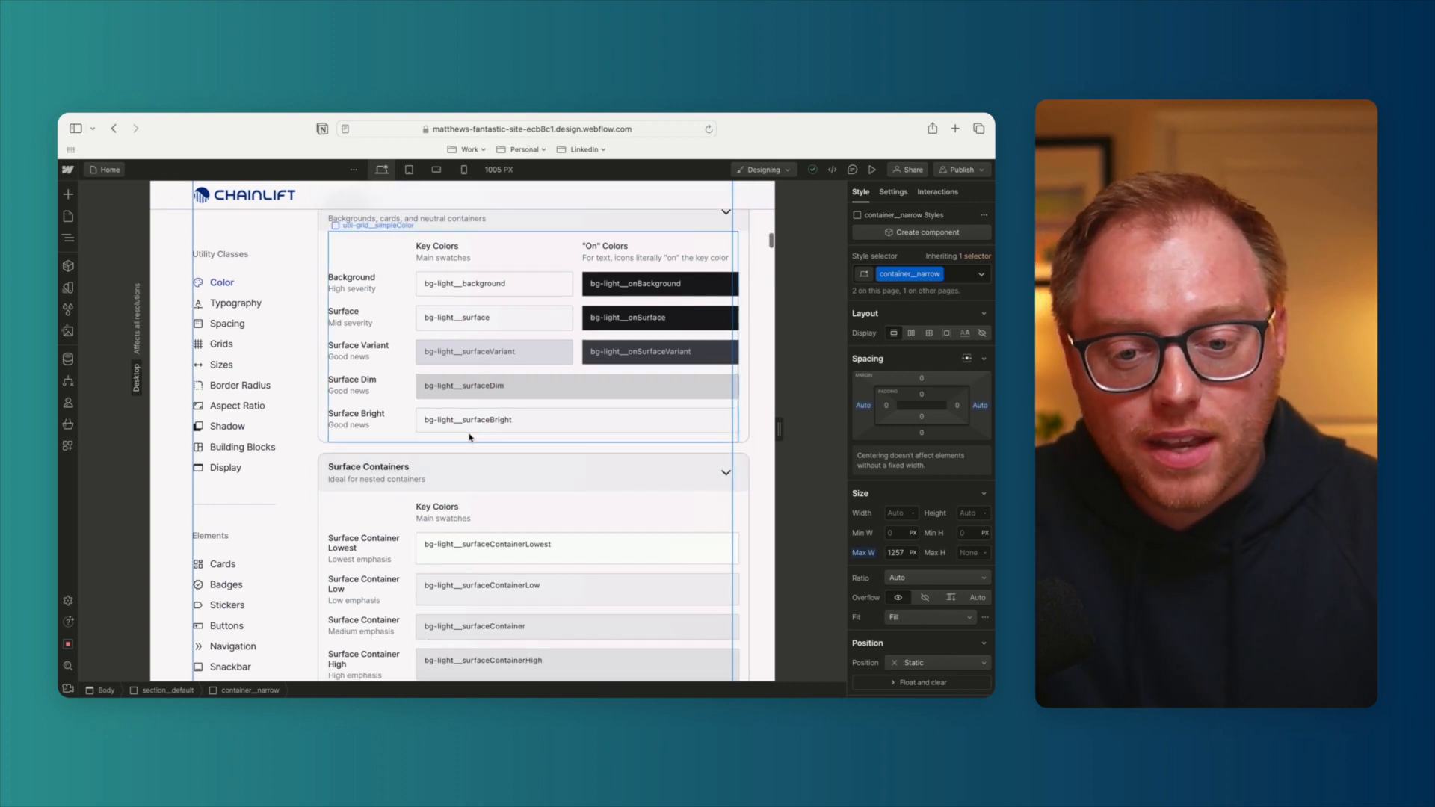
click(436, 397)
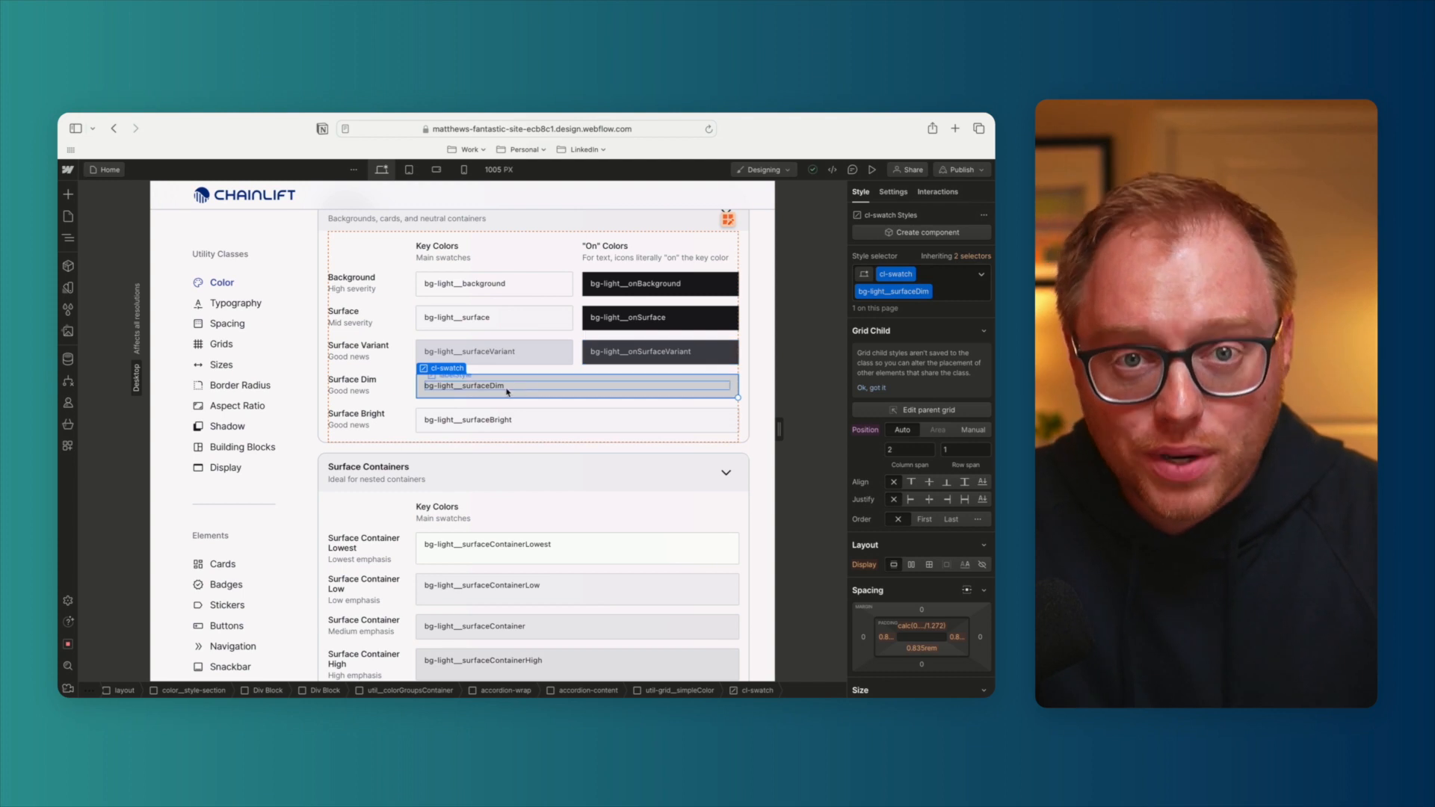
scroll(492, 388, down, 12)
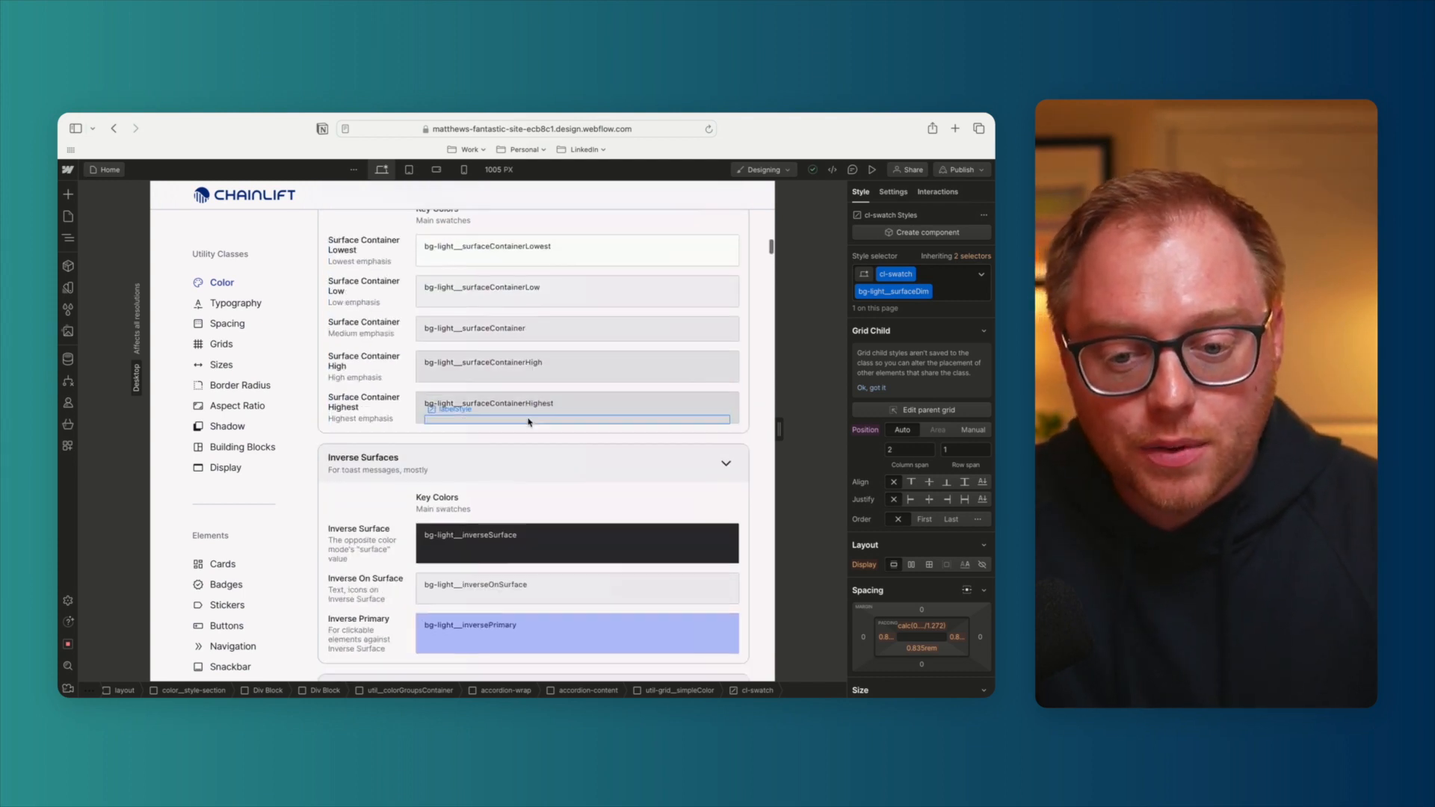
scroll(393, 438, down, 12)
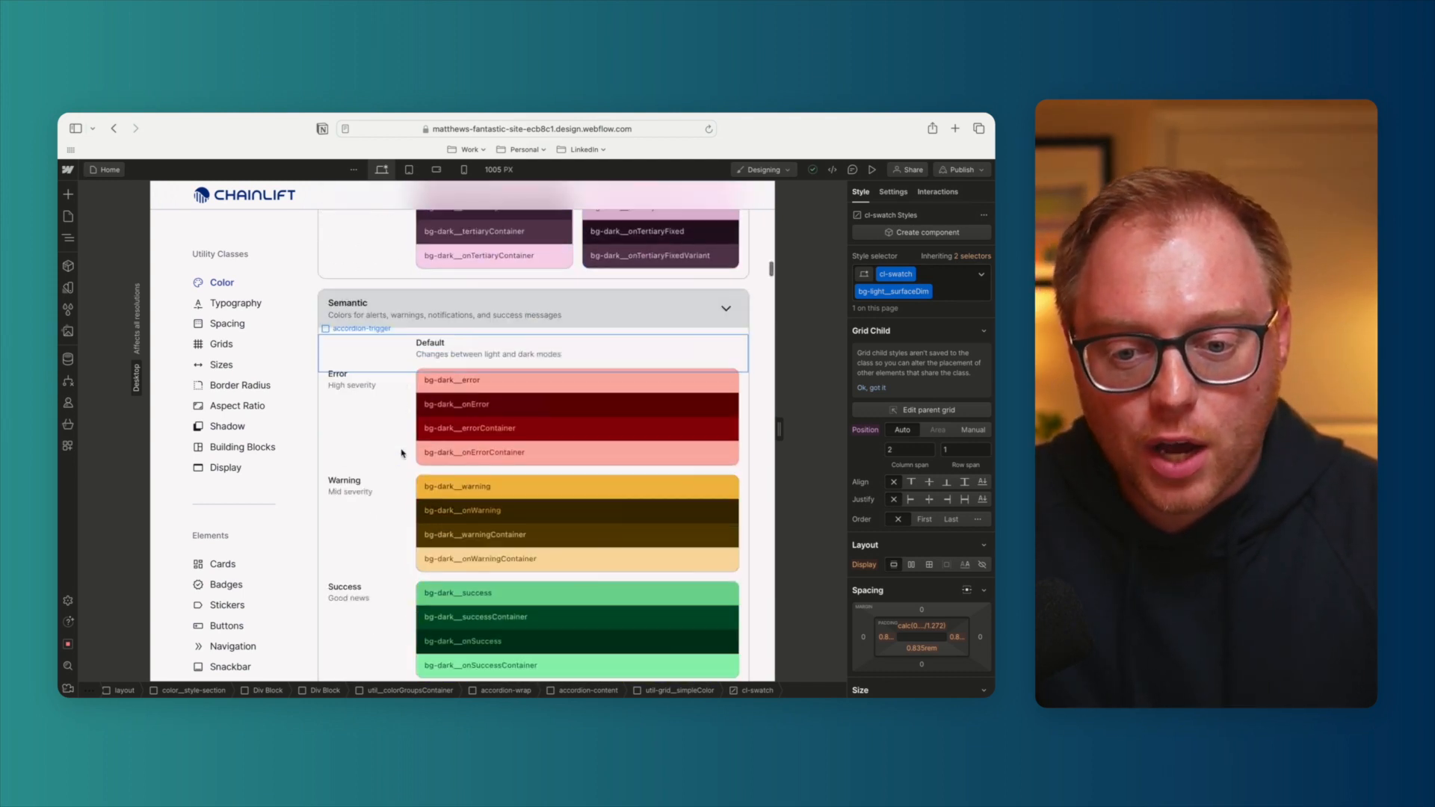
scroll(401, 454, down, 10)
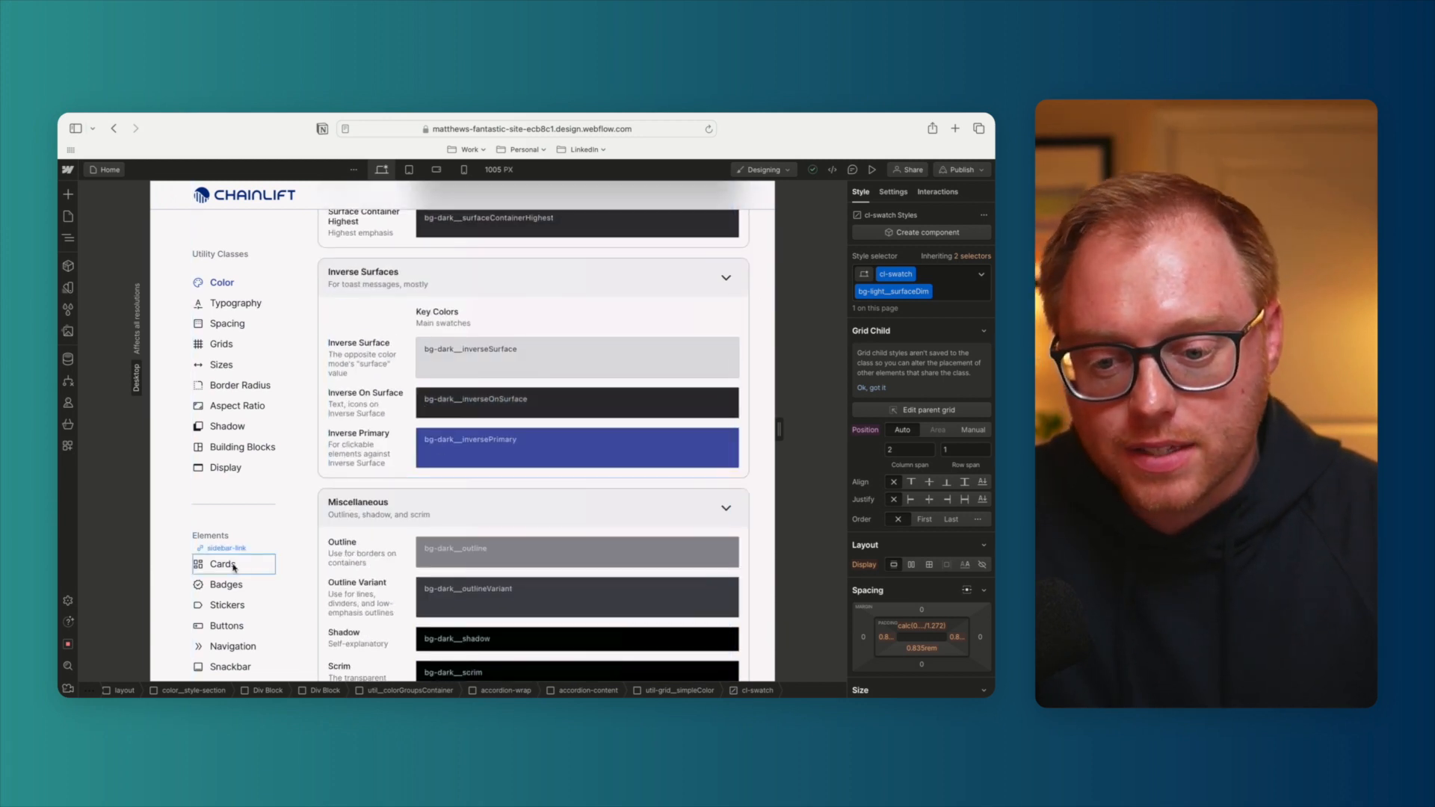
scroll(282, 535, down, 2)
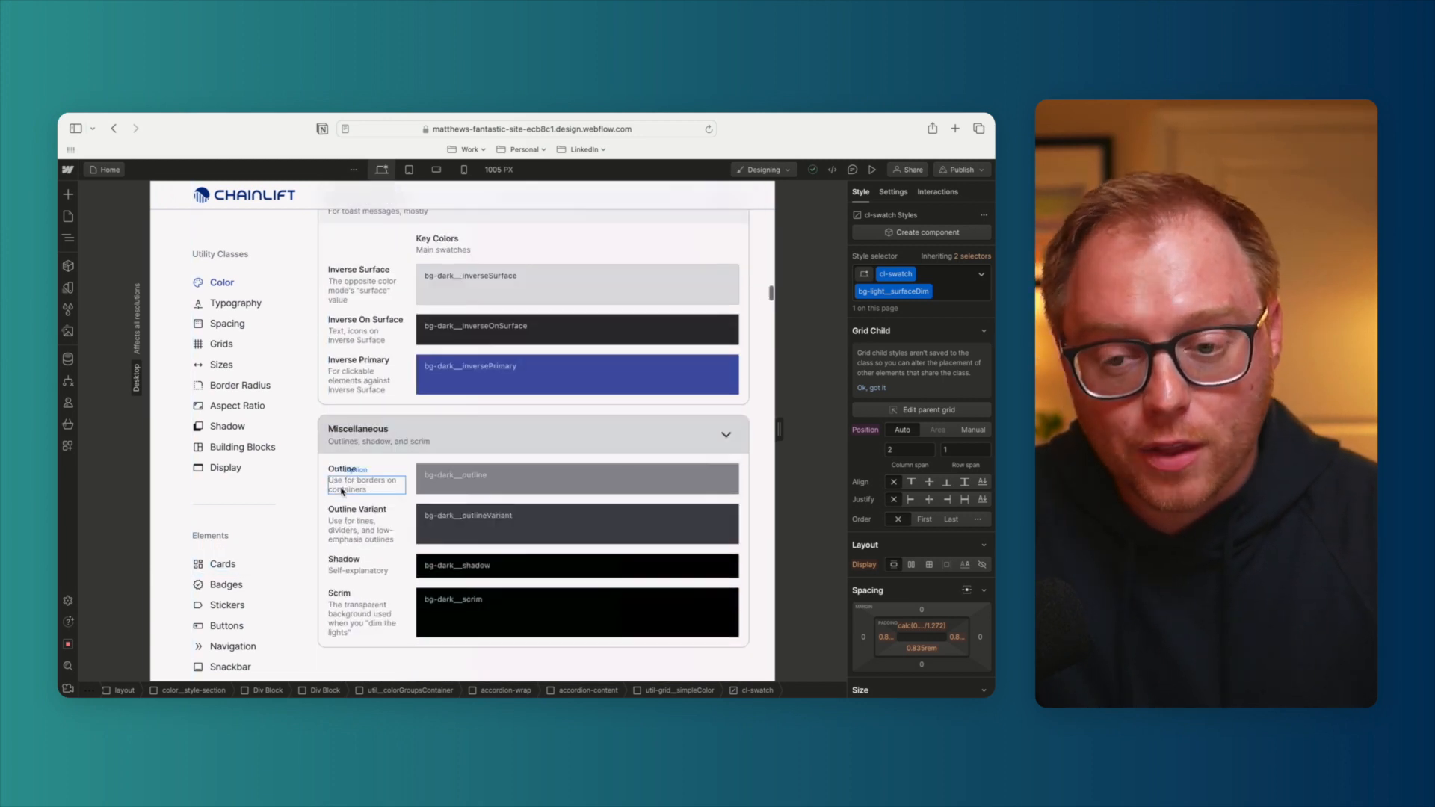
Browse the elements available to add to the page, and select the container around the dark-mode color groups
click(68, 196)
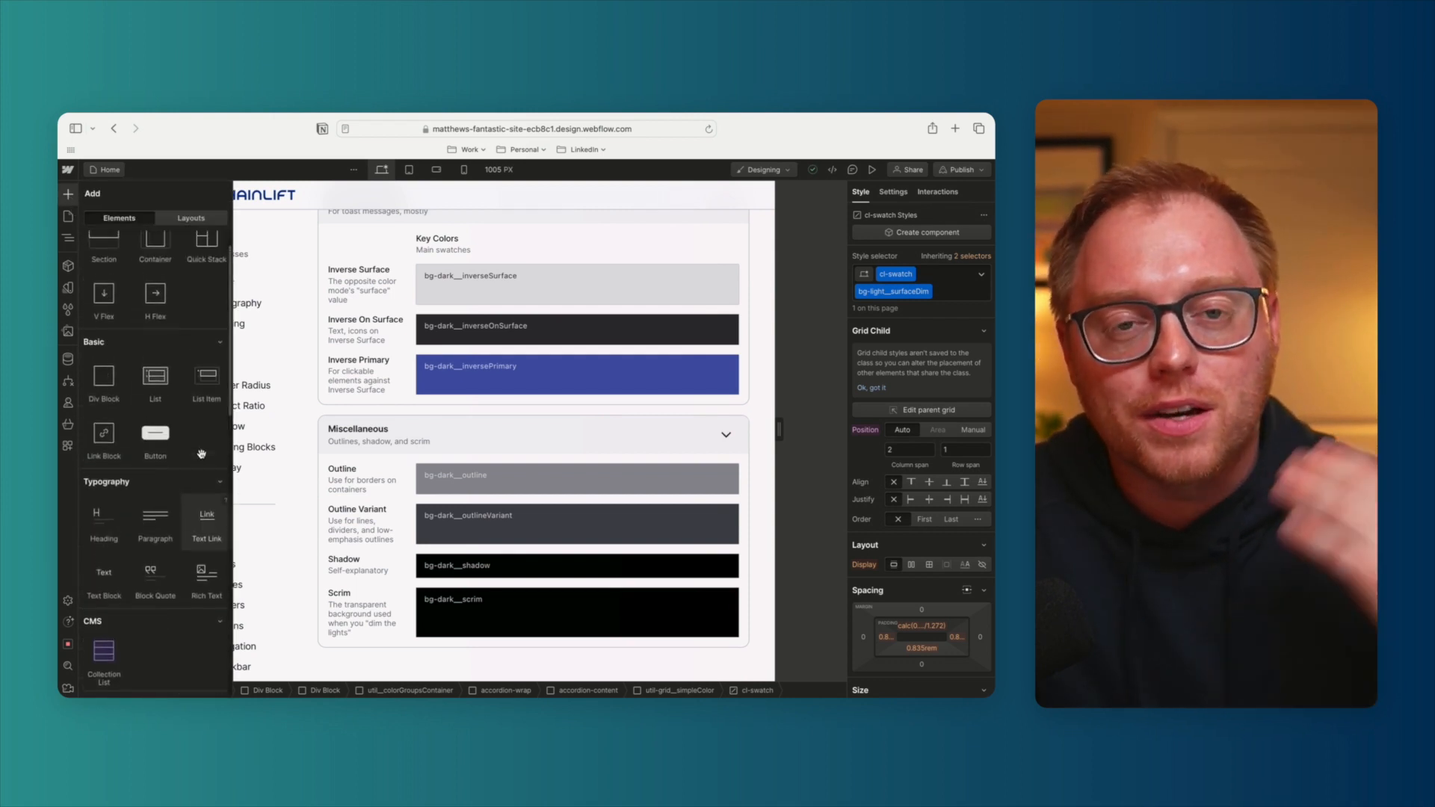
scroll(201, 453, down, 1)
scroll(176, 396, up, 1)
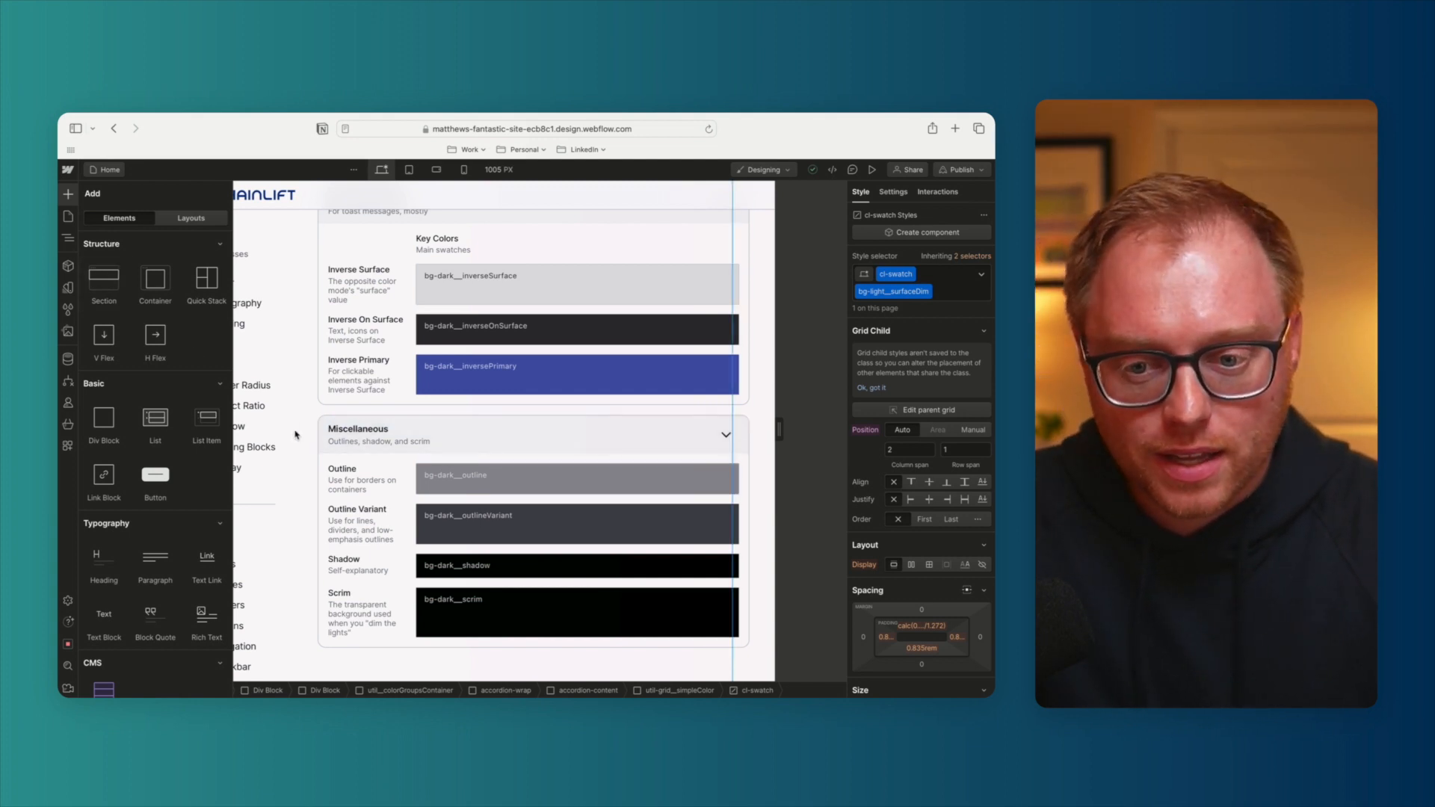
scroll(753, 486, up, 3)
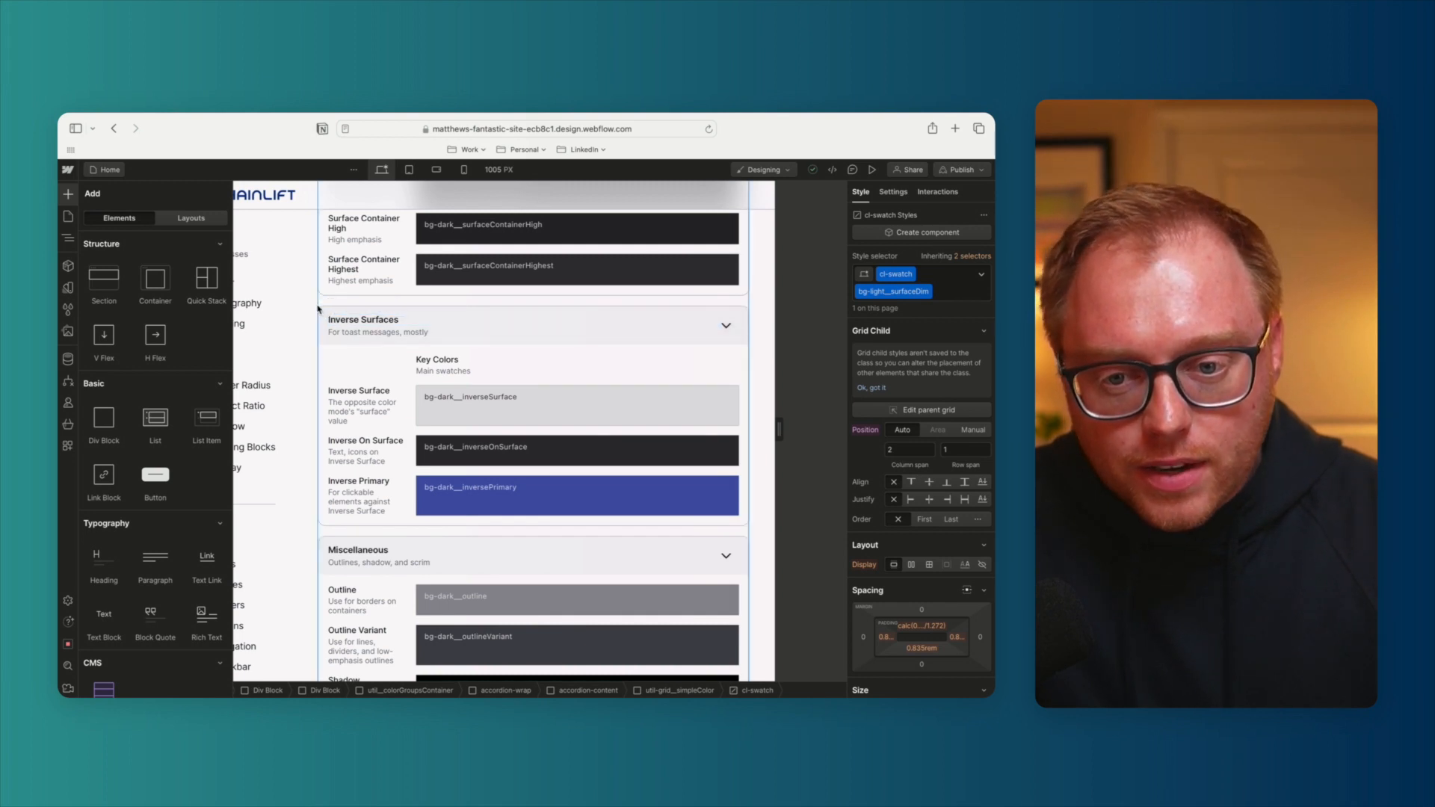
click(318, 307)
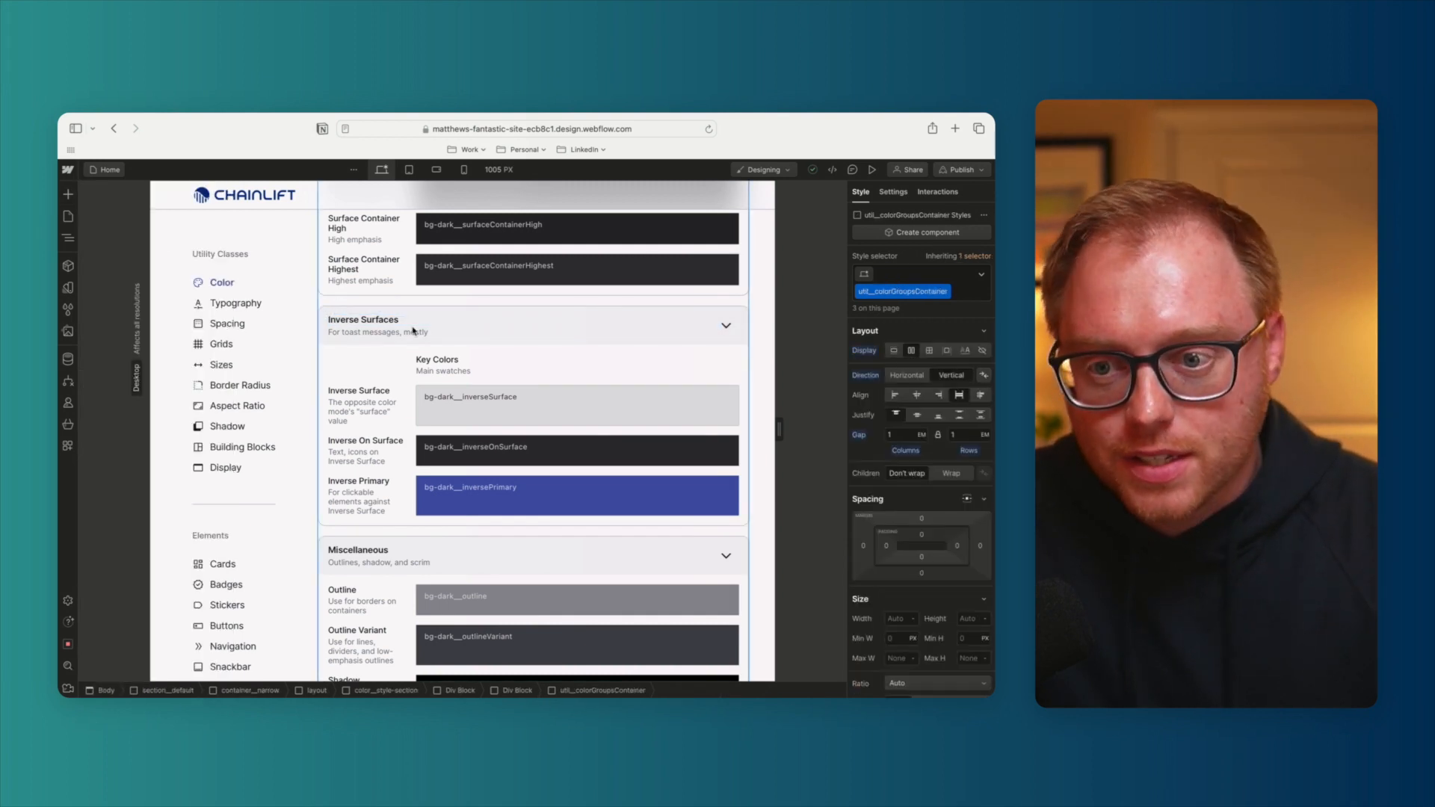
Examine the home page's element hierarchy in the Navigator, from the color groups container up to the Body
scroll(412, 330, up, 4)
click(70, 245)
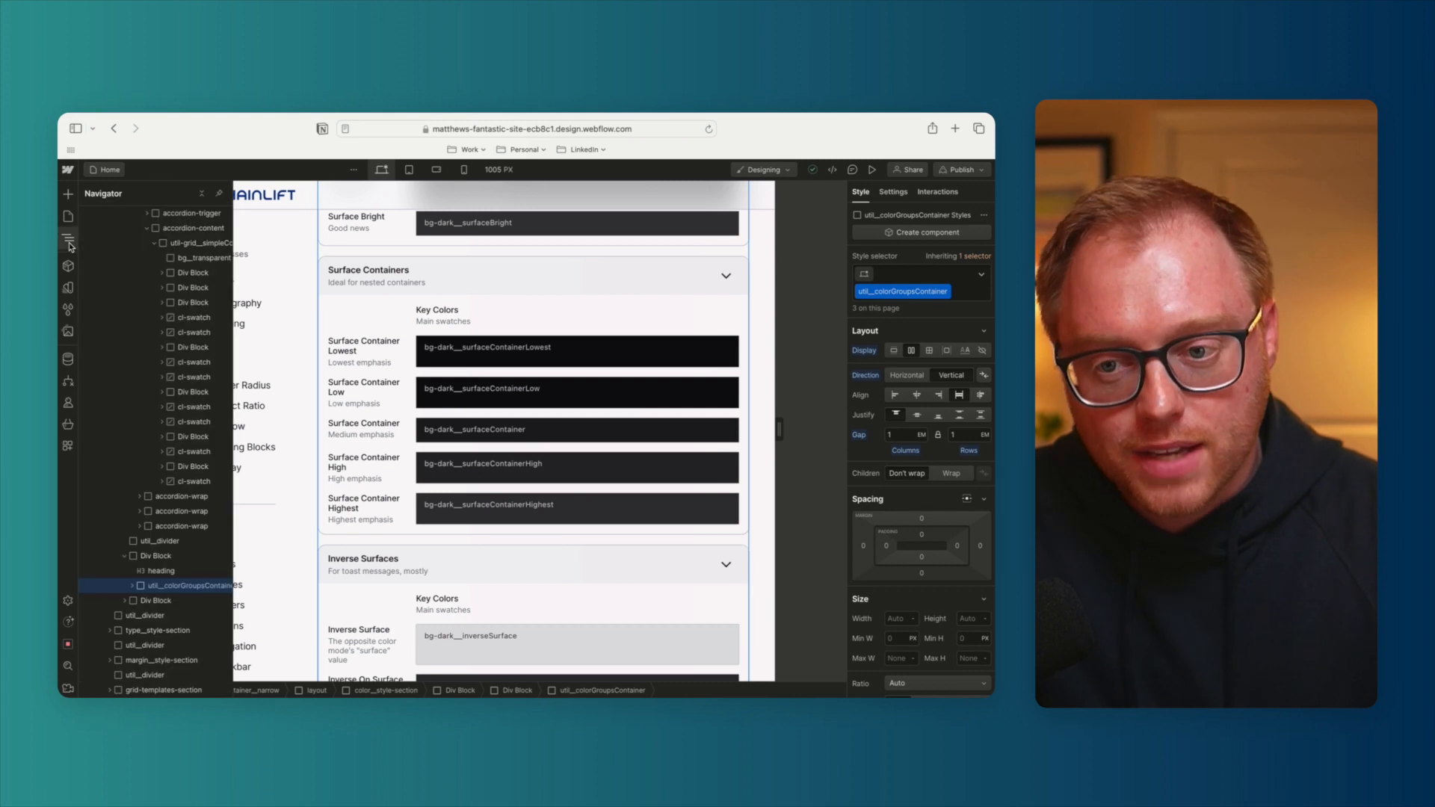
scroll(187, 419, up, 5)
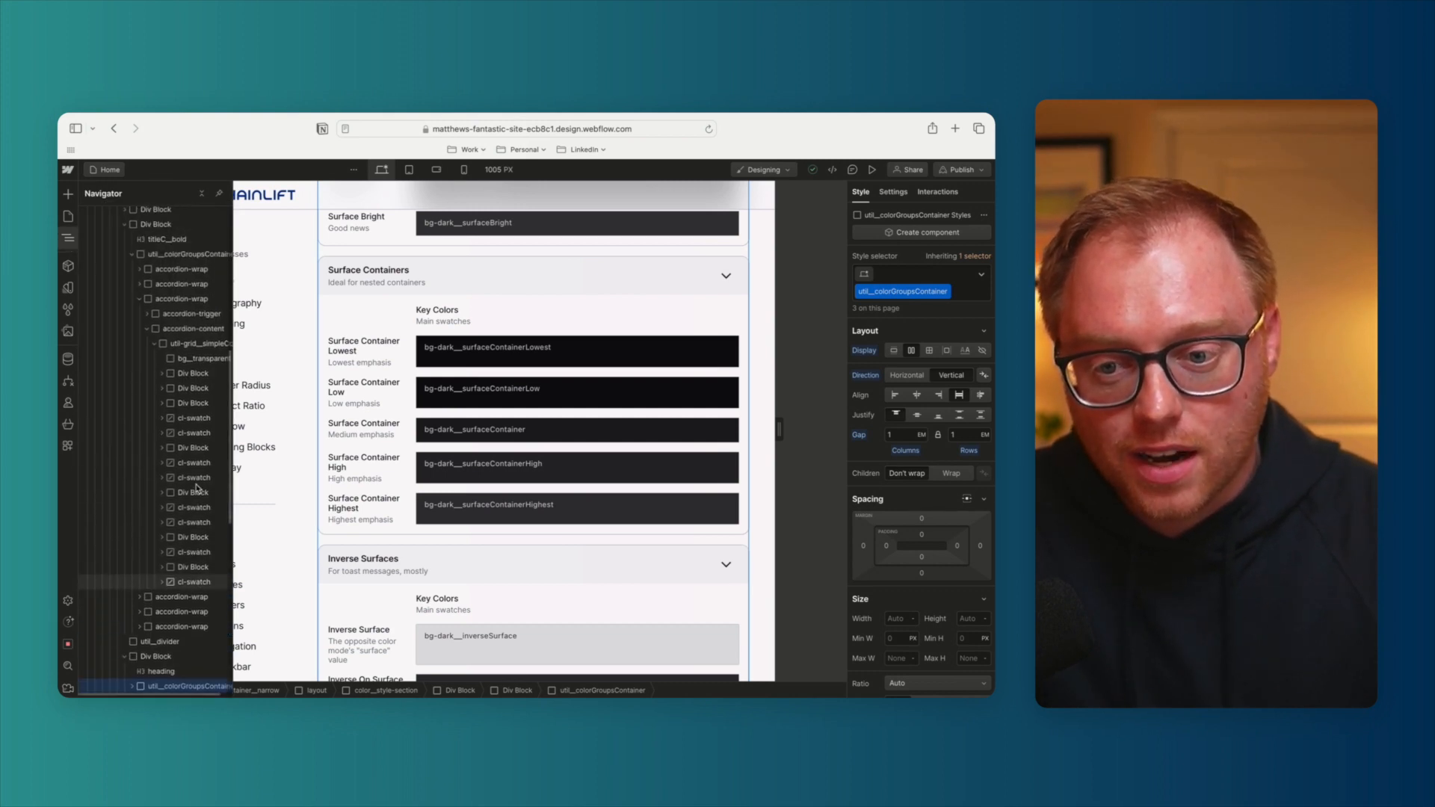
scroll(202, 372, up, 10)
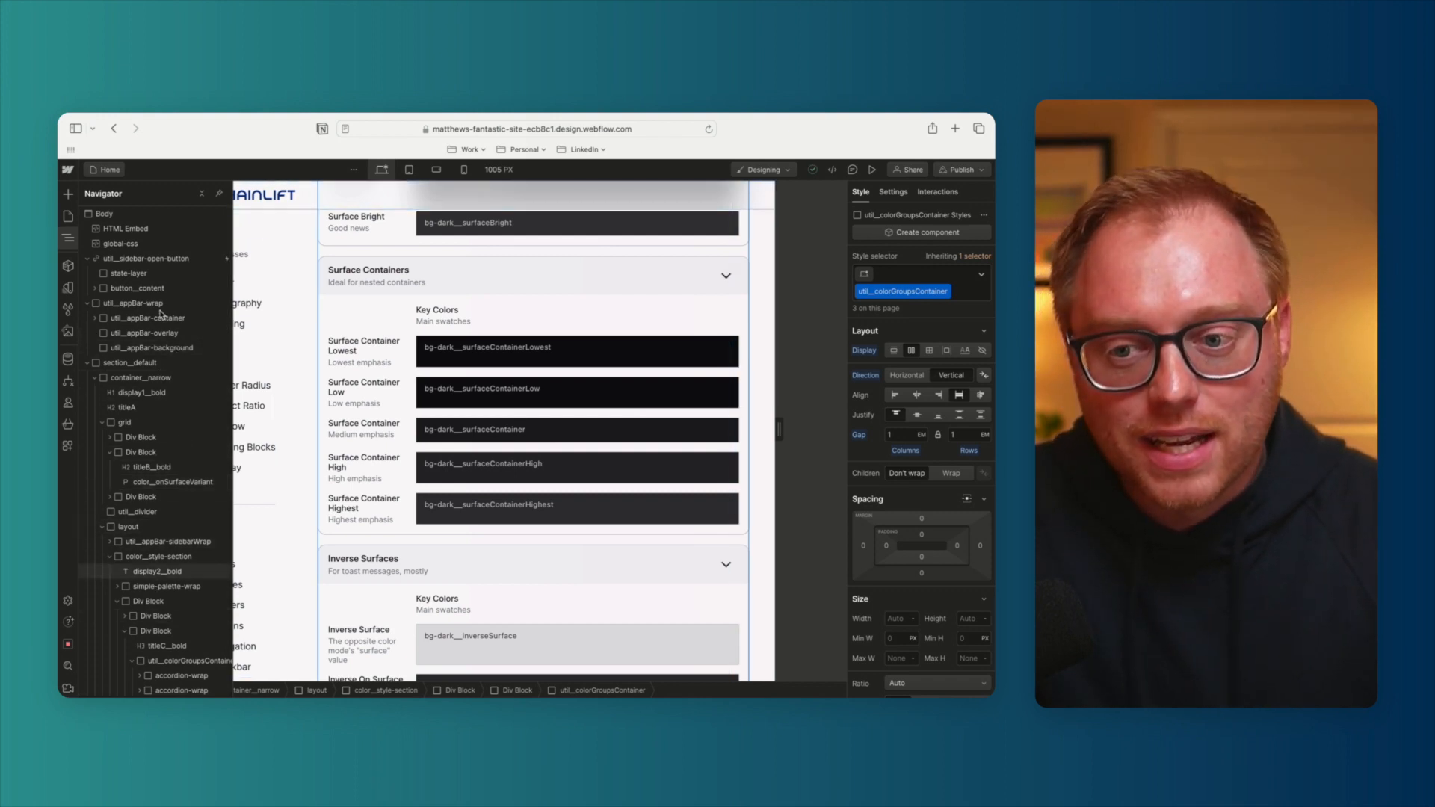
scroll(127, 275, right, 1)
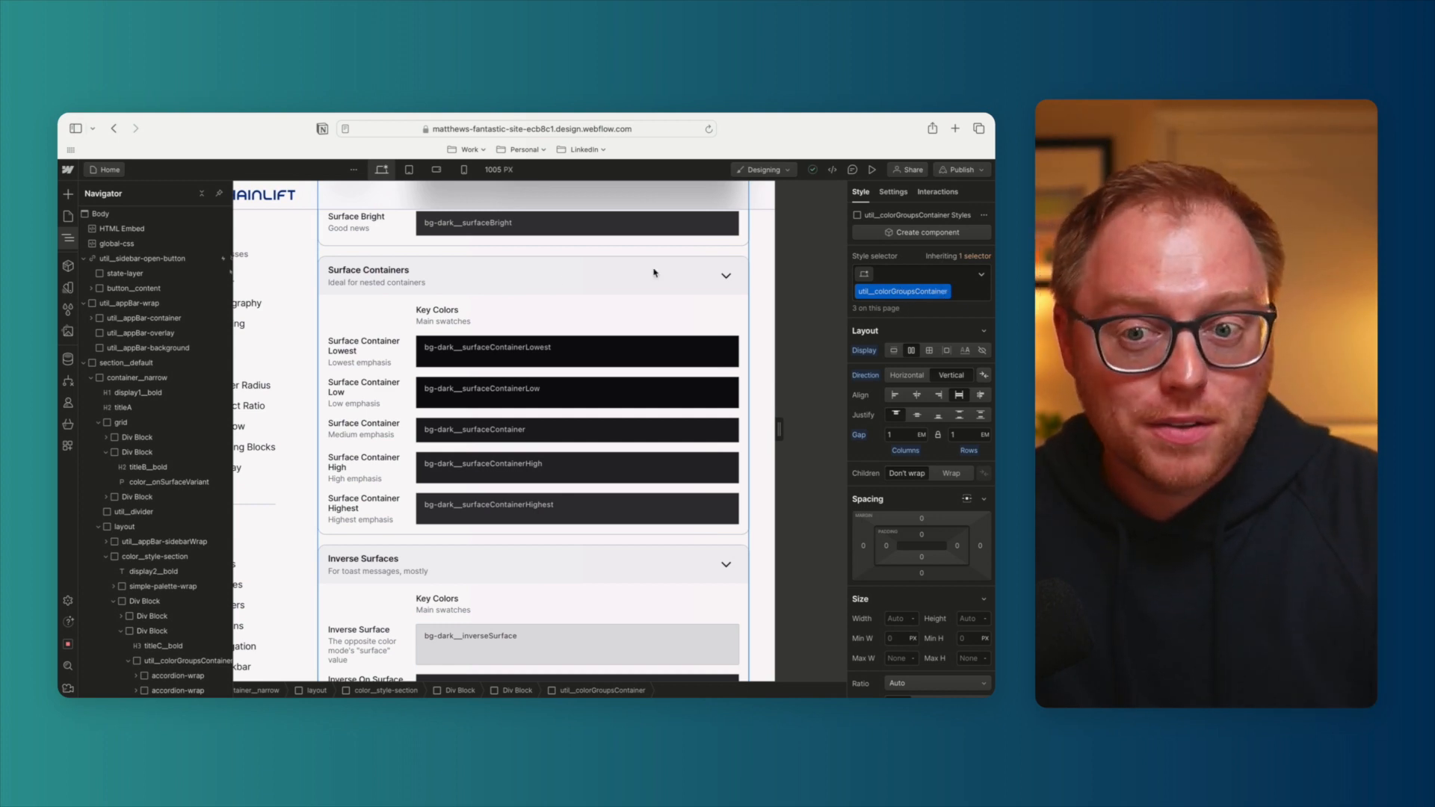
click(67, 240)
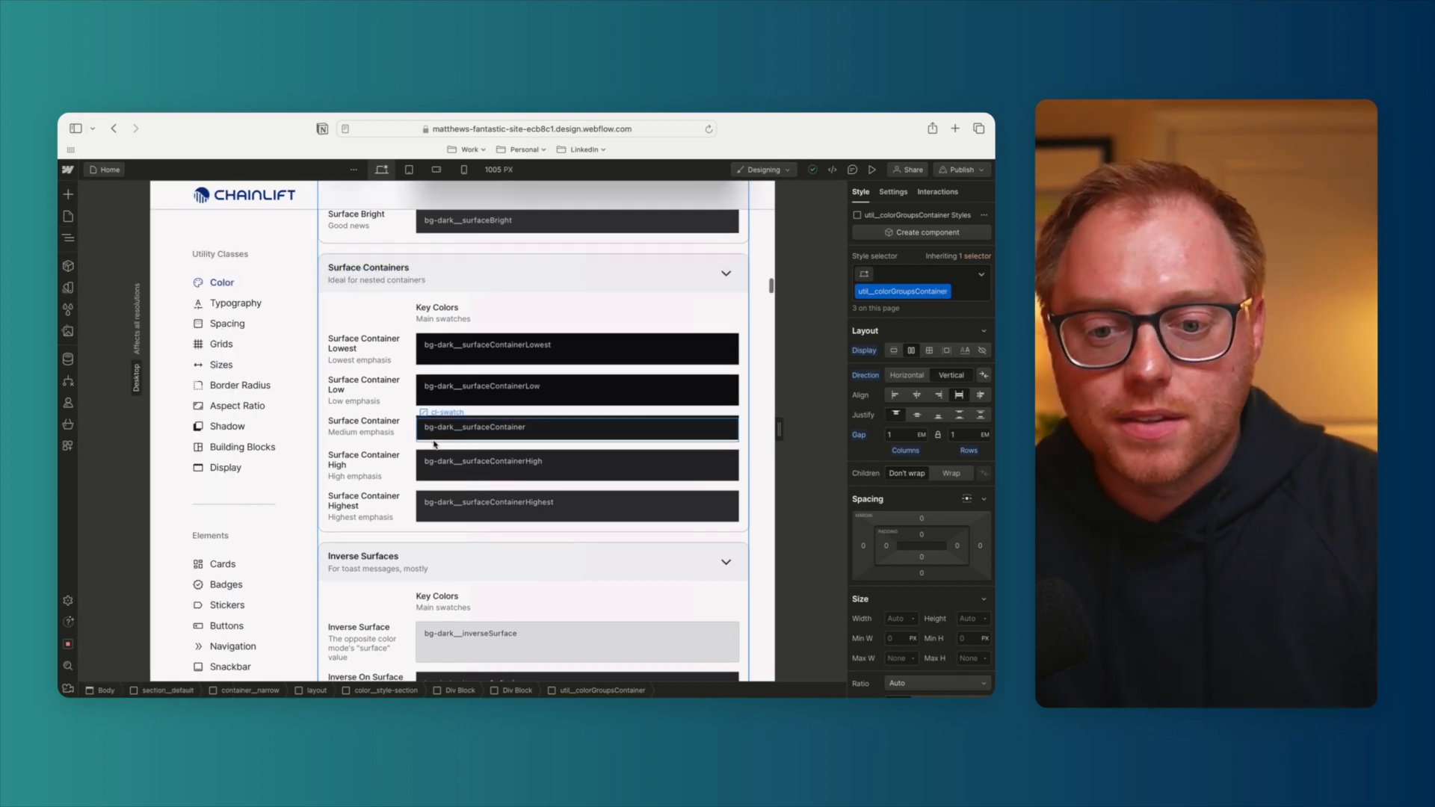
Review the text color samples ending the Color section, and check the color groups container's layout and spacing styles
scroll(448, 448, down, 15)
scroll(354, 491, down, 3)
scroll(375, 453, up, 3)
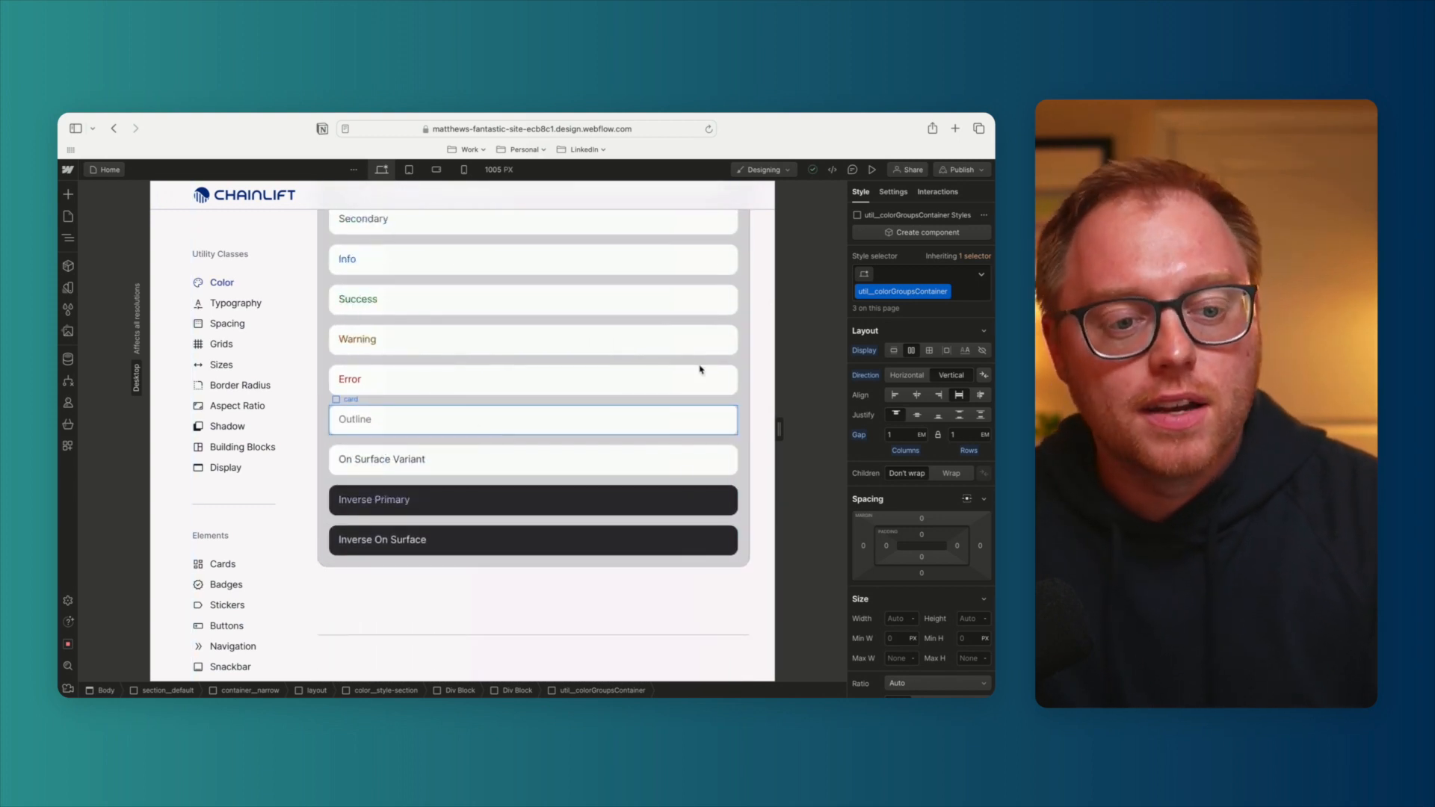
scroll(909, 430, down, 2)
scroll(908, 430, up, 2)
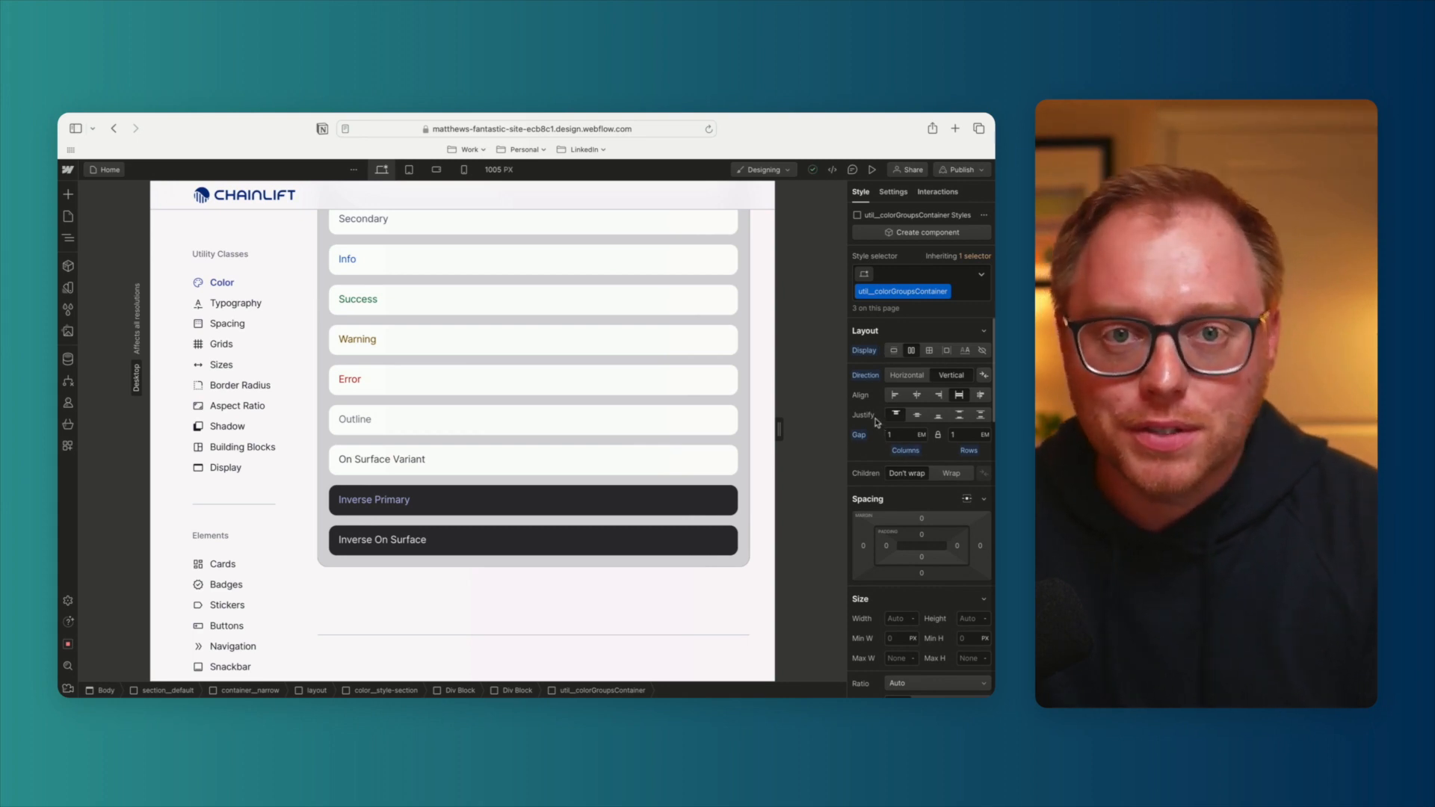
scroll(881, 414, down, 1)
scroll(886, 427, up, 1)
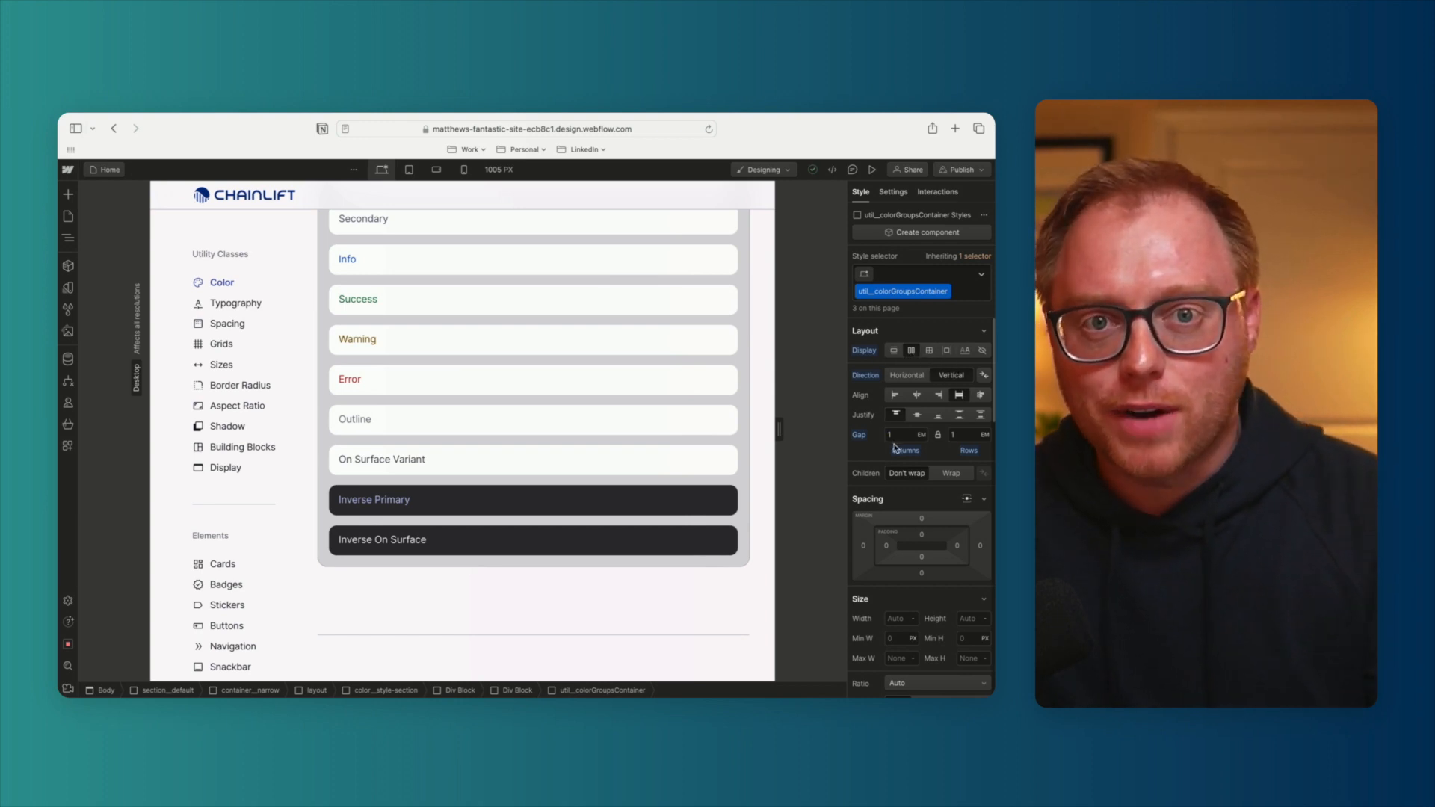
scroll(895, 447, down, 1)
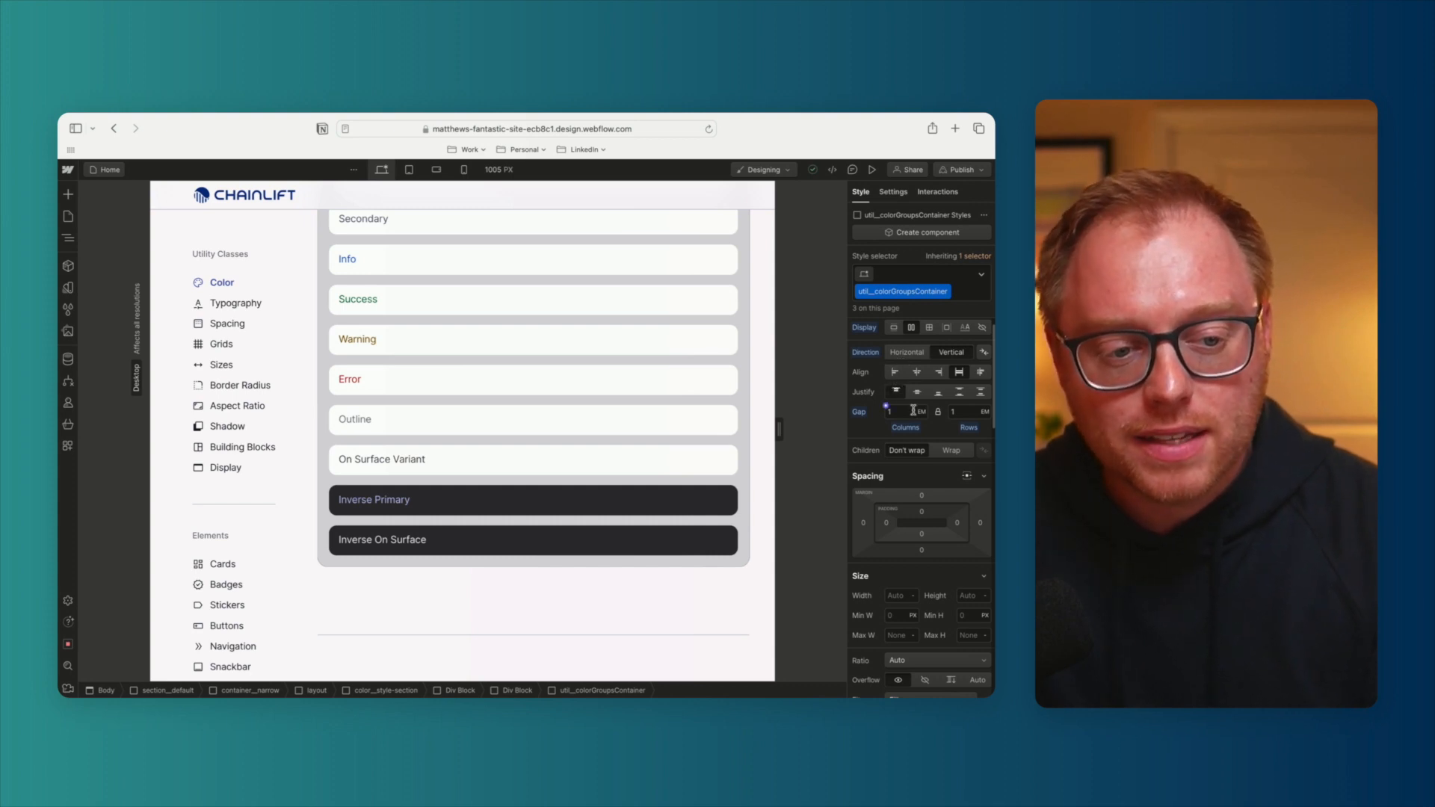
scroll(917, 397, down, 5)
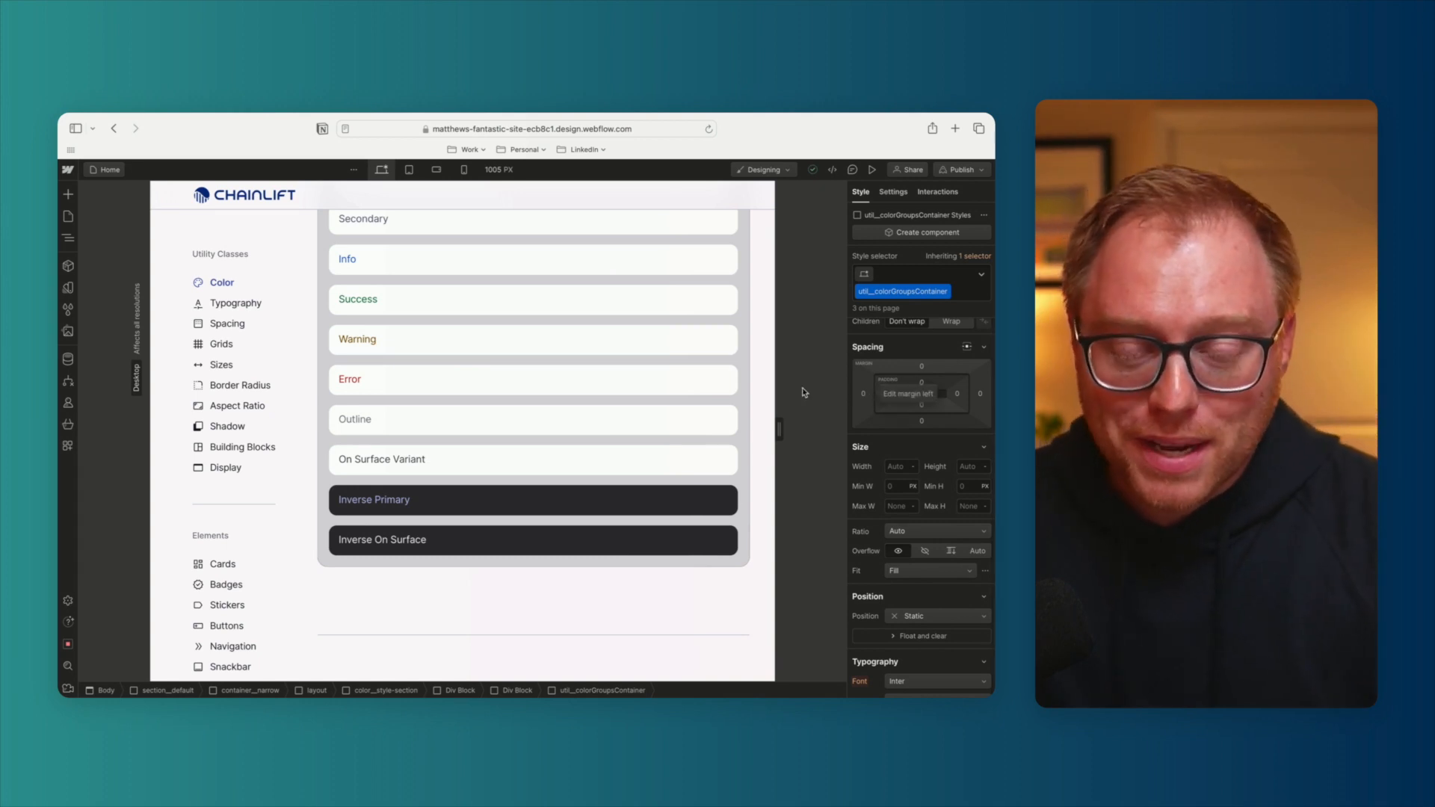
Review the Typography examples and the margin utility classes in the Spacing section
scroll(680, 382, down, 10)
scroll(440, 423, down, 15)
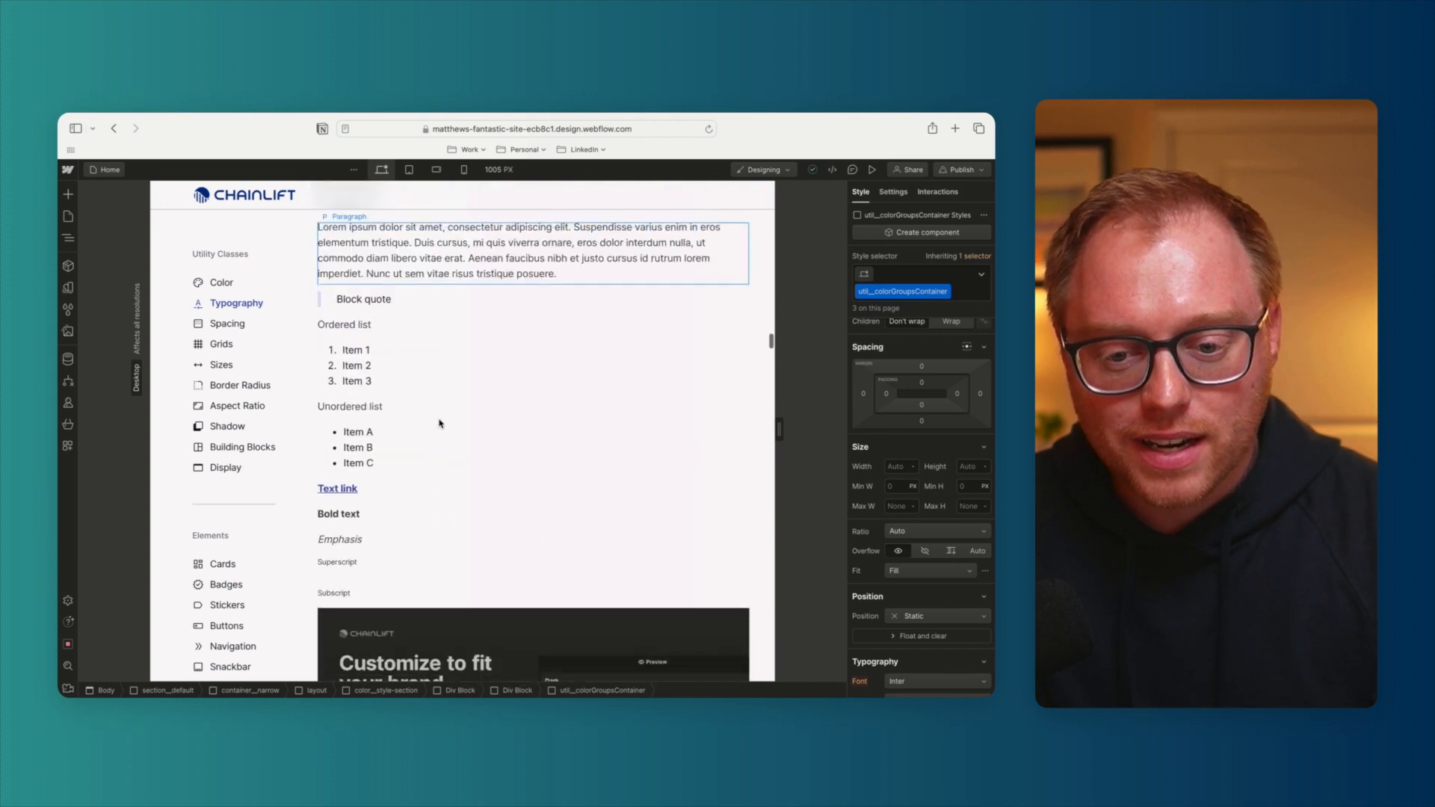
scroll(441, 423, down, 15)
scroll(476, 479, down, 12)
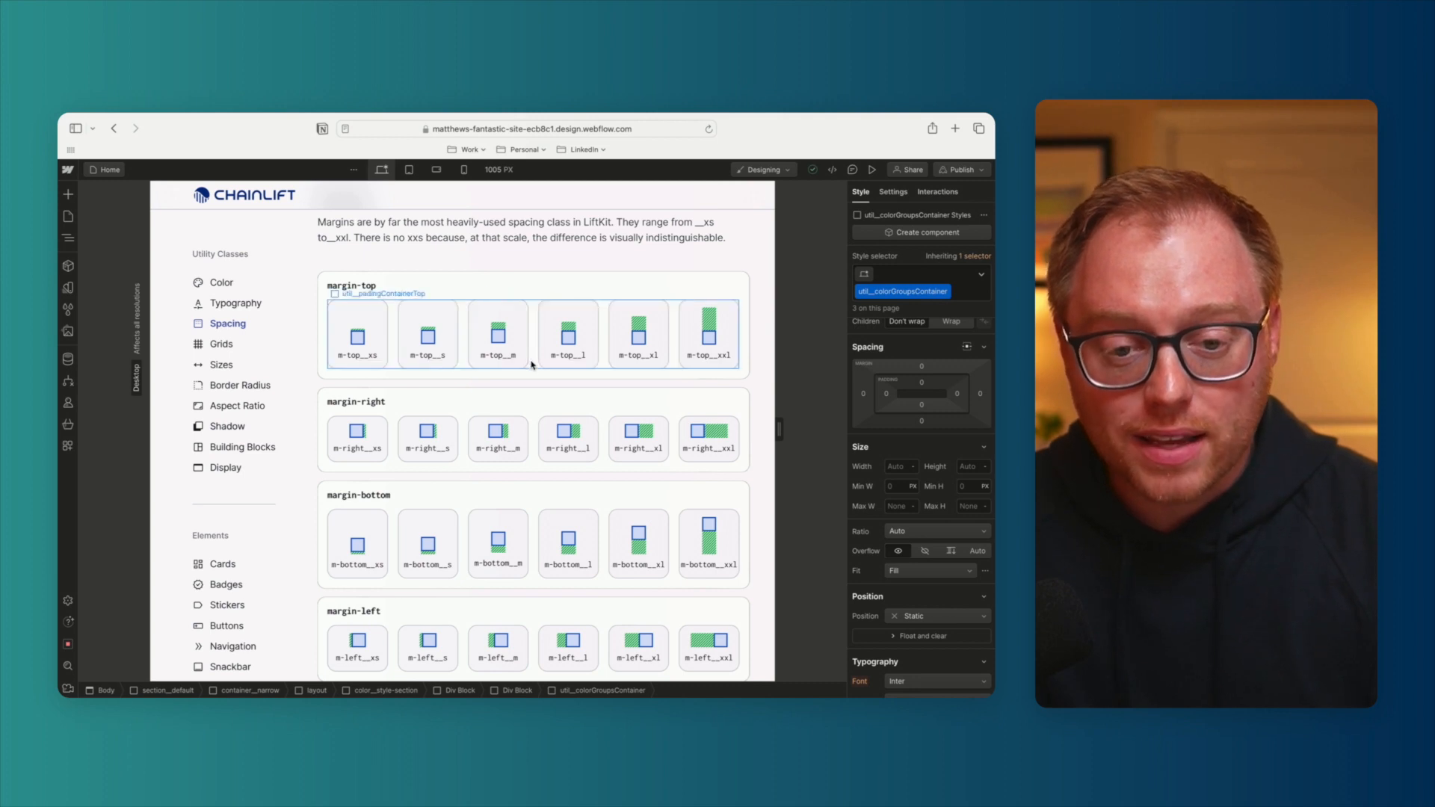
Inspect the spacing, typography, background and border styles on the m-top__xl label in the margin-top group
click(647, 358)
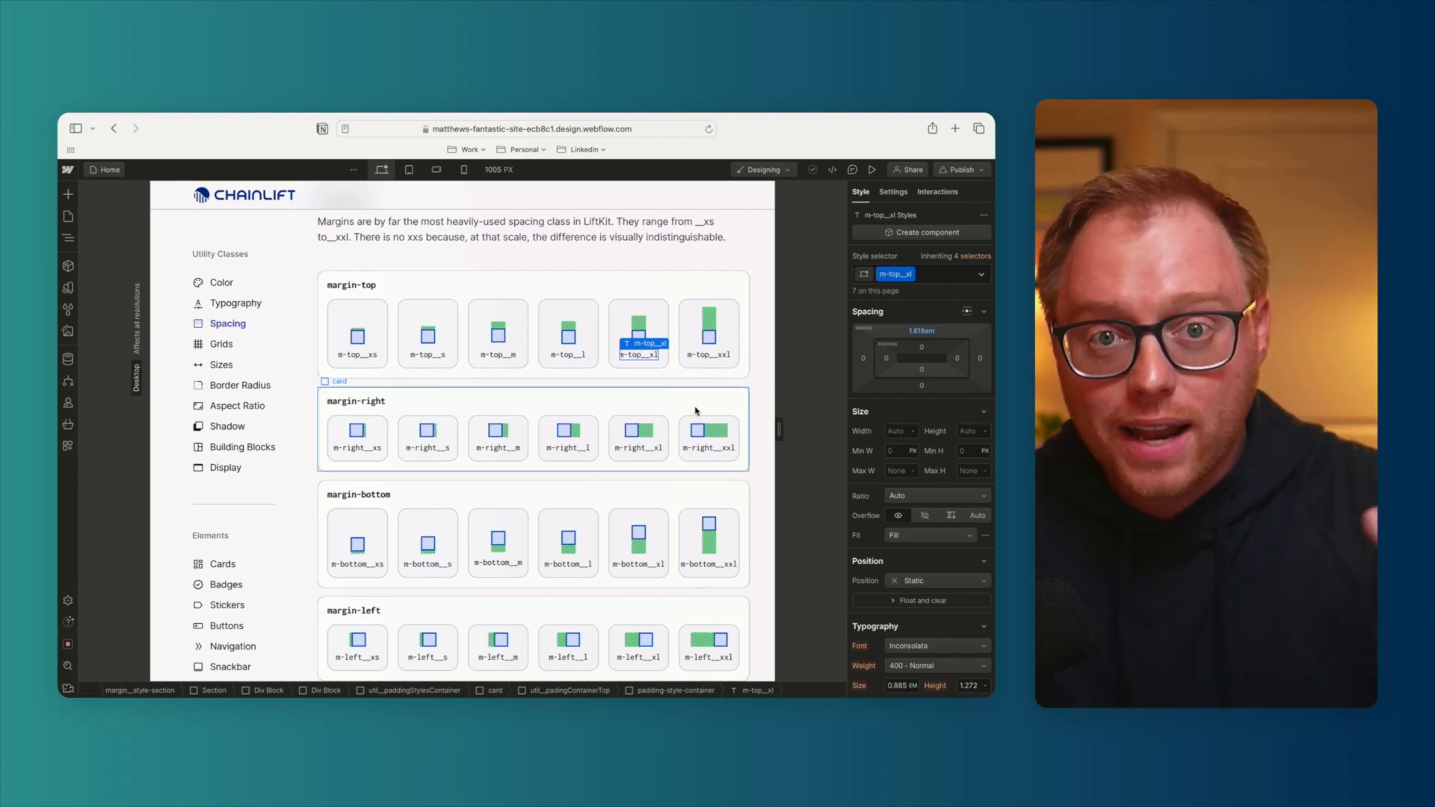
scroll(878, 447, down, 5)
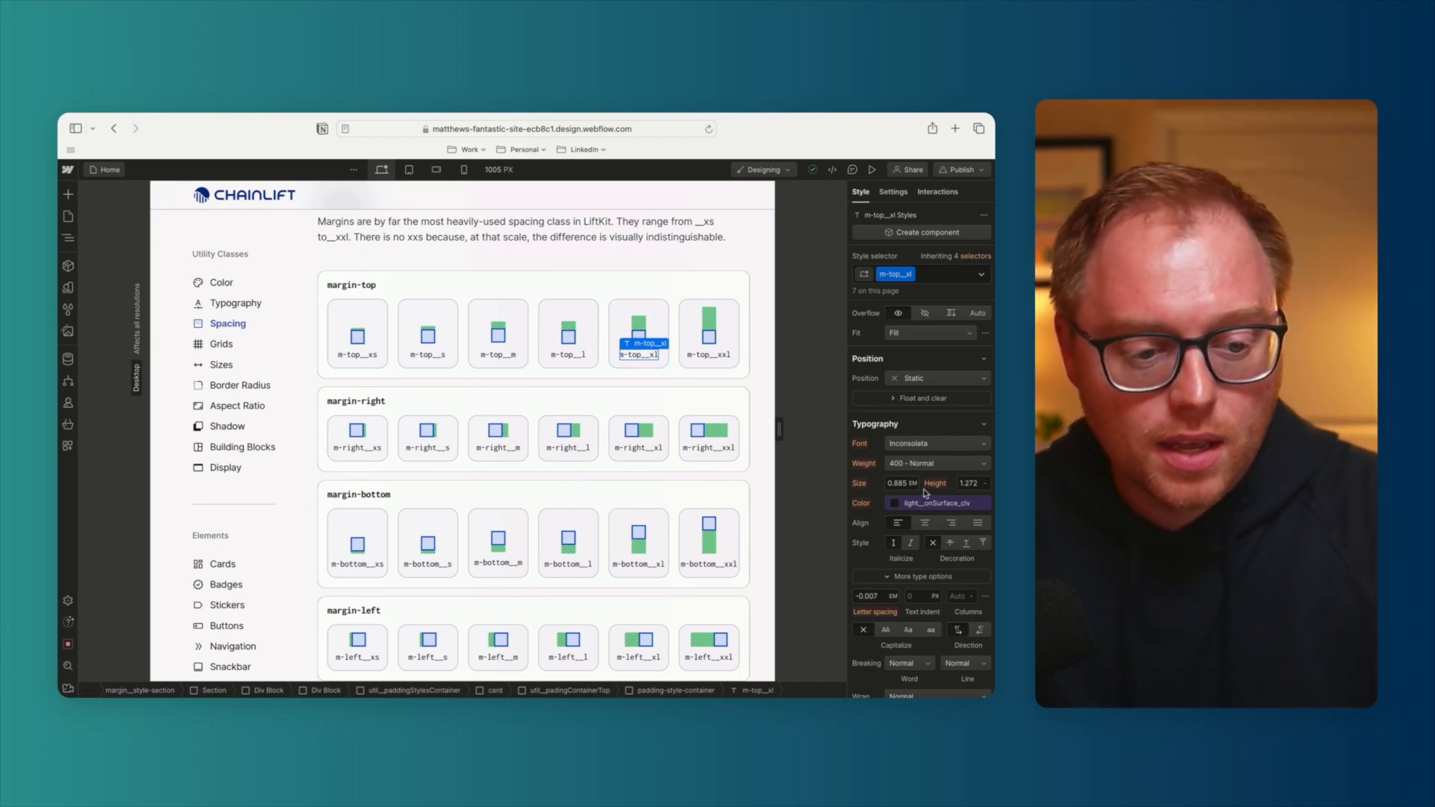
scroll(897, 440, down, 3)
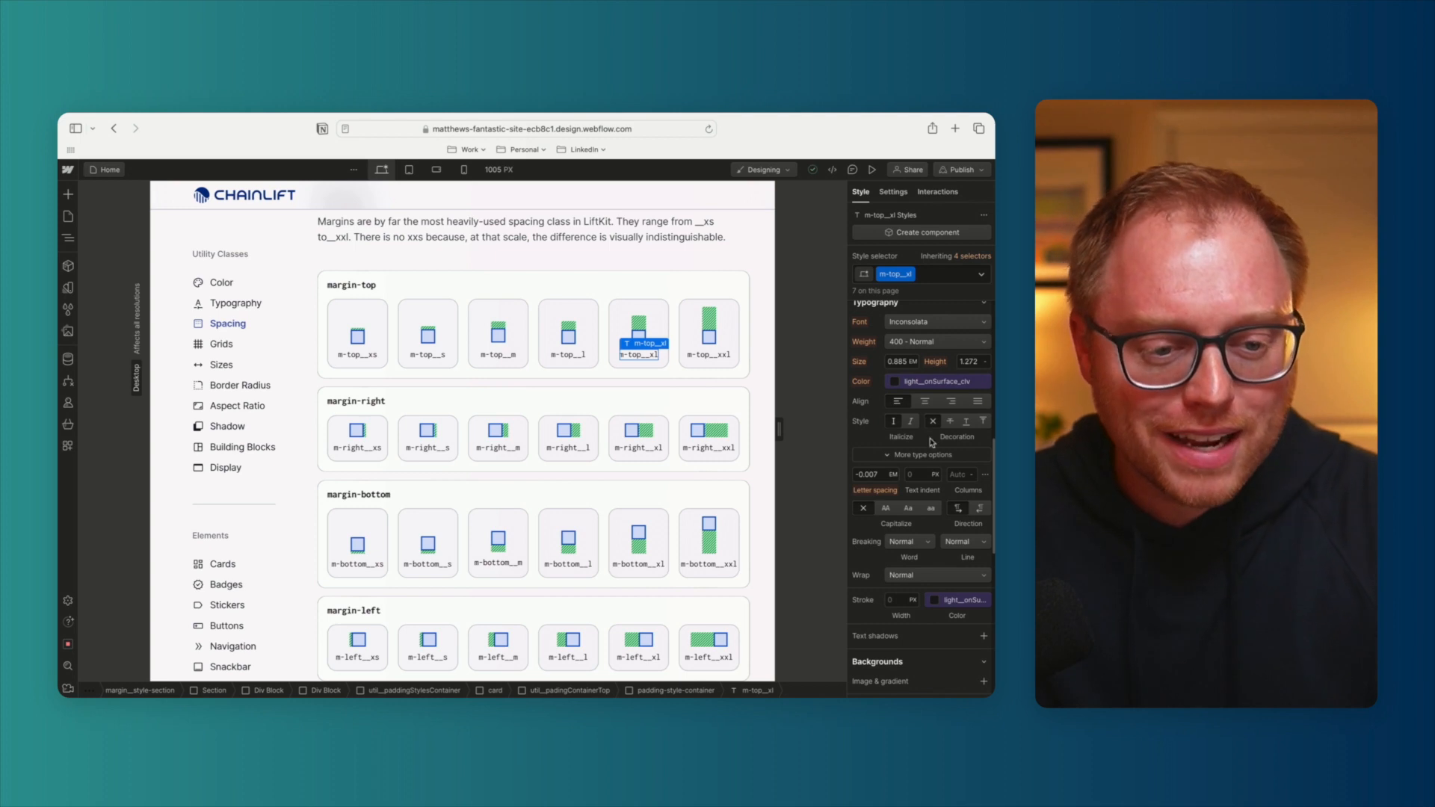
scroll(924, 449, down, 5)
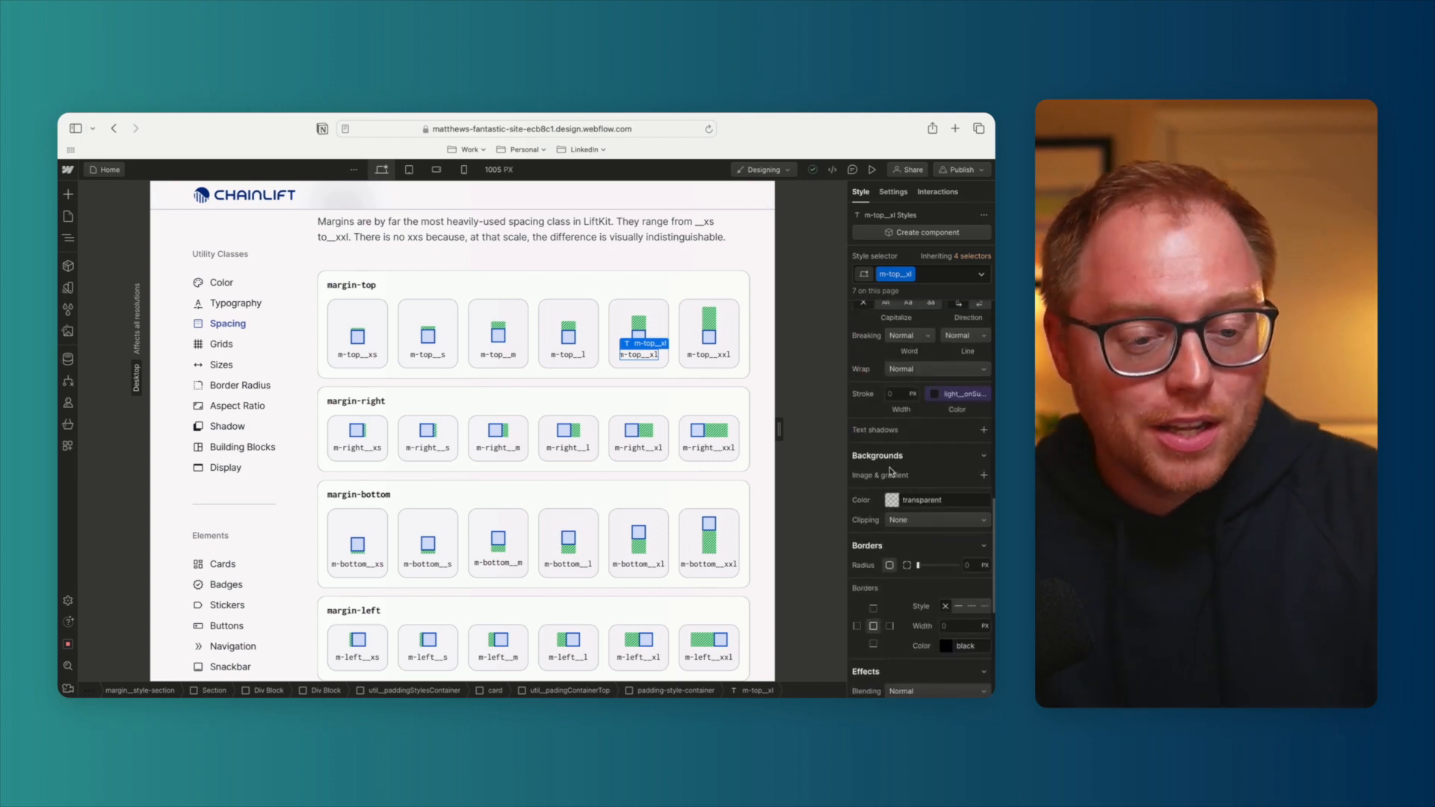
Examine the remaining border and effects styles of the m-top__xl label, along with the other margin utility class groups
scroll(914, 492, down, 2)
scroll(905, 564, down, 5)
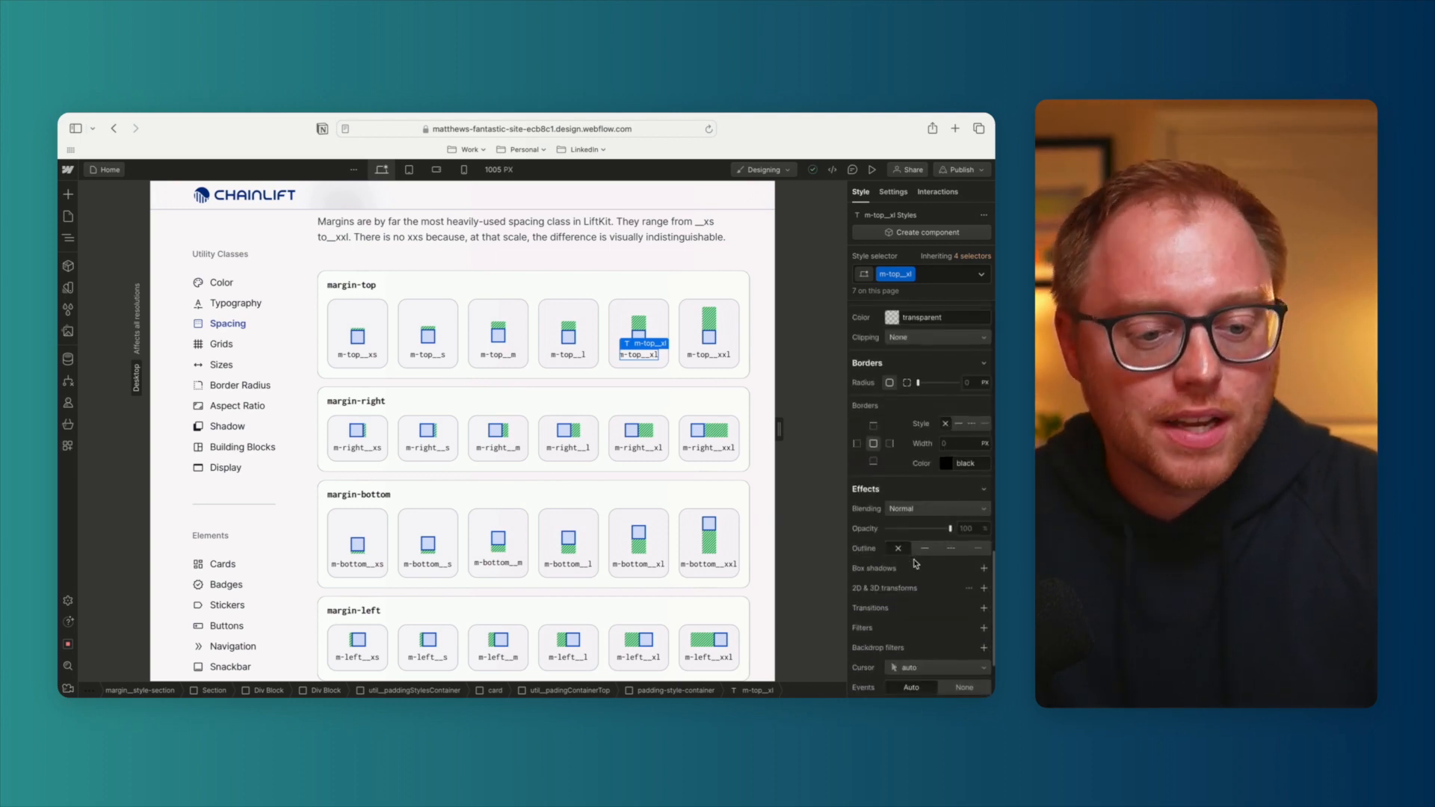
scroll(883, 541, up, 2)
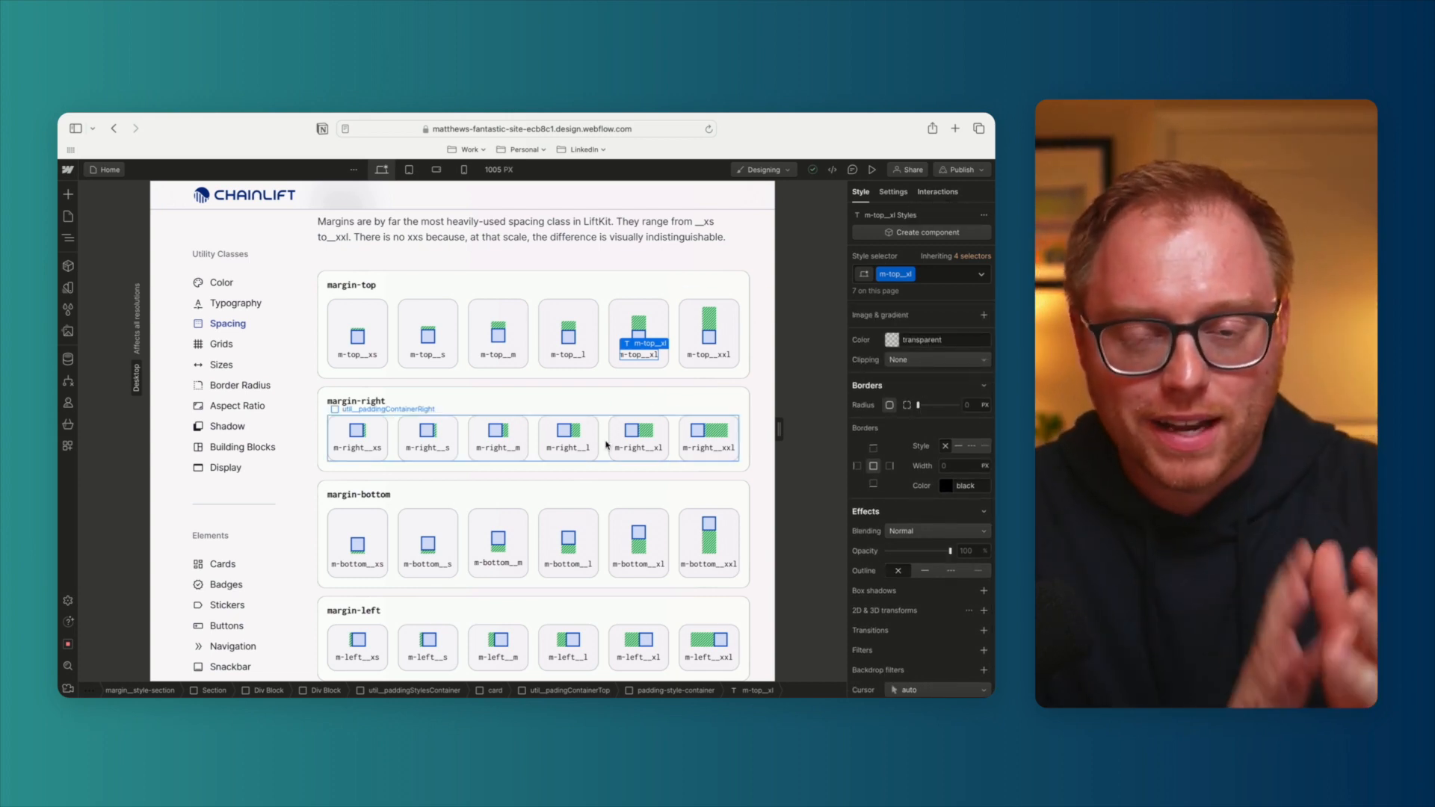
scroll(535, 544, down, 2)
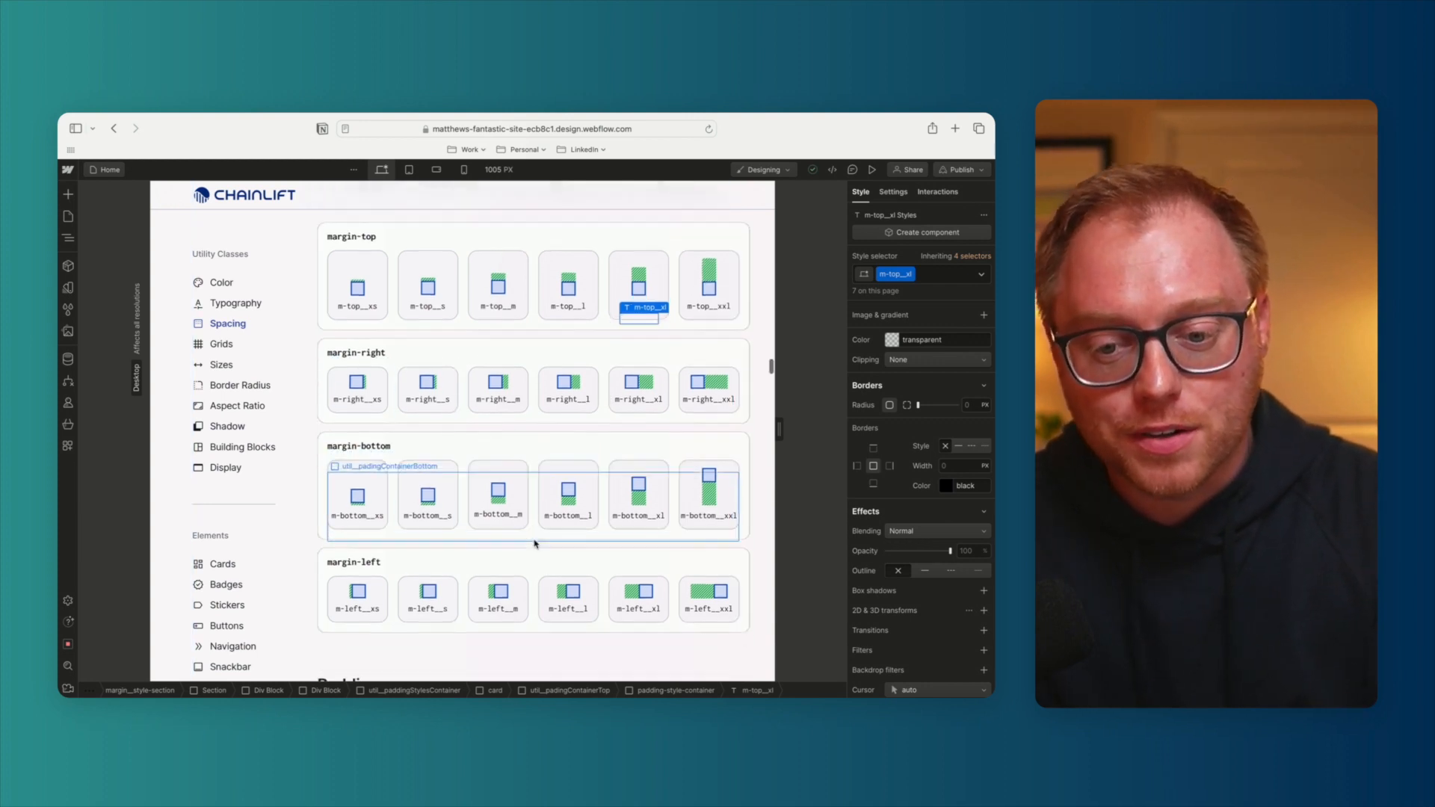
scroll(536, 545, down, 1)
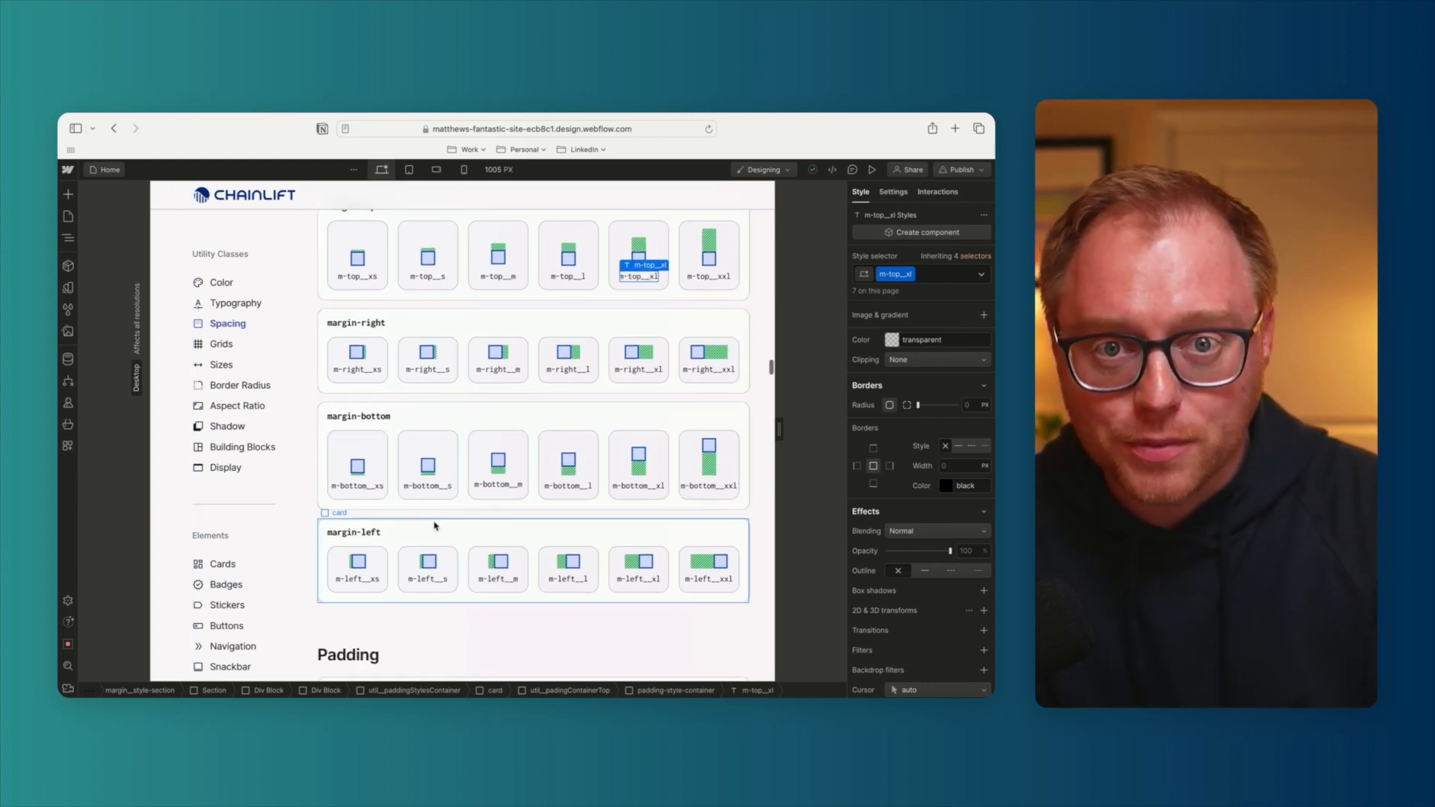
click(937, 194)
click(861, 193)
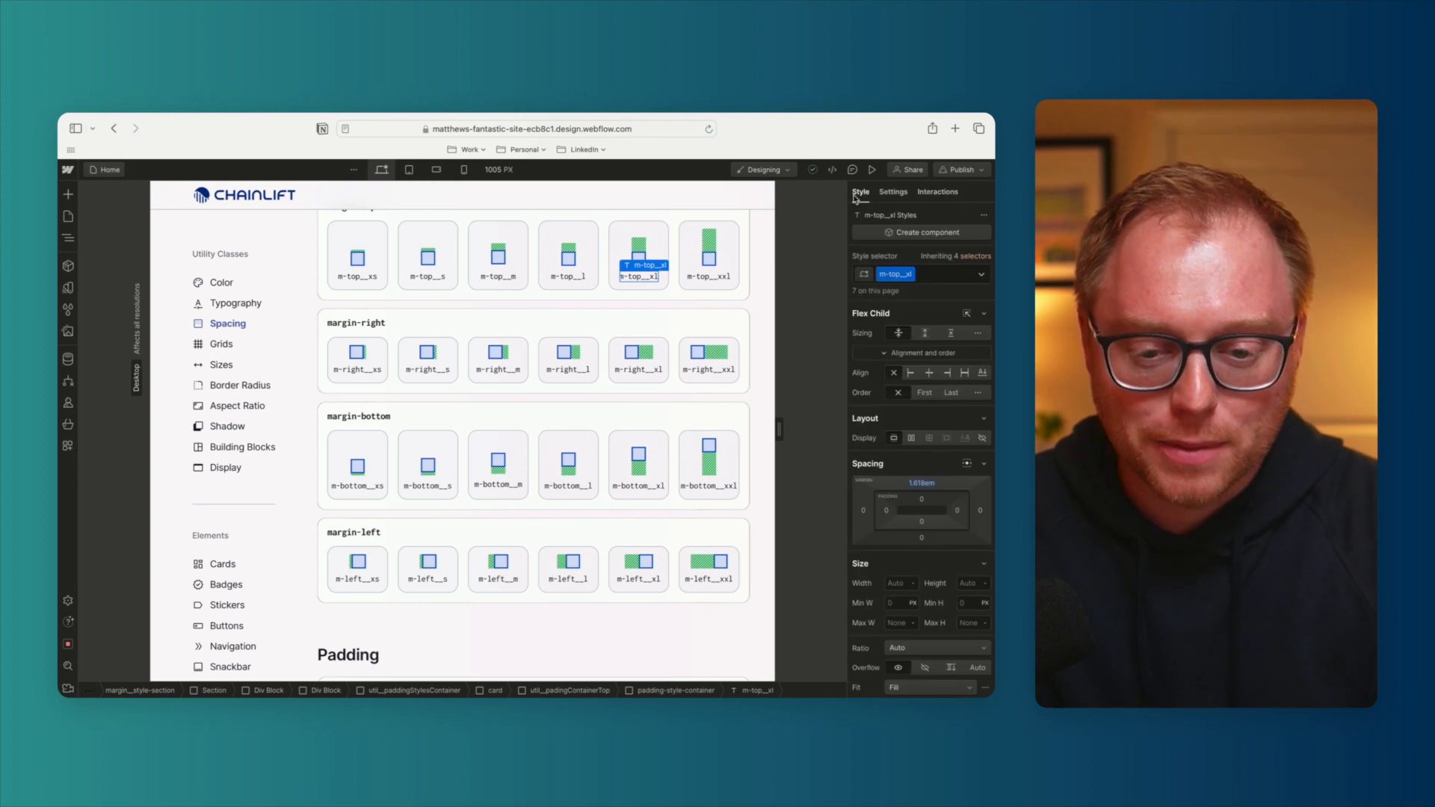
Inspect the section__default styles and review the Typography samples and the light color utility classes in the Color section
scroll(449, 419, down, 10)
scroll(381, 457, up, 15)
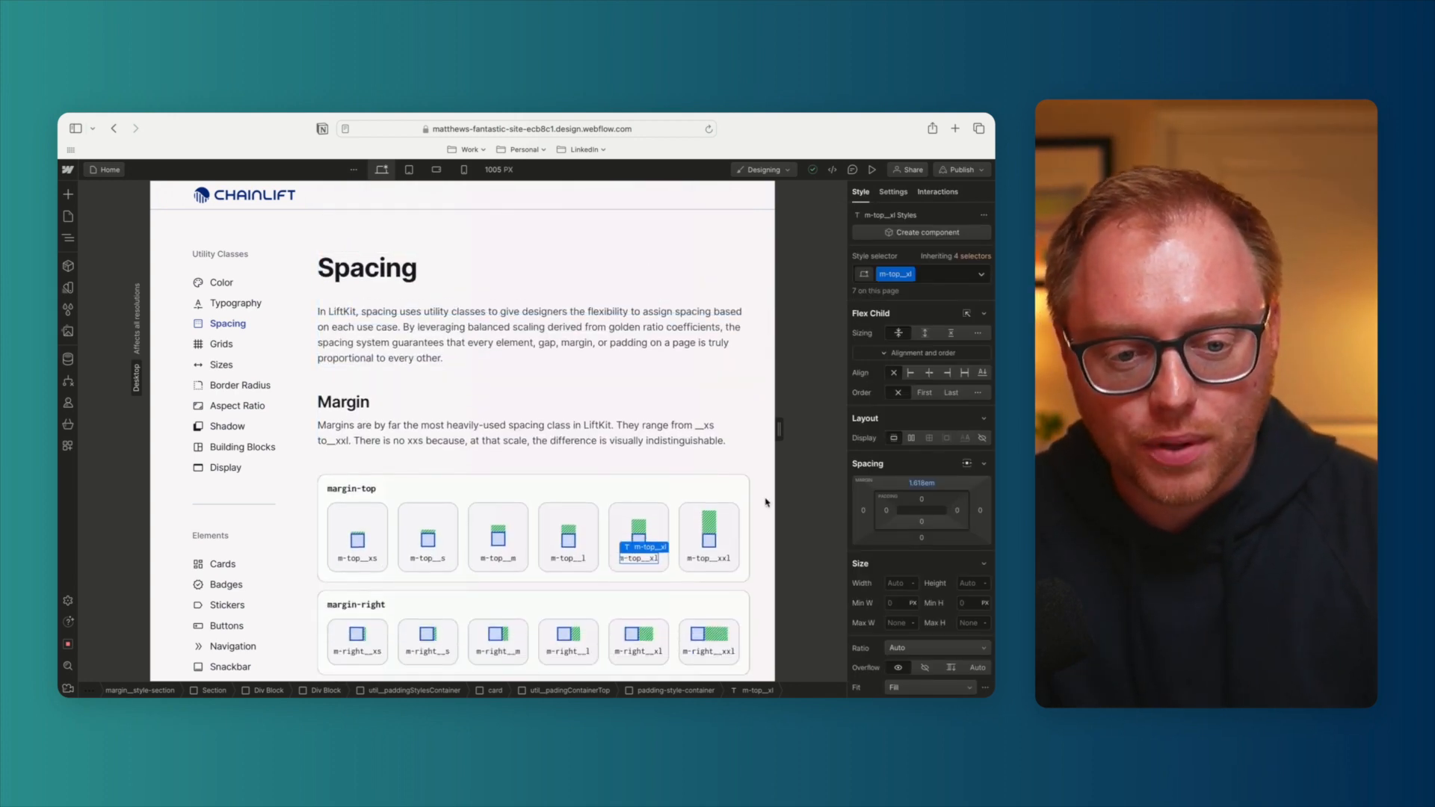
click(757, 422)
scroll(747, 403, up, 15)
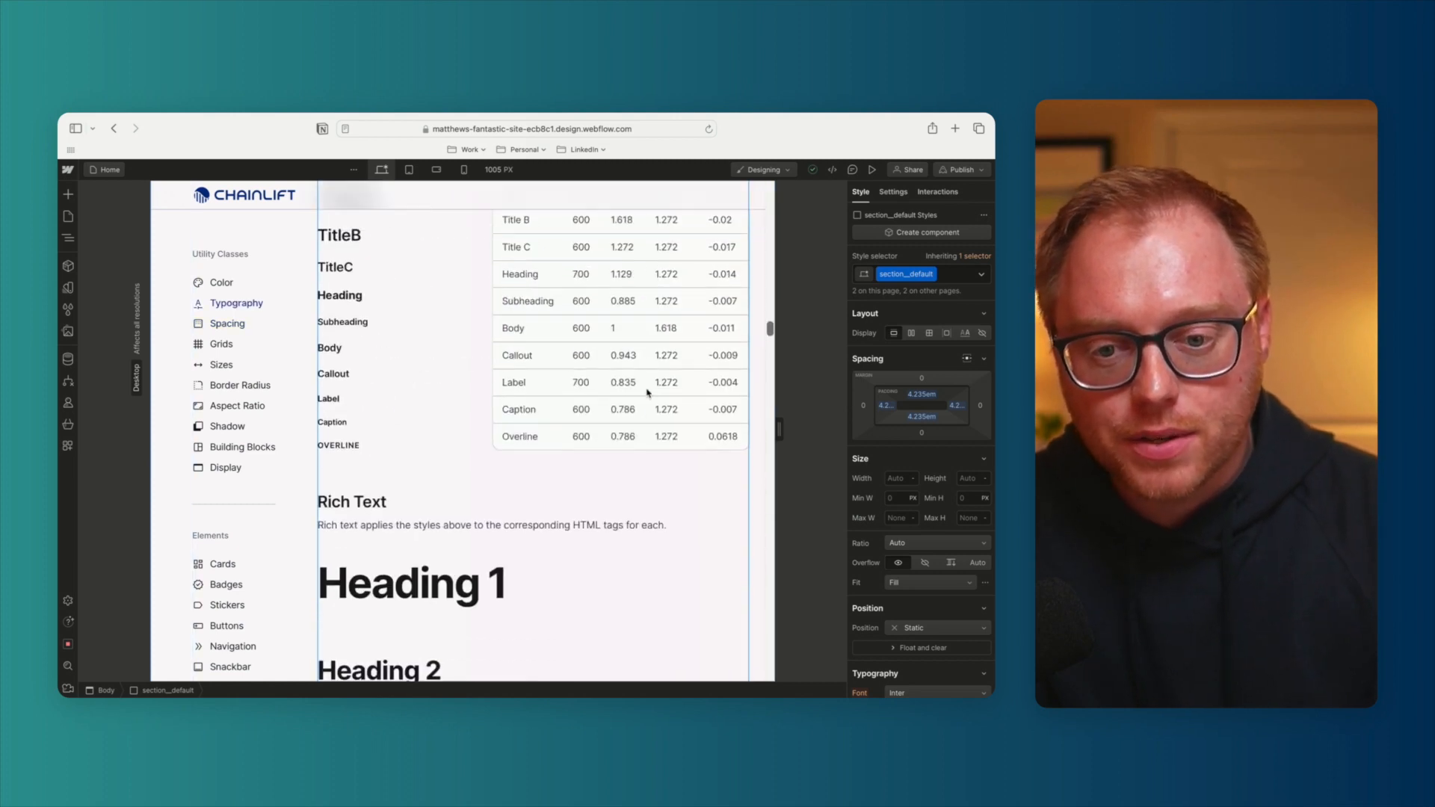
scroll(647, 392, up, 20)
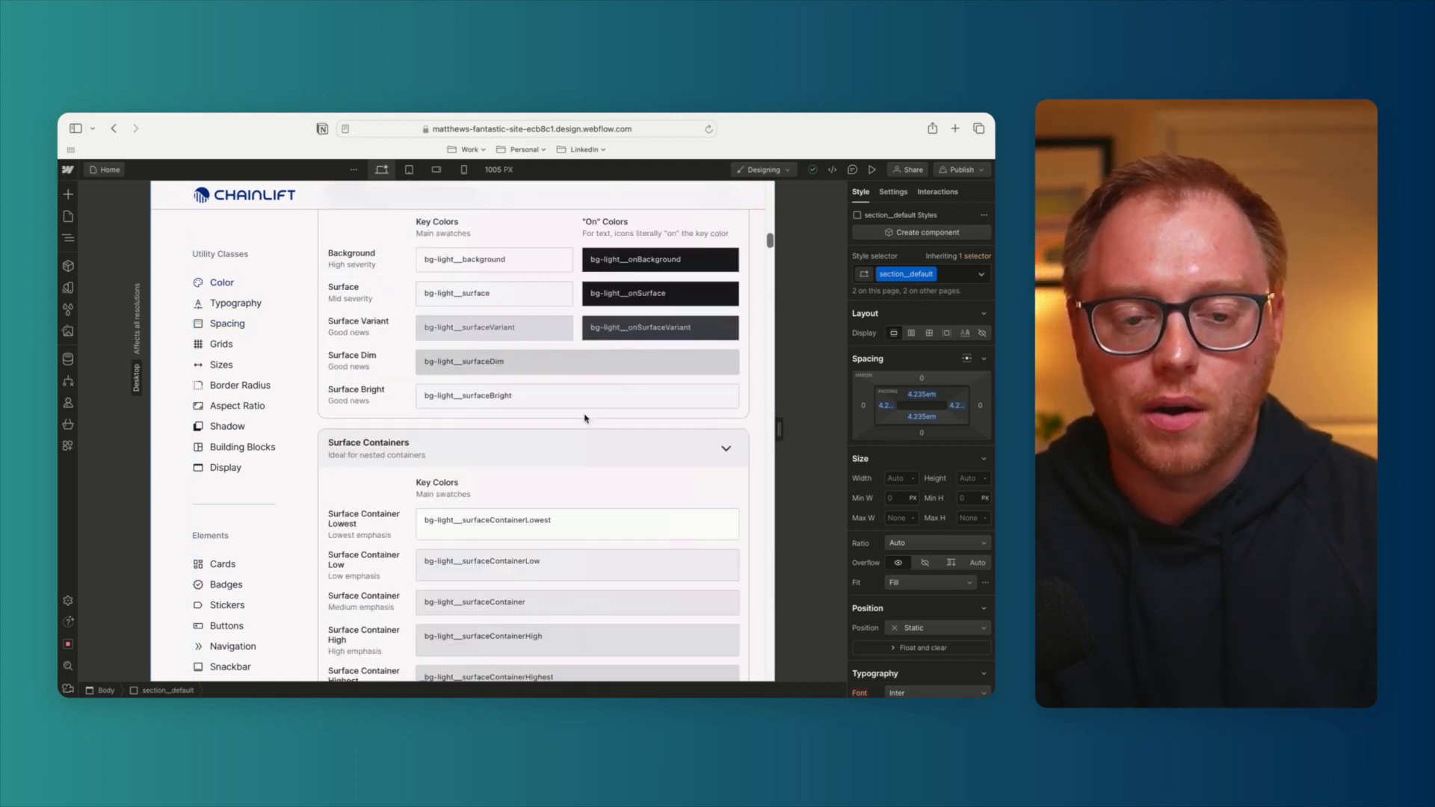
scroll(586, 418, up, 15)
scroll(585, 418, down, 5)
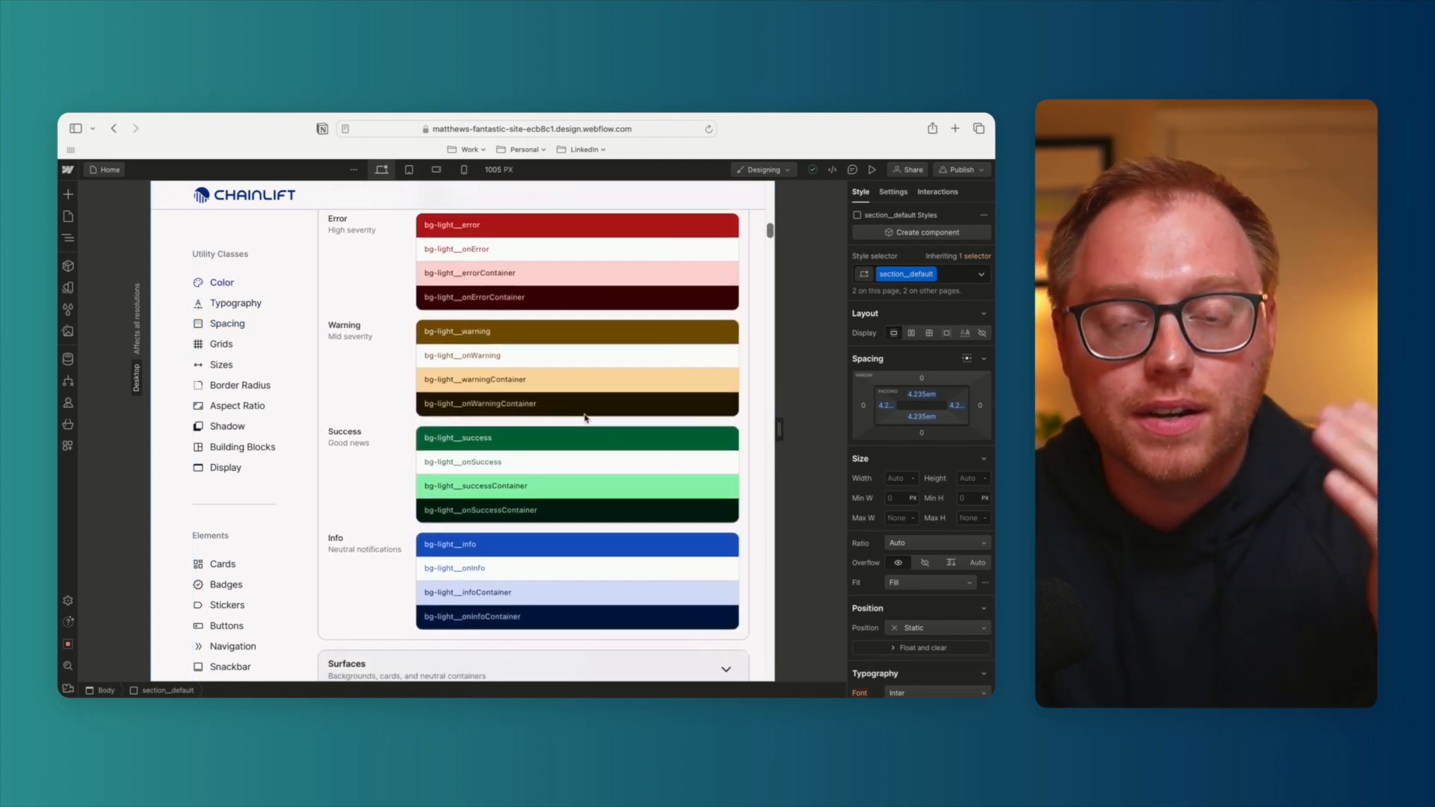
scroll(585, 418, down, 1)
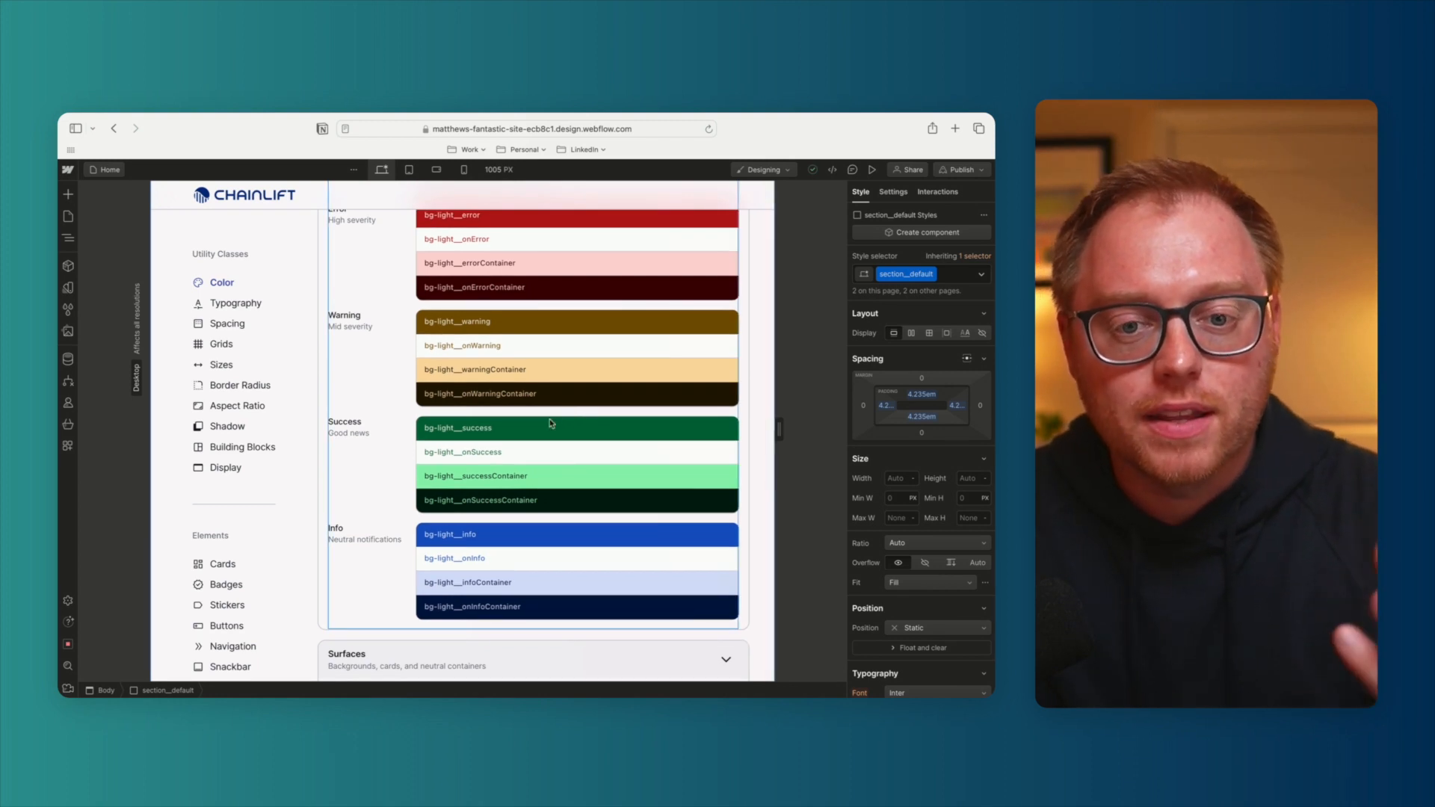
scroll(510, 440, down, 1)
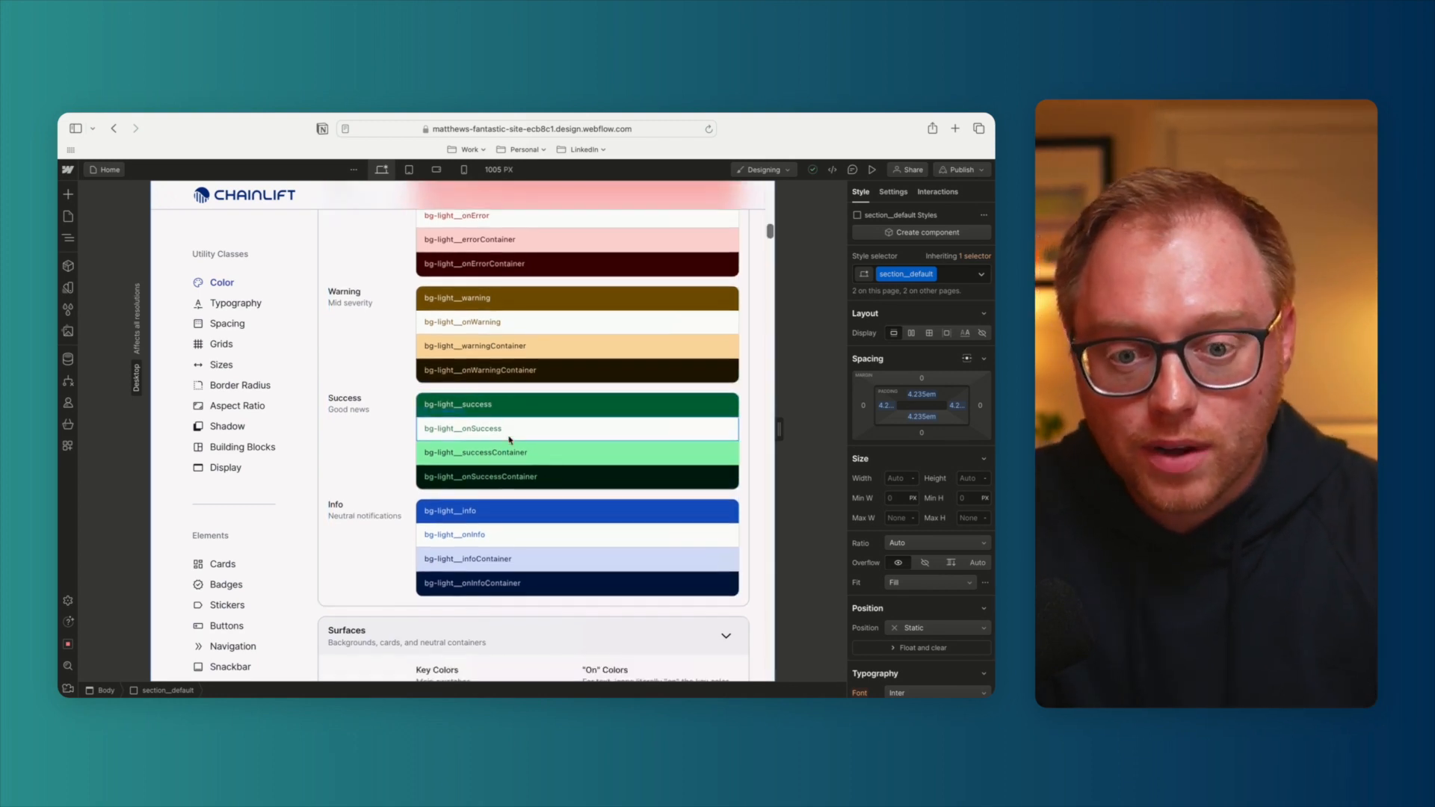
Check the page structure in the Navigator and inspect the spacing of the section__morePadding sample under Building Blocks
click(68, 239)
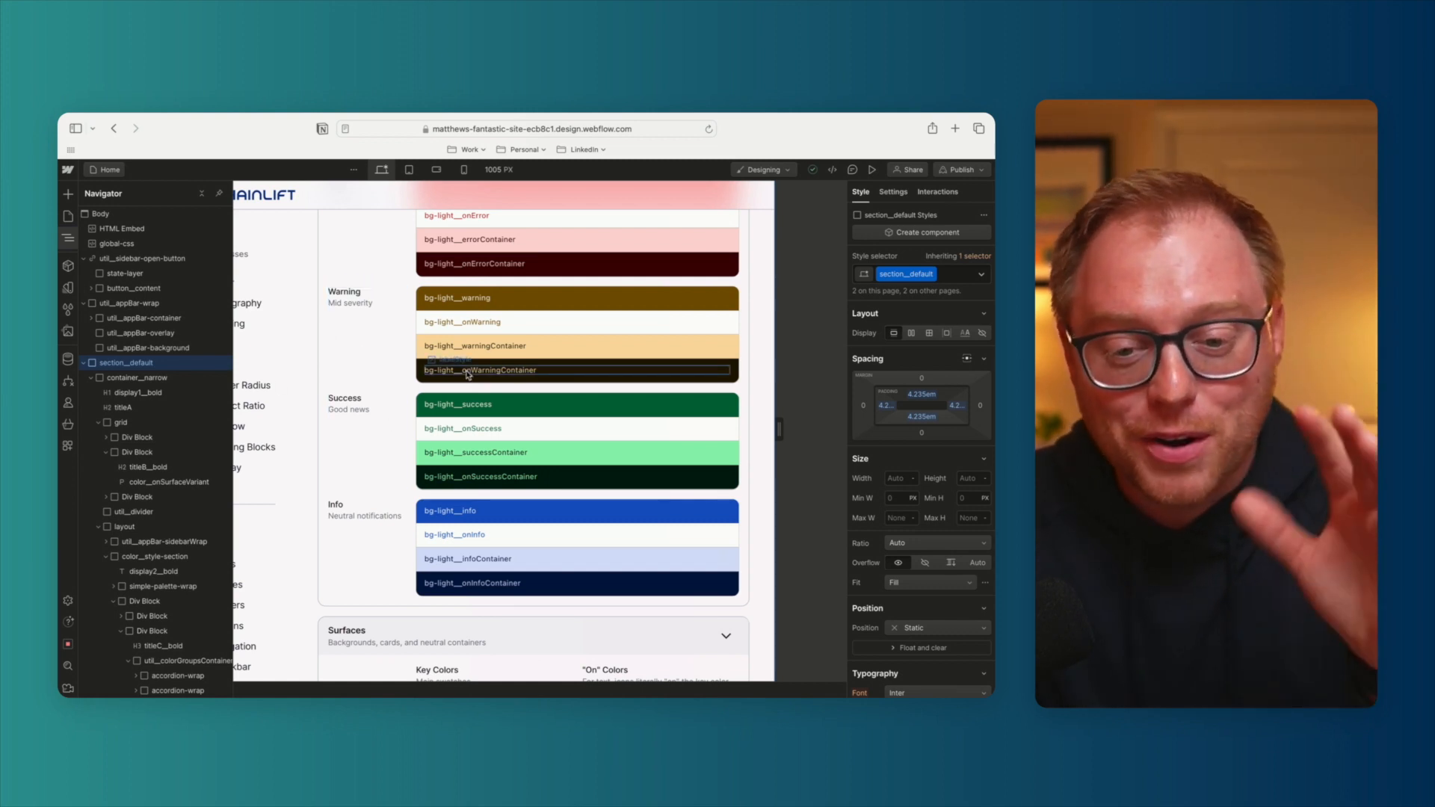
scroll(589, 458, down, 5)
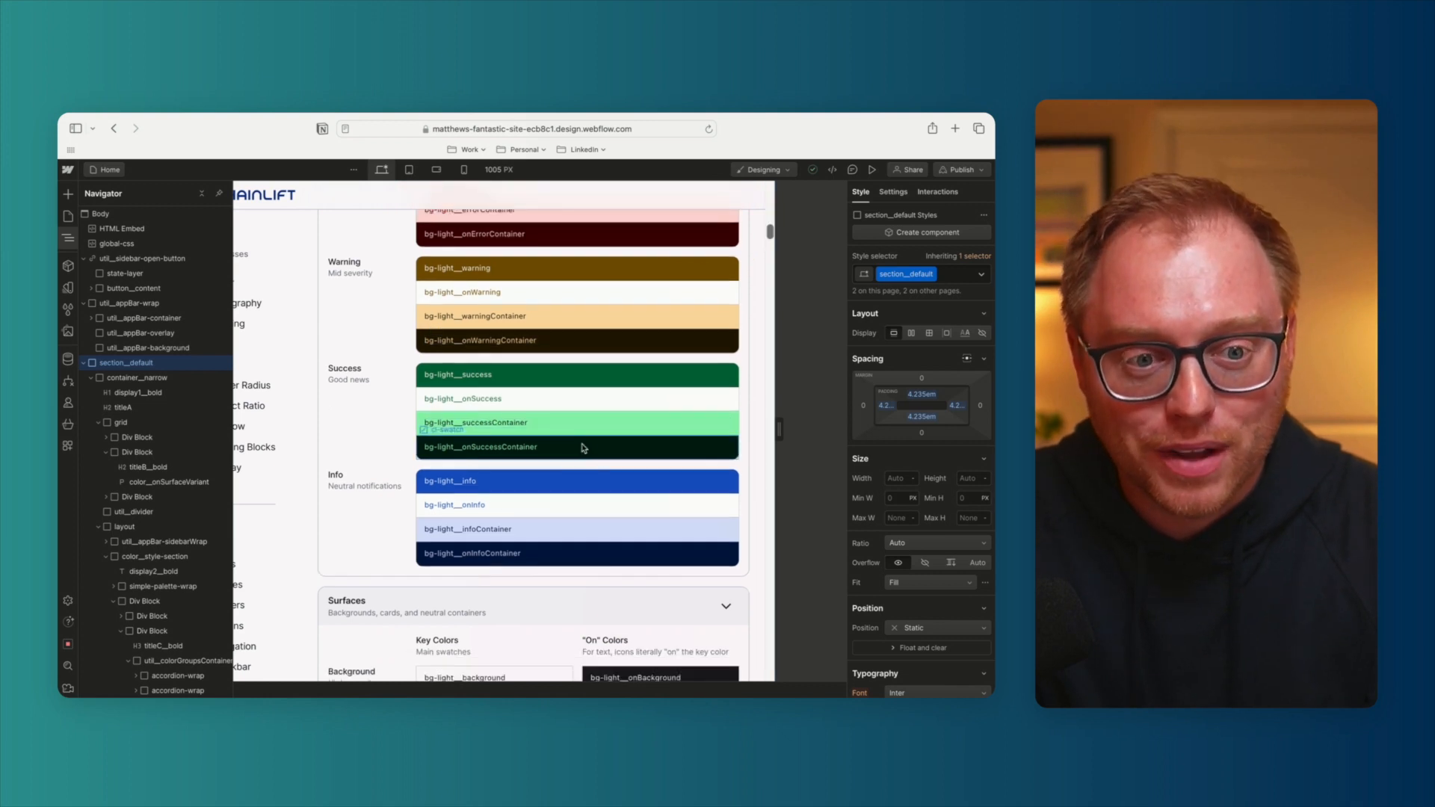
drag(774, 237, 761, 492)
scroll(705, 441, up, 10)
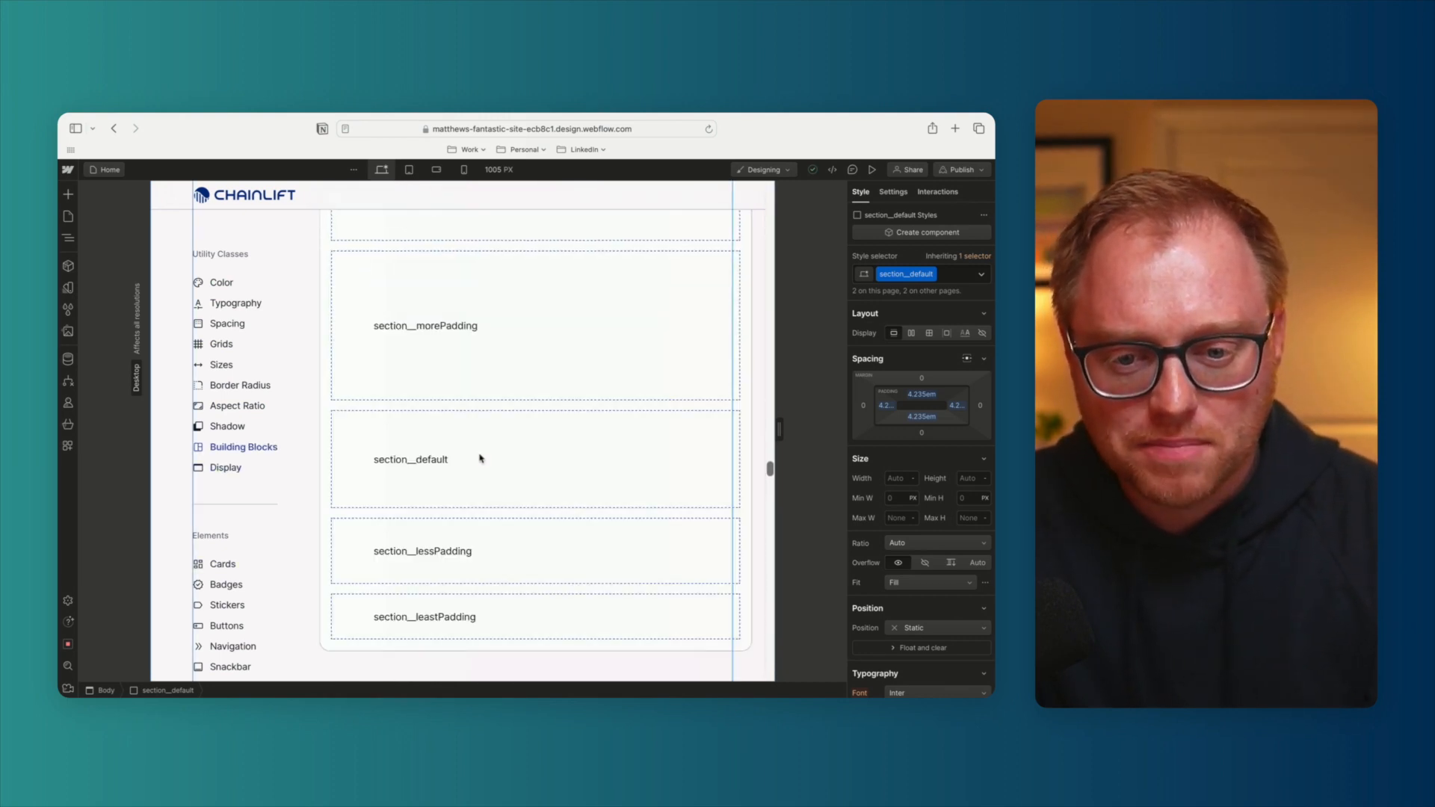
click(494, 397)
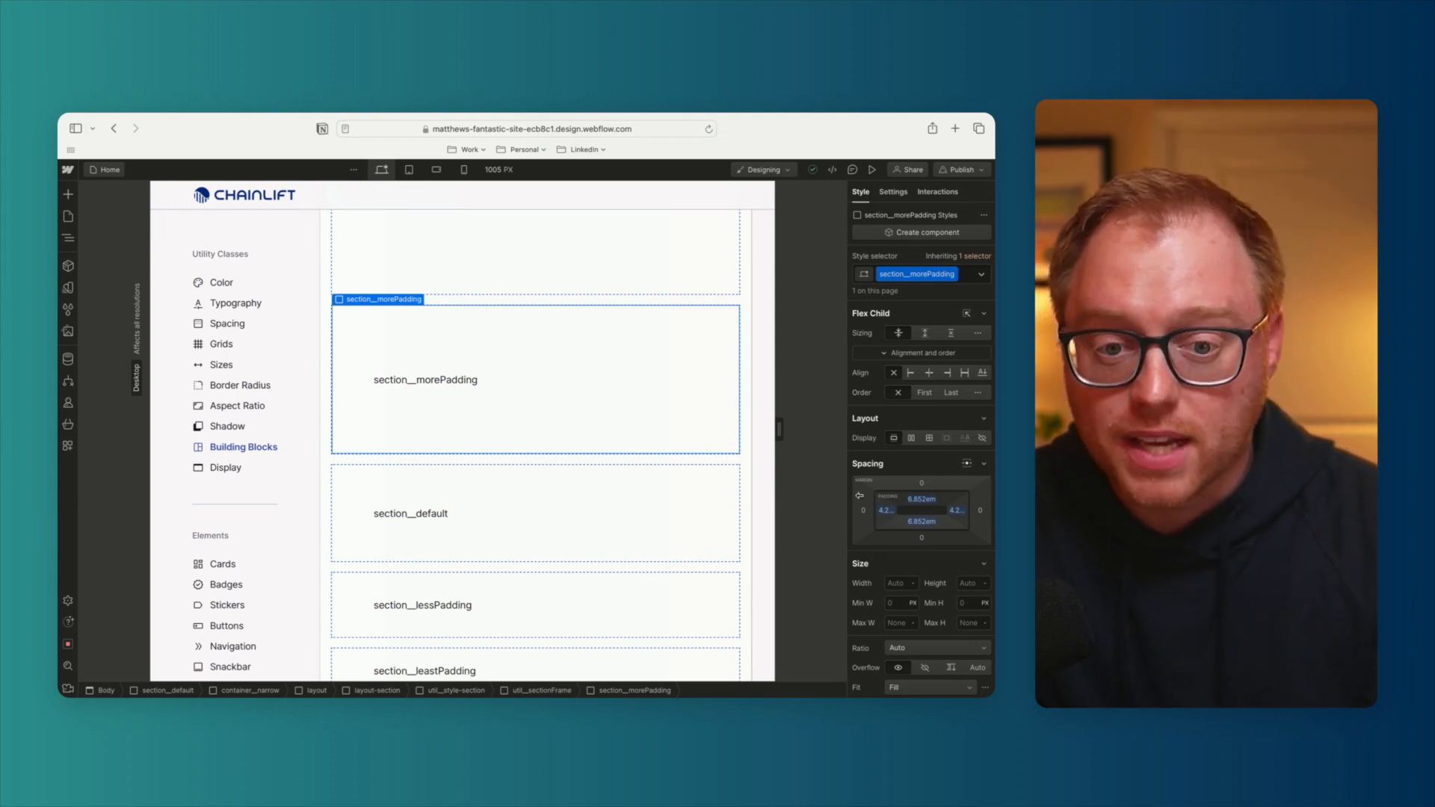
Review the Display classes and the Cards section's root classes, glossary and scale factor examples
scroll(538, 374, down, 10)
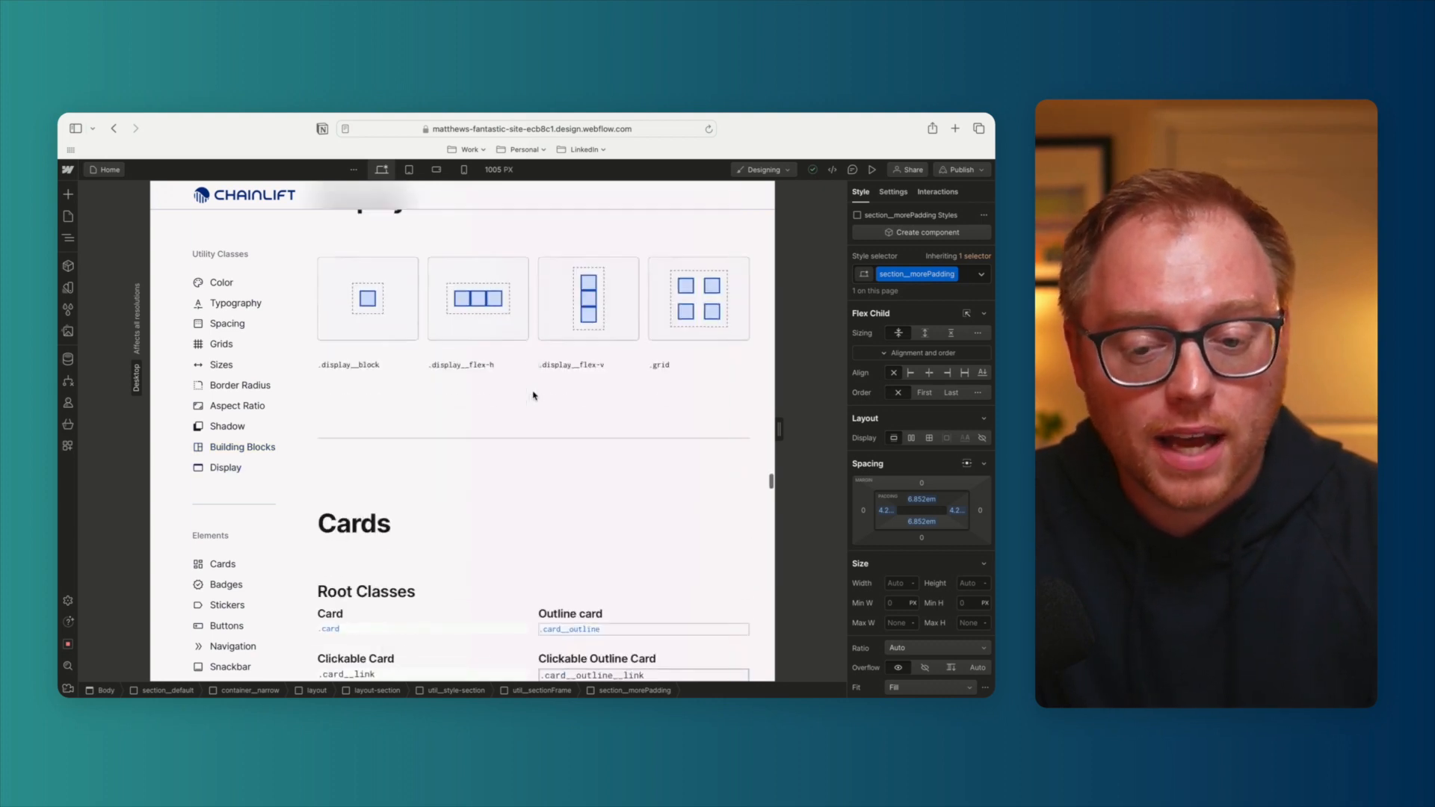
scroll(534, 395, down, 15)
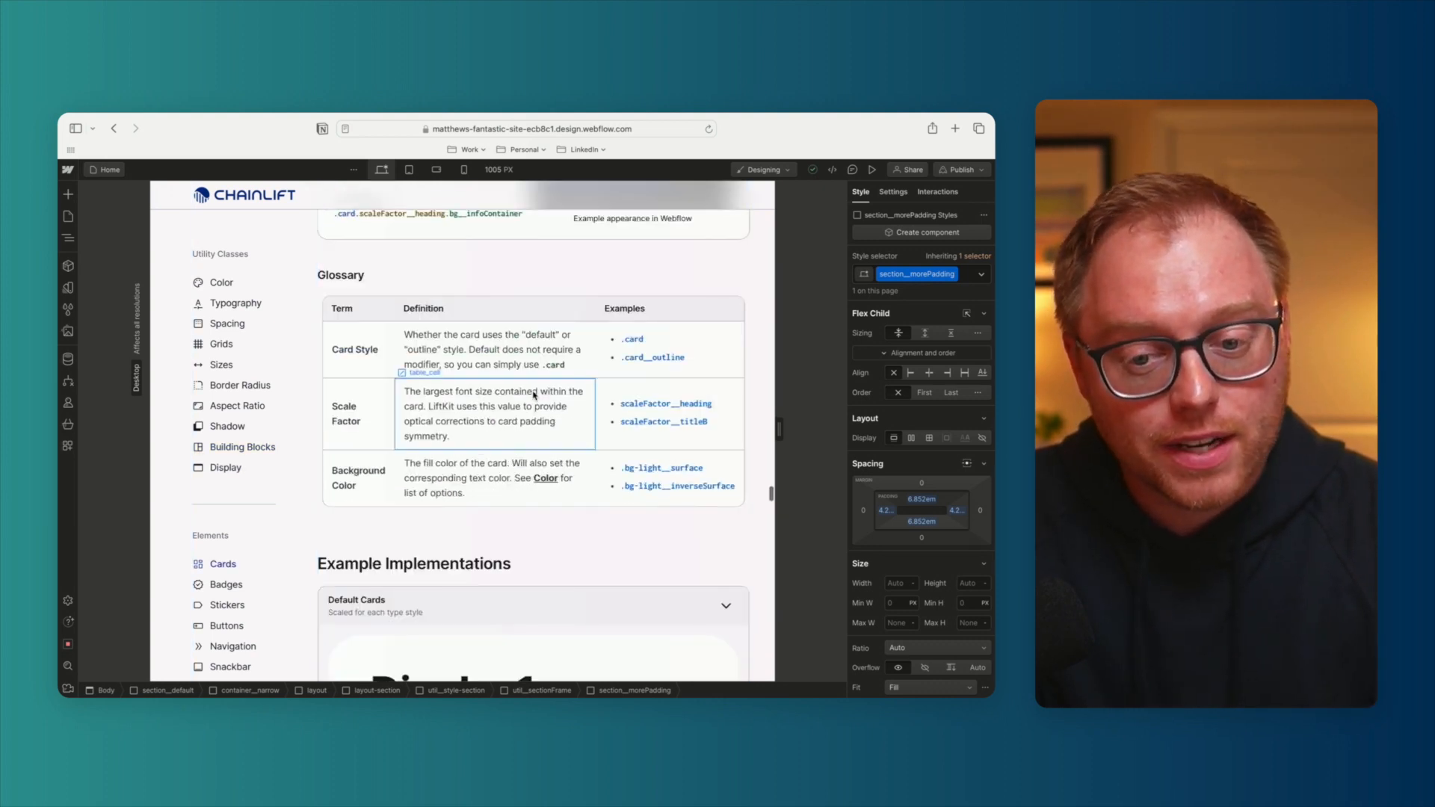
scroll(534, 396, down, 5)
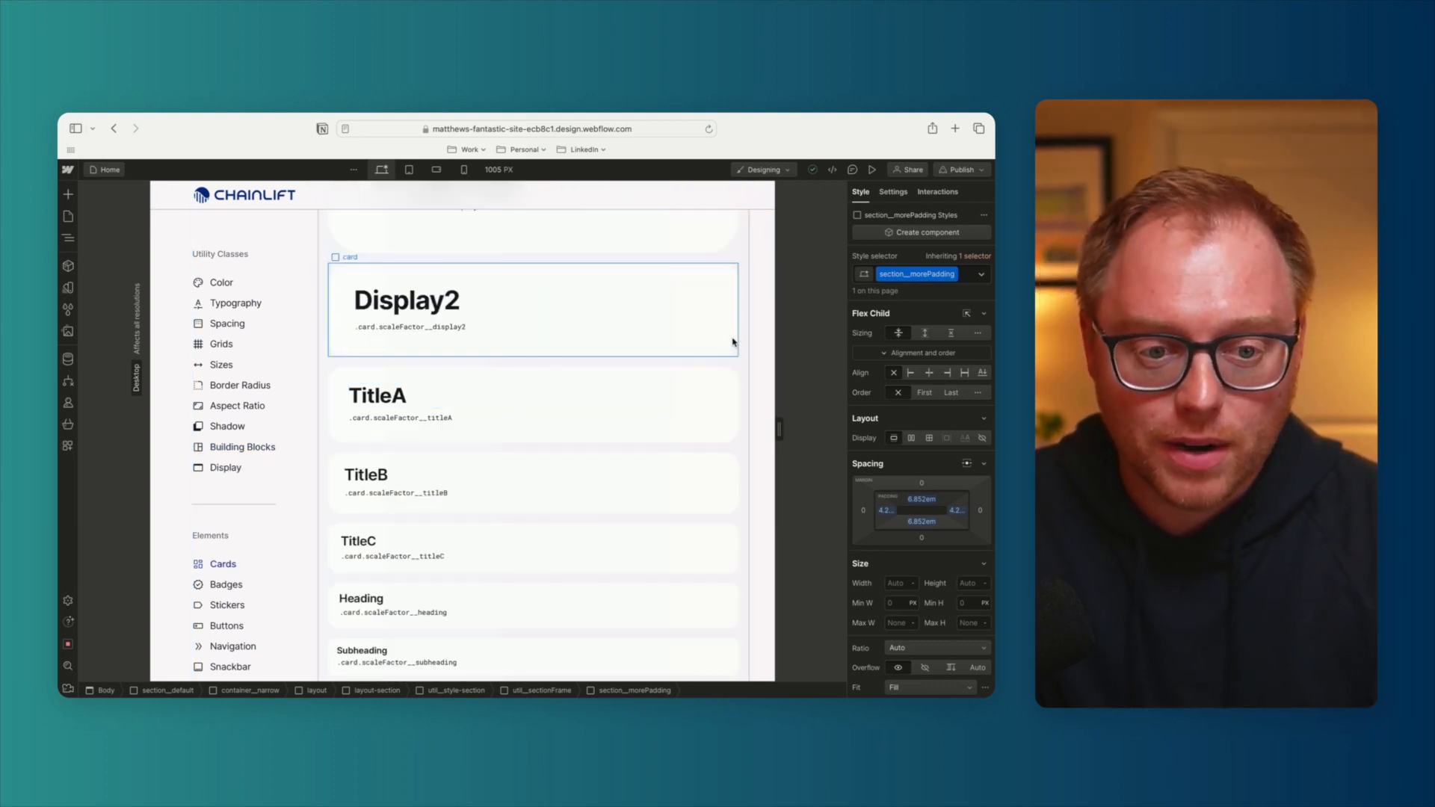
scroll(654, 375, down, 2)
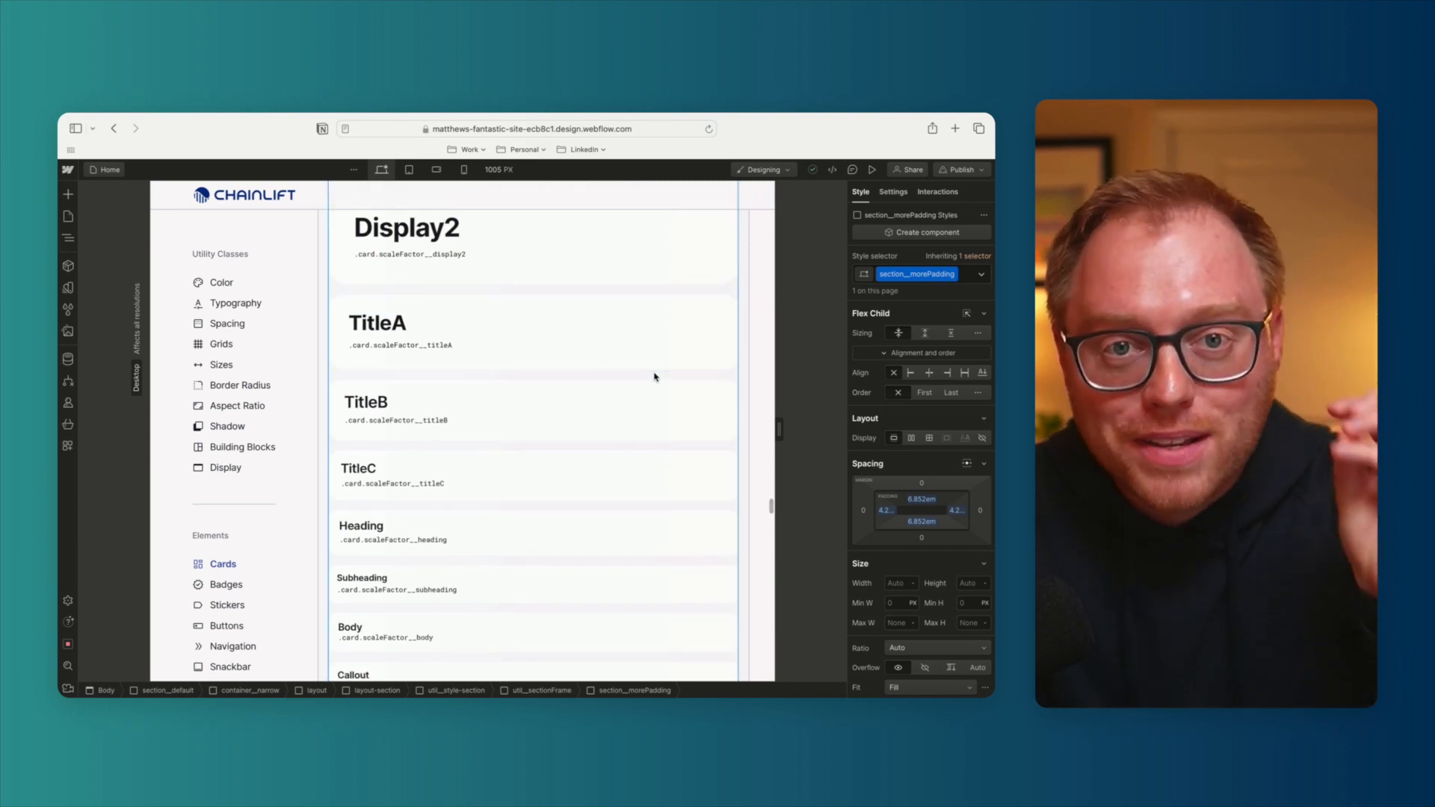
scroll(654, 377, down, 20)
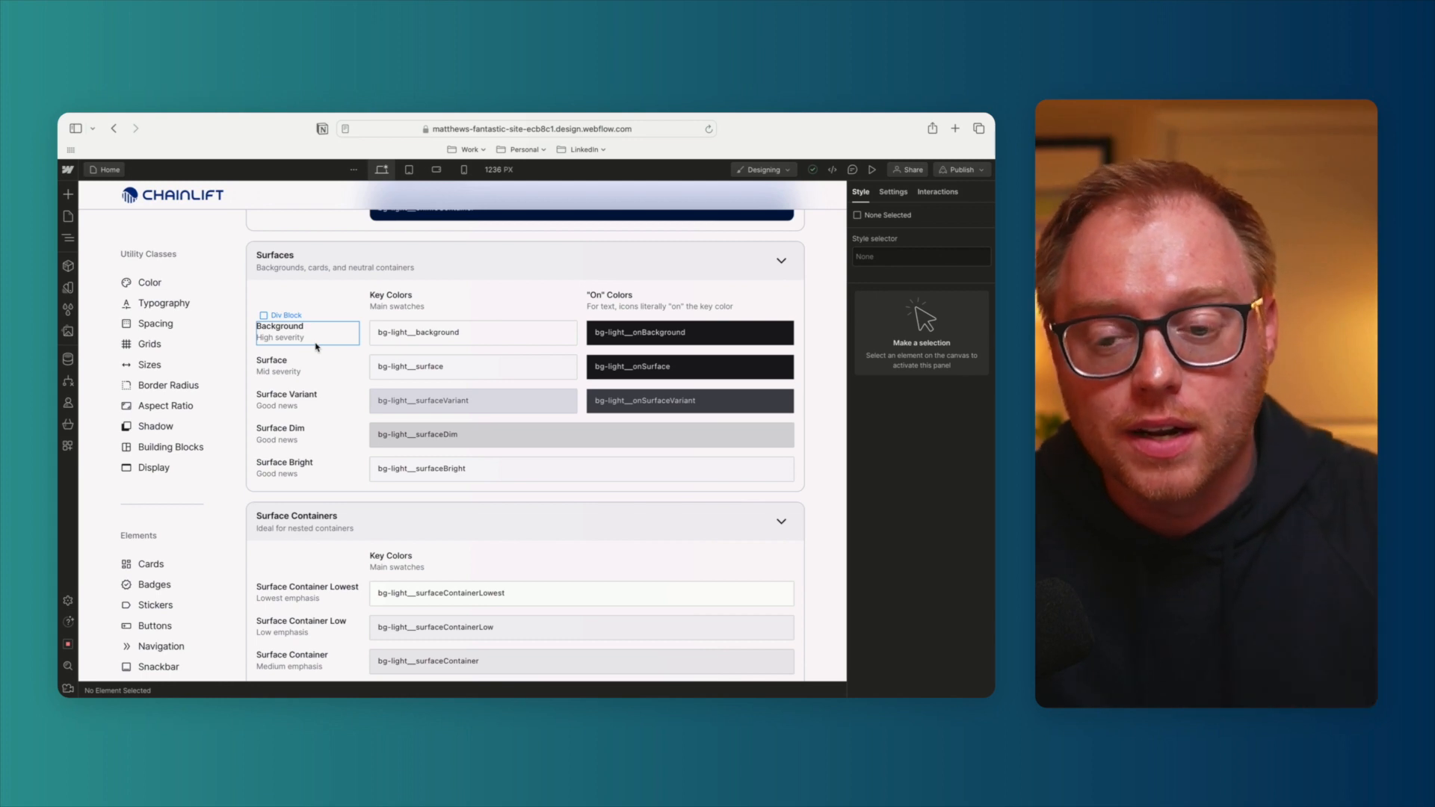
Create a new static page named About with the slug about, no parent folder and public access
click(69, 219)
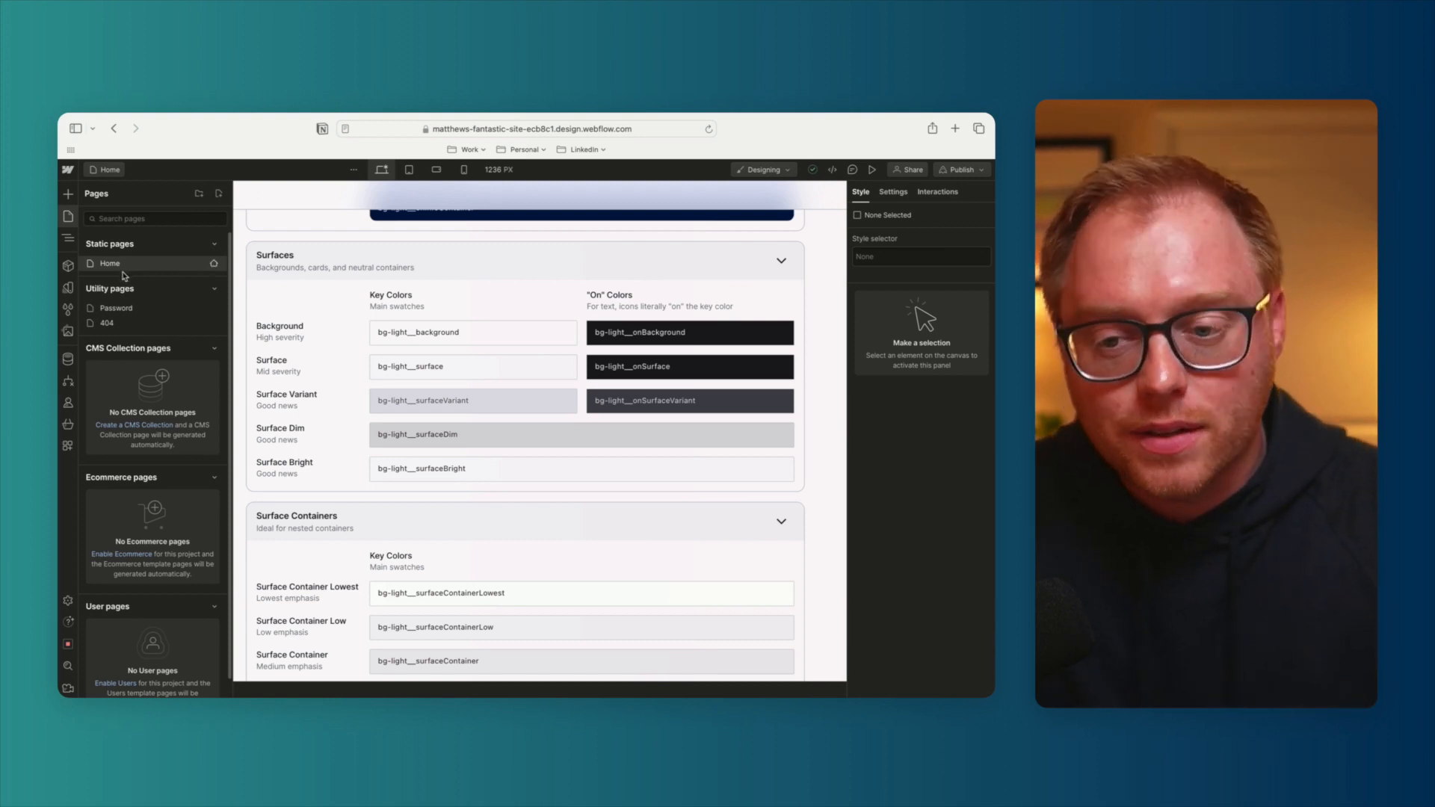
click(219, 195)
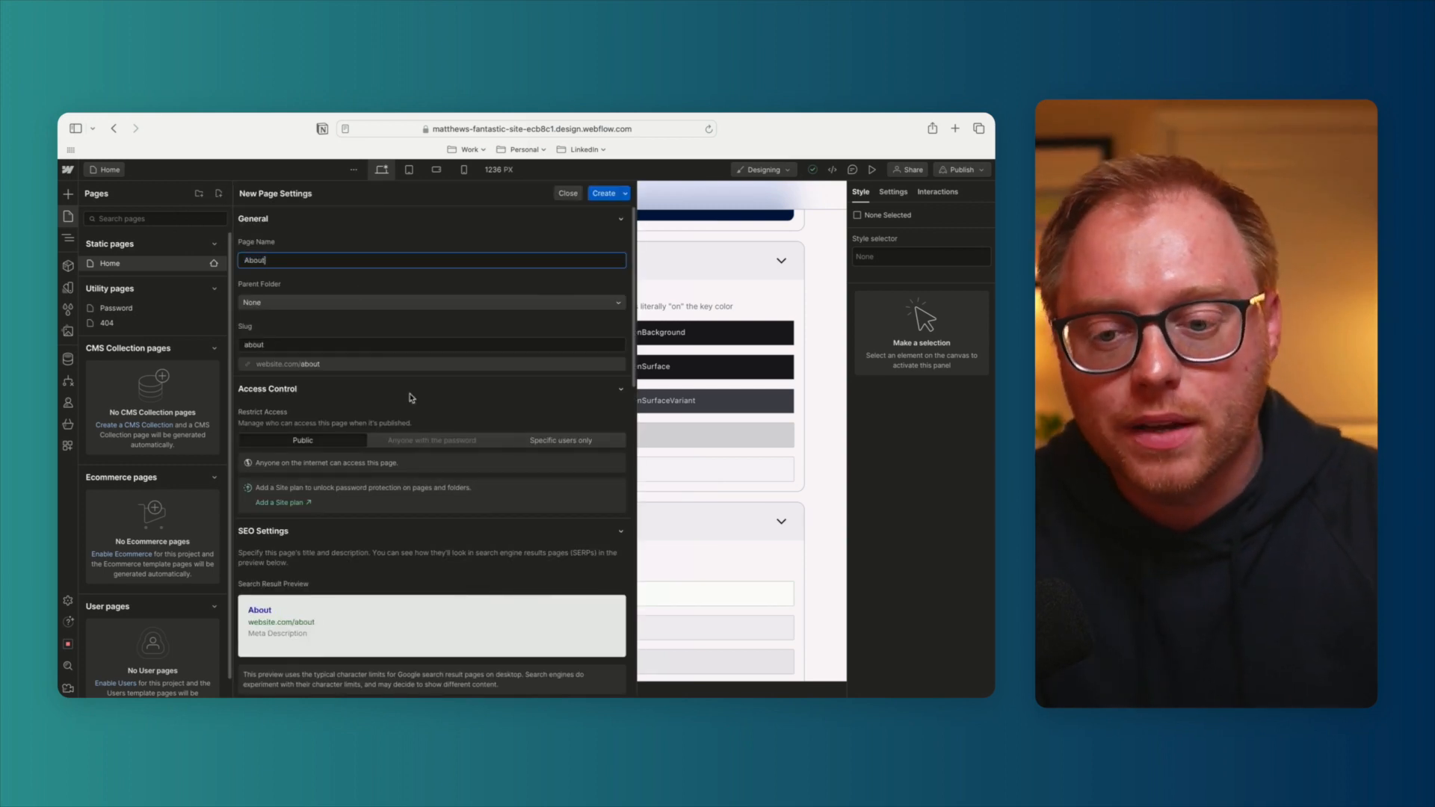
scroll(397, 397, down, 4)
scroll(431, 432, up, 4)
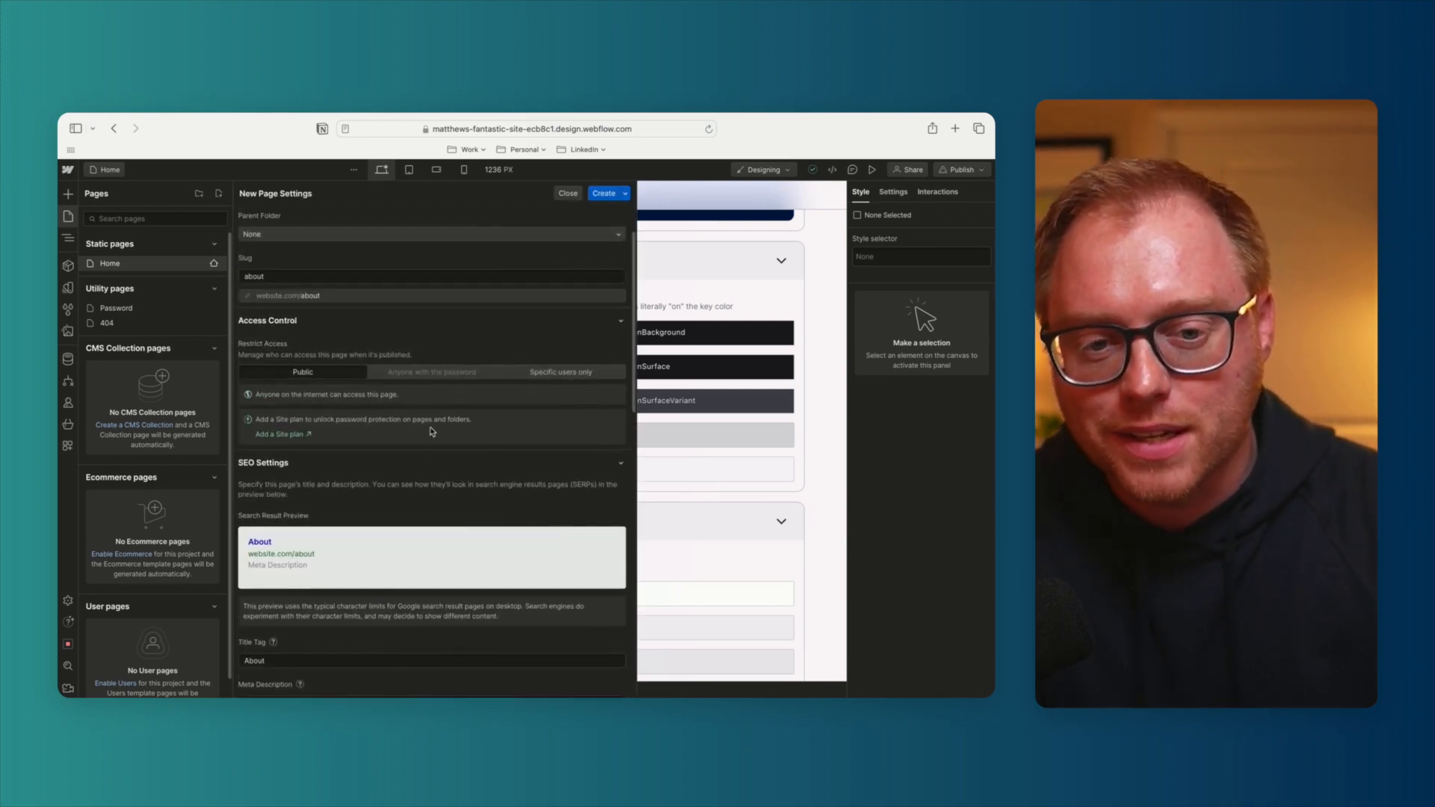
click(605, 195)
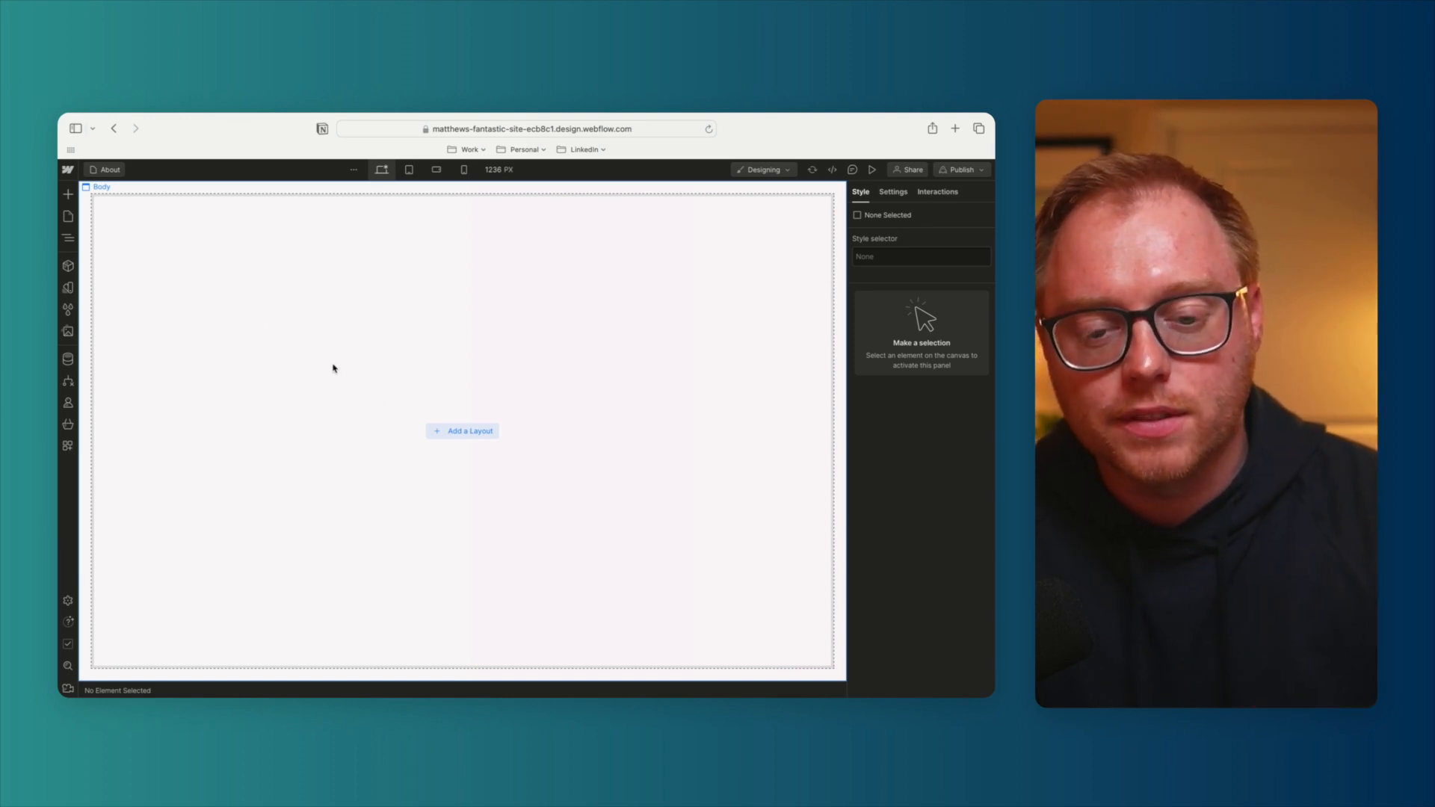
Add the Navbar No Shadow layout from the Starter library to the empty About page
click(69, 196)
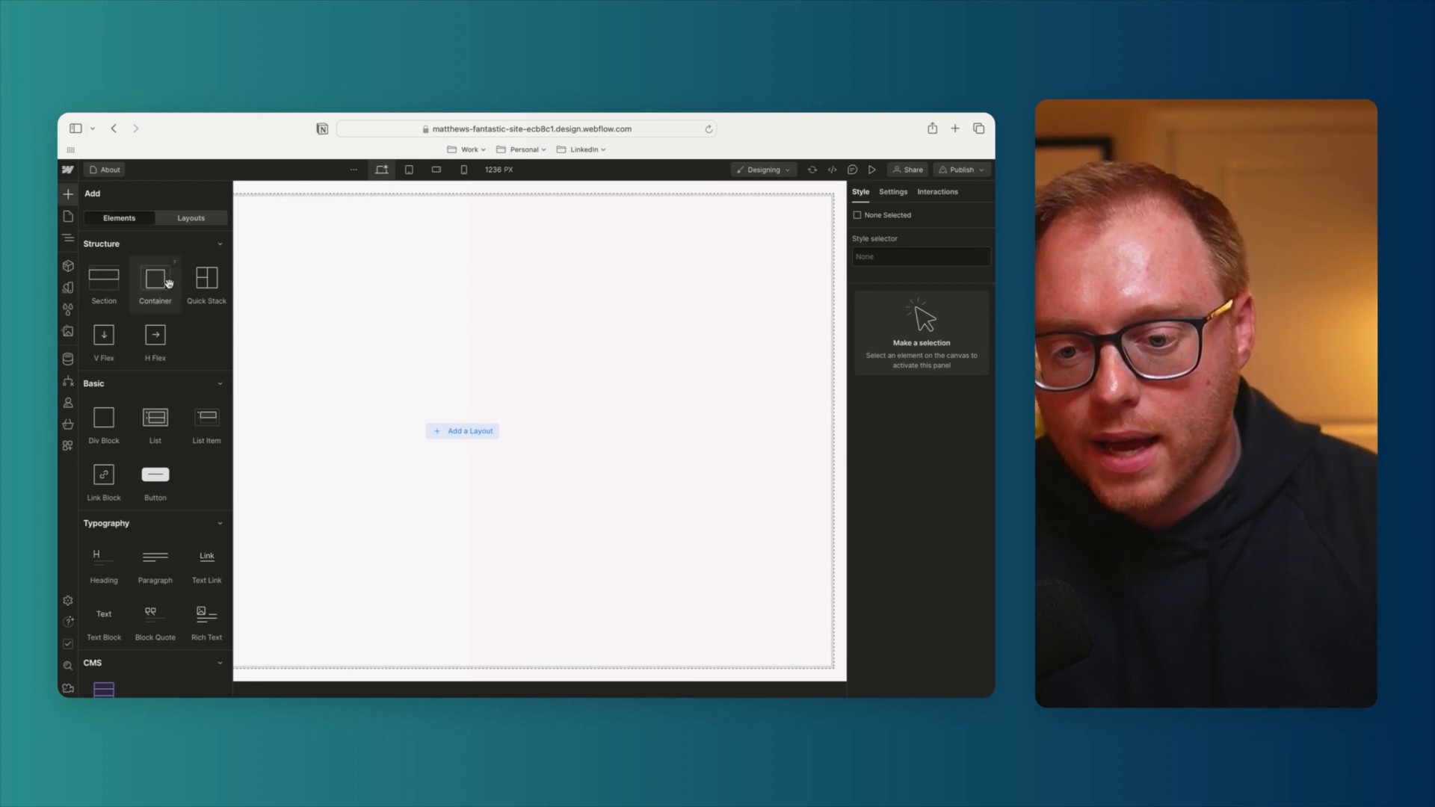
click(191, 216)
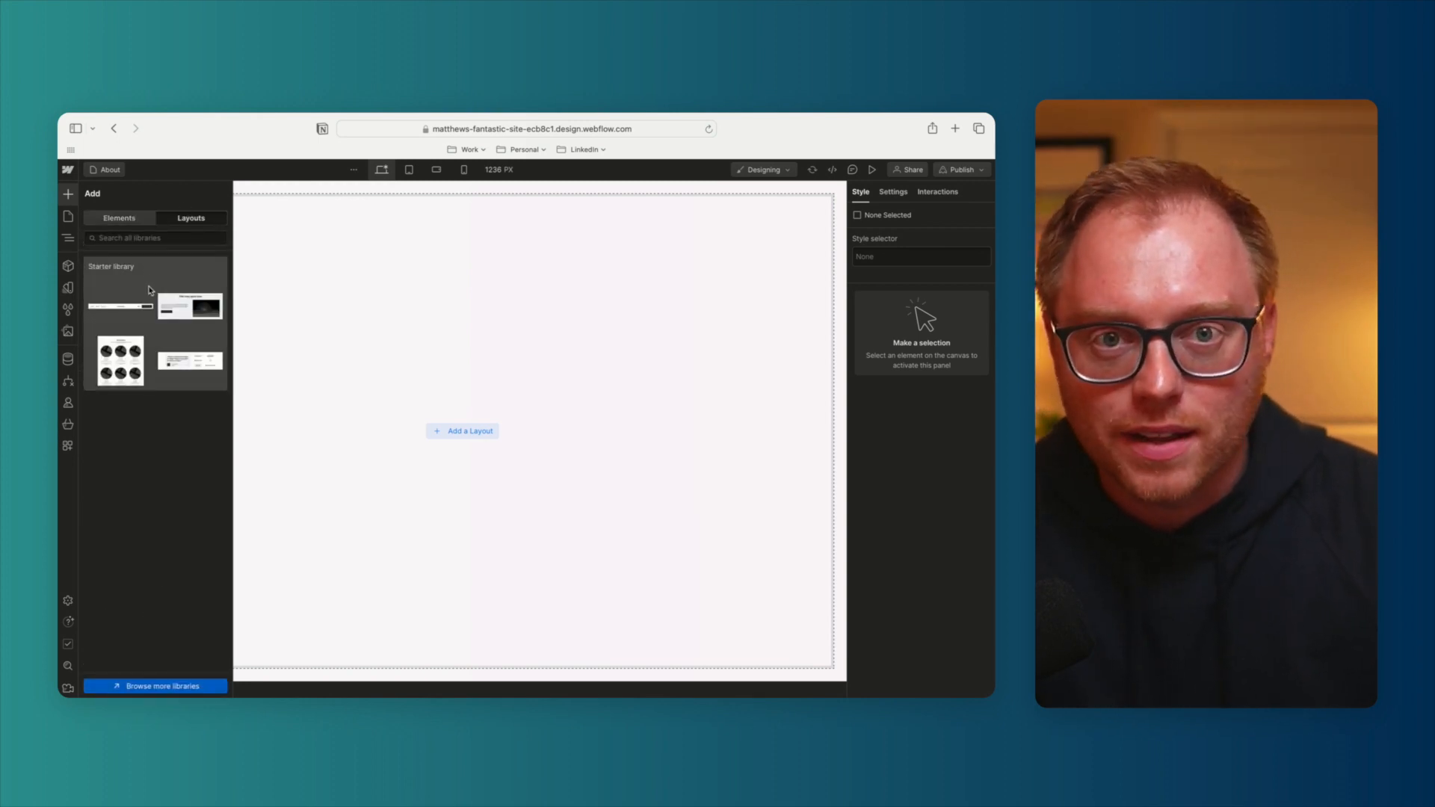
click(150, 290)
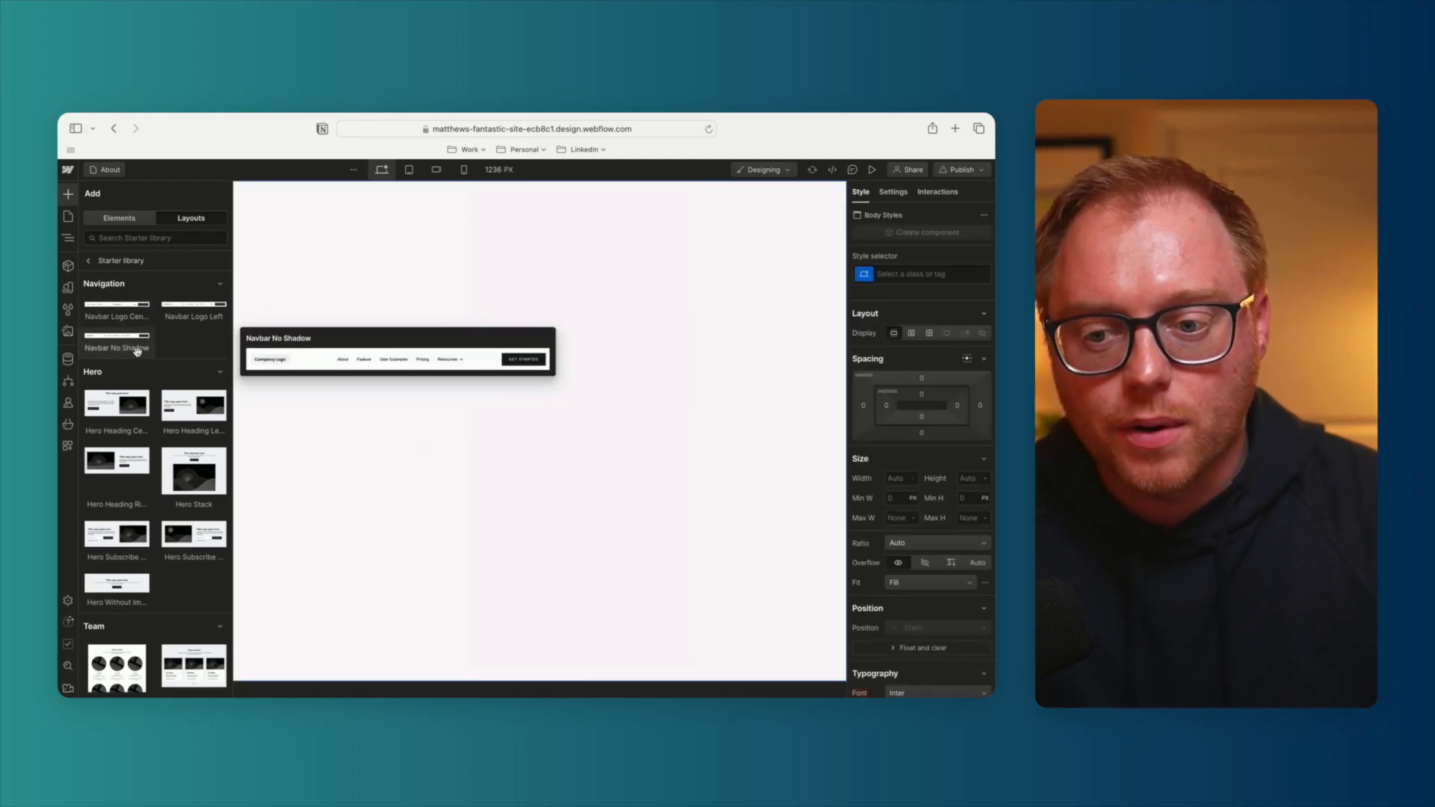
click(125, 346)
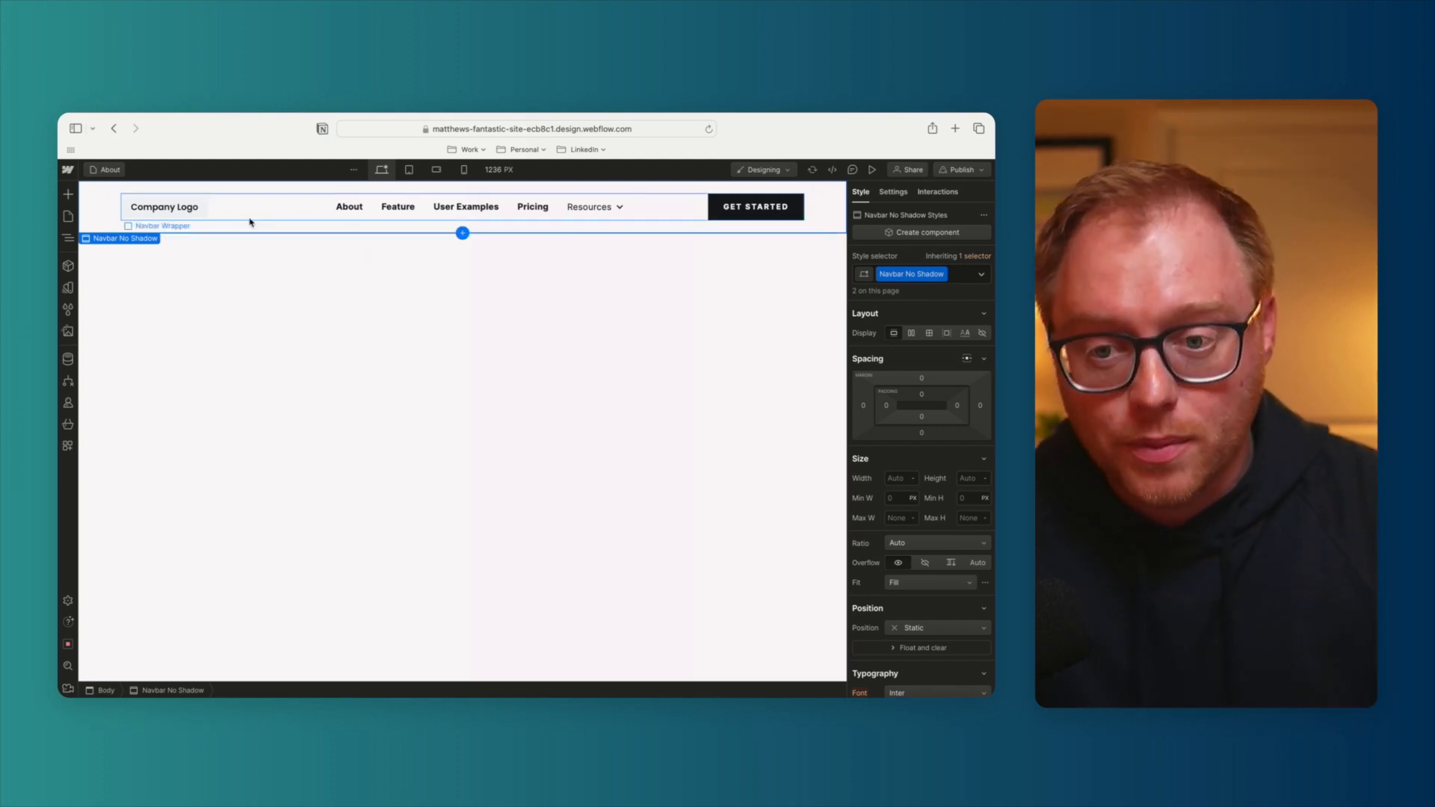
Try to add the Hero Heading Center layout while the Navbar No Shadow section is selected
click(69, 196)
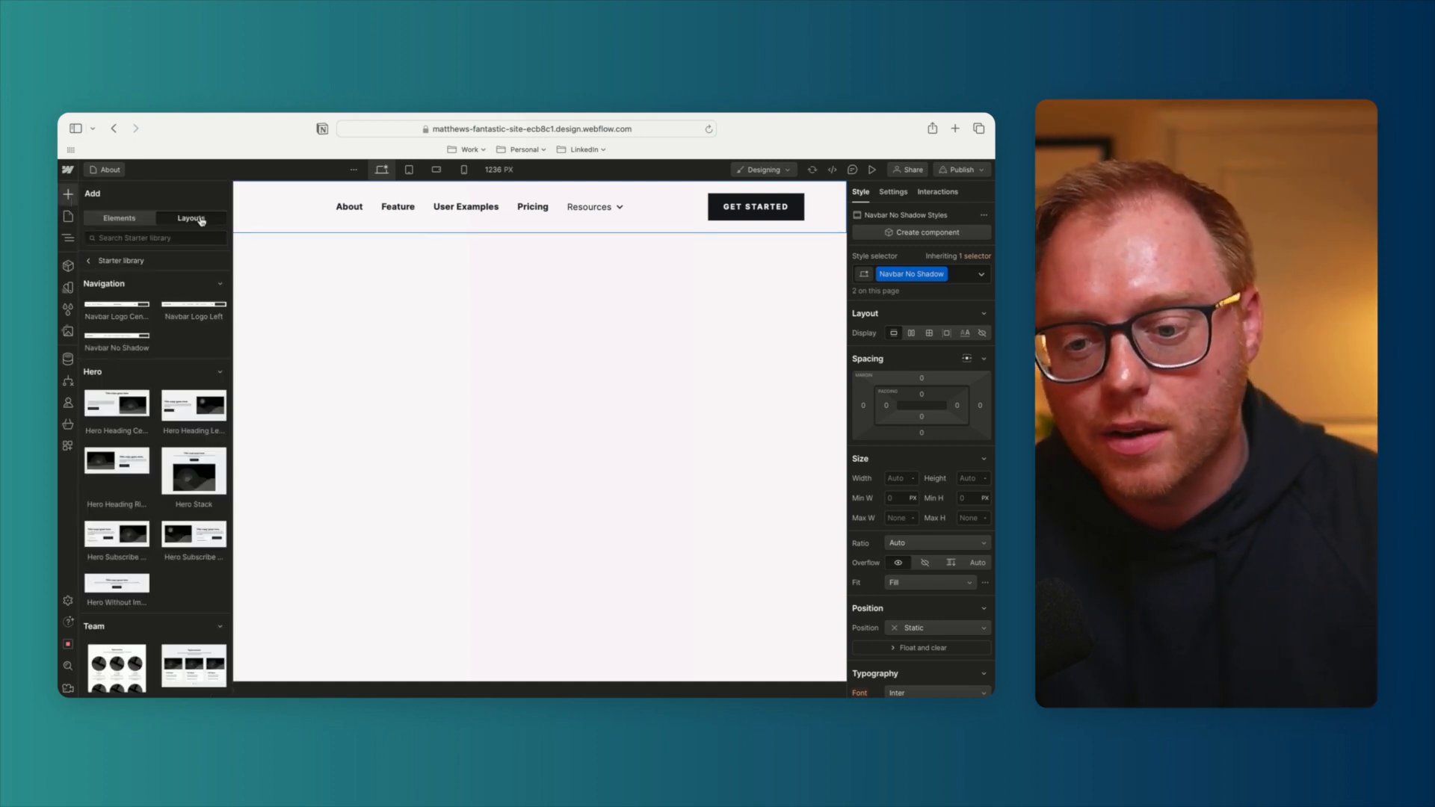
scroll(160, 430, down, 5)
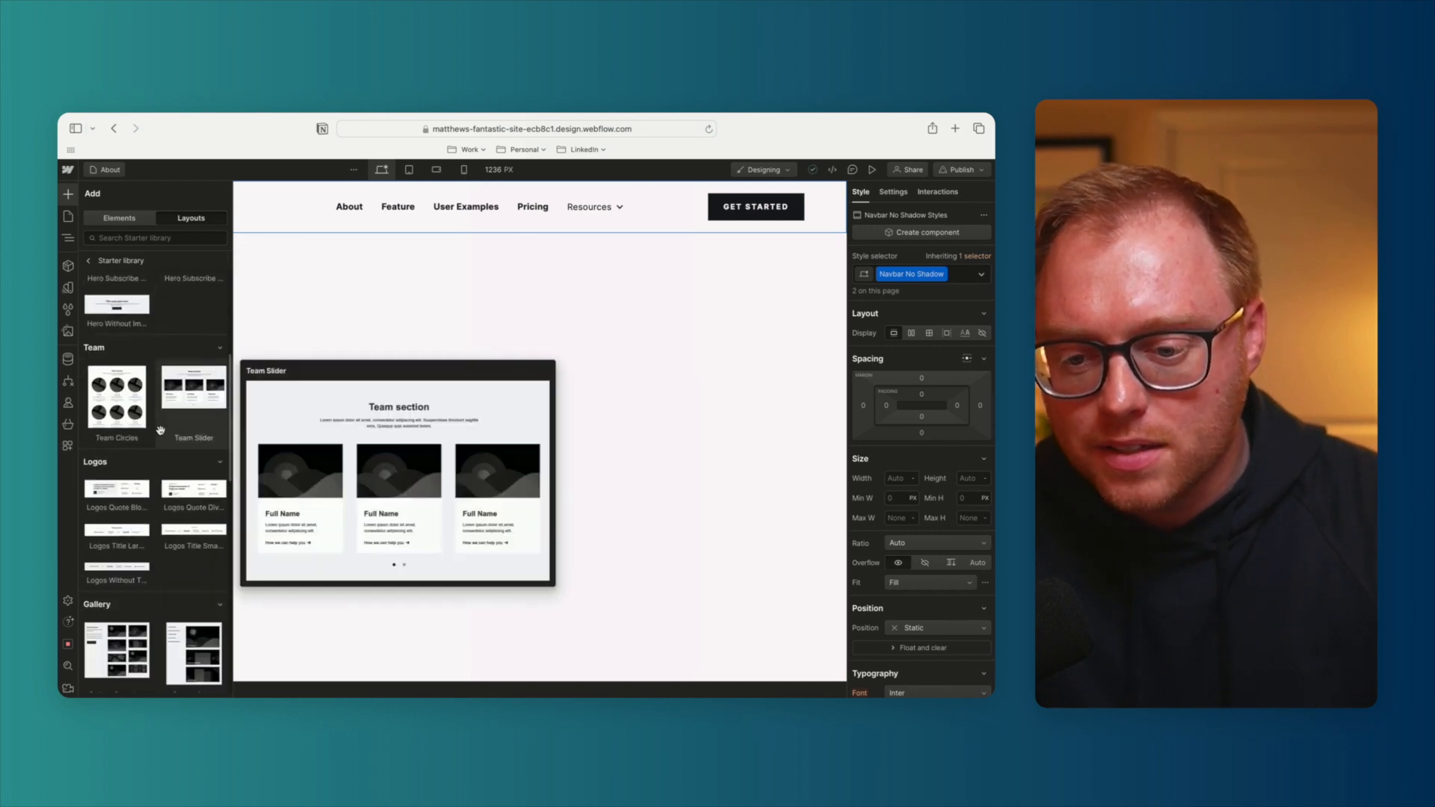
scroll(160, 430, up, 3)
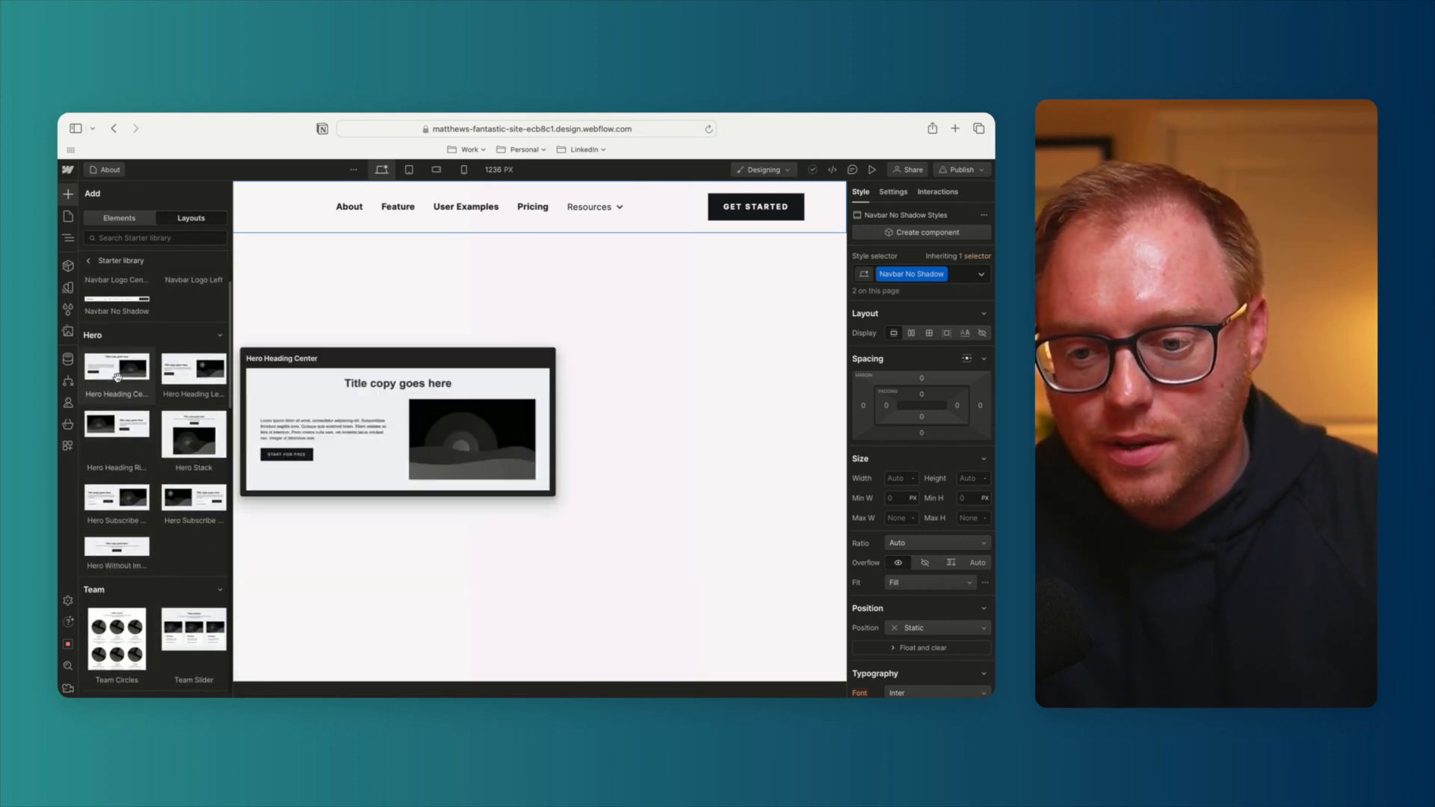
click(113, 375)
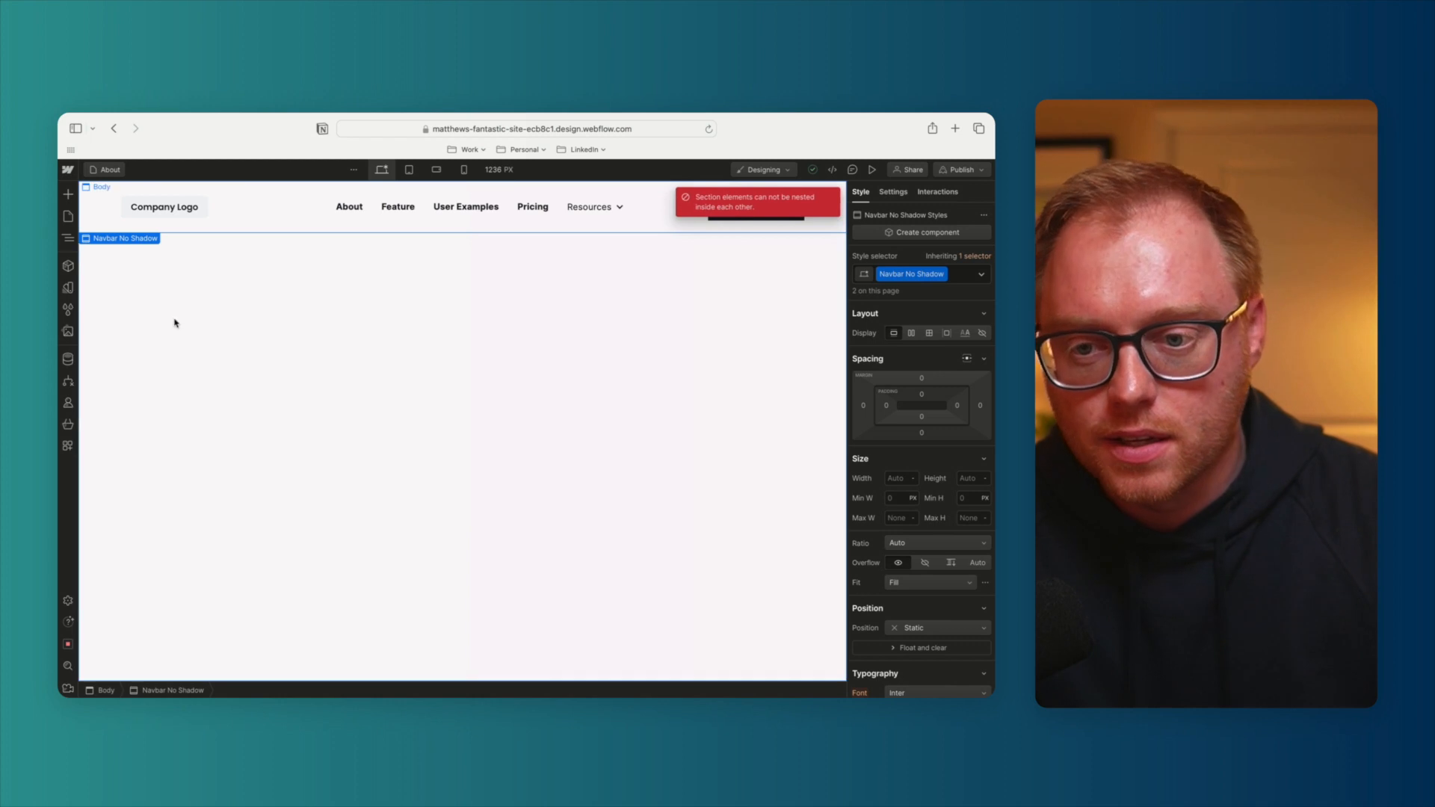
Select the Body and place the Hero Heading Center layout from the Starter library directly below the navbar
click(151, 279)
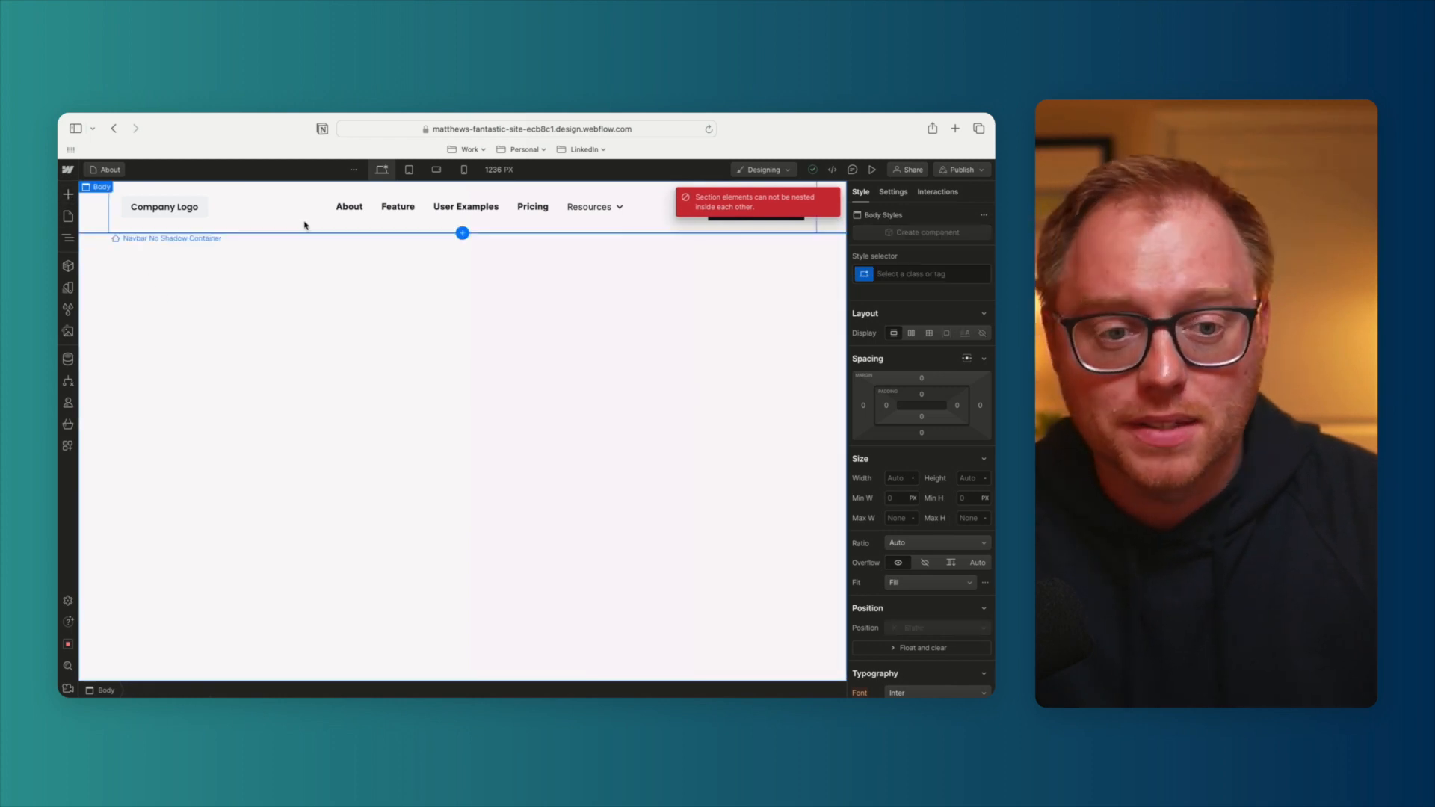
click(68, 196)
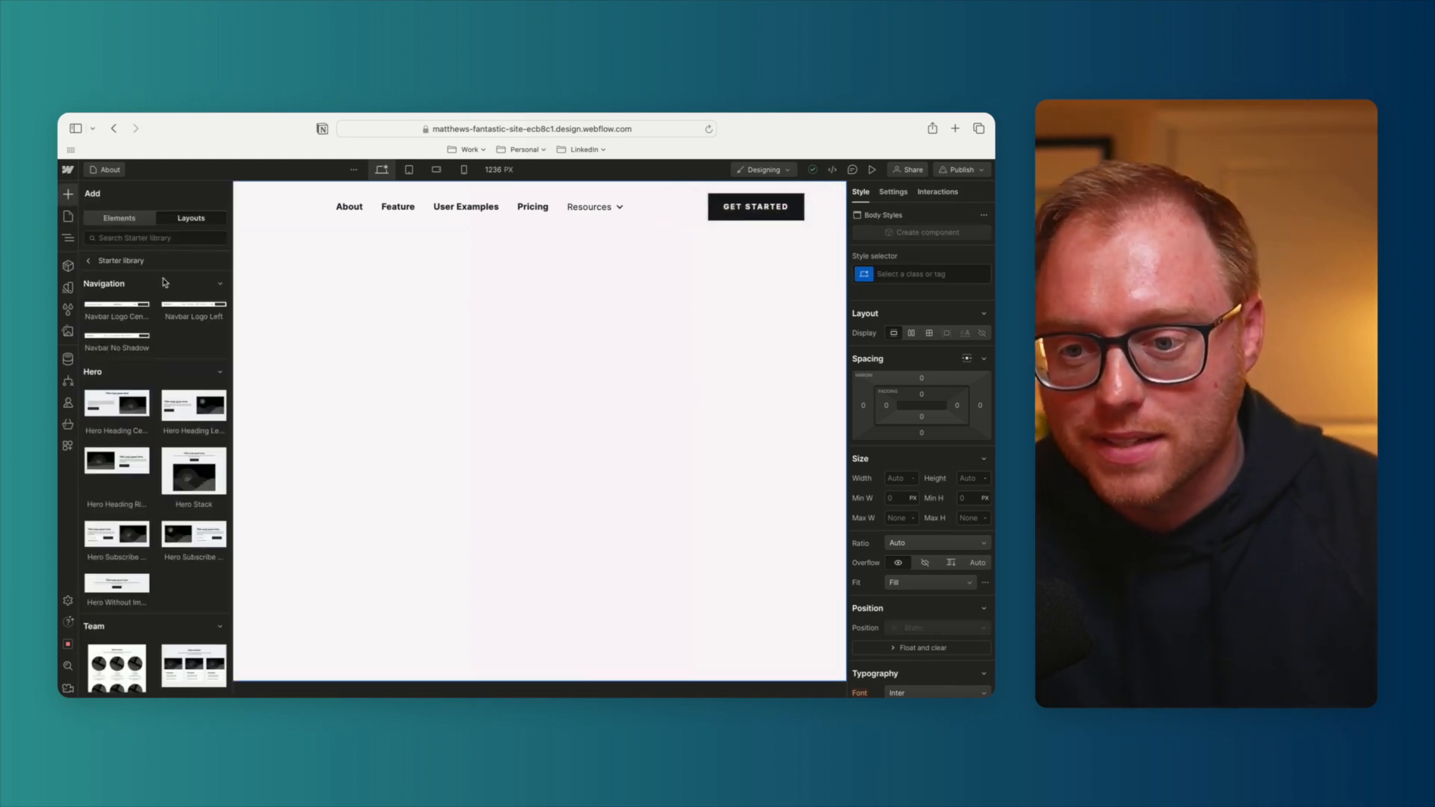
mouse_move(112, 409)
drag(104, 408, 336, 291)
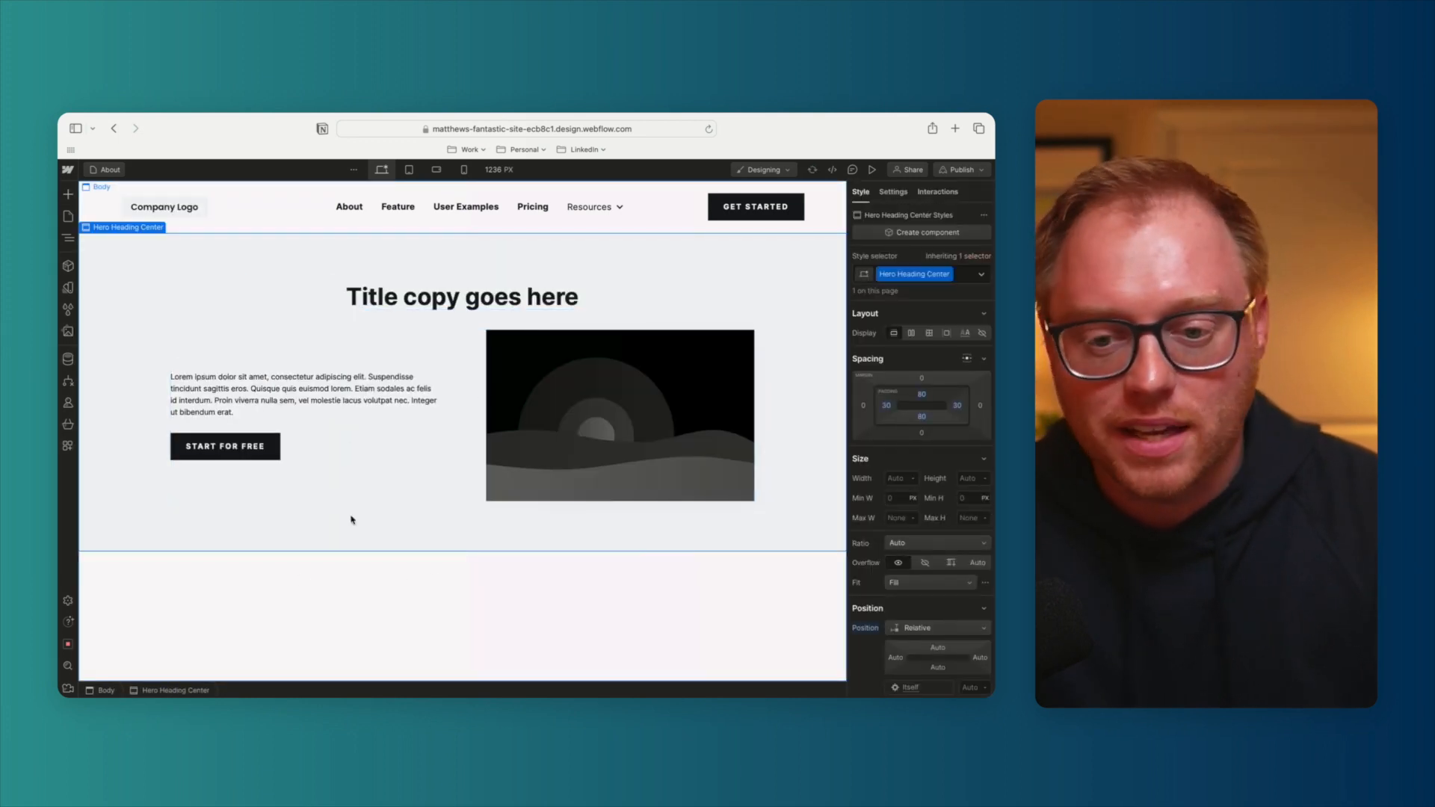
Place the Footer Dark layout from the Starter library below the hero section of the About page
click(73, 200)
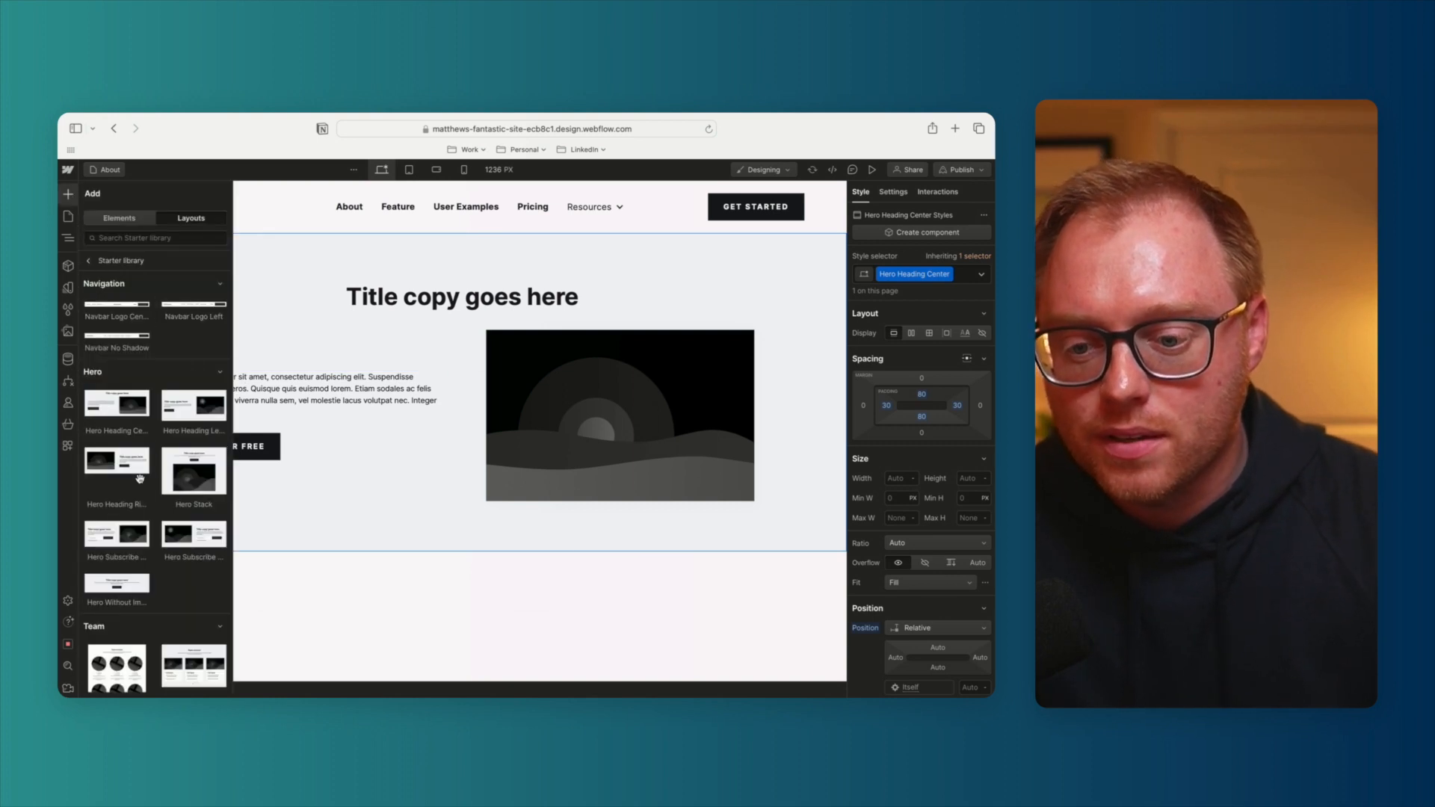
scroll(140, 479, down, 10)
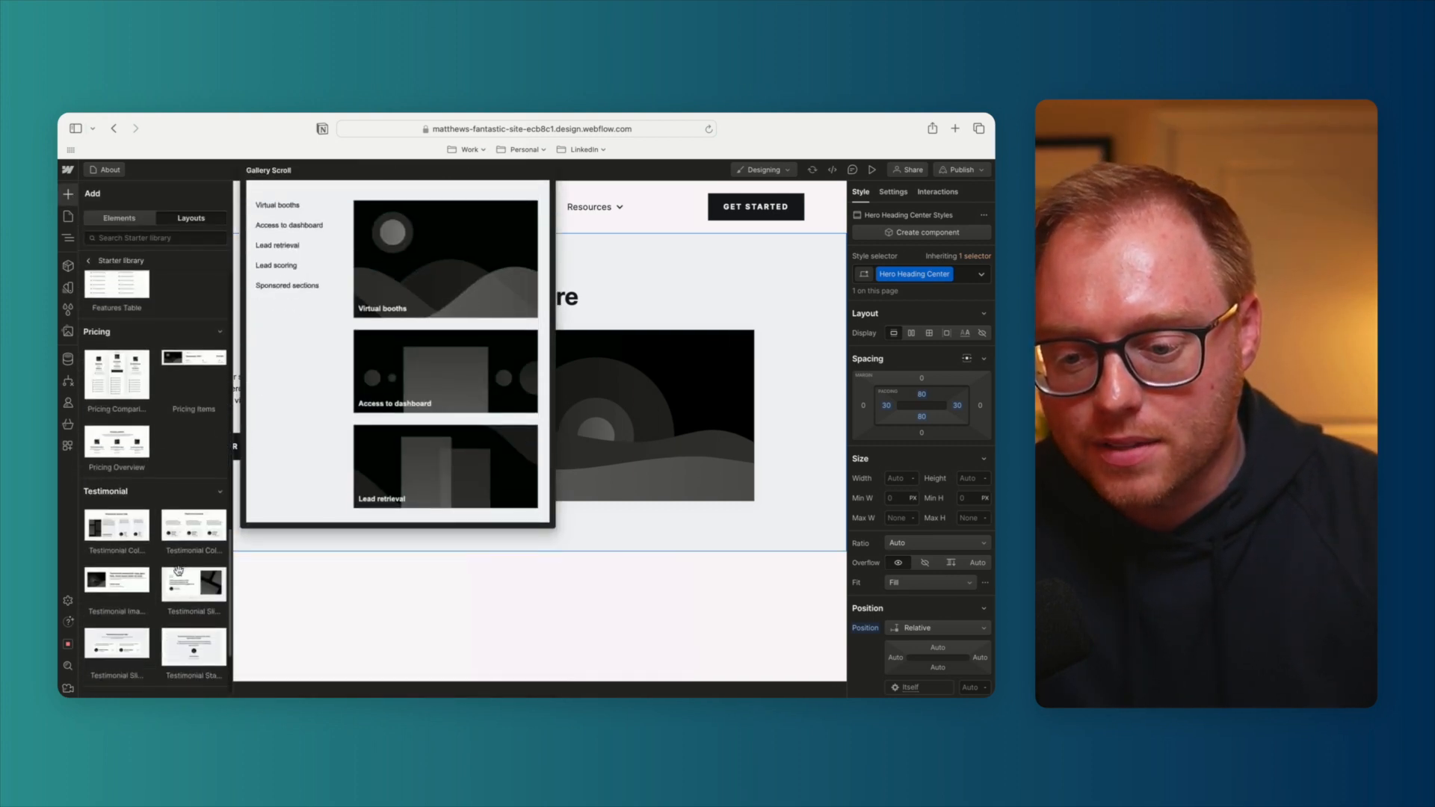
scroll(178, 572, down, 3)
drag(113, 607, 324, 609)
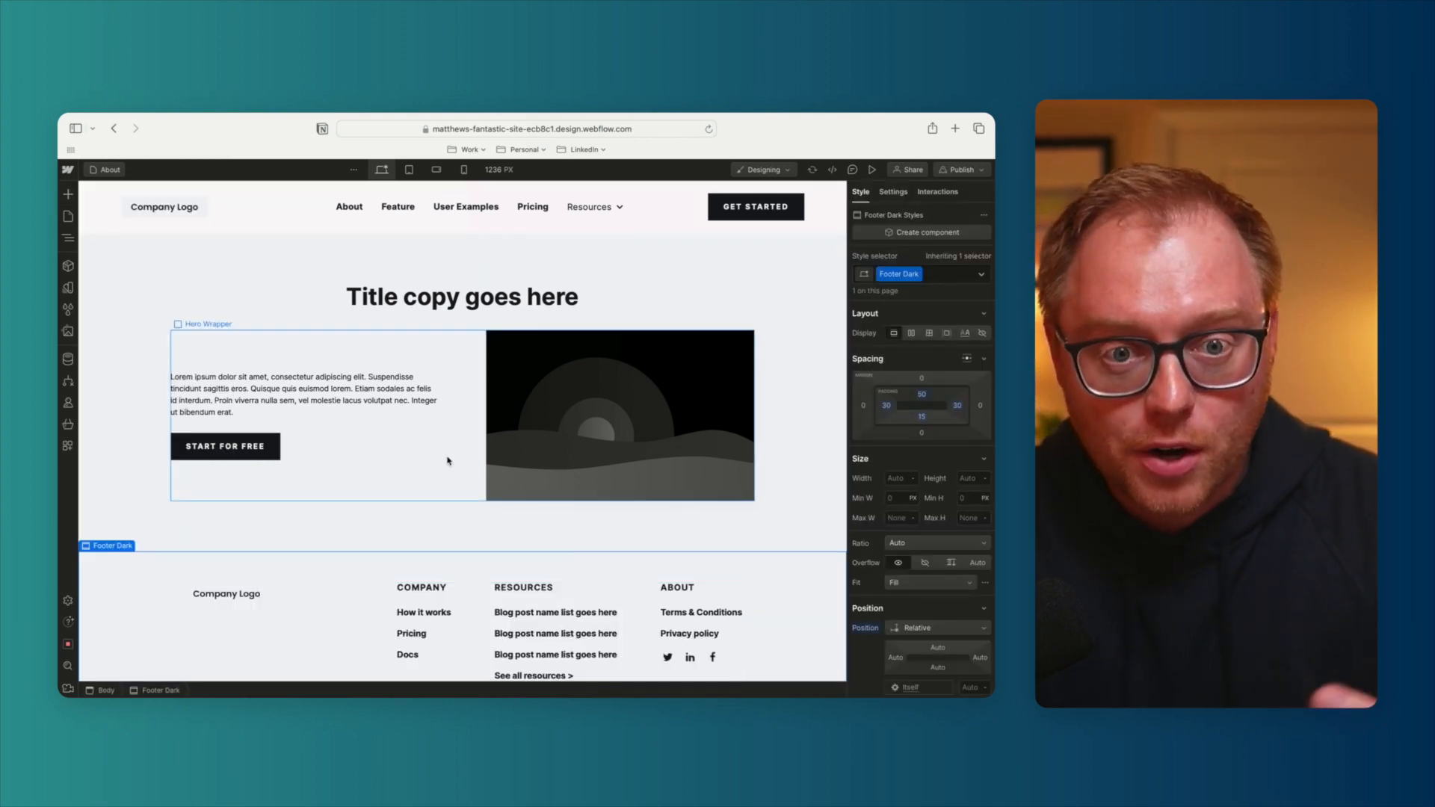
key(super+z)
key(super+z)
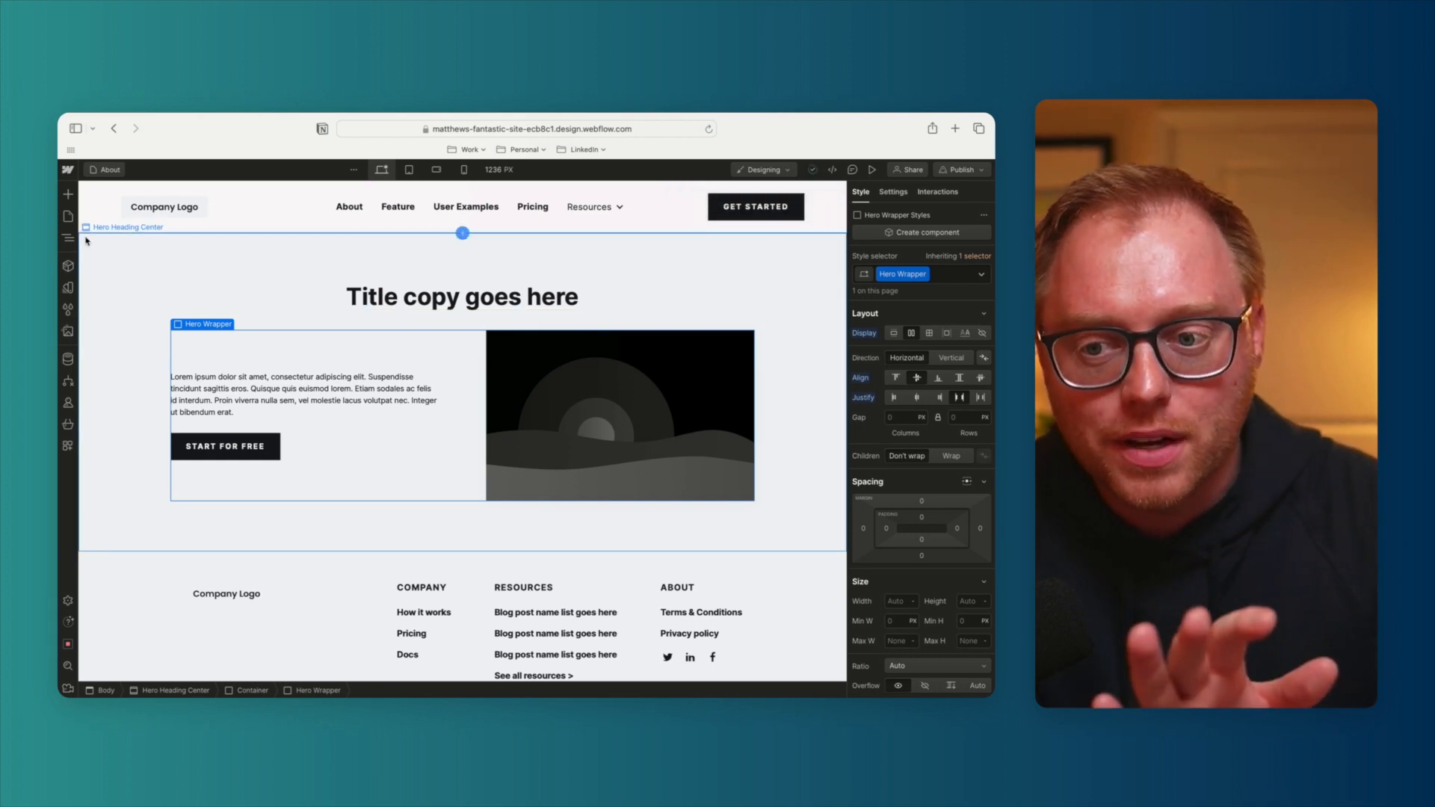
Open the Home page and select the LiftKit heading to check which classes it uses
click(68, 216)
click(115, 262)
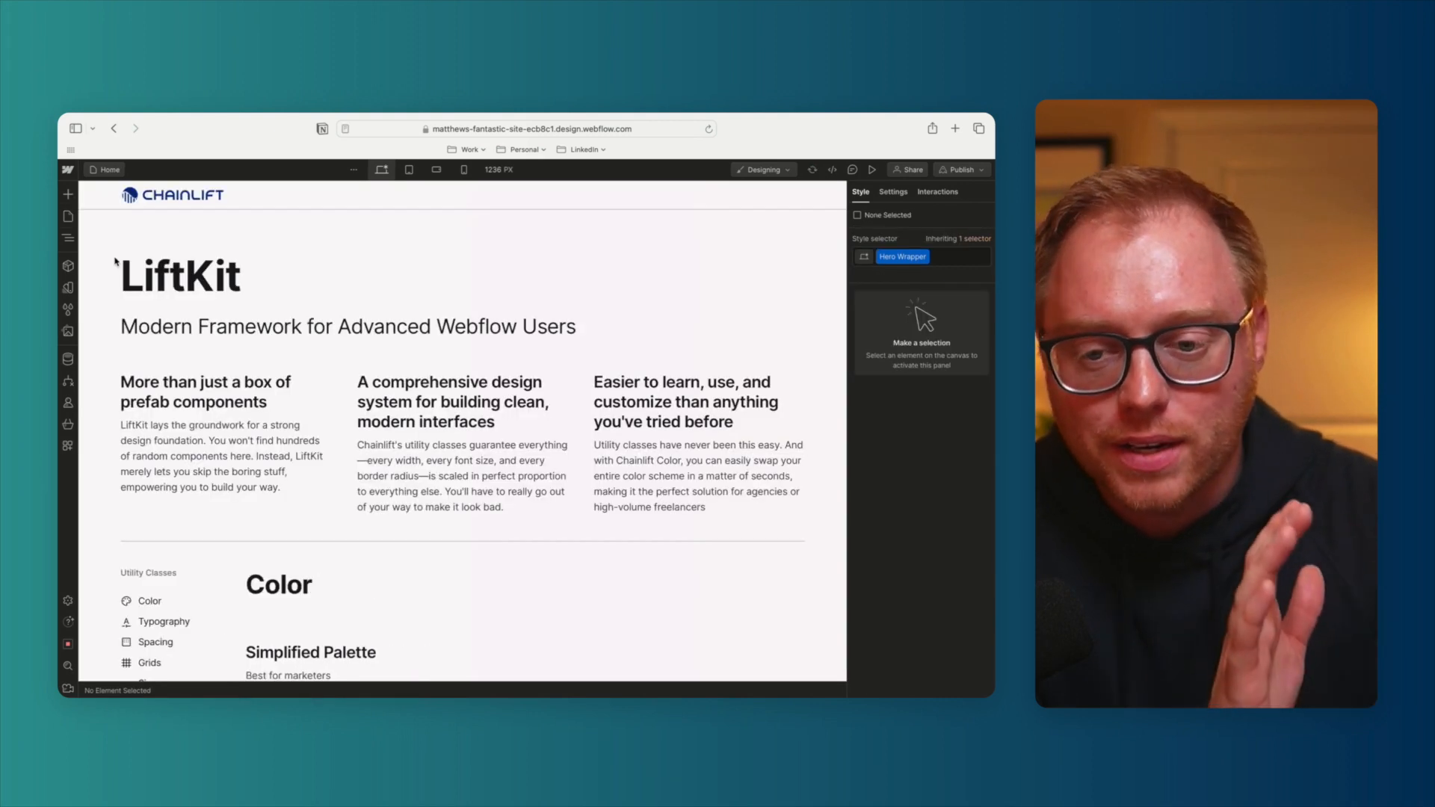
click(232, 290)
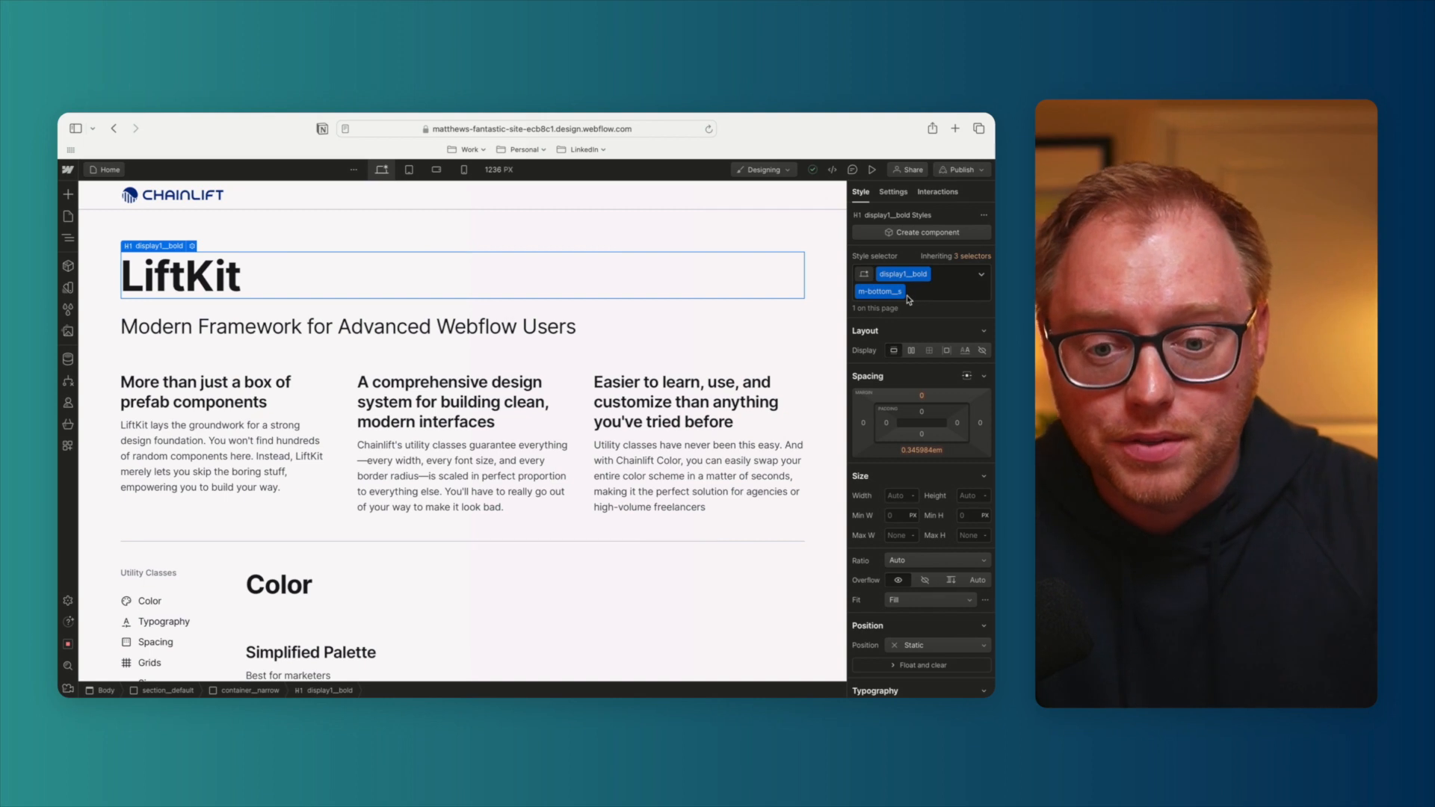
Look through the Color, Typography and Spacing utility classes on the Home page, including the margin-bottom sizes
scroll(553, 412, down, 15)
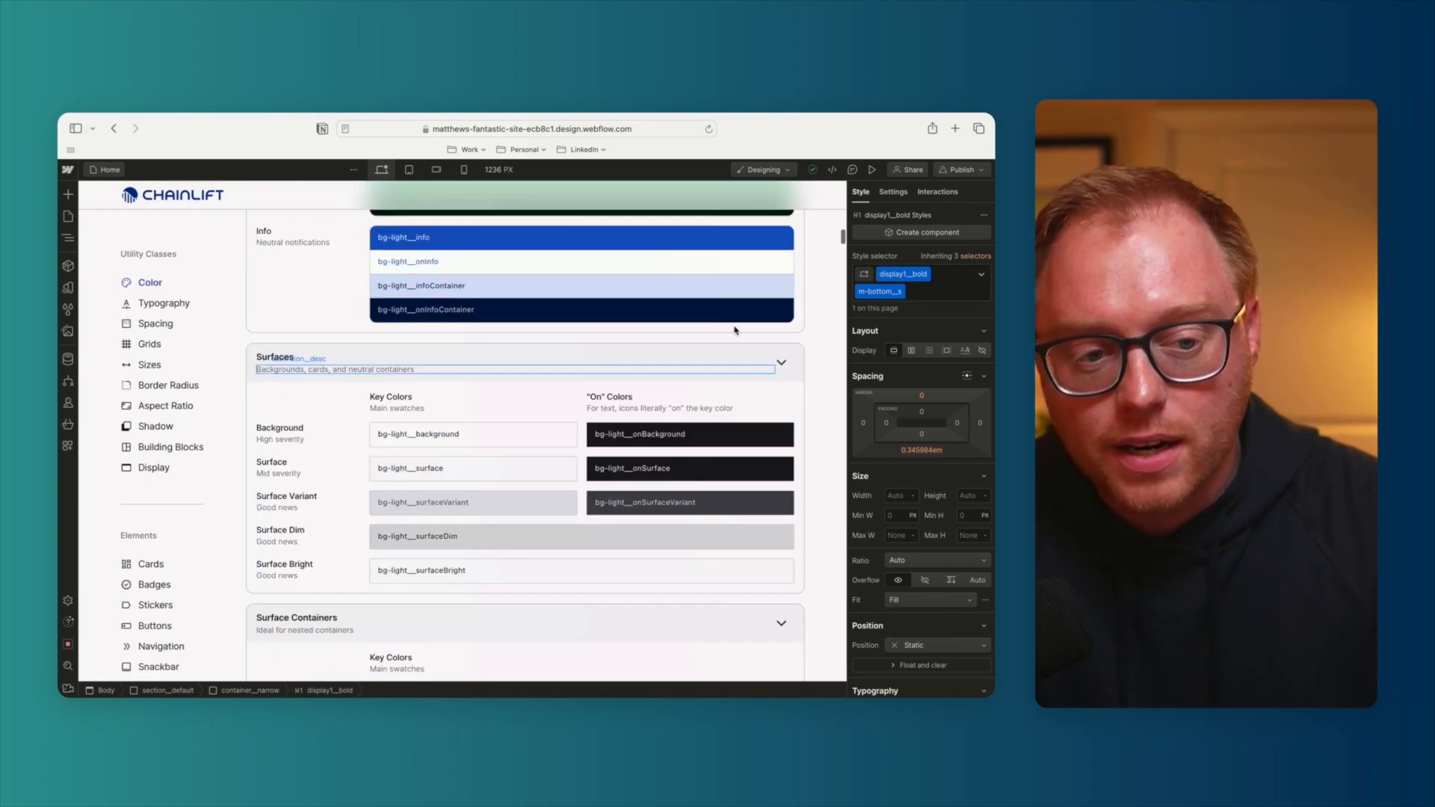
scroll(735, 330, down, 20)
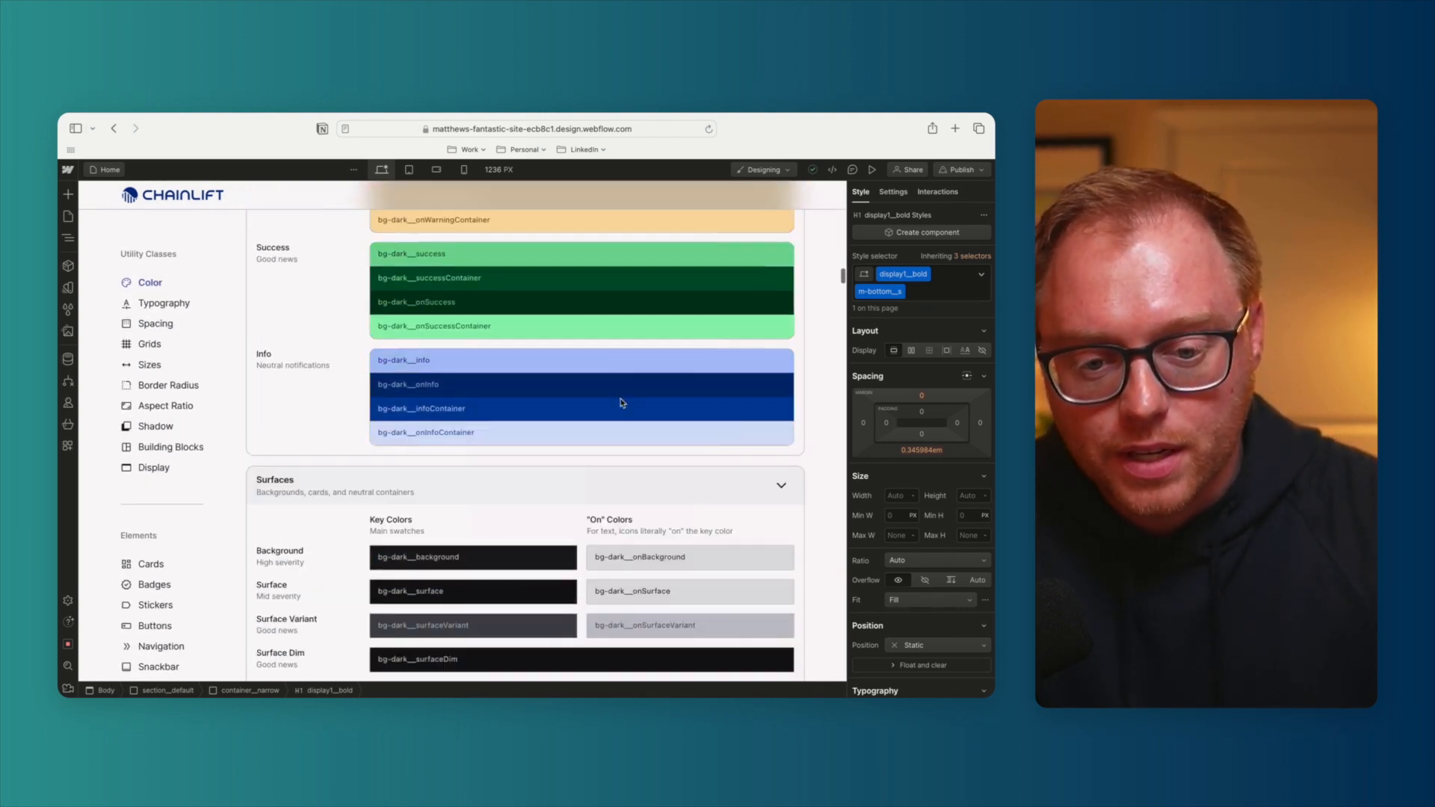
scroll(621, 403, down, 20)
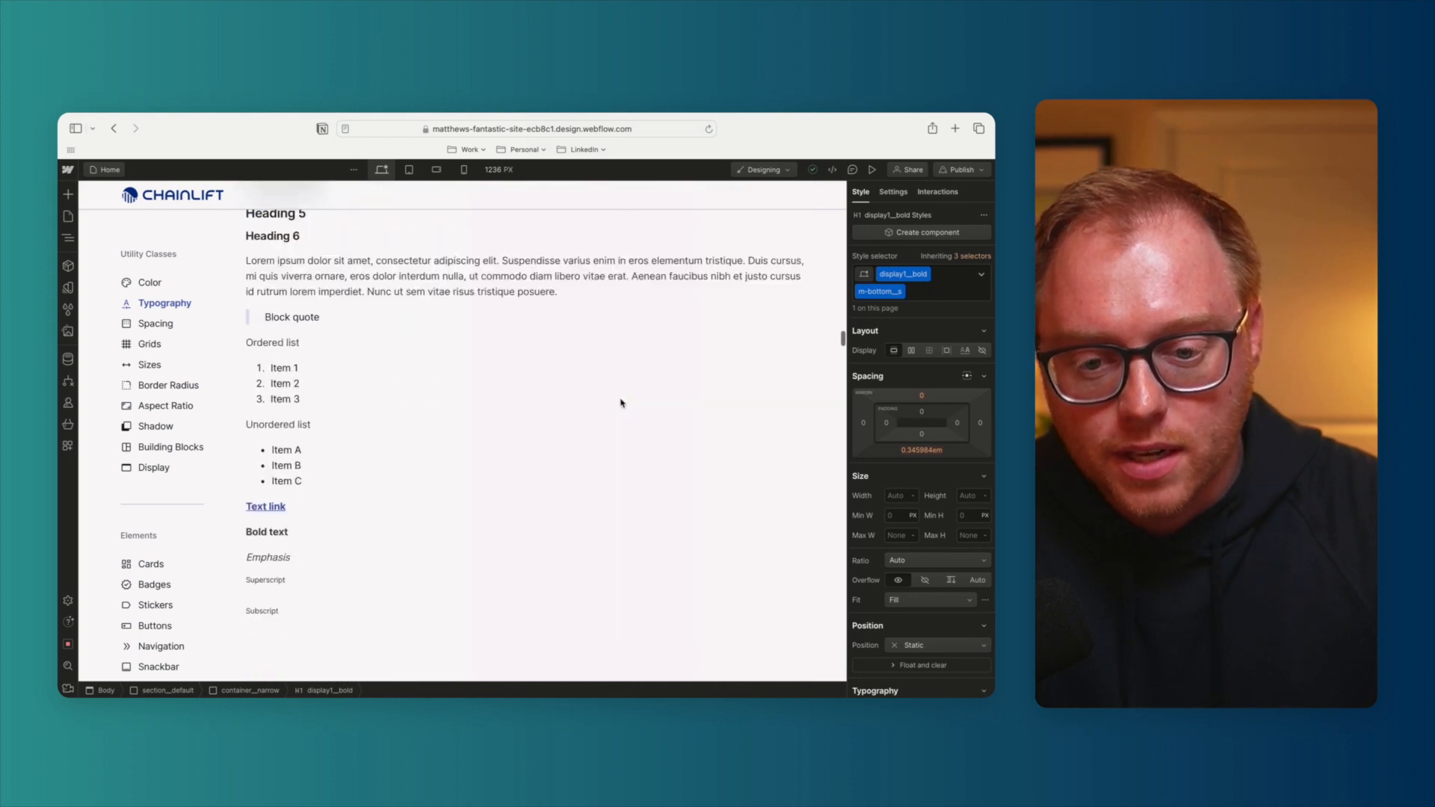
scroll(621, 403, down, 20)
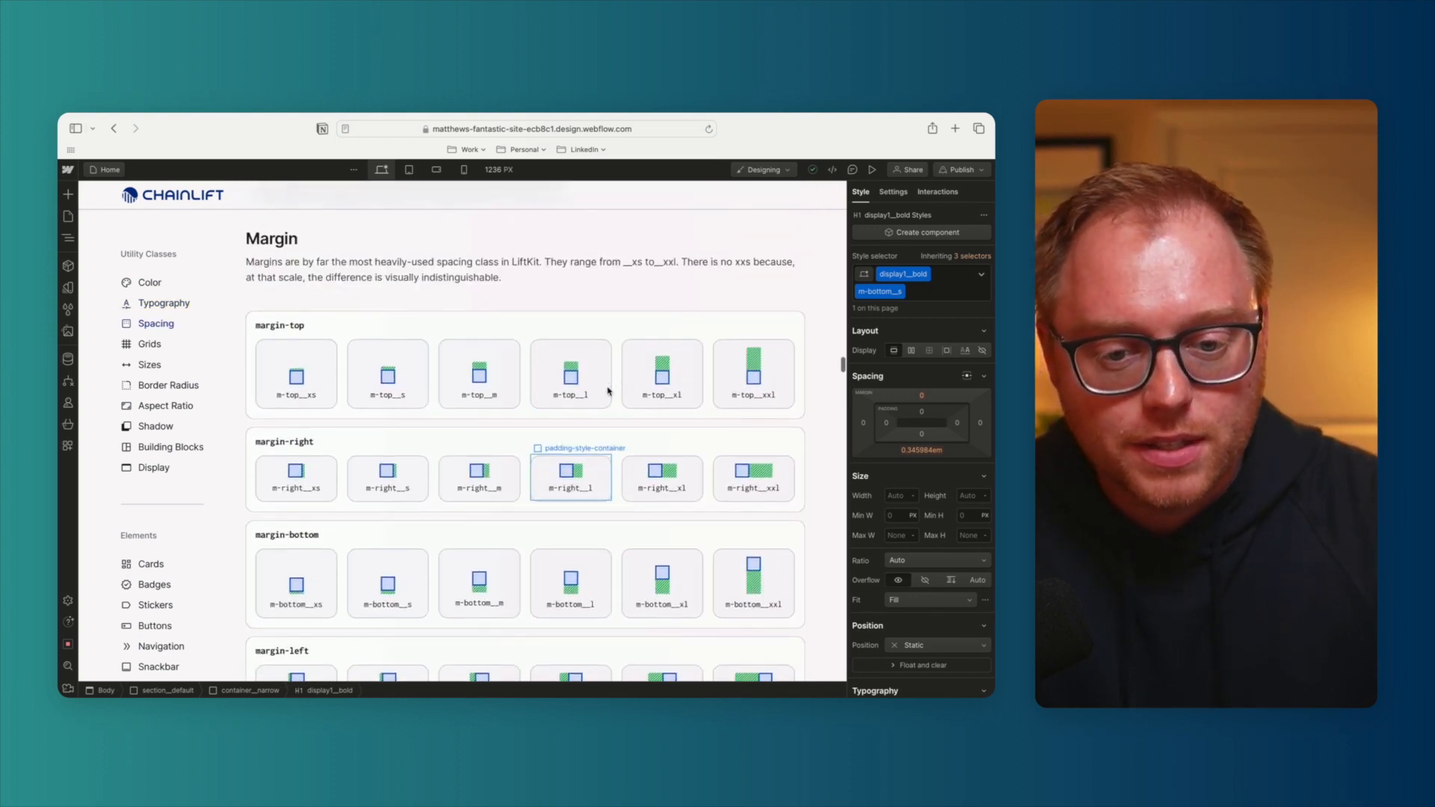
scroll(506, 407, down, 3)
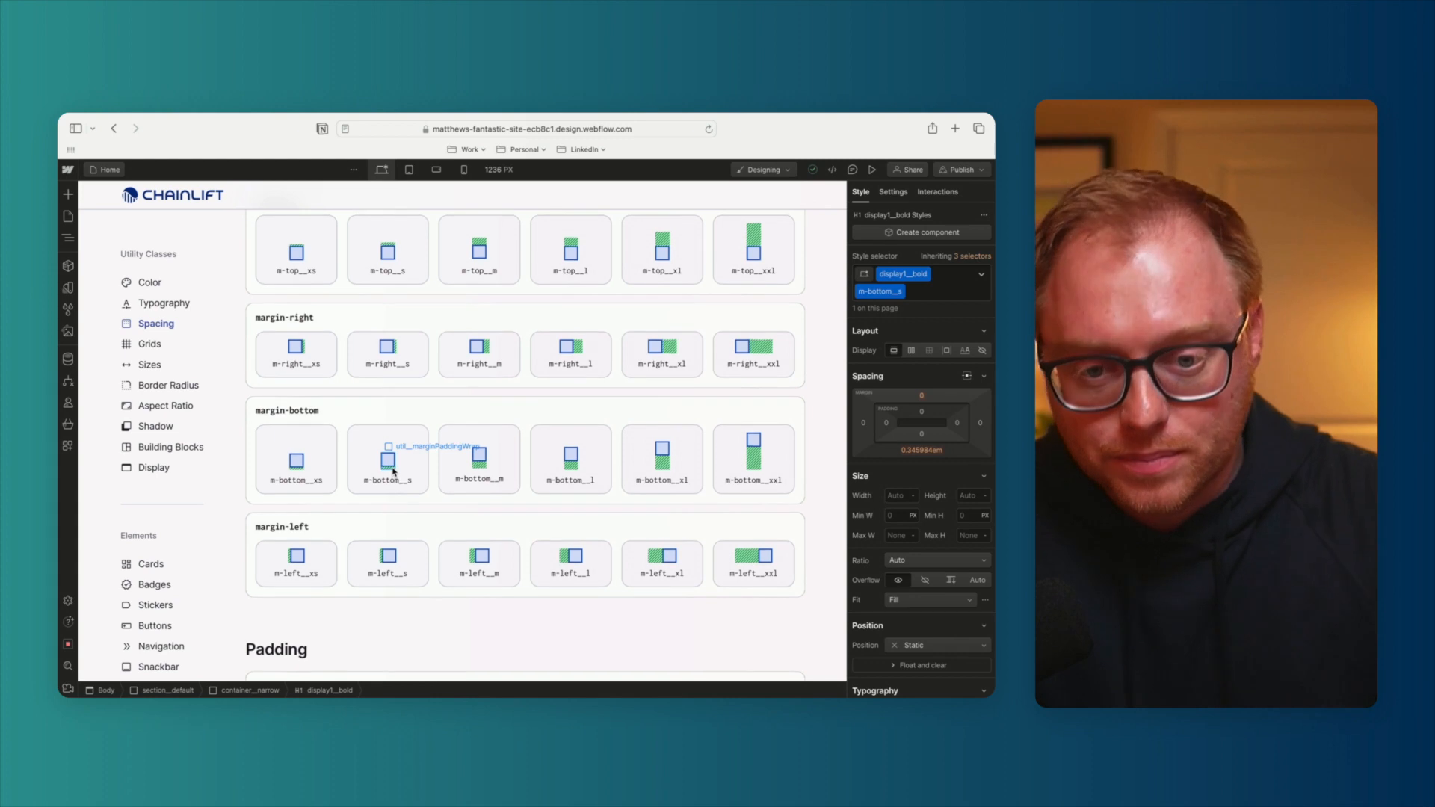
scroll(518, 410, up, 8)
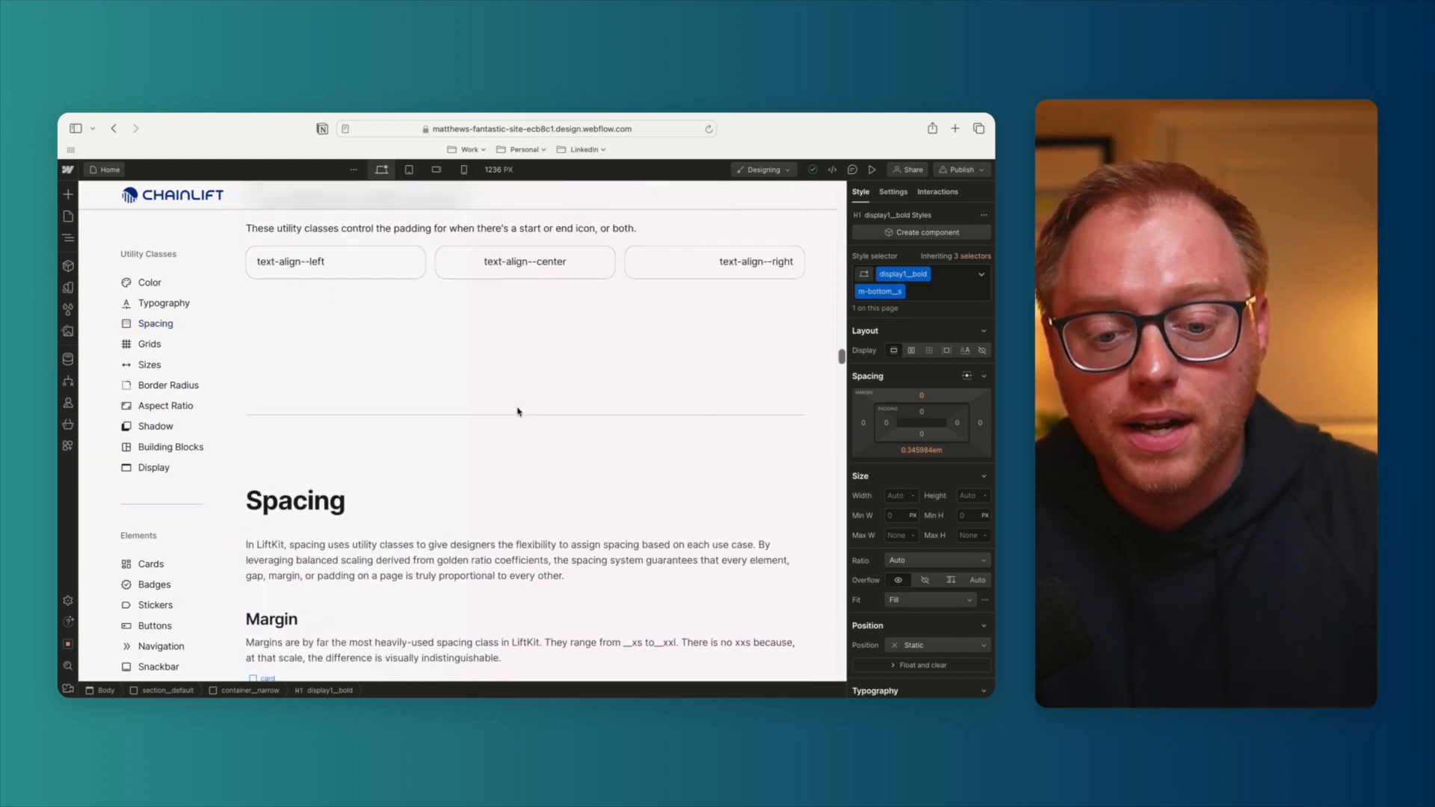
scroll(518, 411, up, 15)
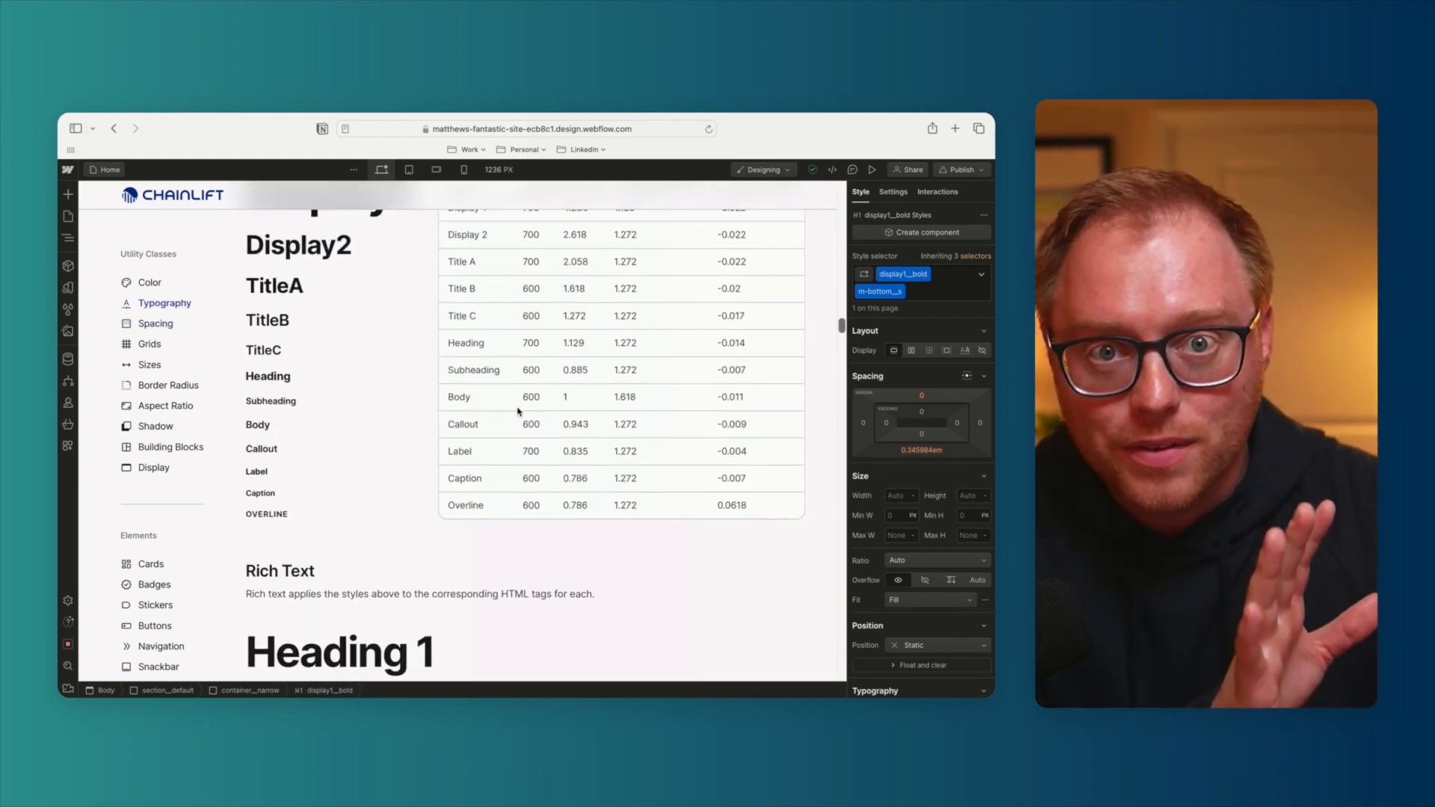
scroll(518, 411, up, 12)
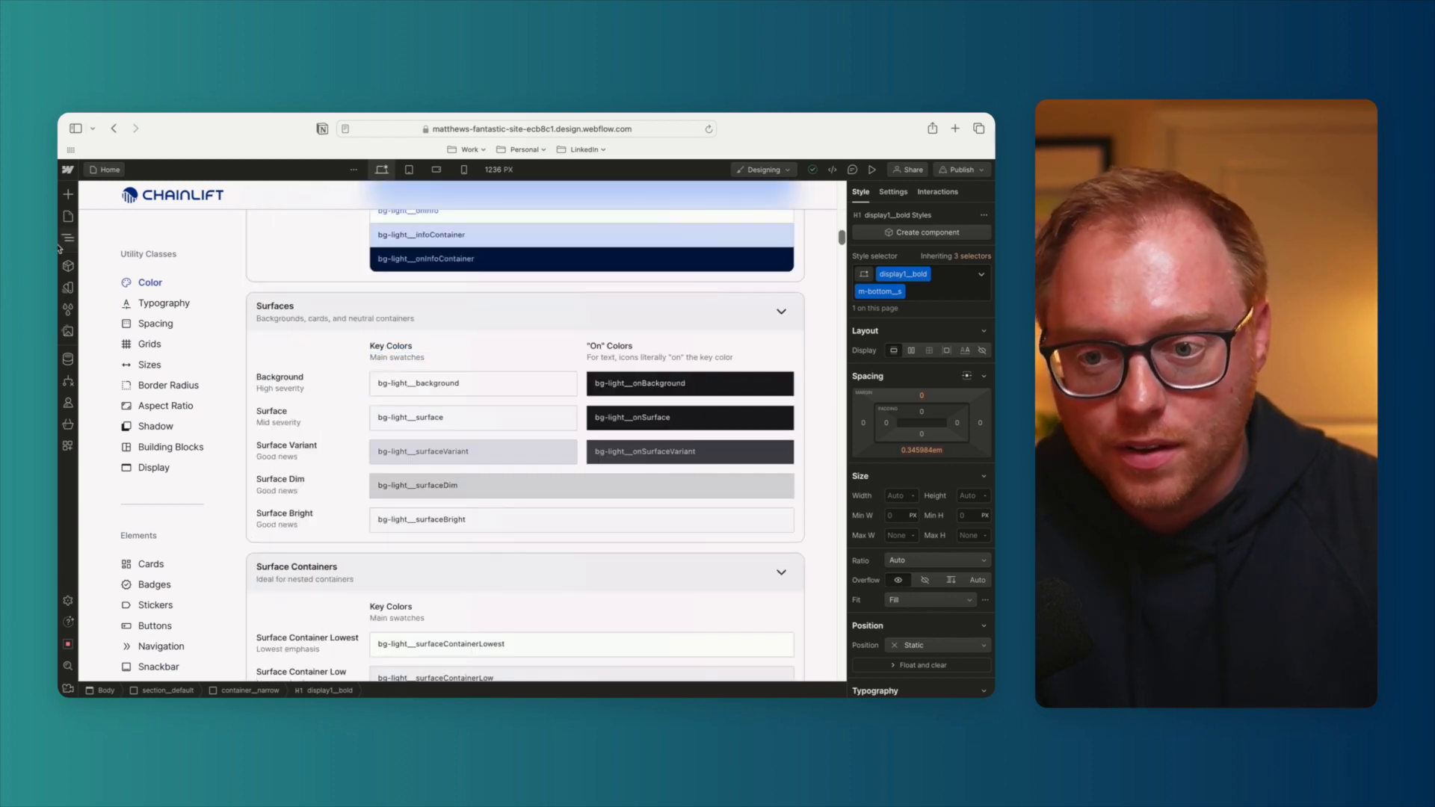
On the About page, remove the Centered Heading and Margin bottom 32px classes from the hero title
click(69, 218)
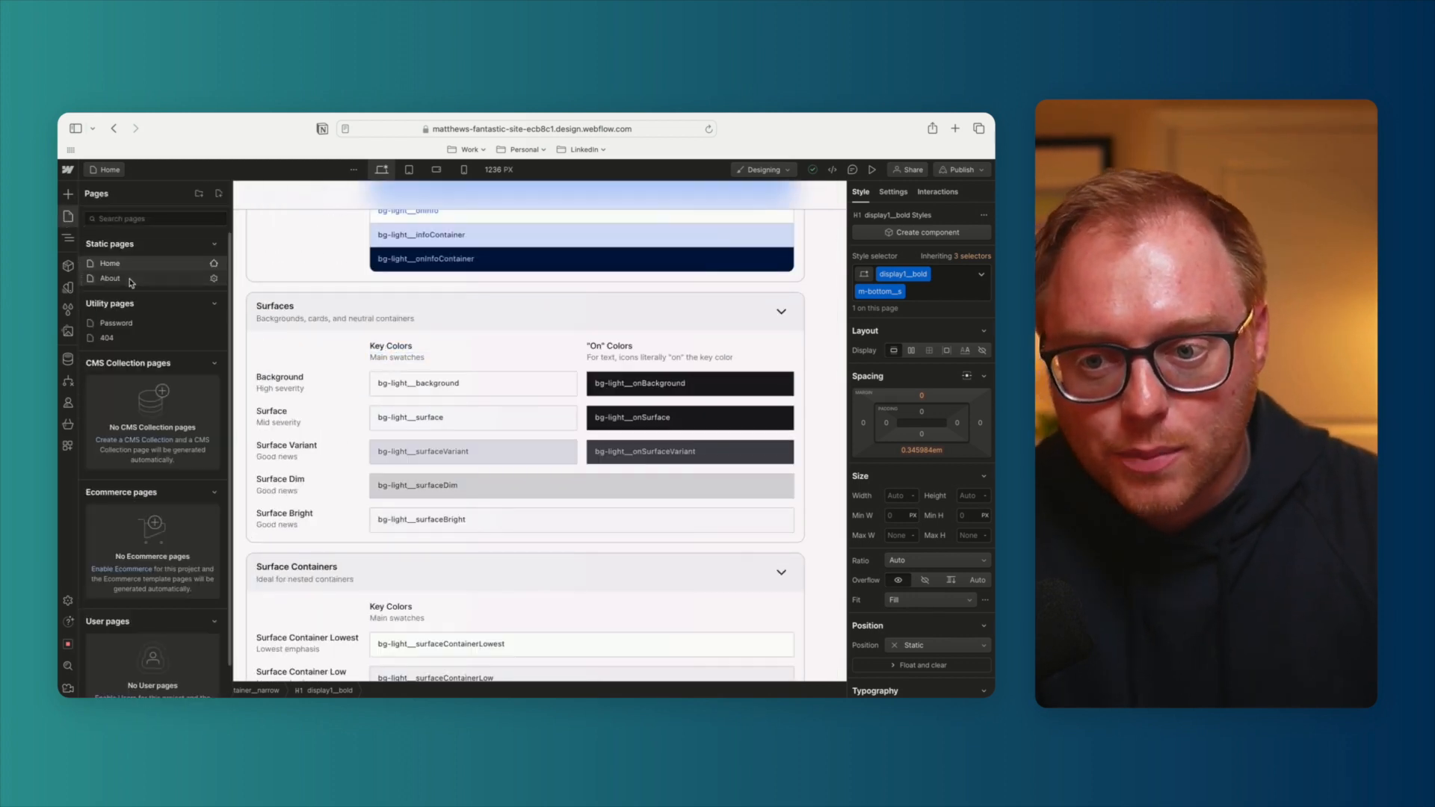
click(129, 280)
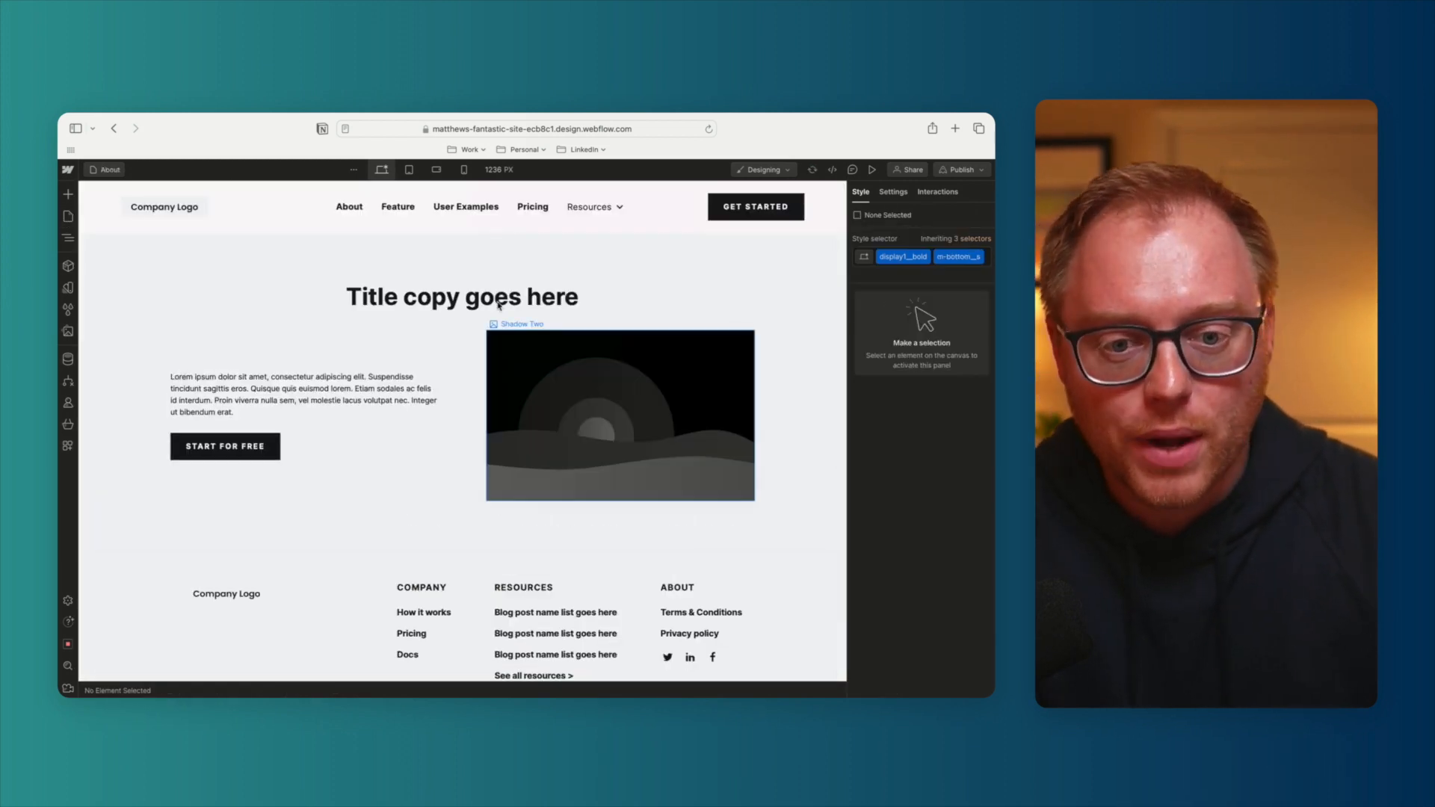
click(479, 301)
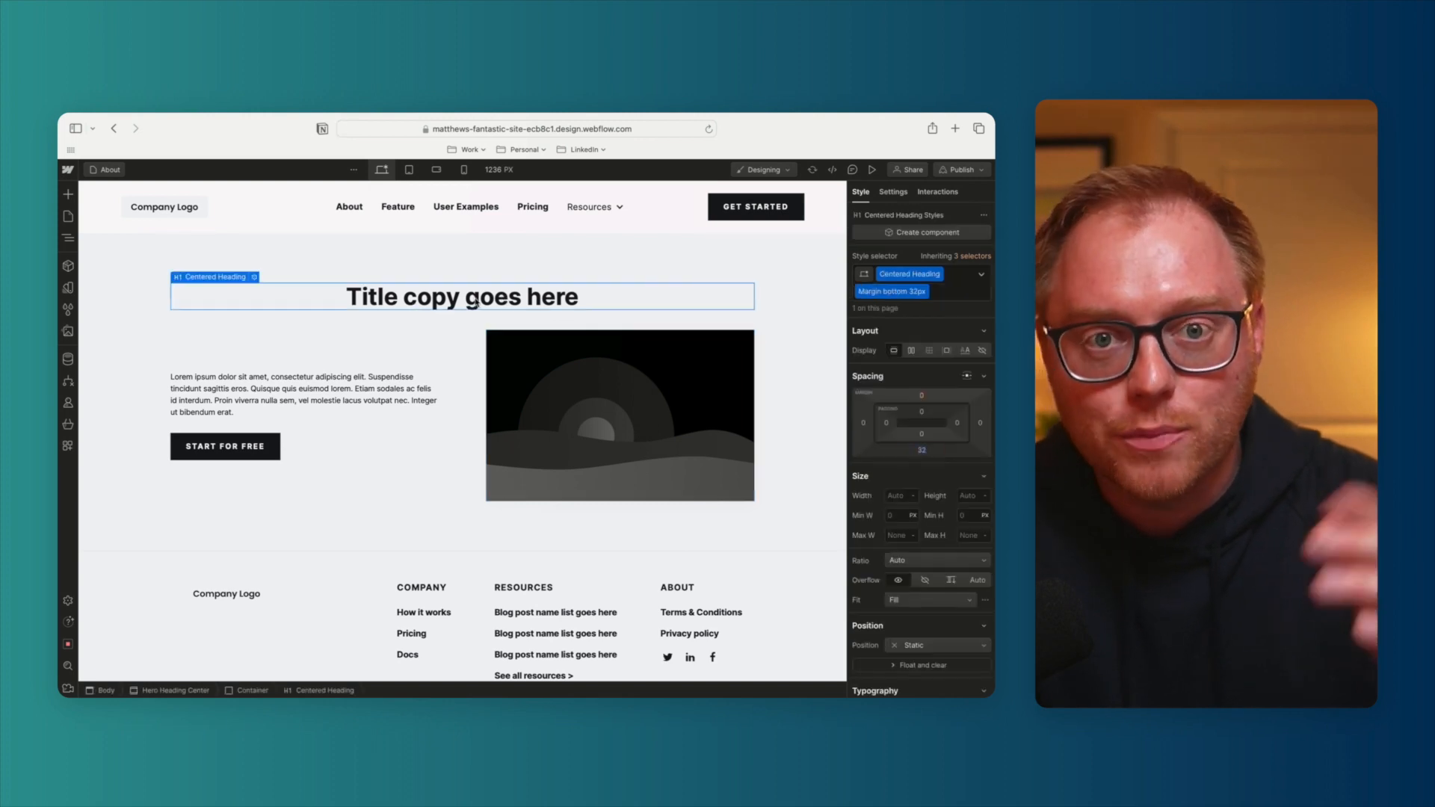
click(955, 296)
key(BackSpace)
key(BackSpace)
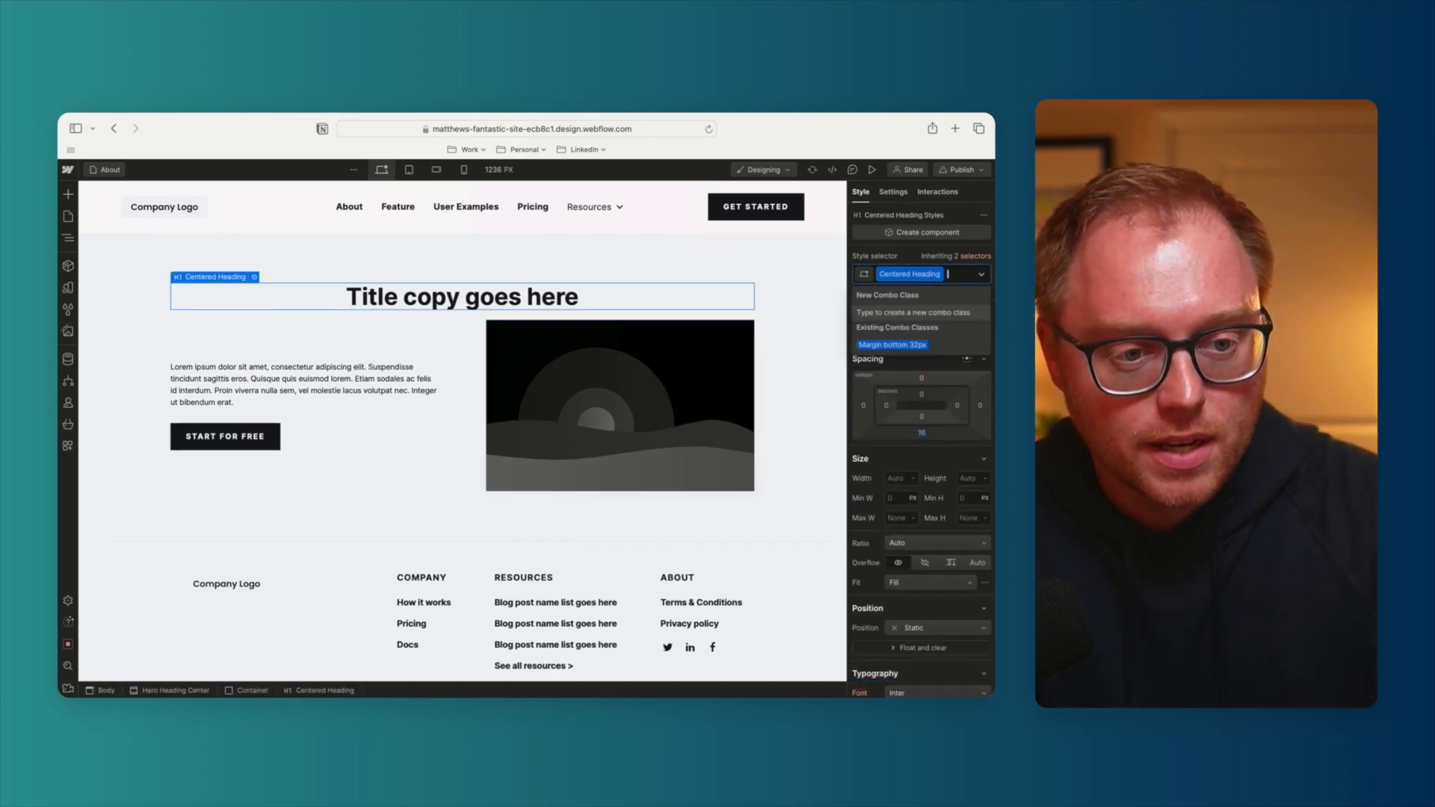
Give the hero title the existing display1__bold class with the m-bottom__l combo class
text(bold)
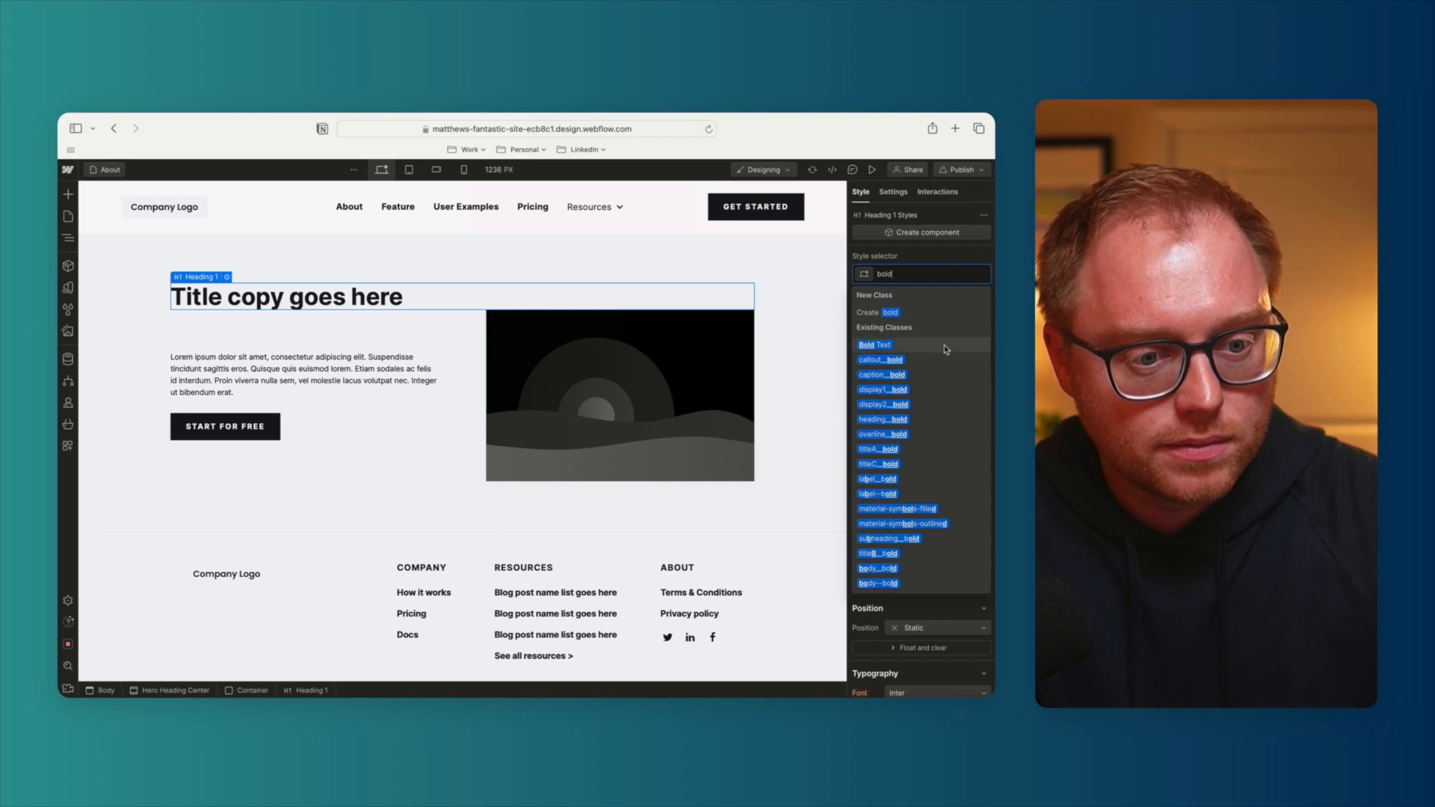
click(920, 391)
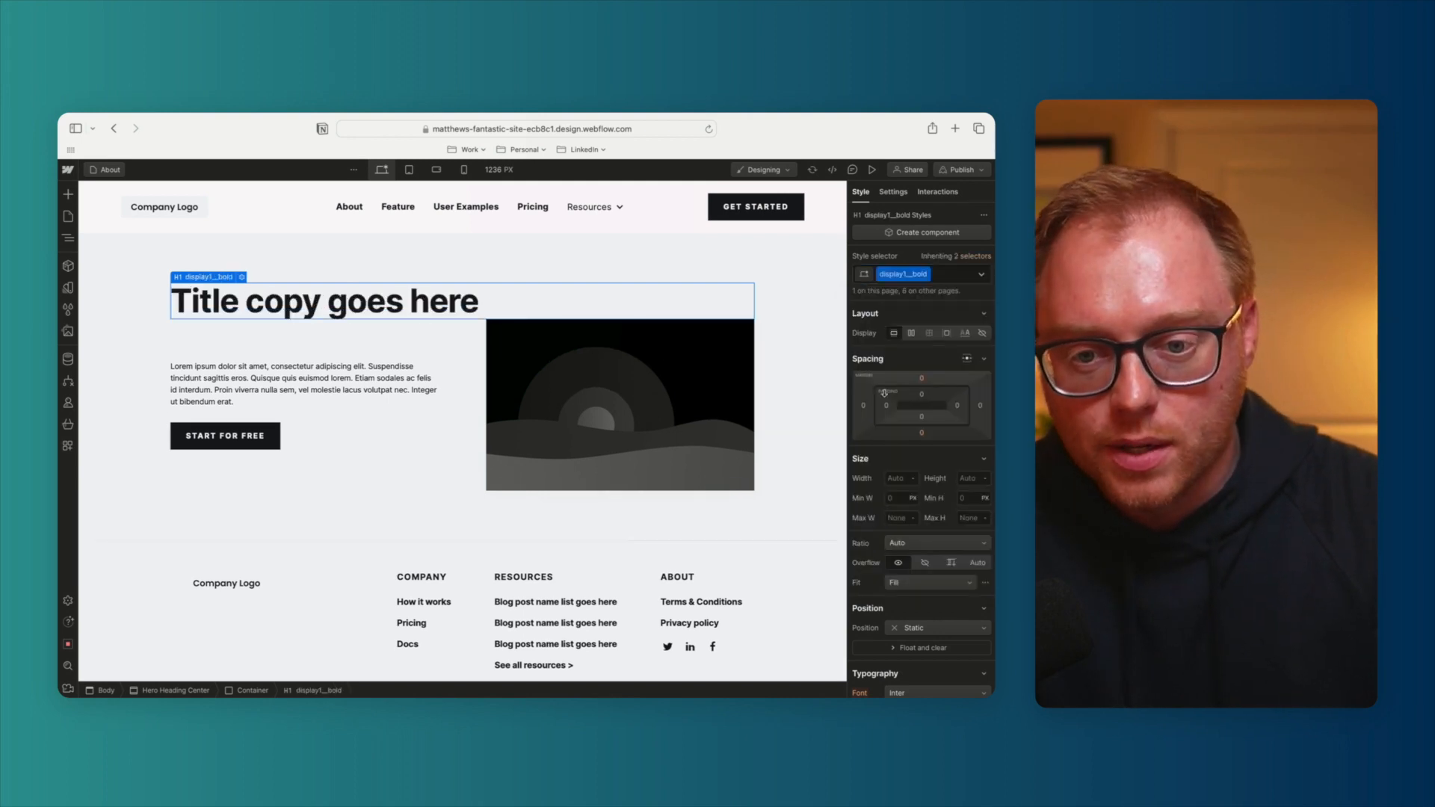
click(951, 277)
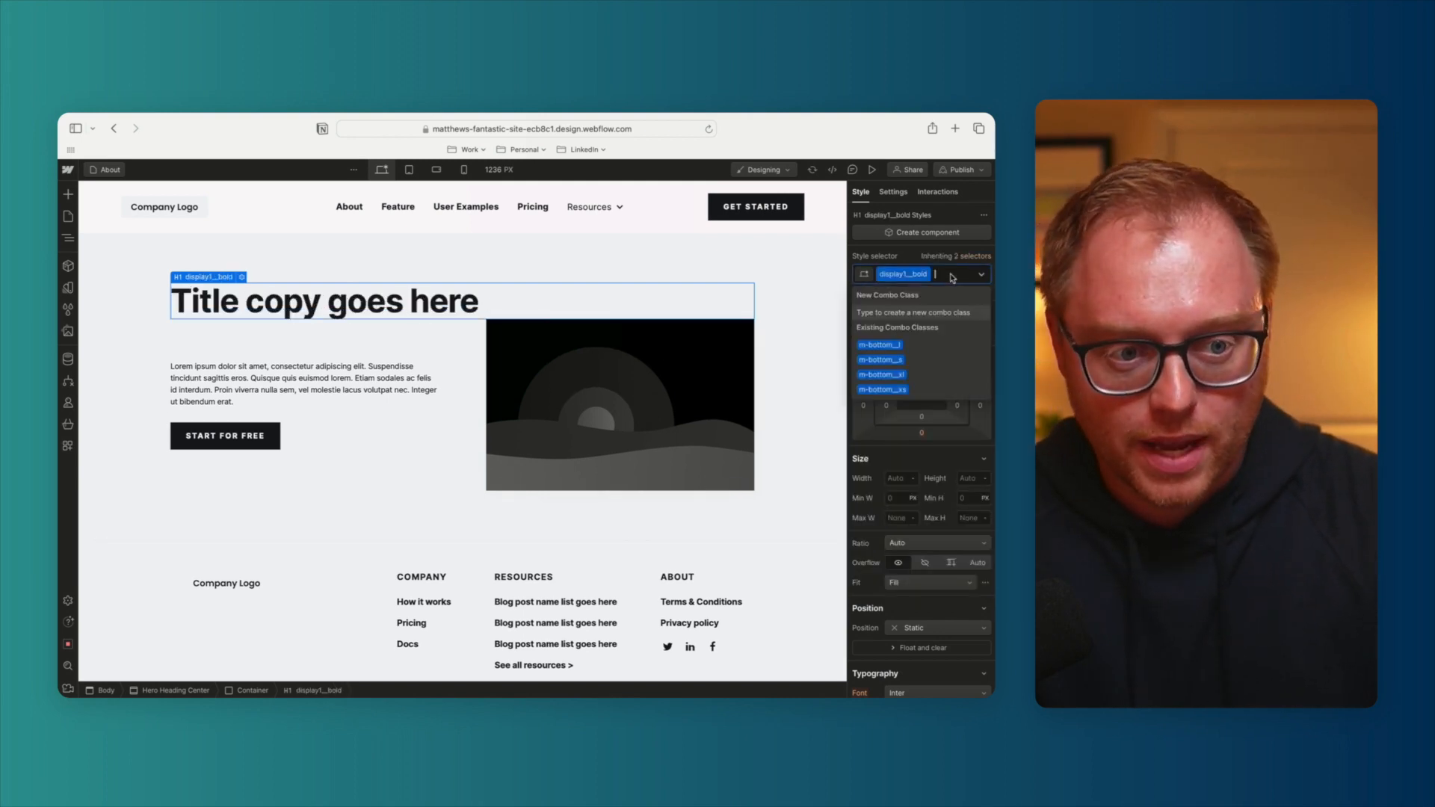
click(926, 346)
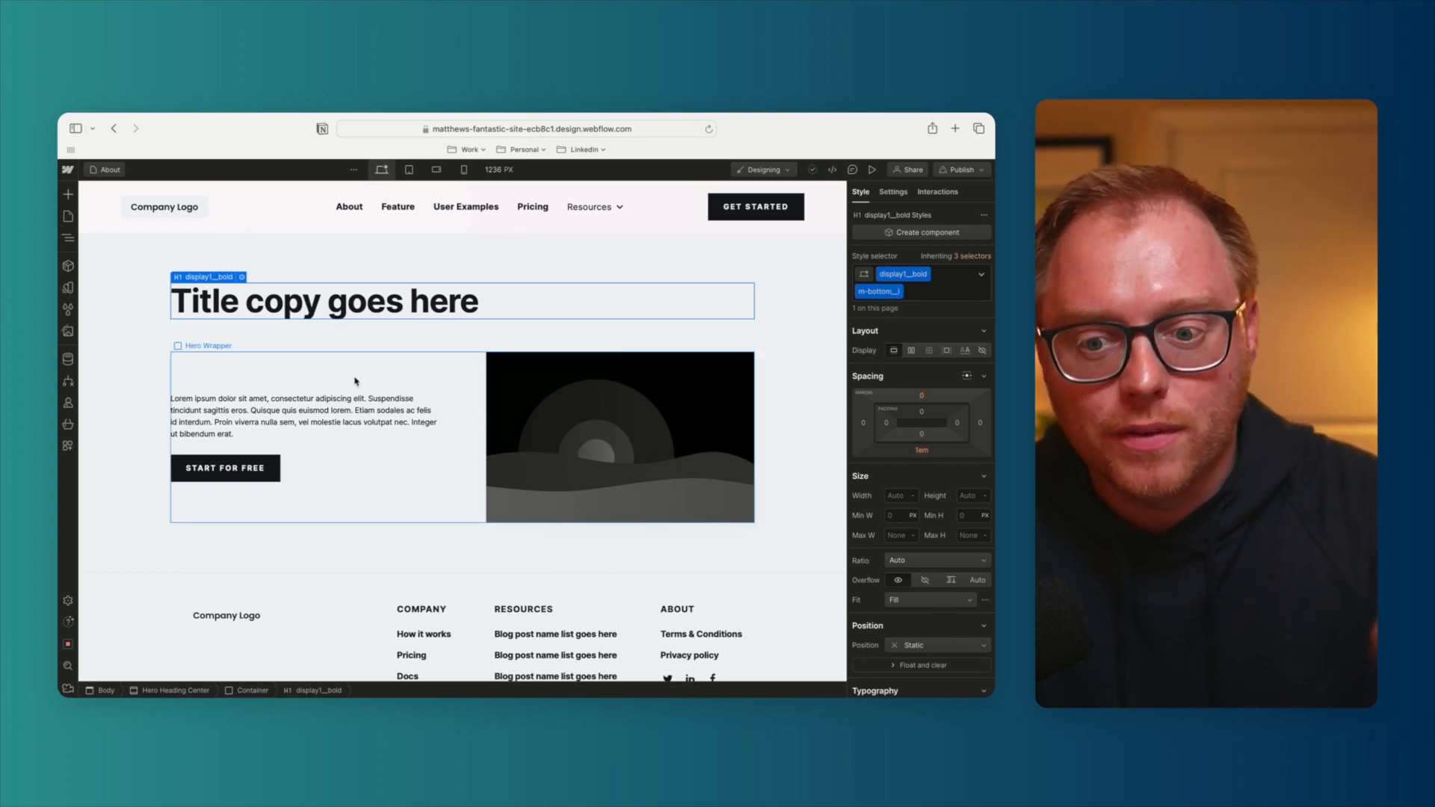
Go back to the Home page and examine the scaleFactor examples in the Cards section
click(68, 217)
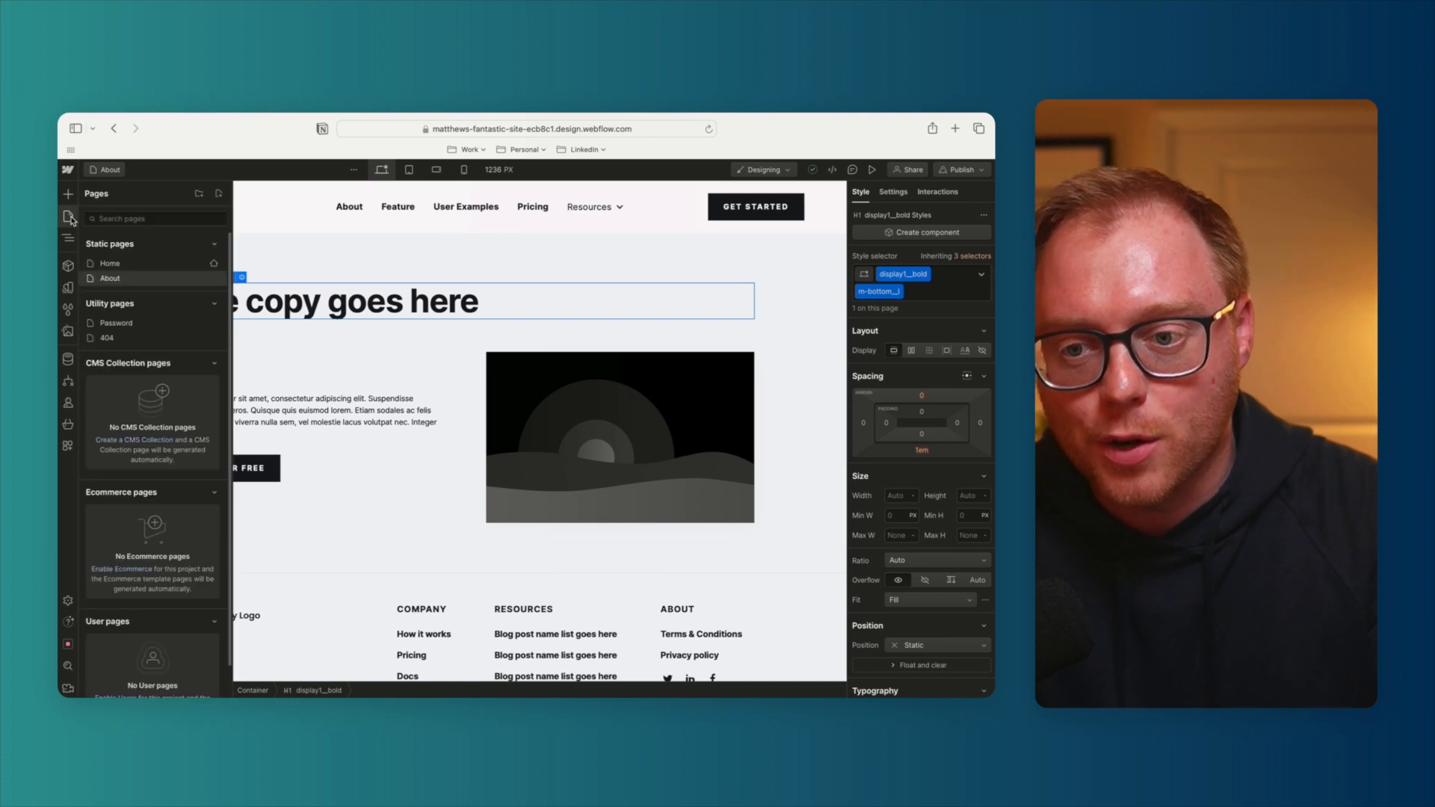
click(110, 263)
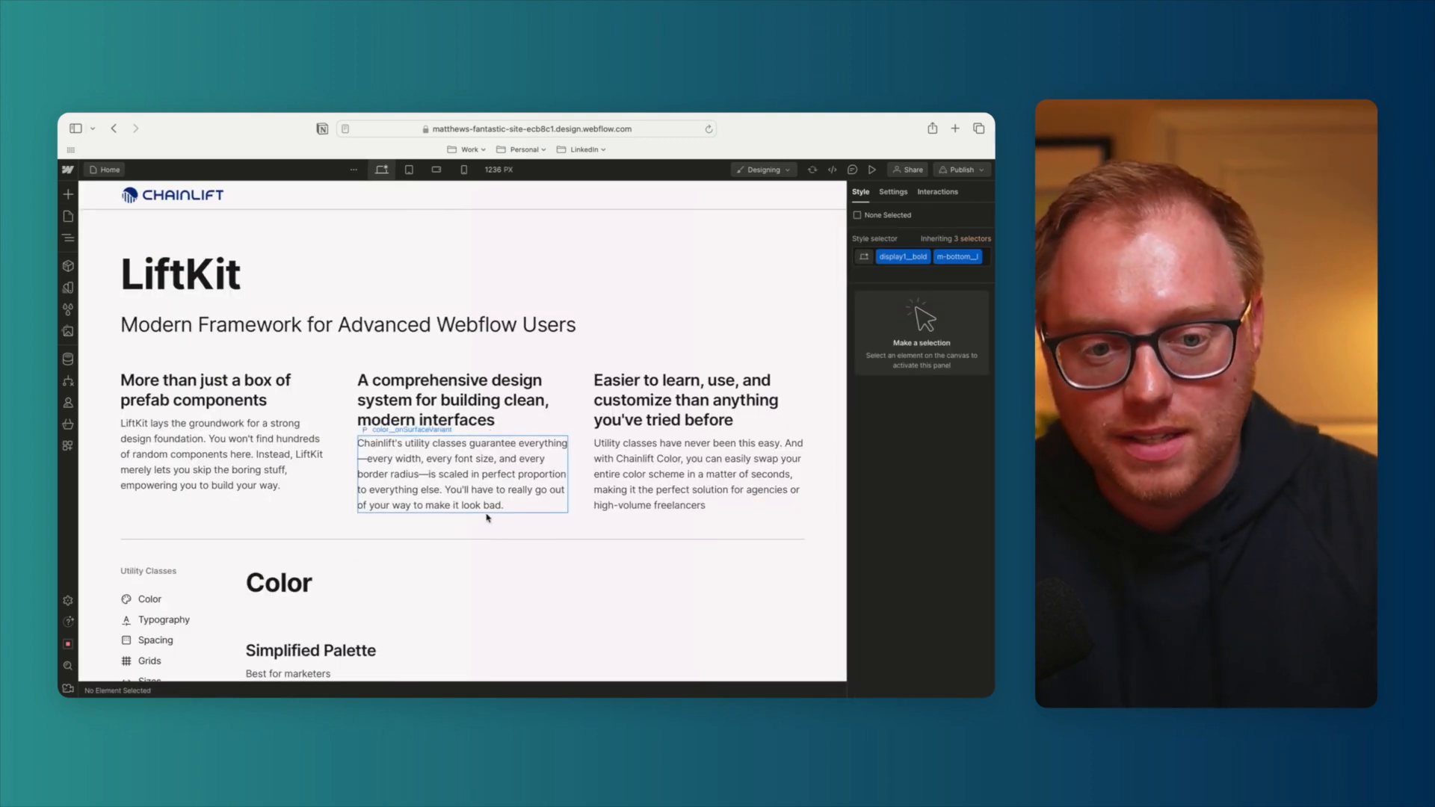
scroll(487, 517, down, 15)
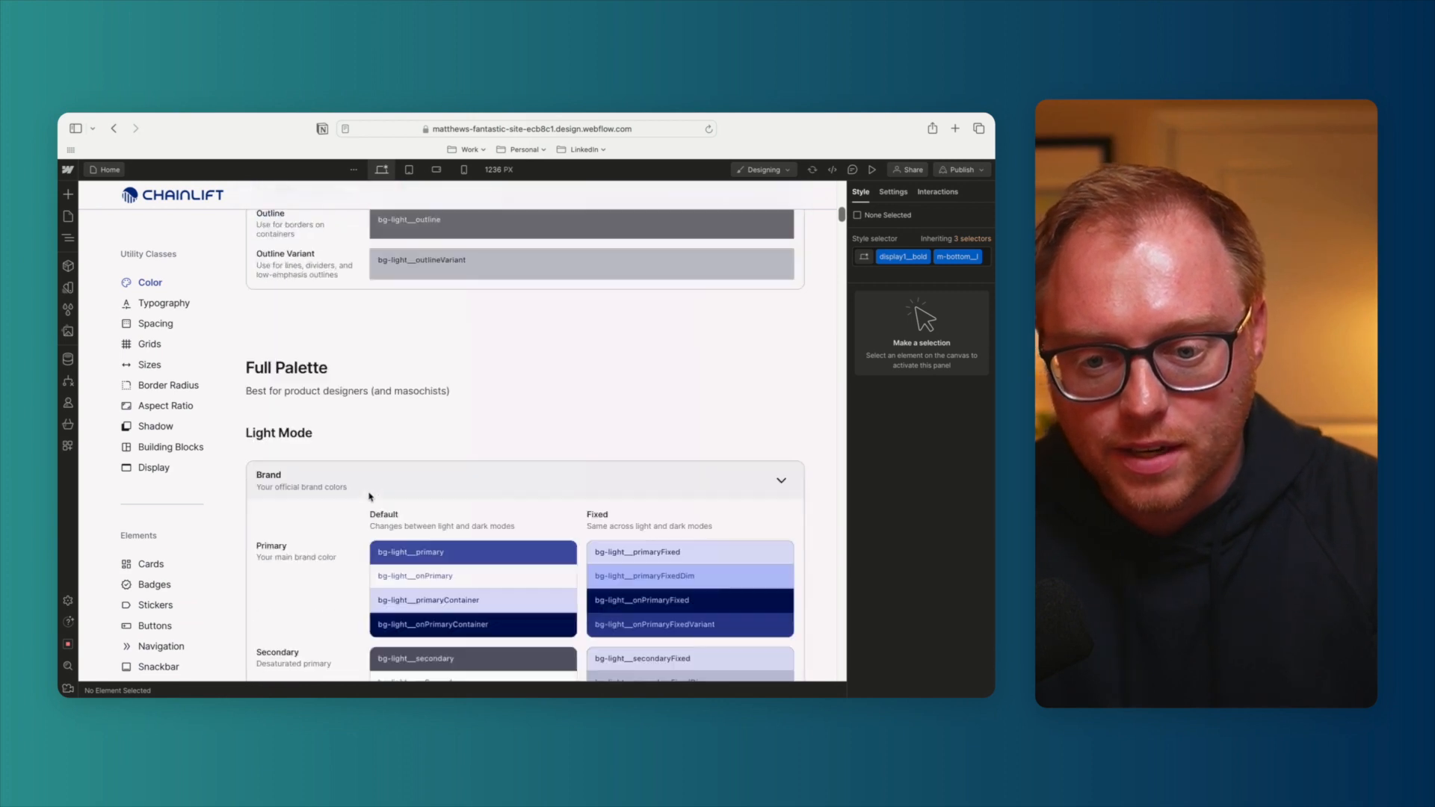
scroll(370, 496, down, 20)
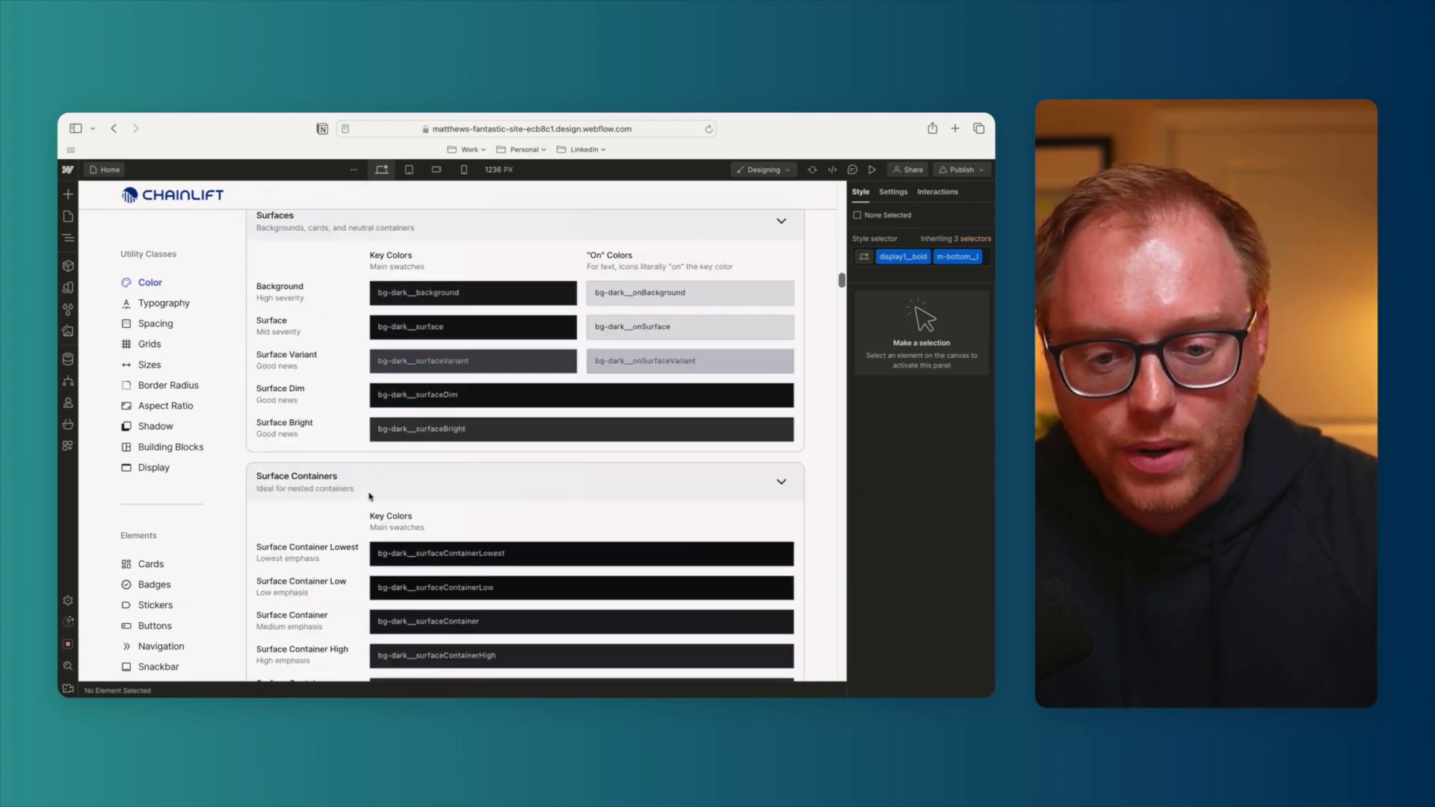
scroll(369, 495, down, 20)
scroll(375, 505, down, 20)
scroll(375, 505, down, 20)
scroll(374, 506, down, 20)
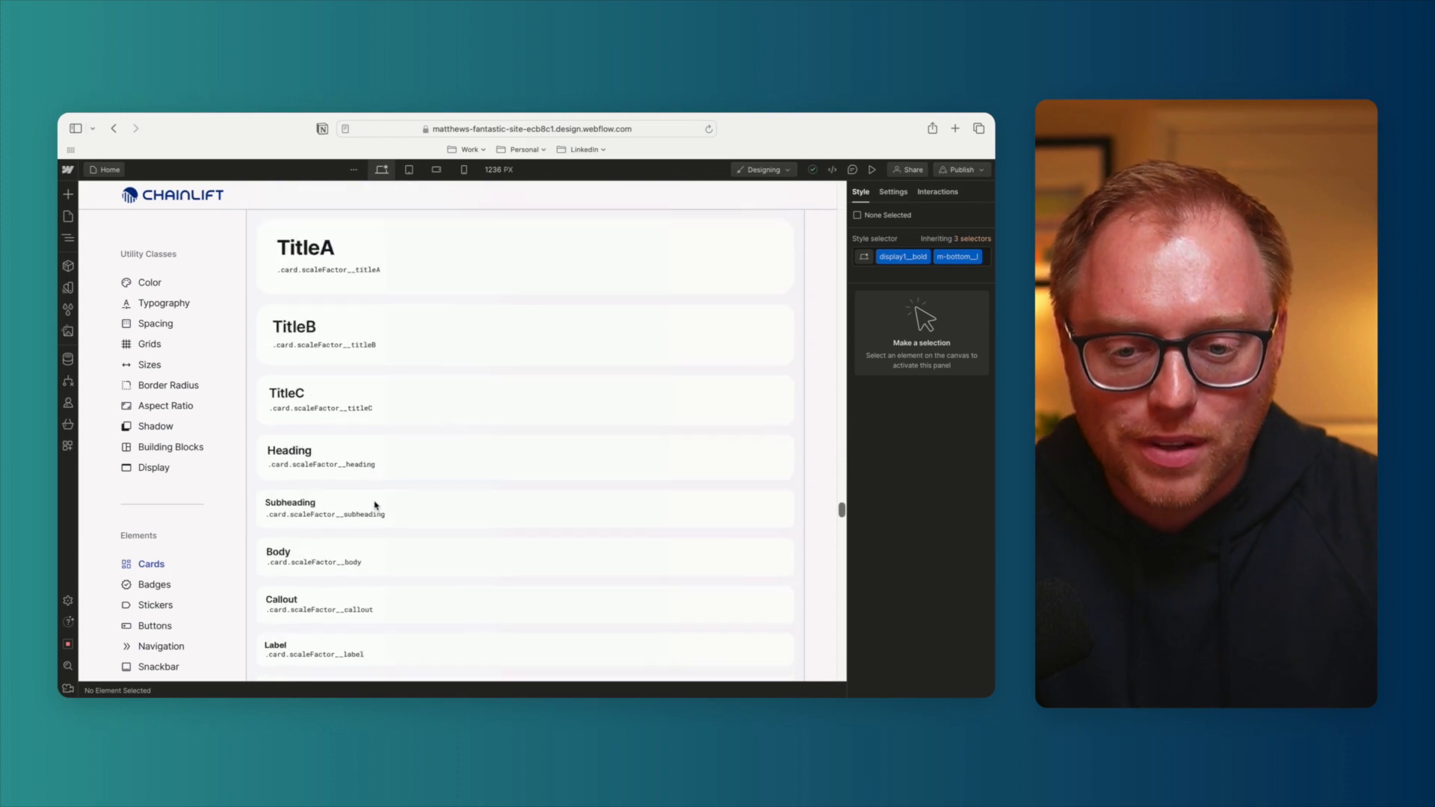
scroll(375, 505, up, 5)
scroll(374, 506, down, 5)
scroll(374, 505, up, 5)
scroll(497, 417, down, 3)
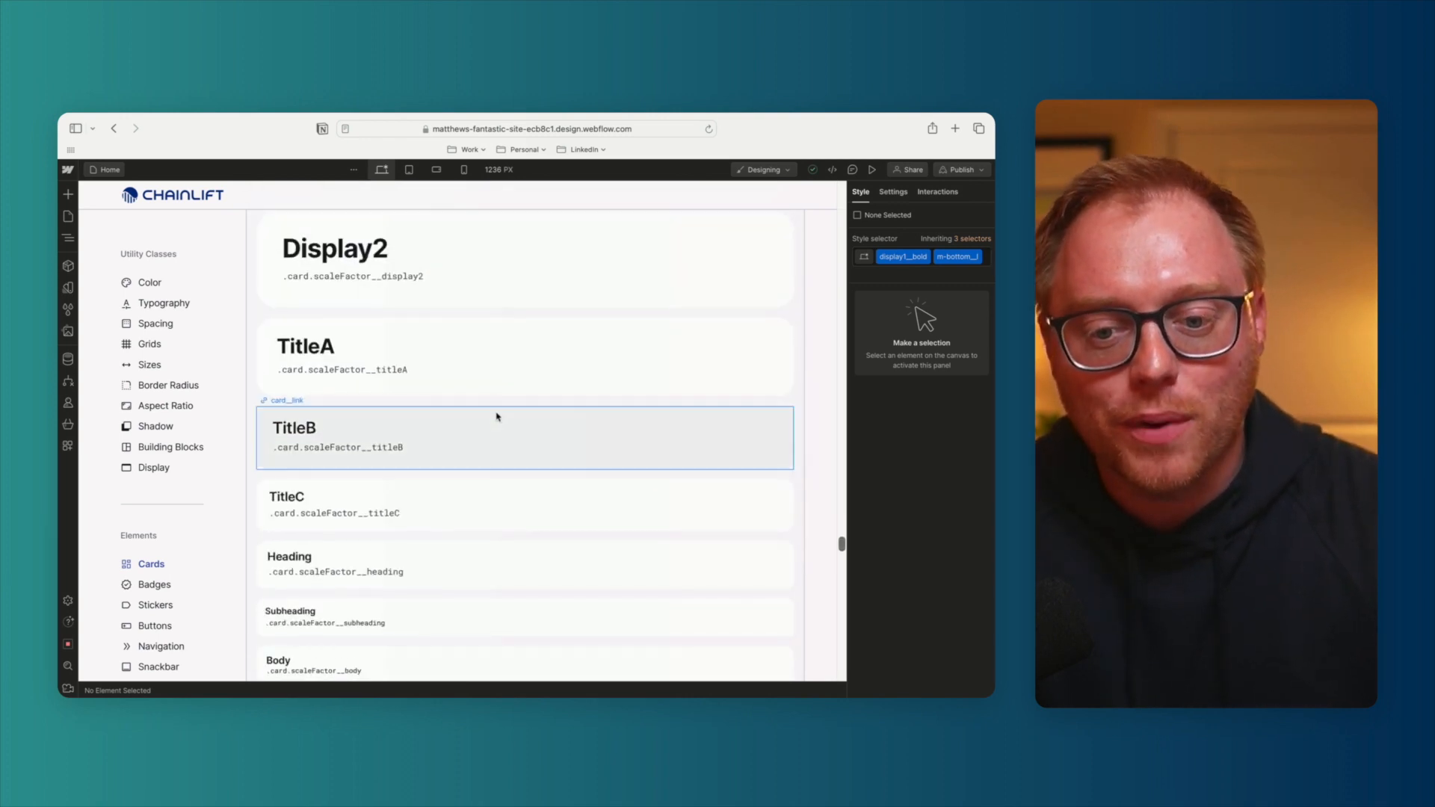
scroll(497, 416, up, 3)
scroll(497, 416, down, 7)
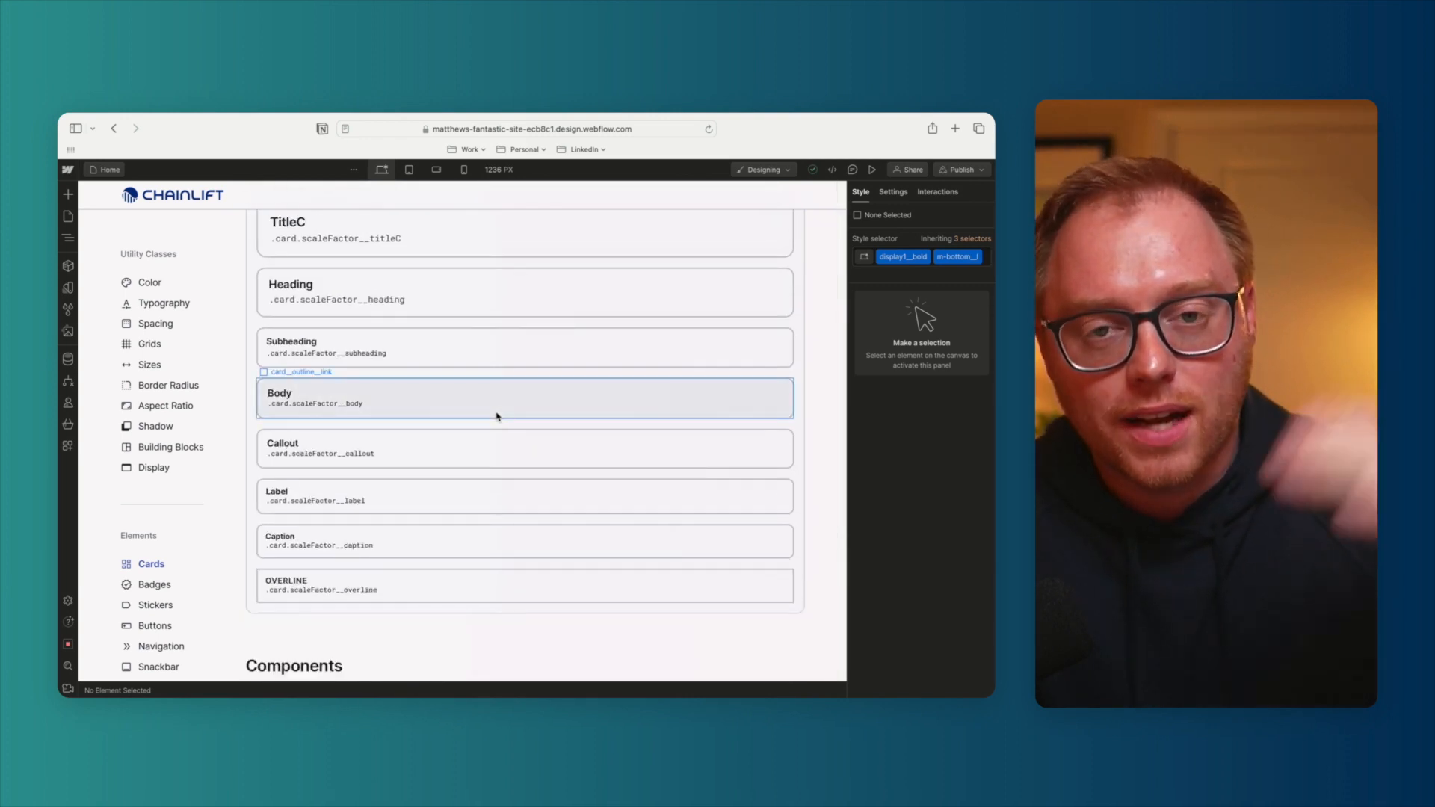
Look over the default and outlined card components and the sticker variants on the Home page
scroll(498, 416, down, 6)
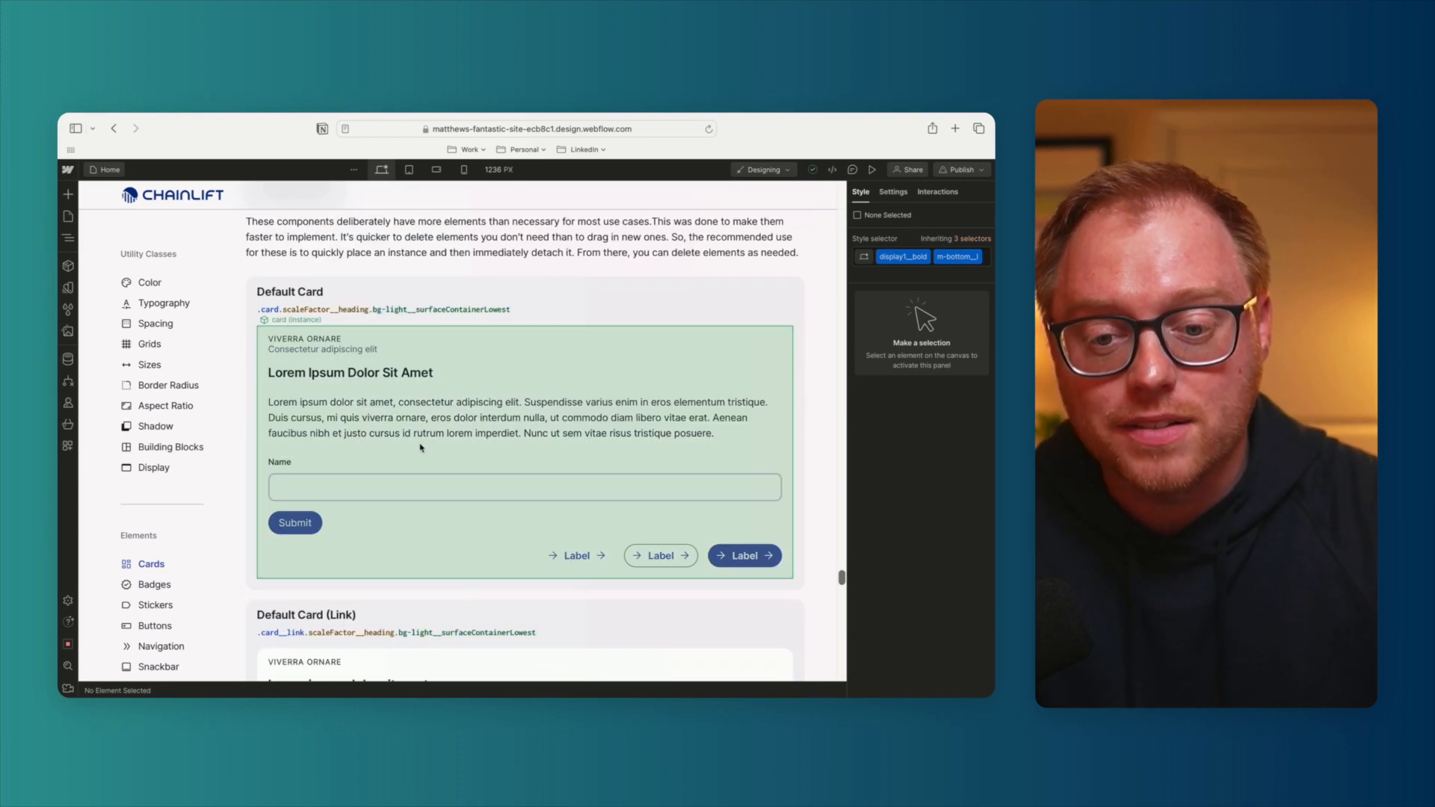
scroll(421, 447, down, 8)
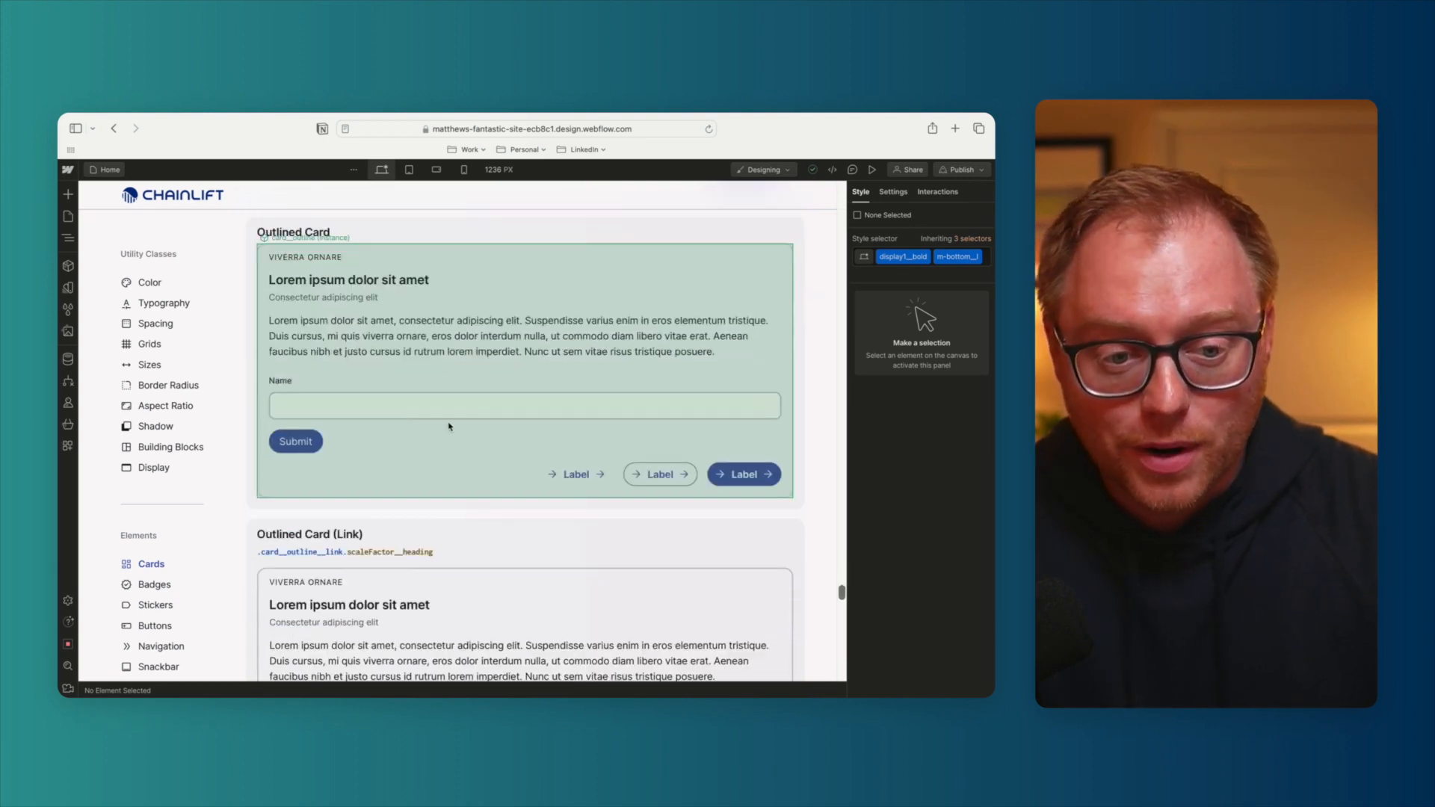
scroll(481, 412, down, 8)
scroll(483, 415, down, 10)
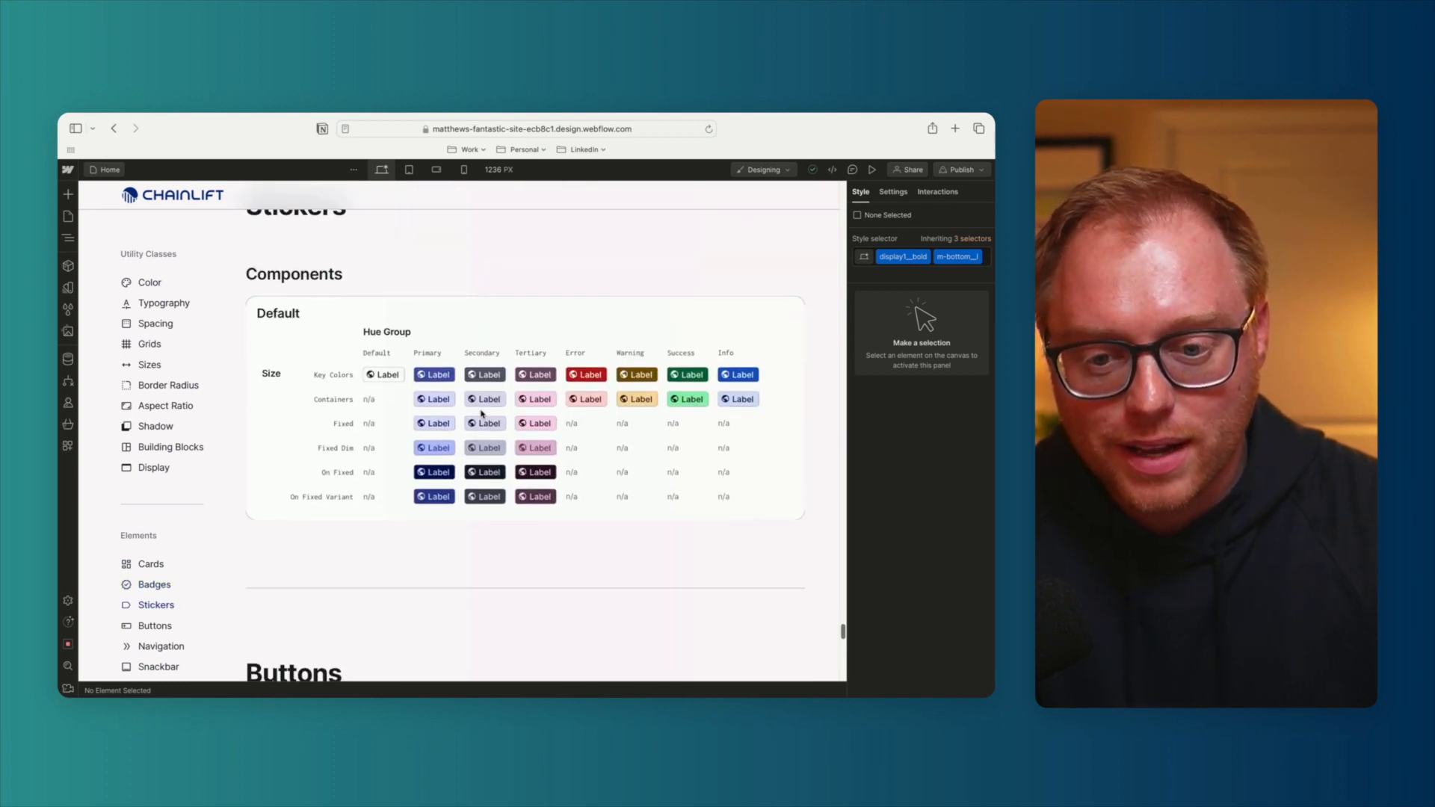
Select the default button in the Buttons components to check its class, and return to the About page
scroll(482, 415, down, 8)
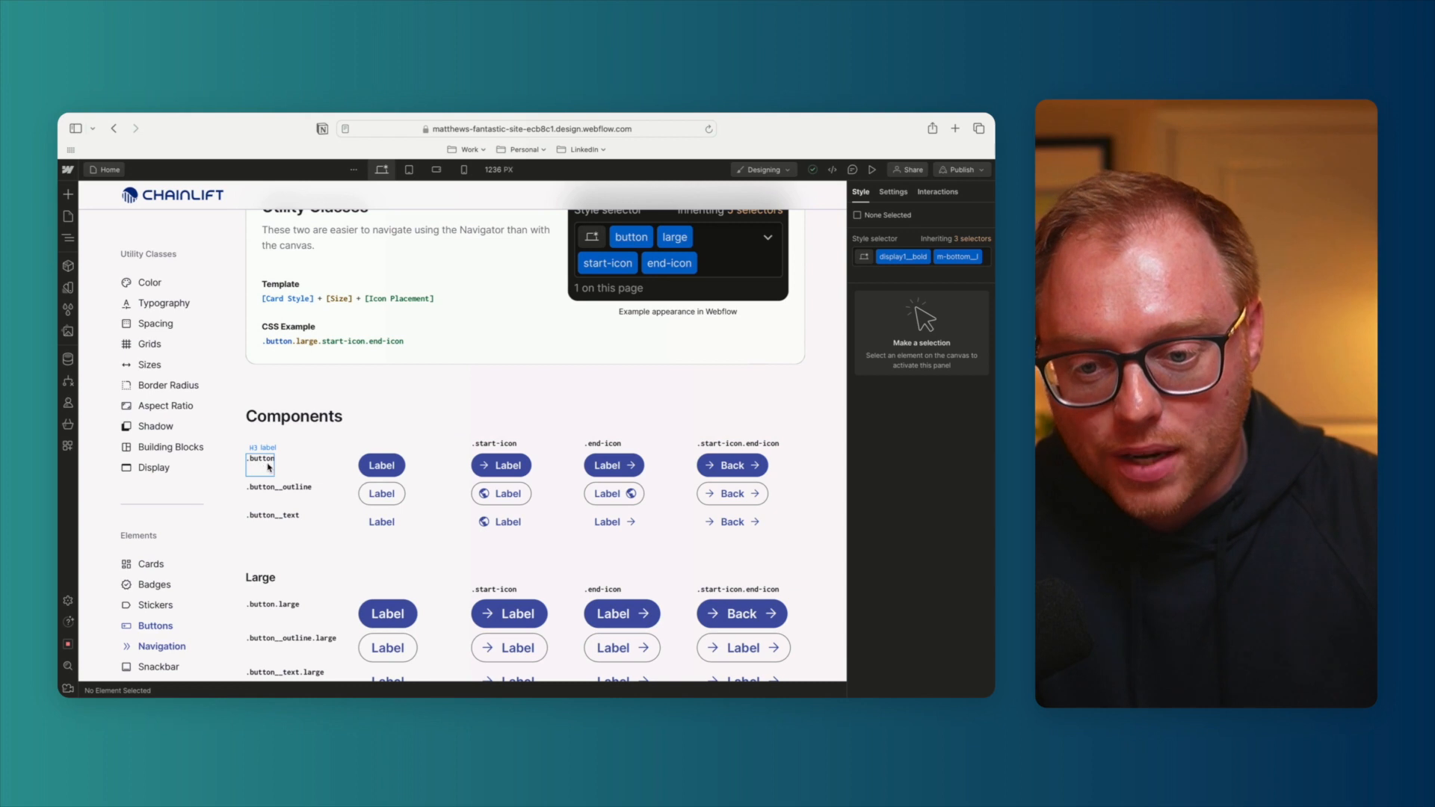
click(398, 476)
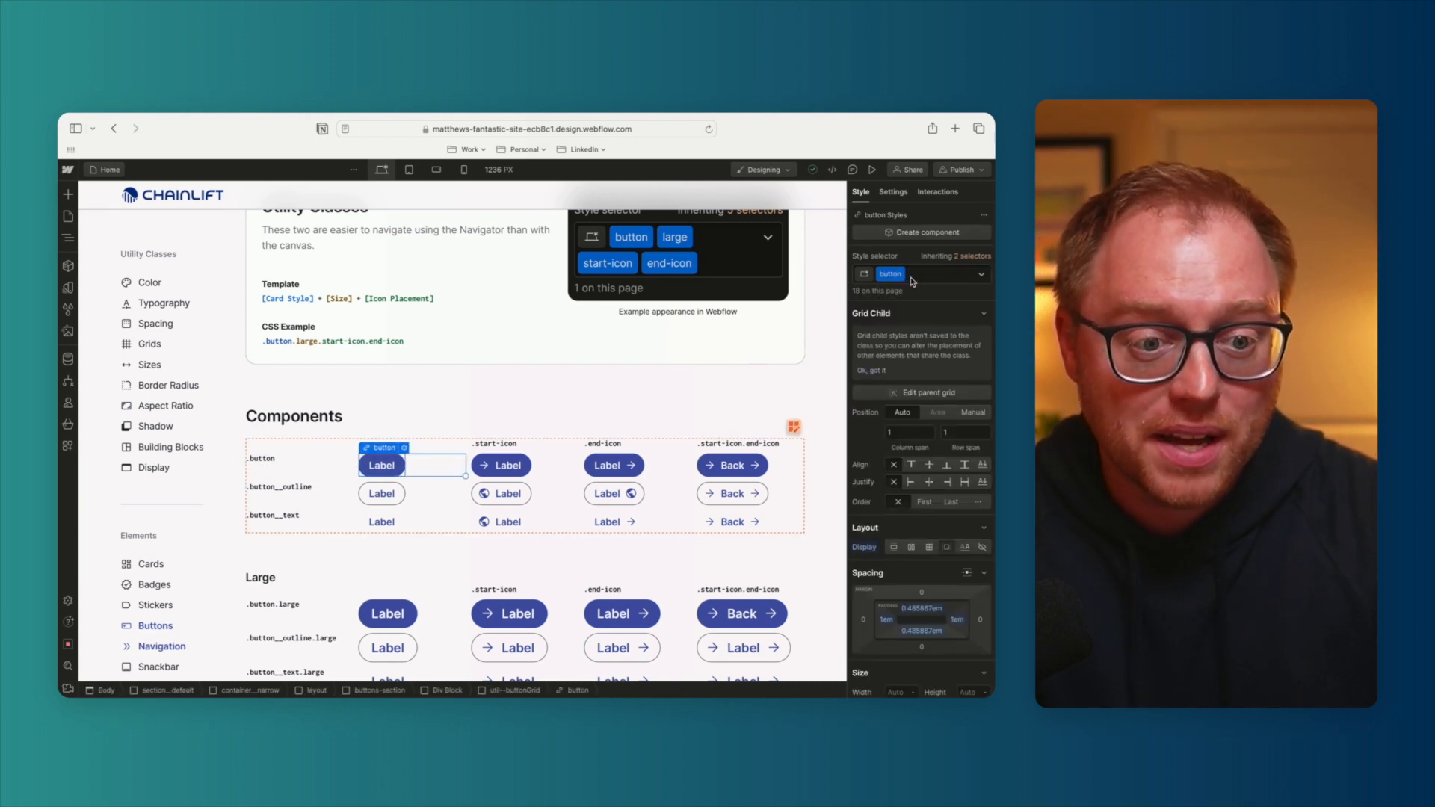
click(69, 219)
click(125, 283)
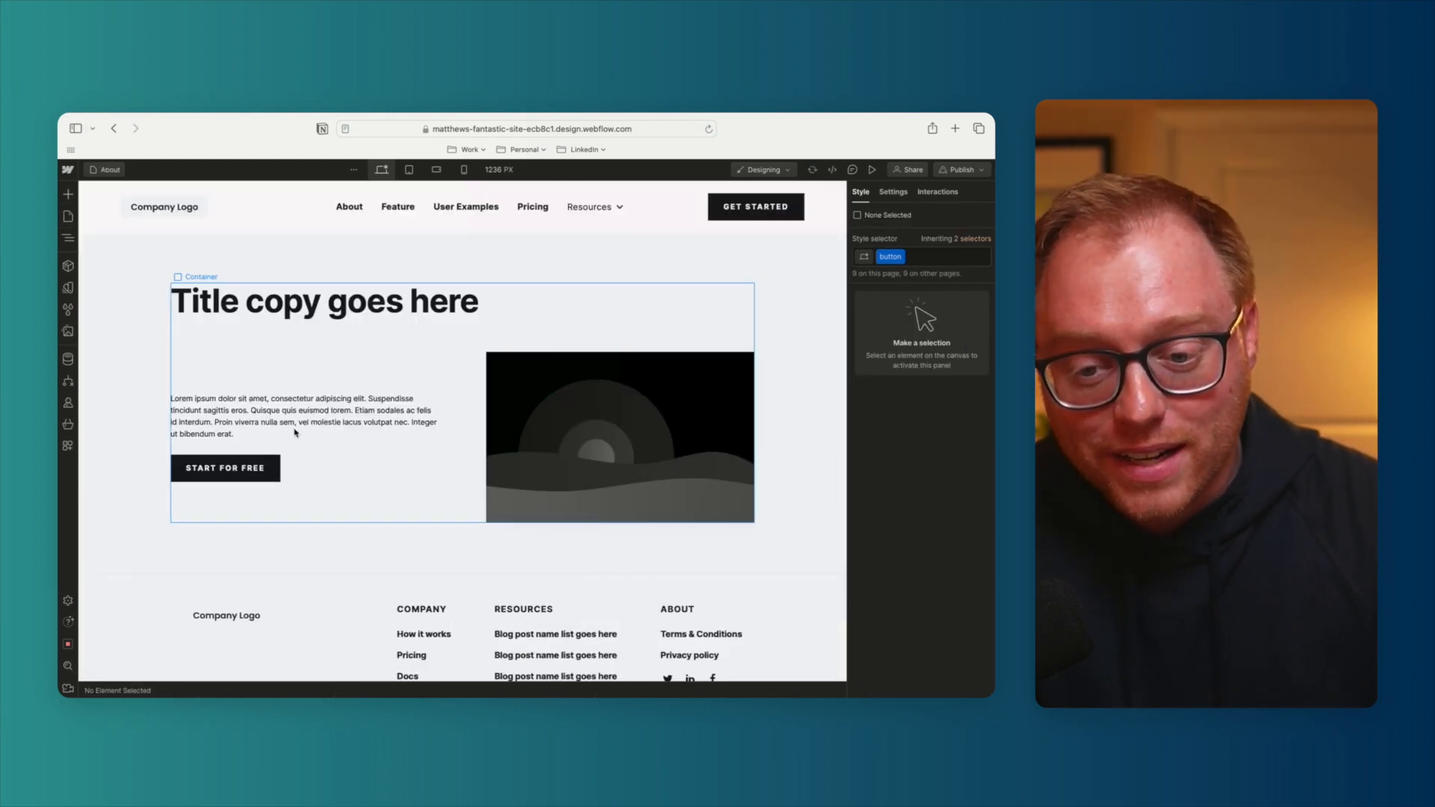
Replace the Button Primary class on the hero's Start for free button with the existing button class
click(265, 479)
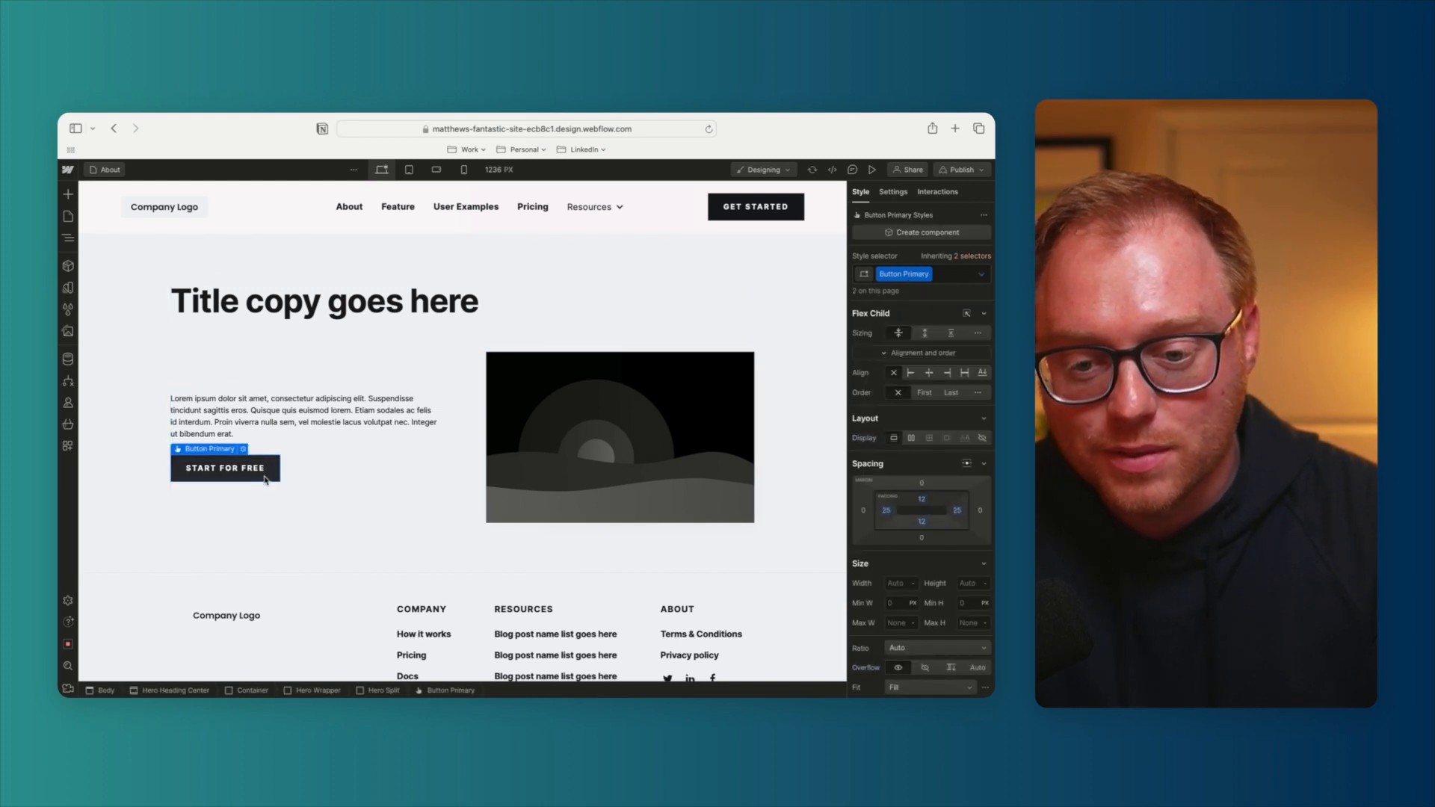
click(954, 275)
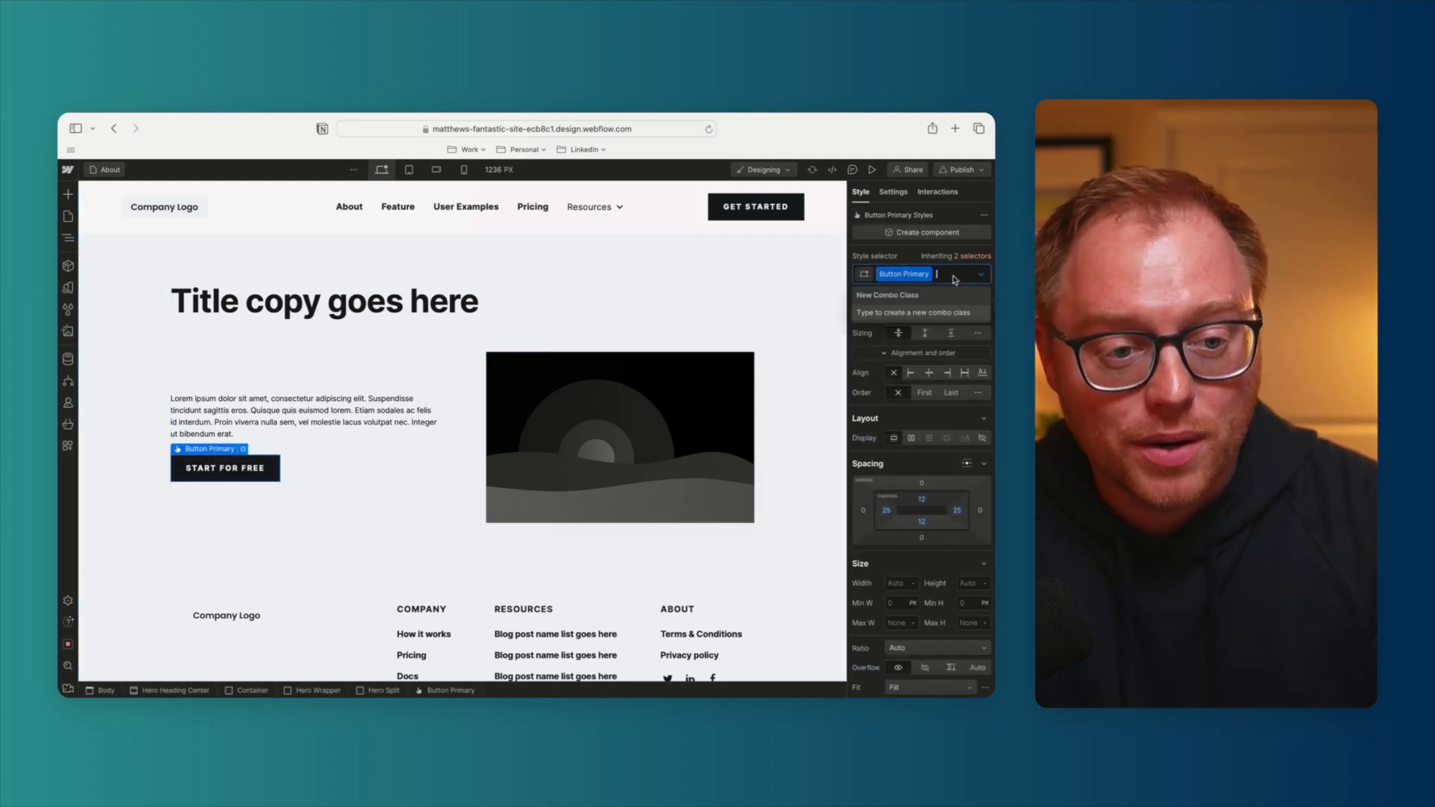
key(BackSpace)
text(button)
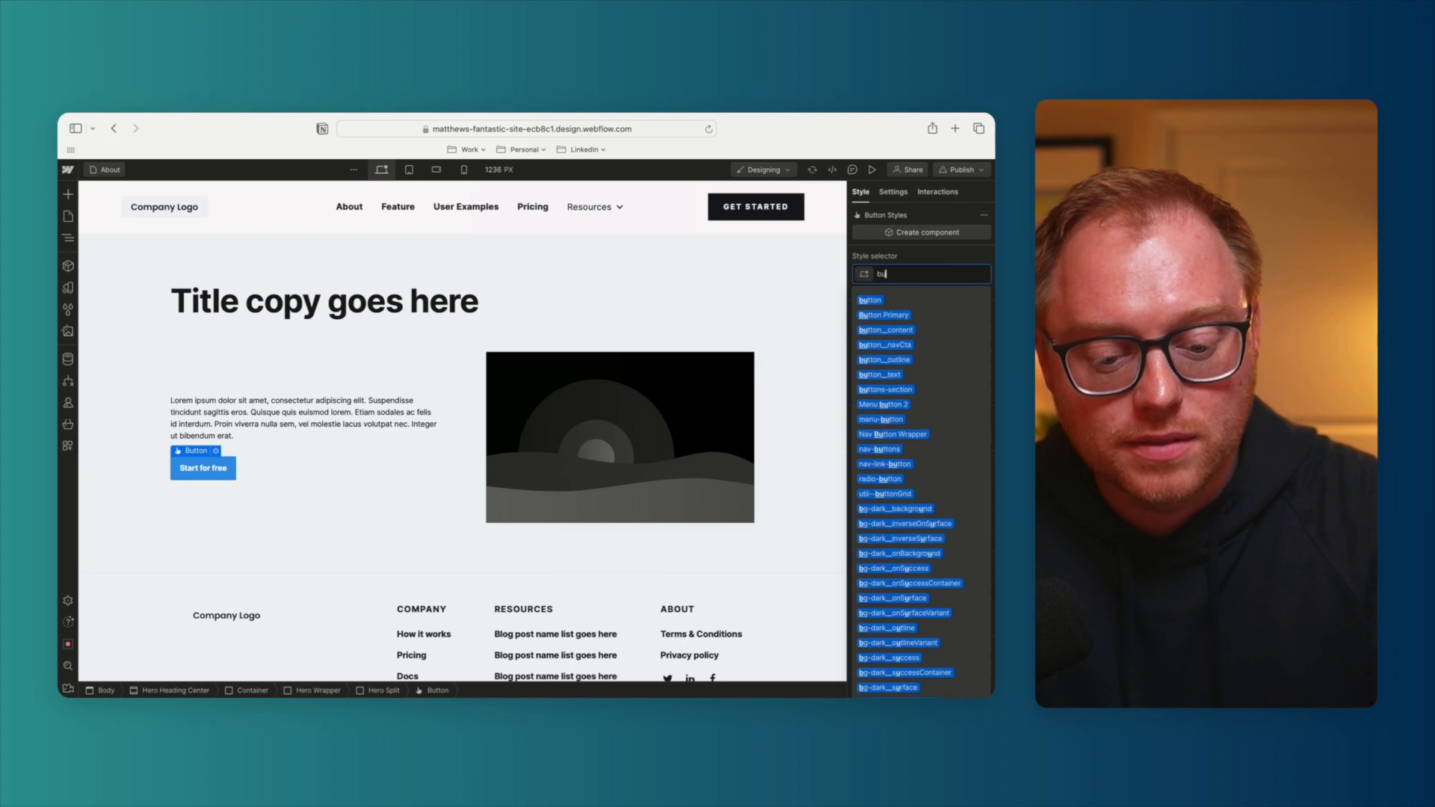
click(936, 311)
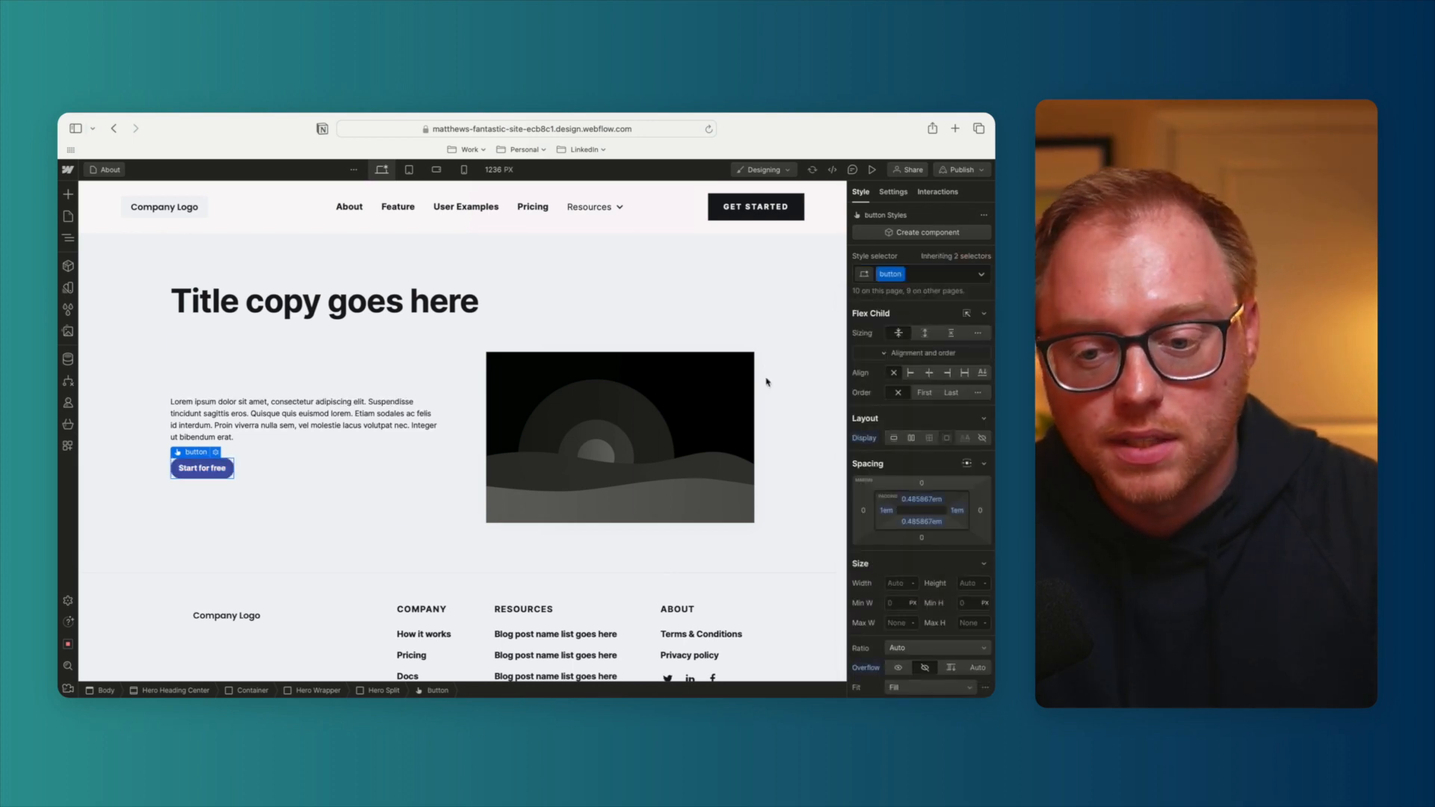
click(397, 506)
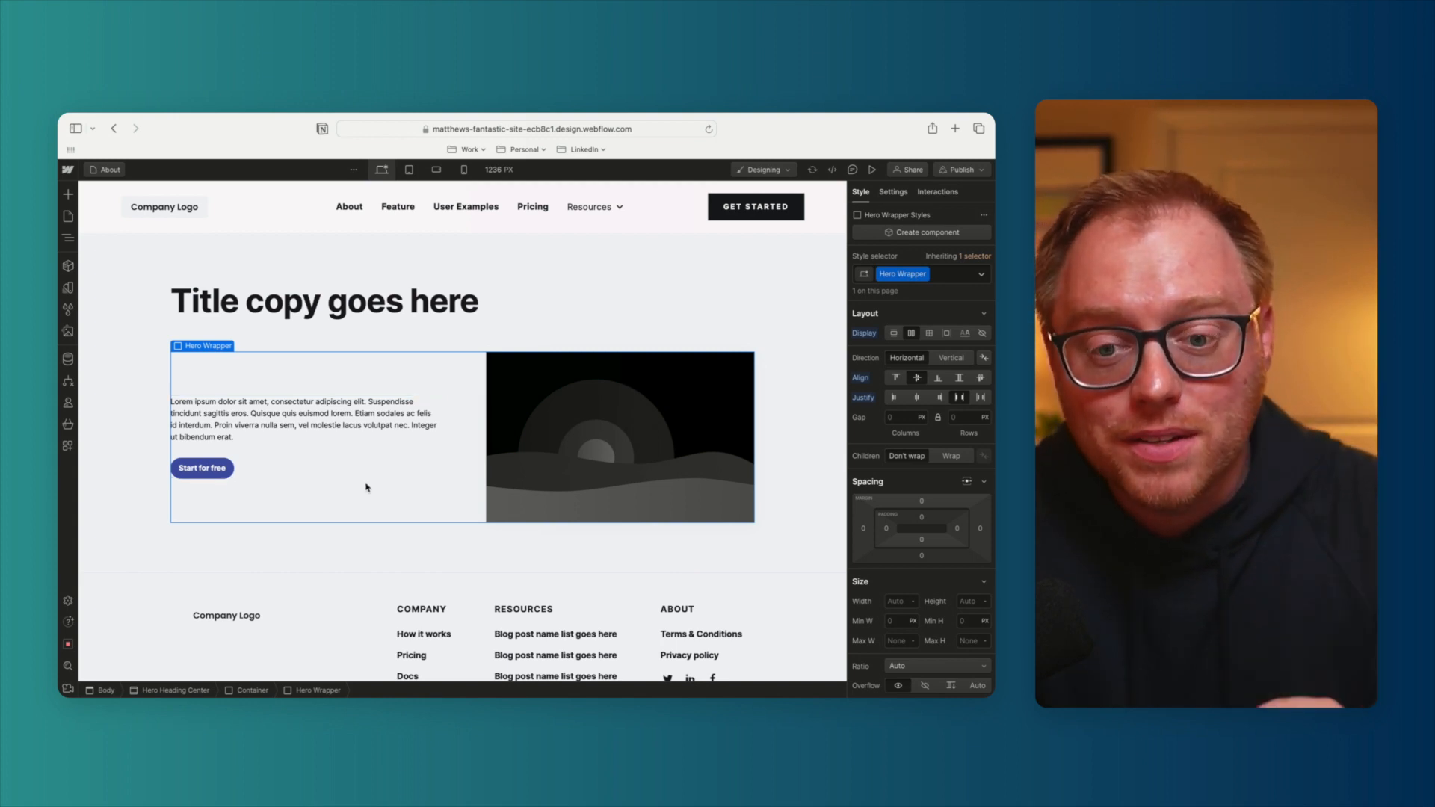
scroll(295, 486, down, 2)
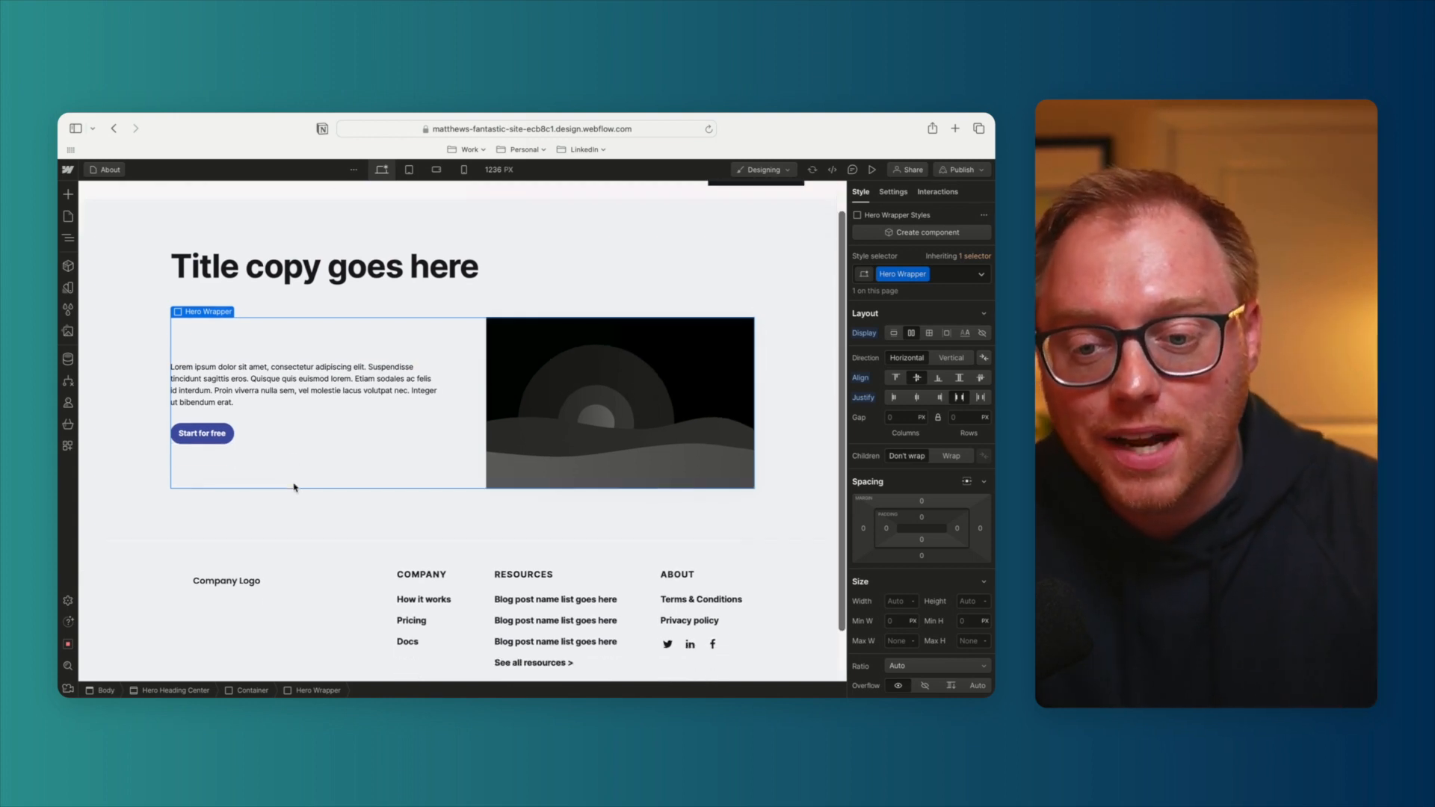
Copy the "A comprehensive design system for building clean, modern interfaces" heading from the Home page and paste it below the About page's hero paragraph
click(68, 217)
click(126, 270)
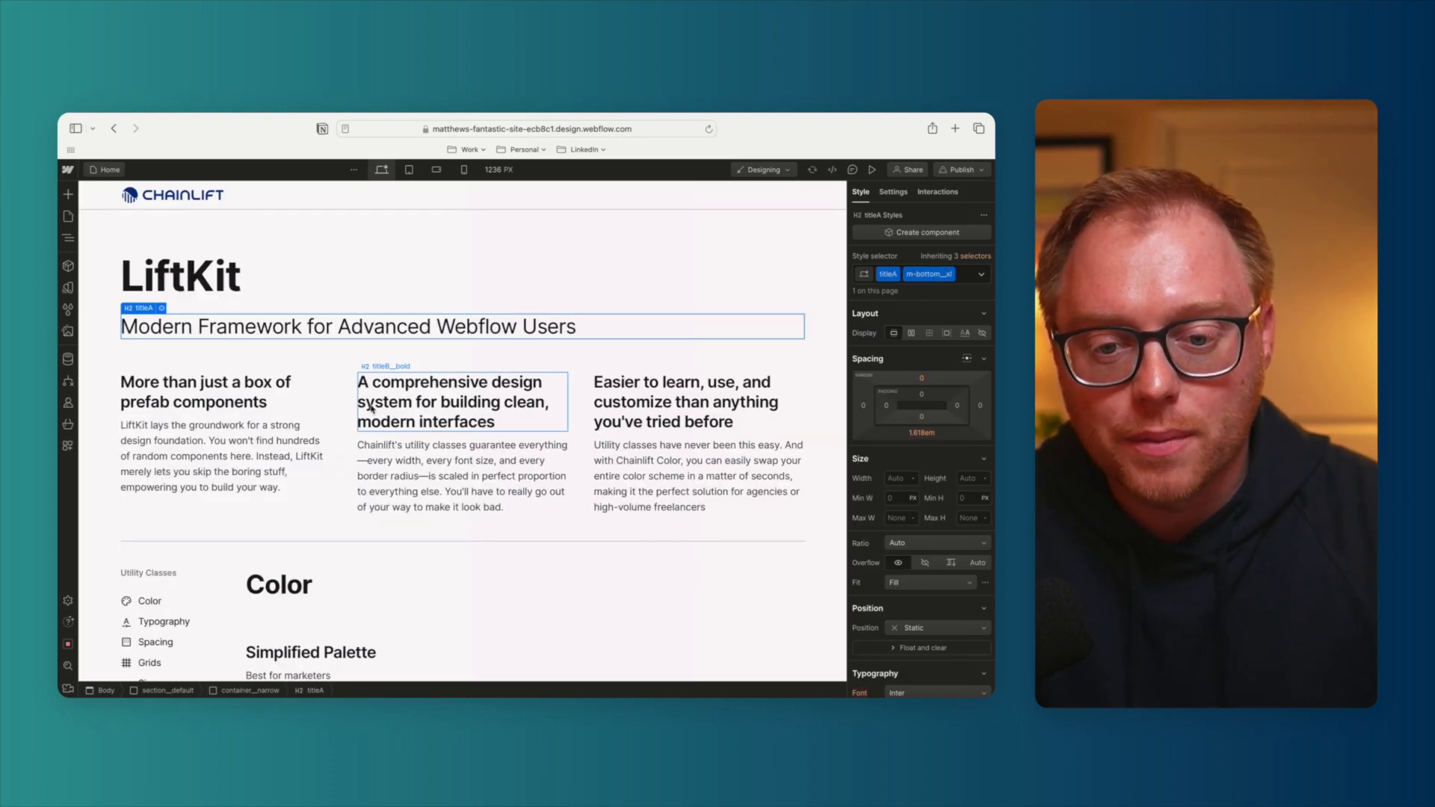
click(421, 410)
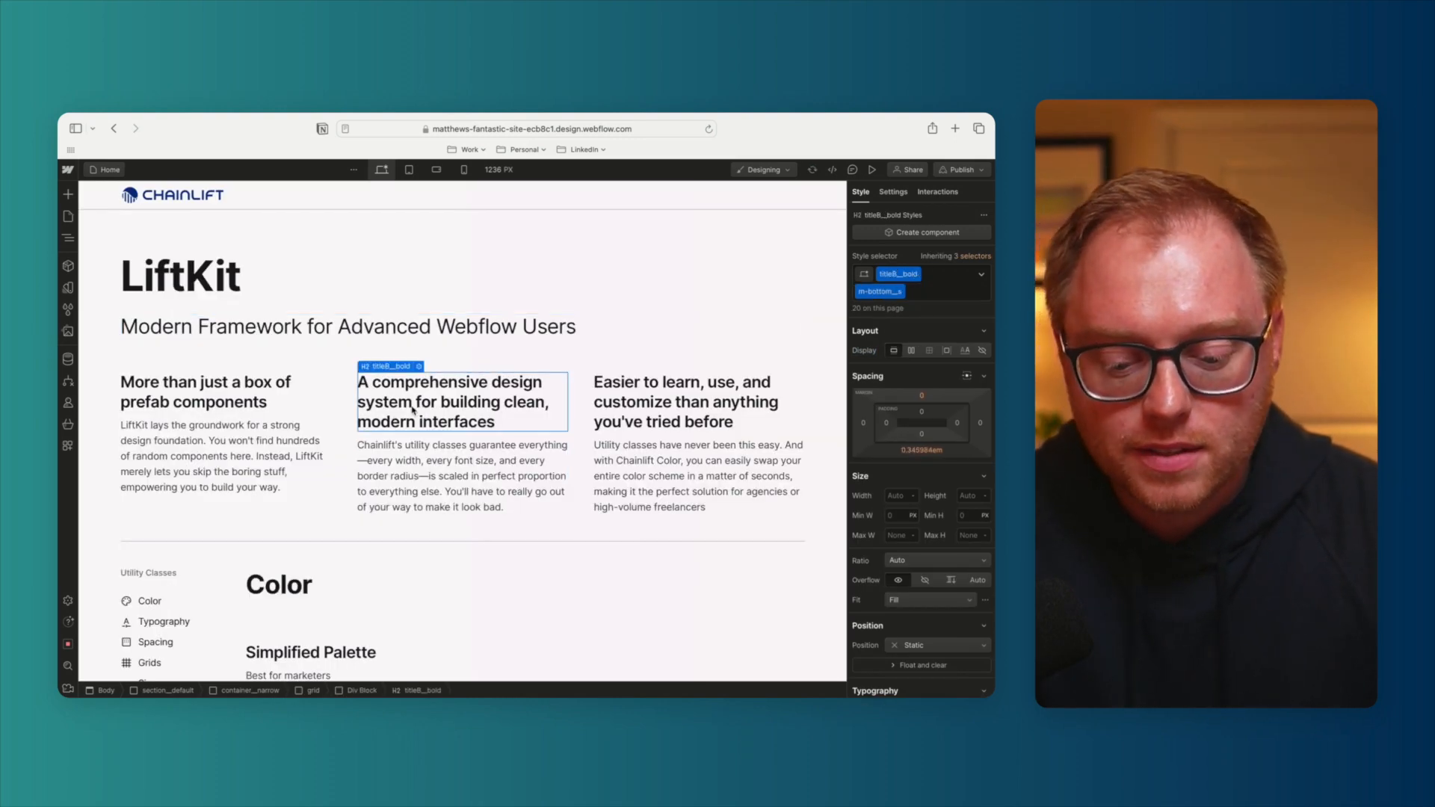
click(71, 222)
click(123, 279)
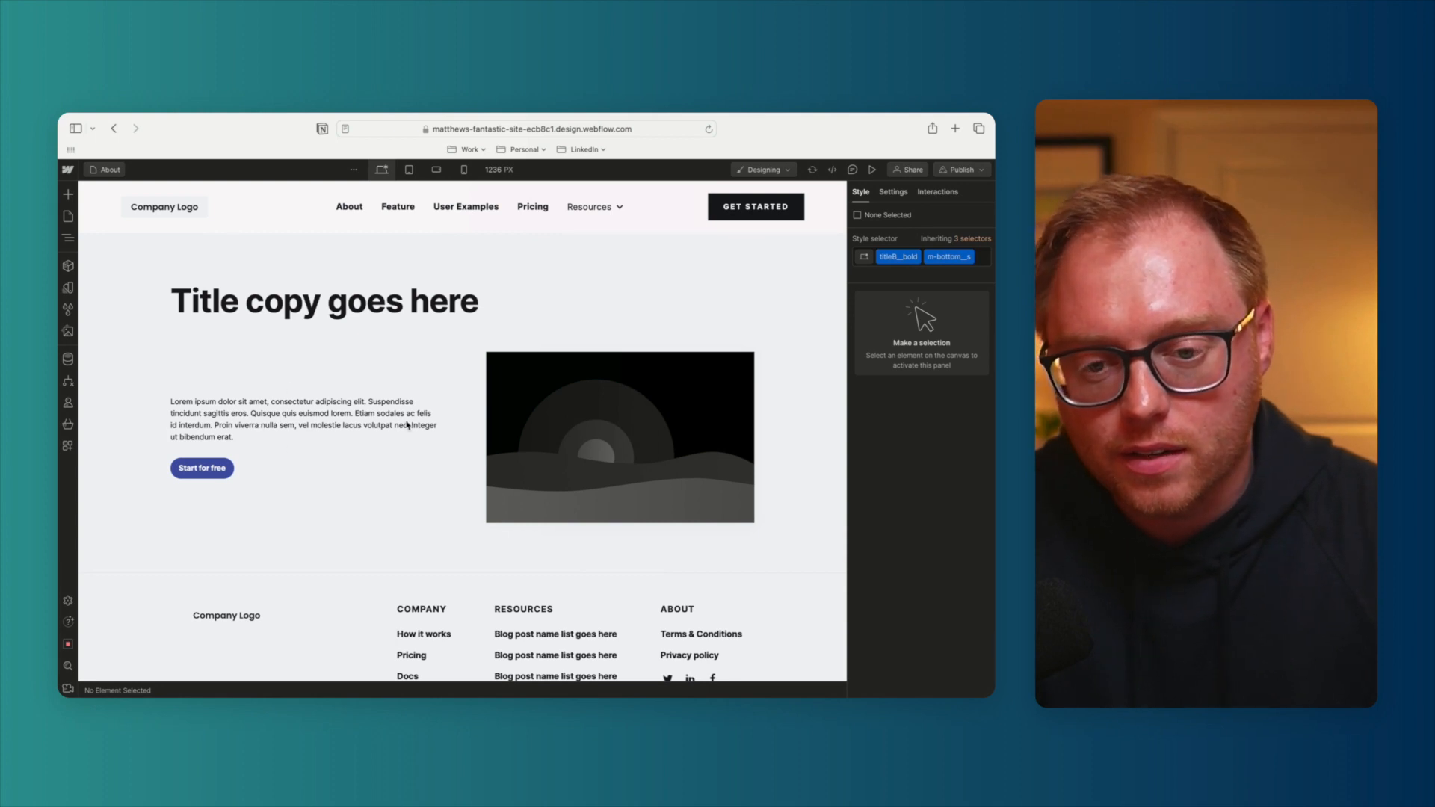
click(252, 411)
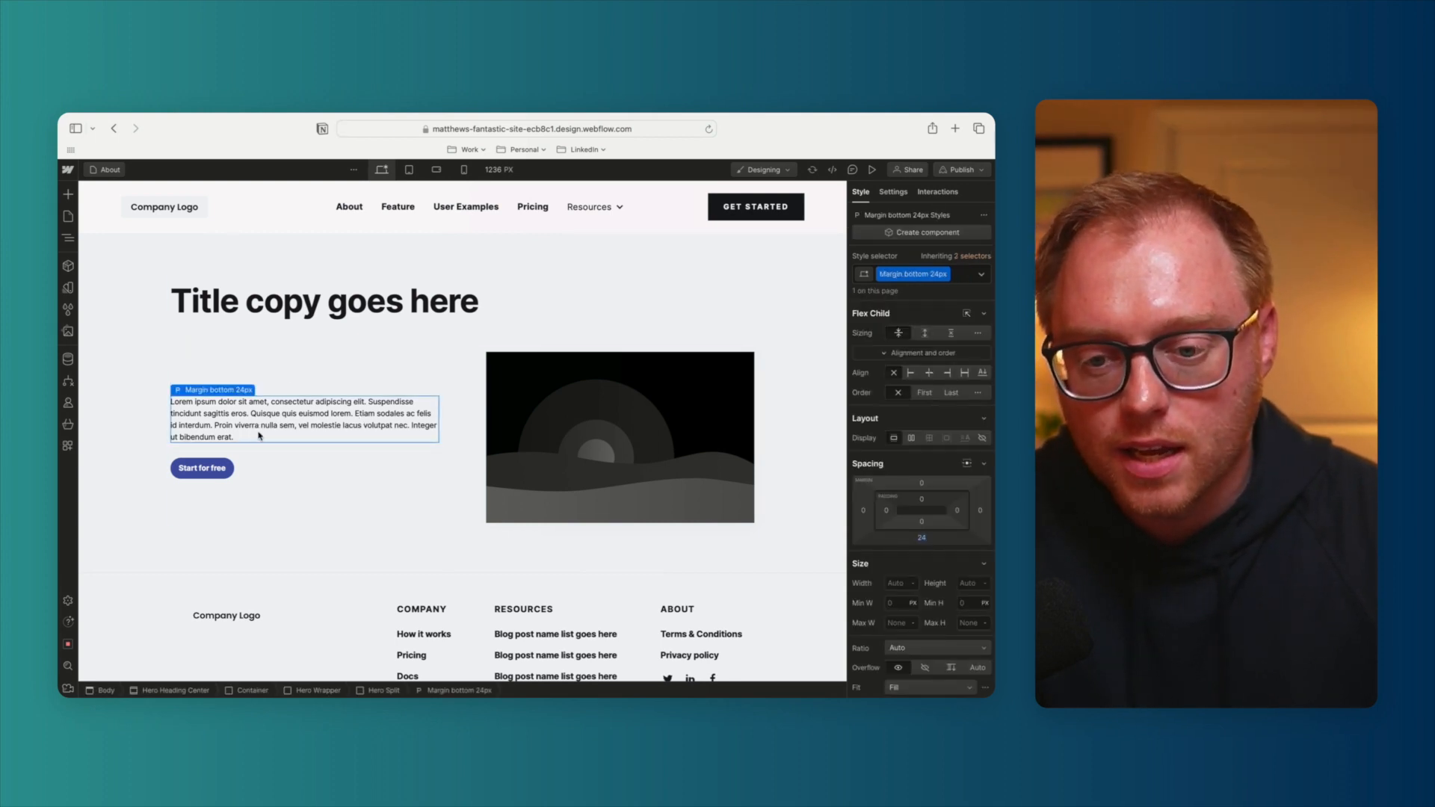
key(super+v)
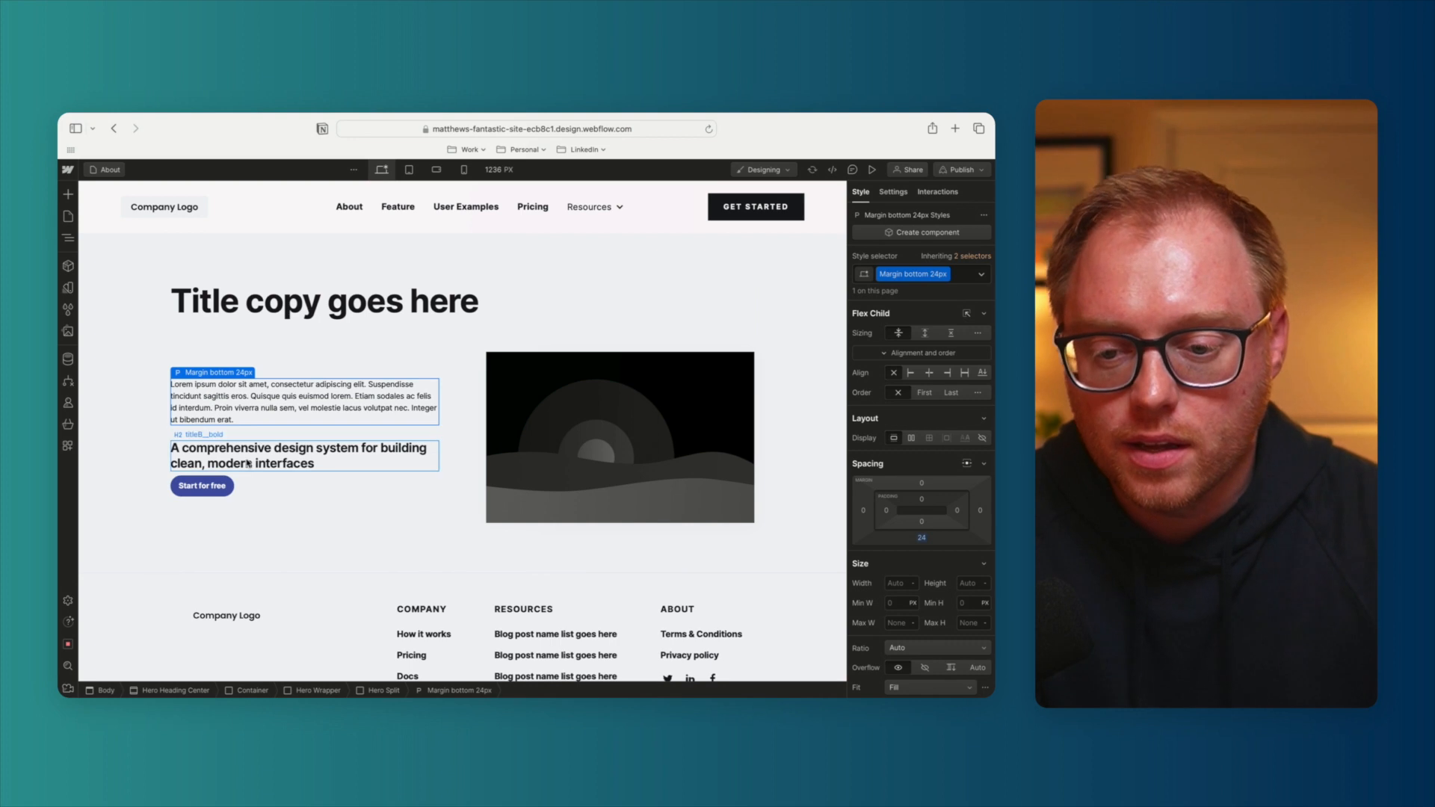
Delete the lorem ipsum paragraph above the pasted heading in the hero
click(267, 448)
click(282, 410)
key(Delete)
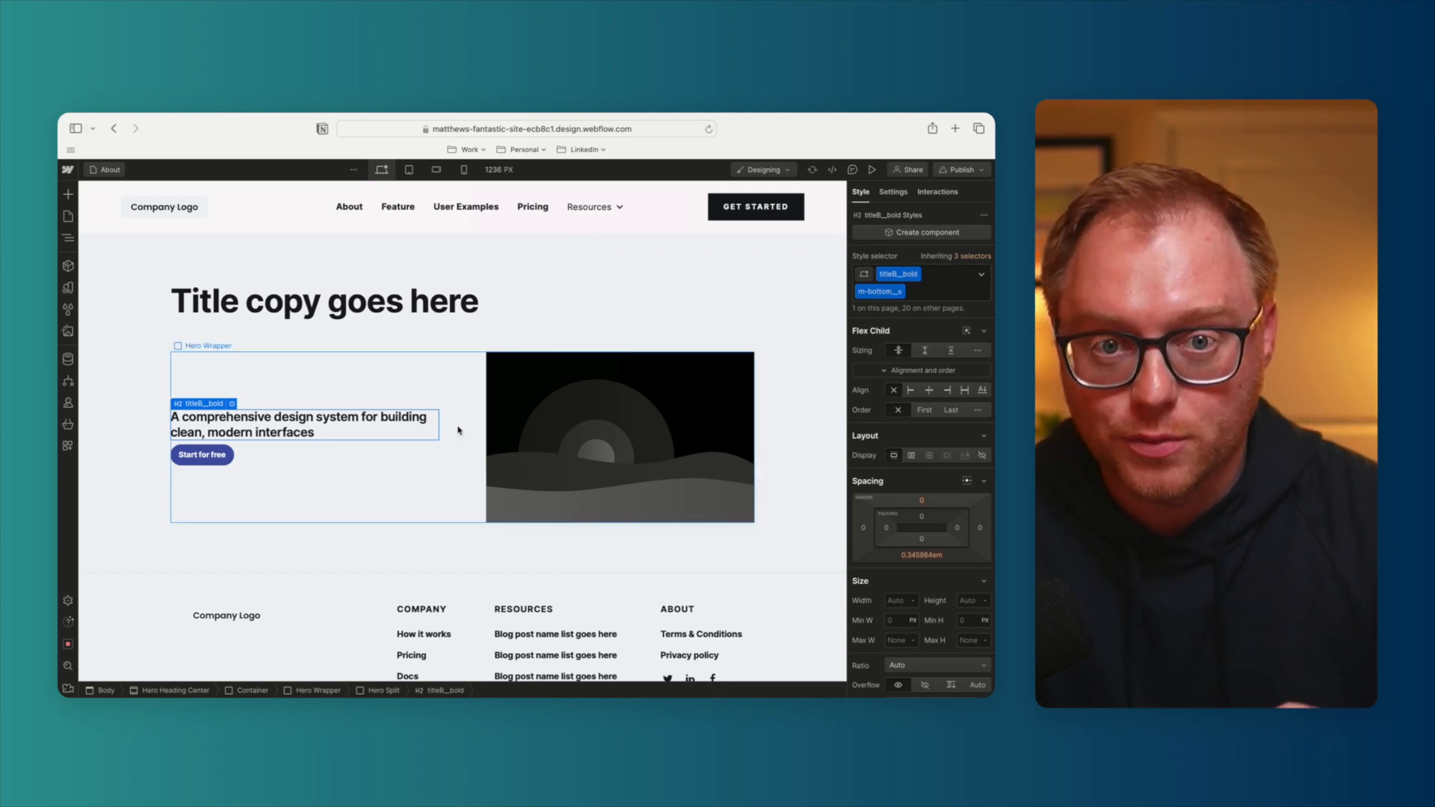
click(352, 545)
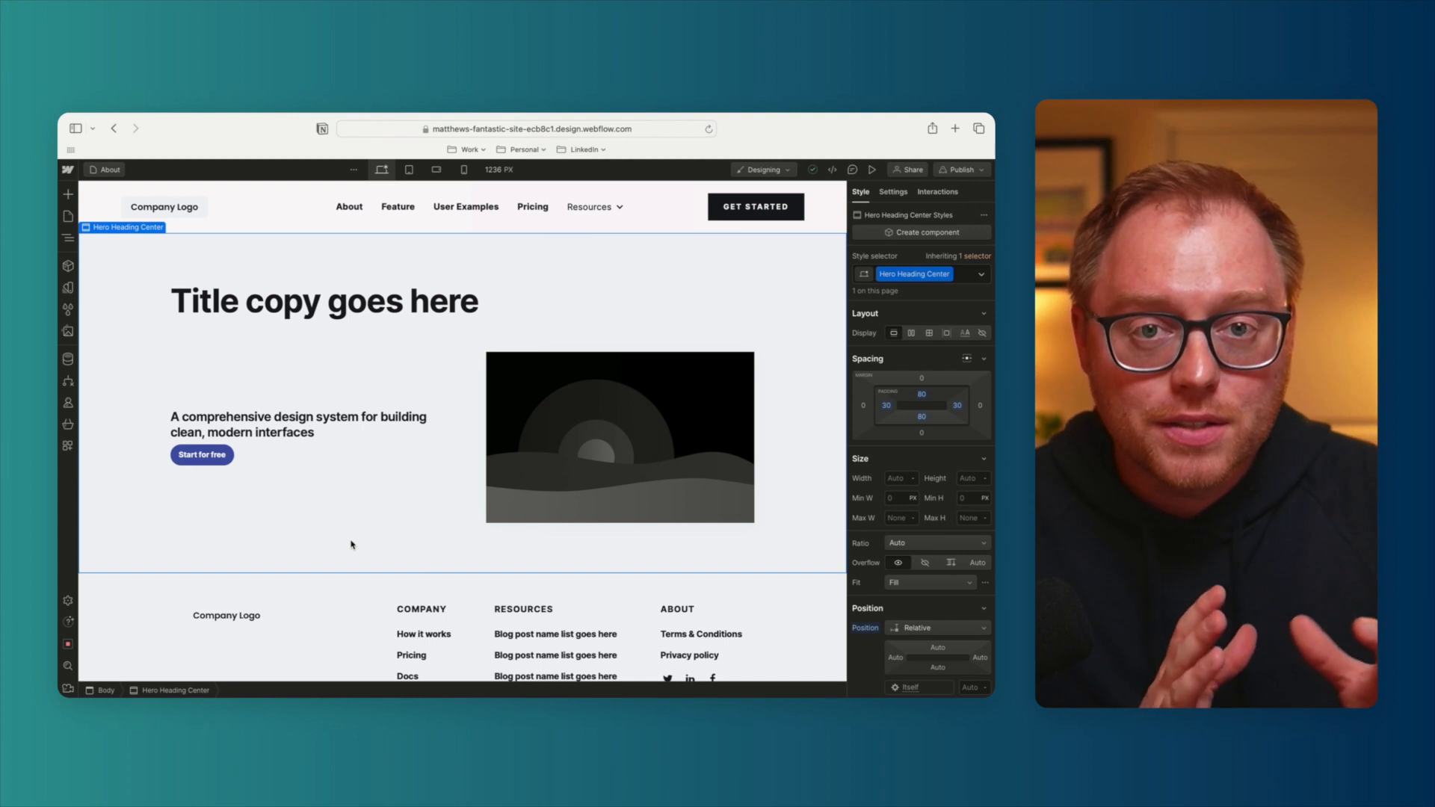
Go back to the Home page and look through the LiftKit overview towards the Color section
click(69, 218)
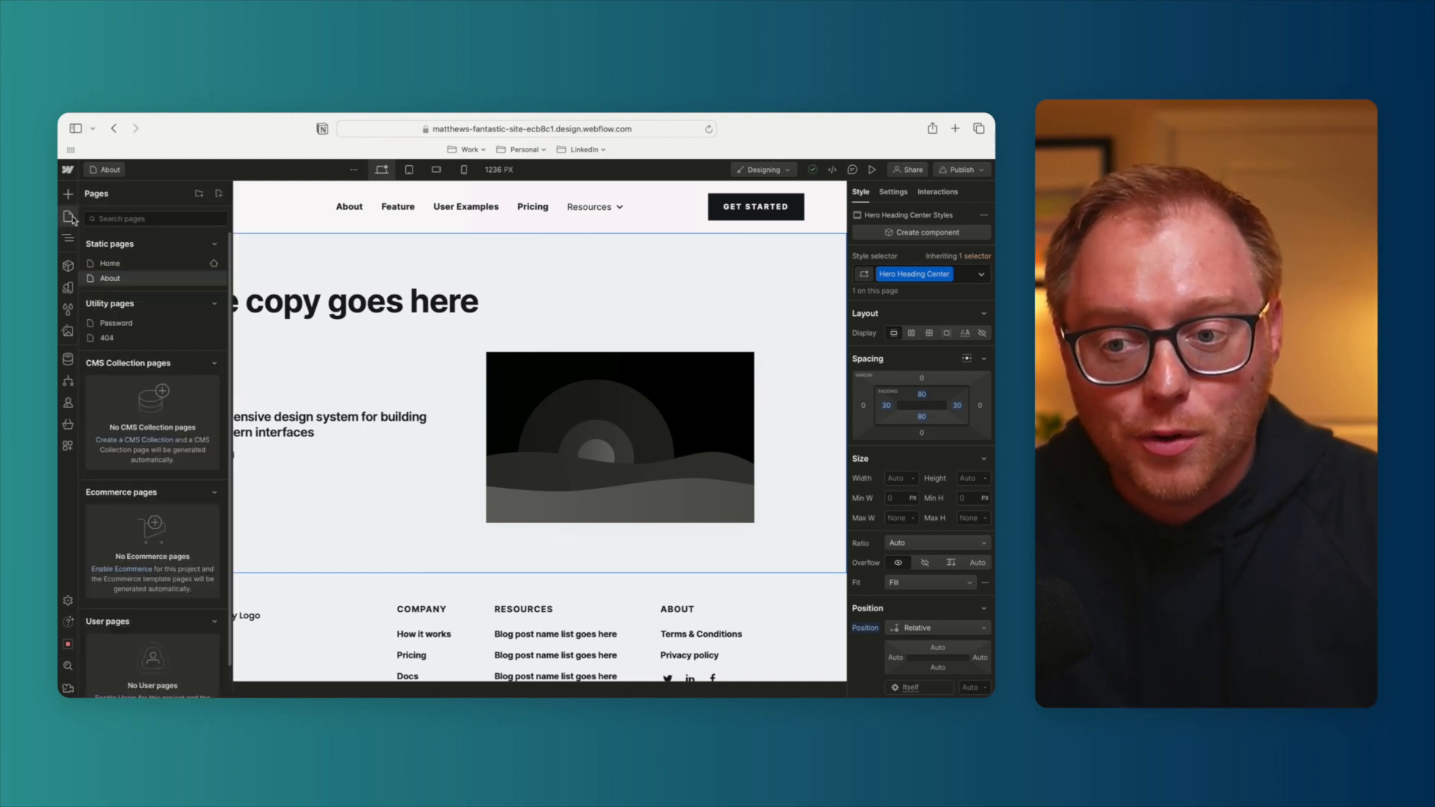
click(127, 280)
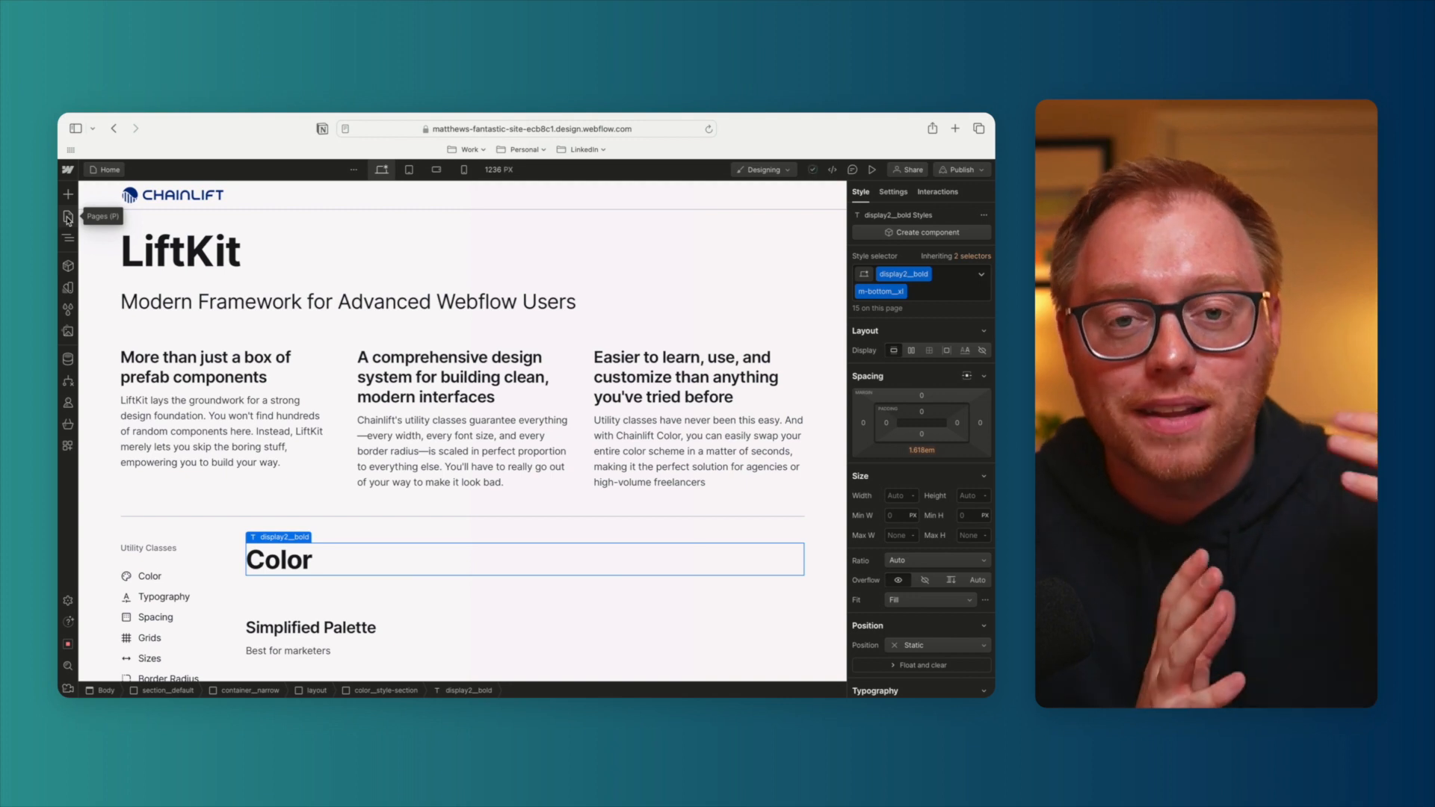
scroll(329, 442, down, 2)
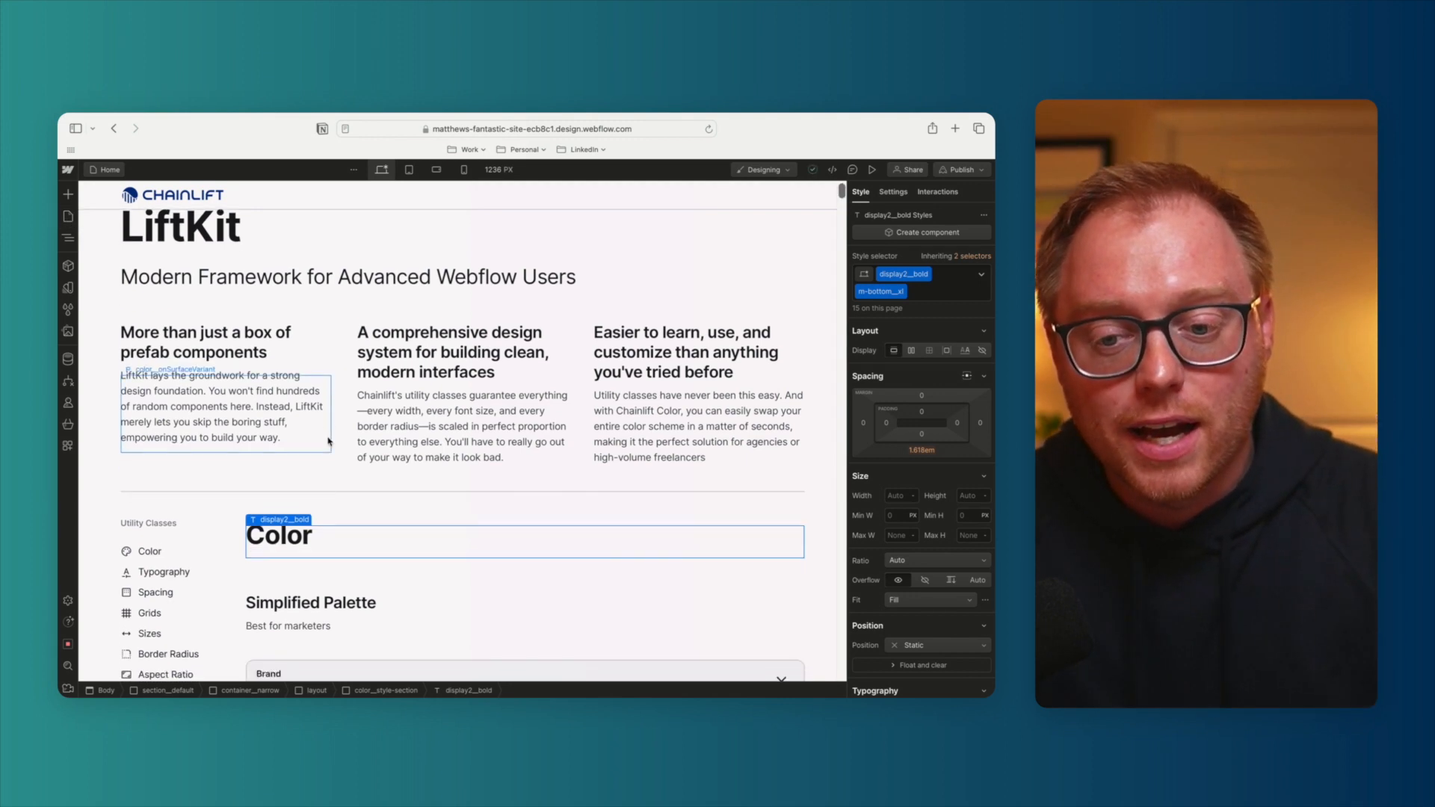